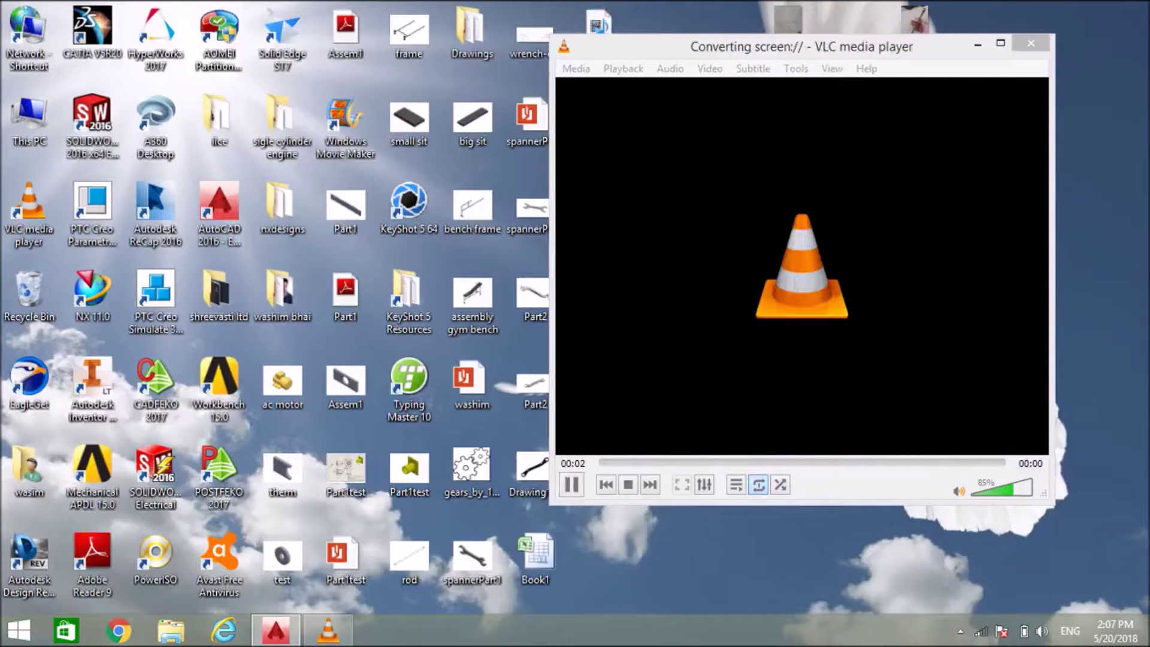
Minimize VLC and bring the empty Drawing3.dwg in AutoCAD to the front
{"action": "left_click", "coordinate": [977, 44]}
{"action": "left_click", "coordinate": [275, 630]}
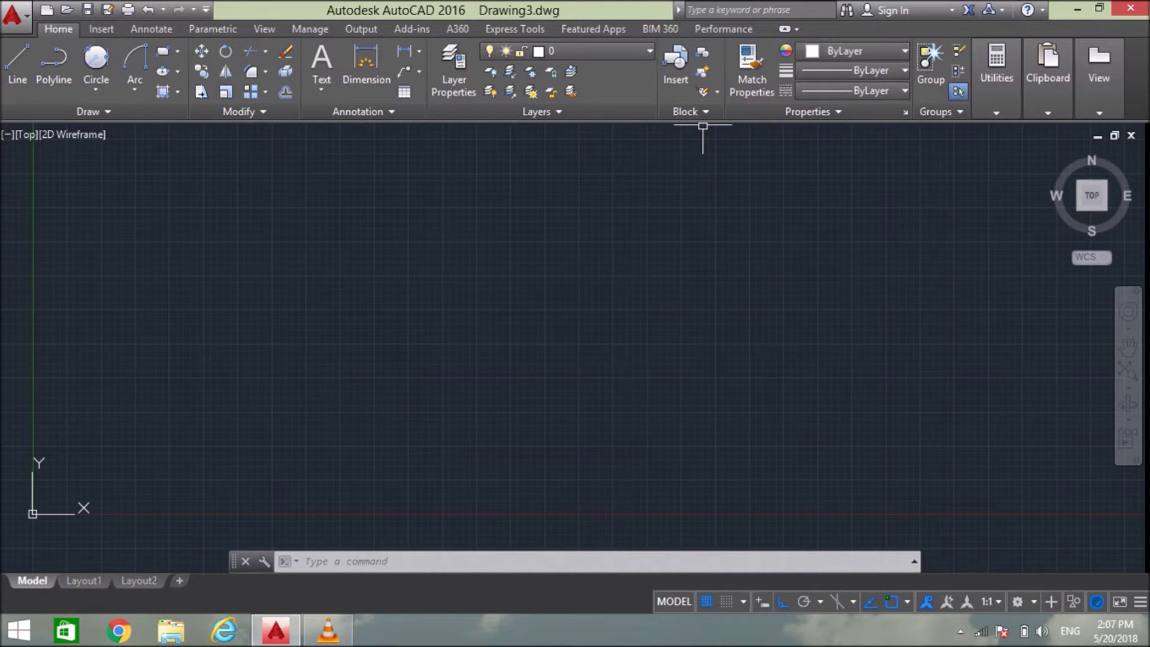
{"action": "left_click", "coordinate": [1076, 8]}
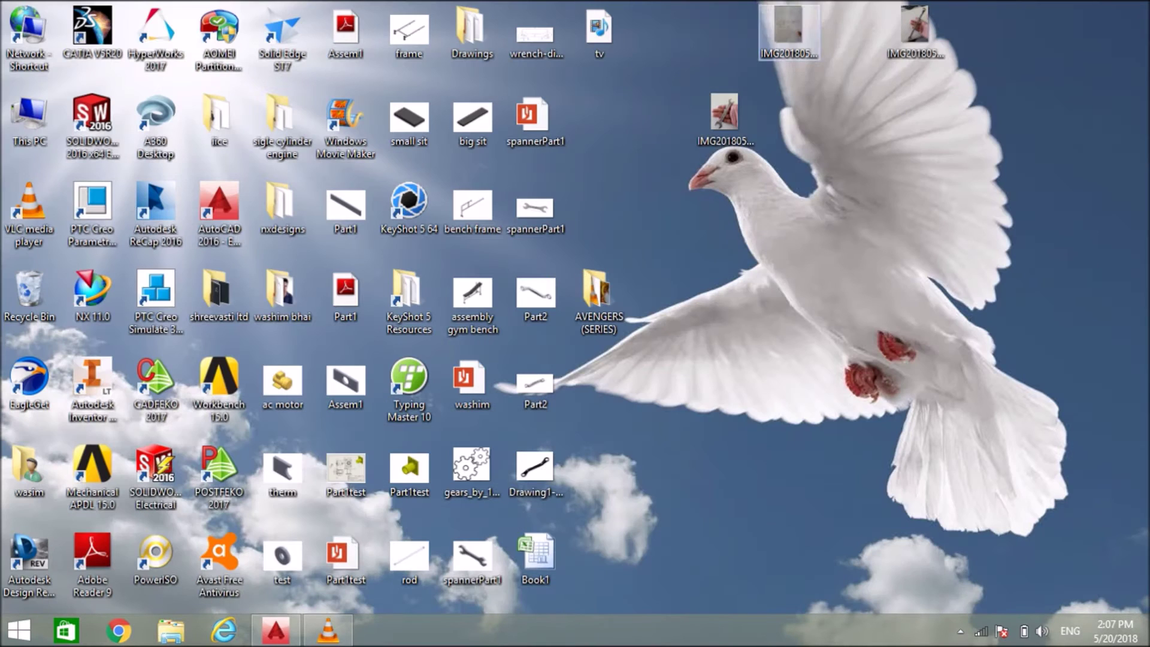
{"action": "left_click", "coordinate": [724, 113]}
{"action": "key", "text": "Return"}
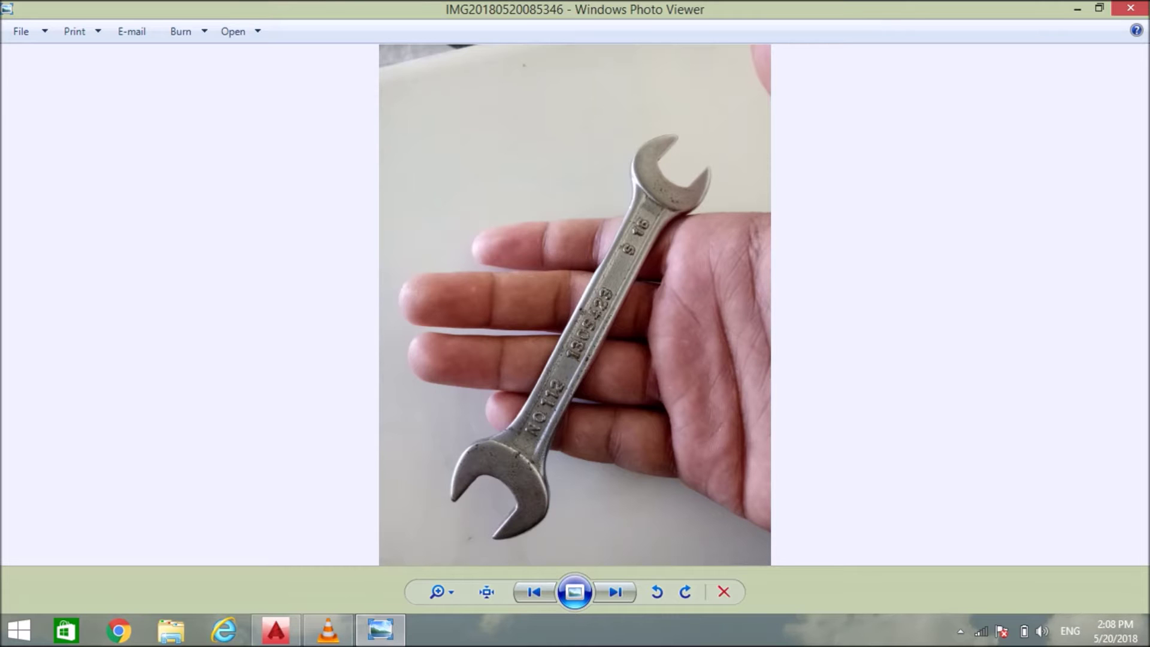
{"action": "left_click", "coordinate": [1076, 8]}
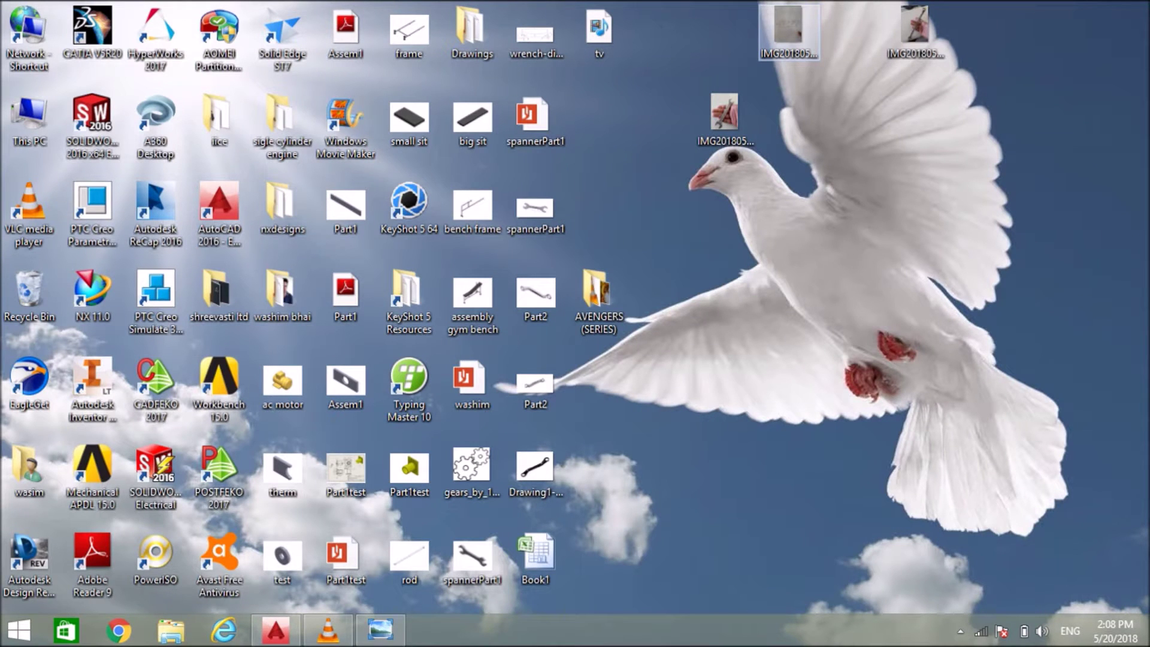
{"action": "double_click", "coordinate": [787, 33]}
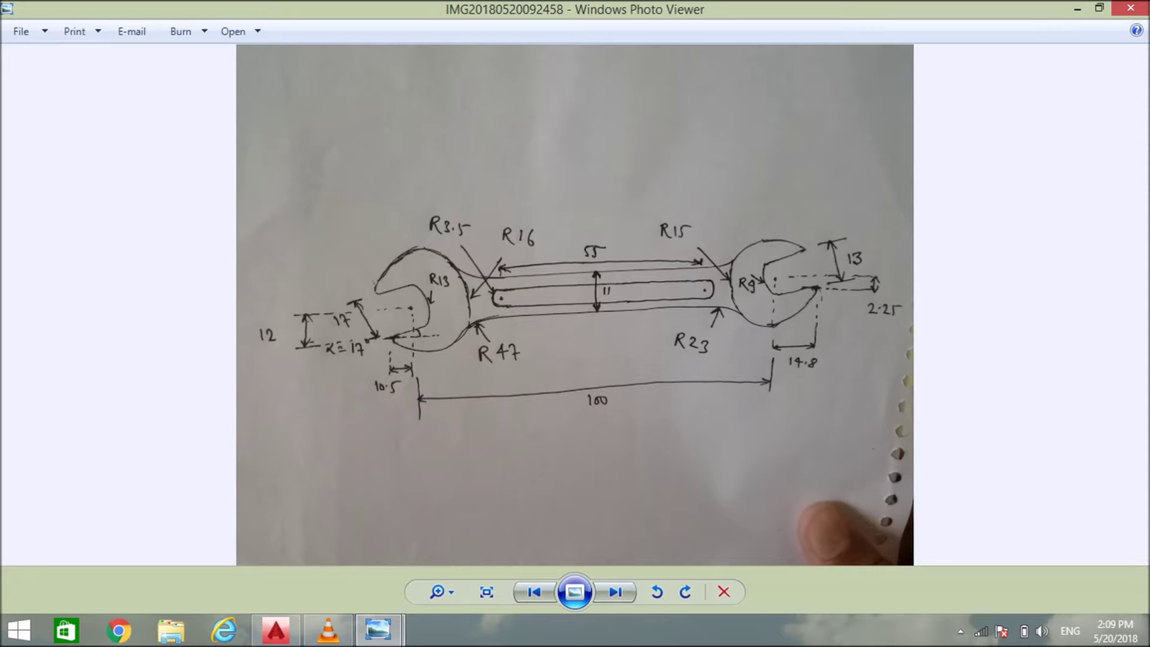
{"action": "left_click", "coordinate": [1077, 8]}
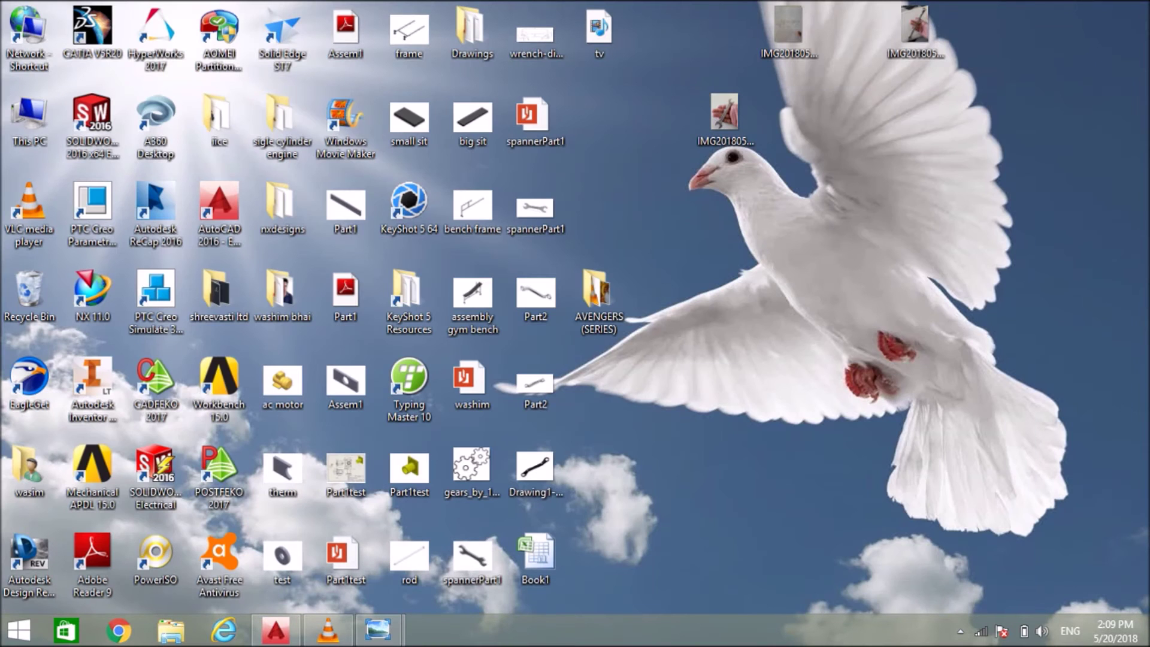
{"action": "left_click", "coordinate": [293, 636]}
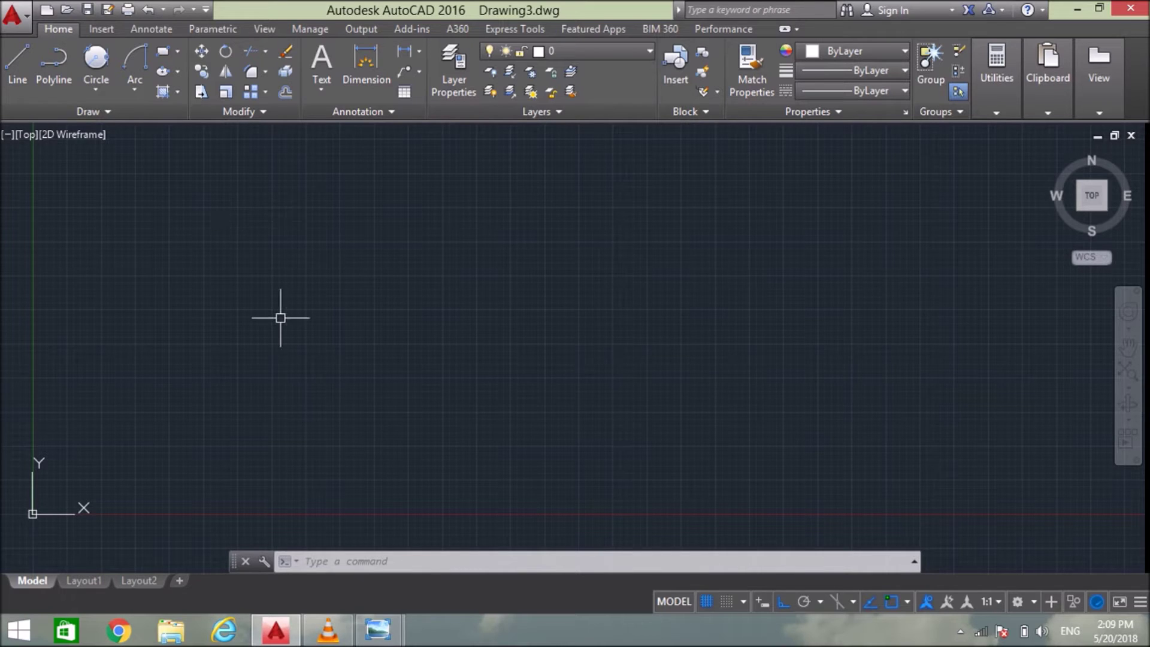
{"action": "mouse_move", "coordinate": [377, 629]}
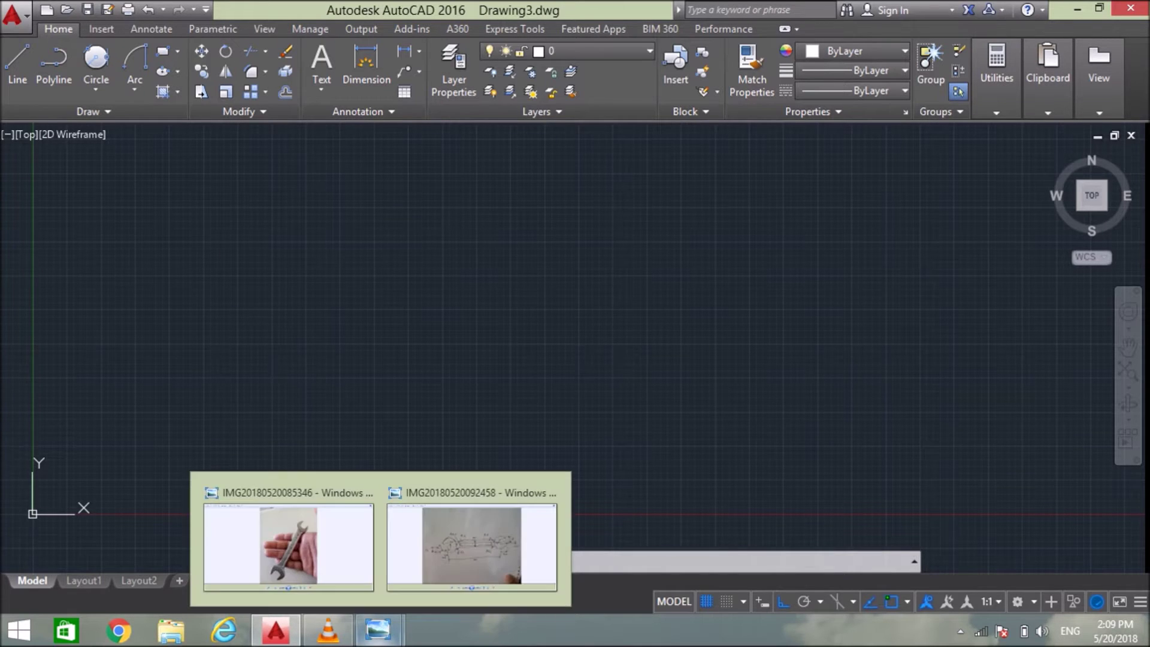
Check the dimensioned wrench sketch again, then return to Drawing3.dwg in AutoCAD
{"action": "left_click", "coordinate": [473, 530]}
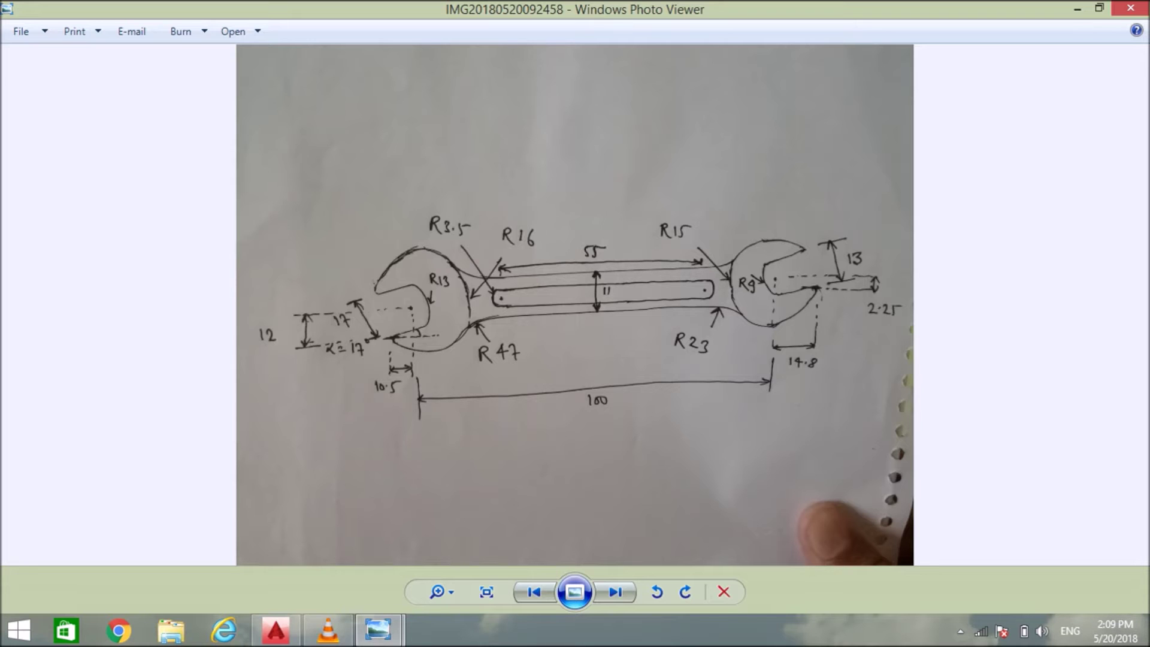
{"action": "key", "text": "alt+Tab"}
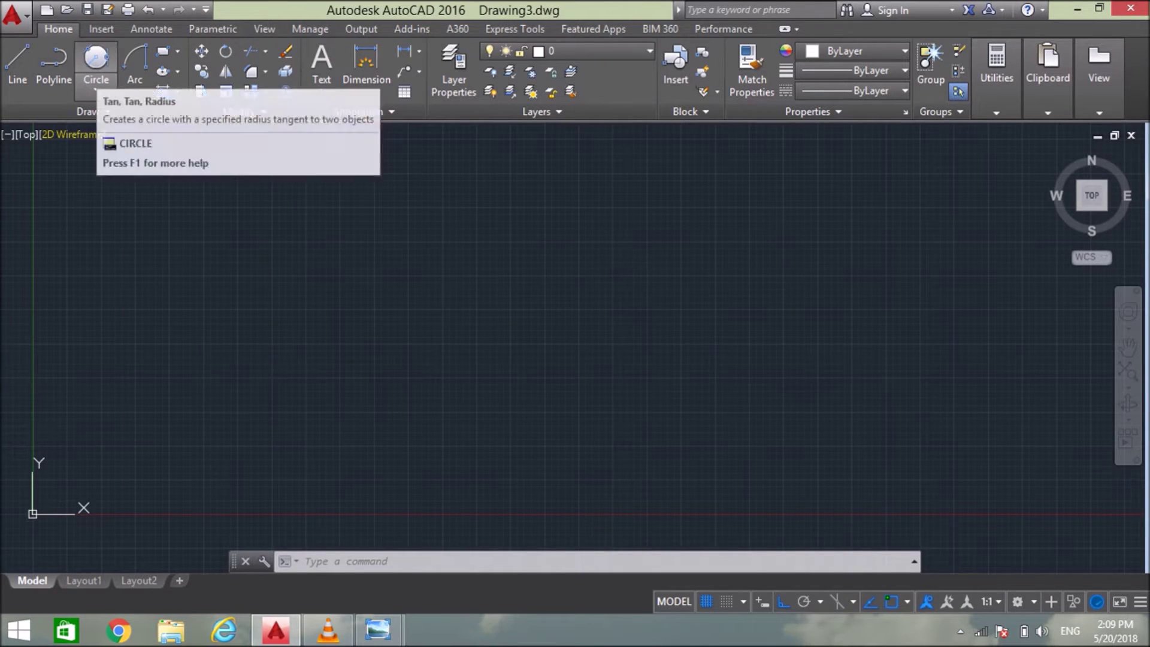
Draw a radius-16 circle using Center, Radius
{"action": "left_click", "coordinate": [96, 89]}
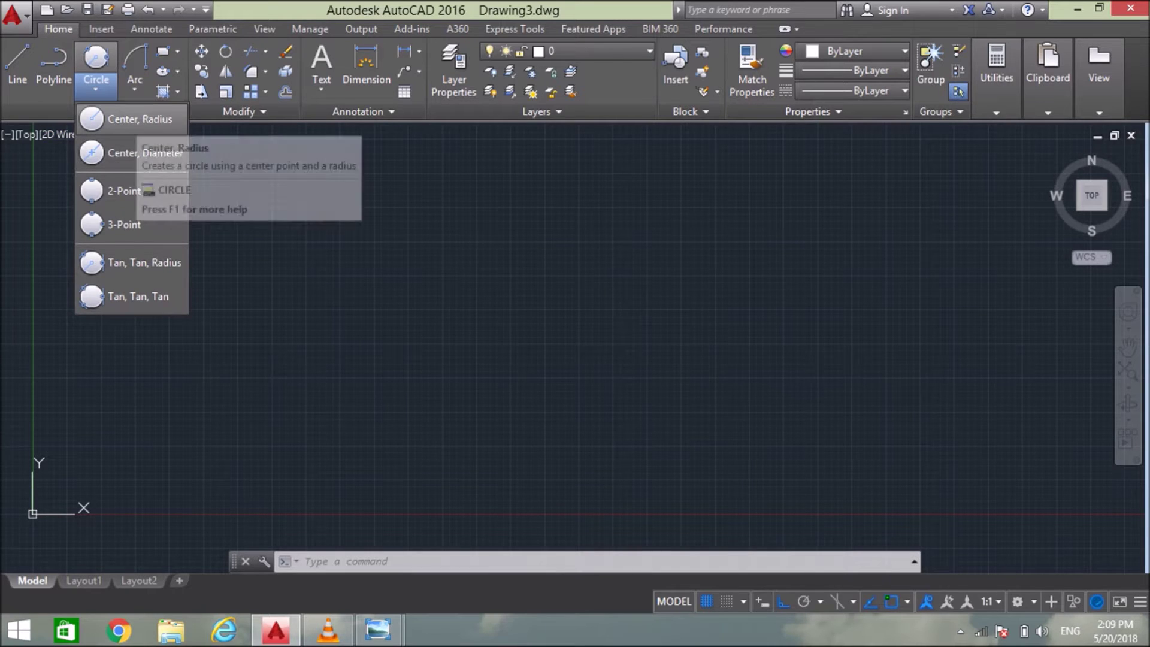
{"action": "left_click", "coordinate": [140, 119]}
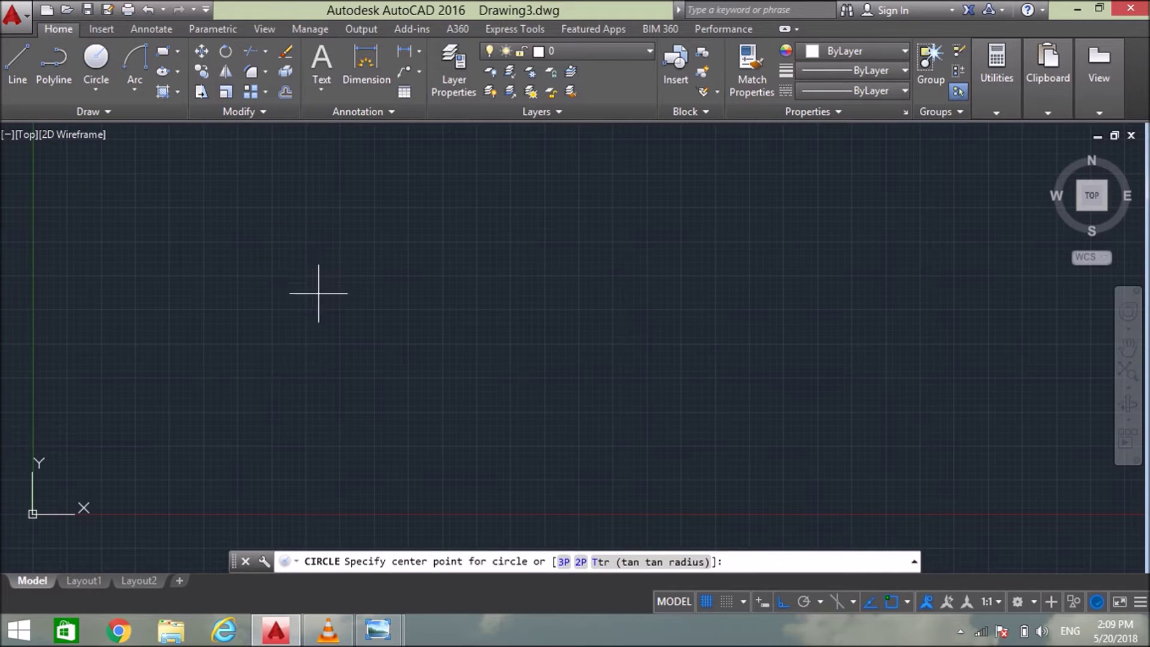
{"action": "left_click", "coordinate": [320, 265]}
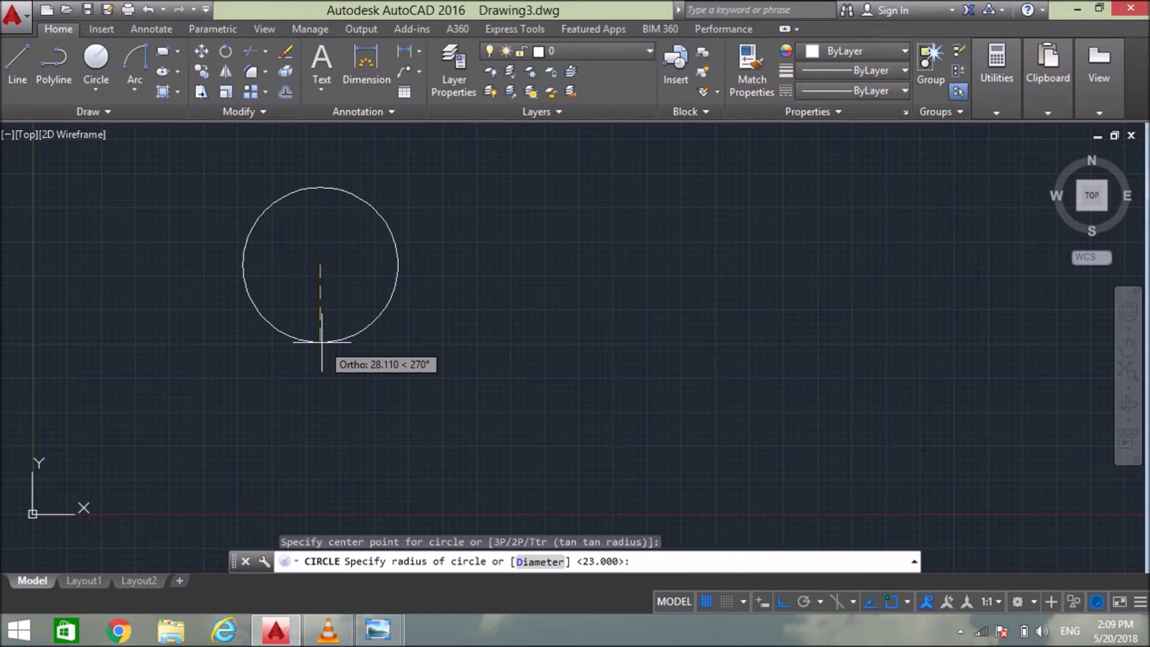
{"action": "type", "text": "16"}
{"action": "key", "text": "Return"}
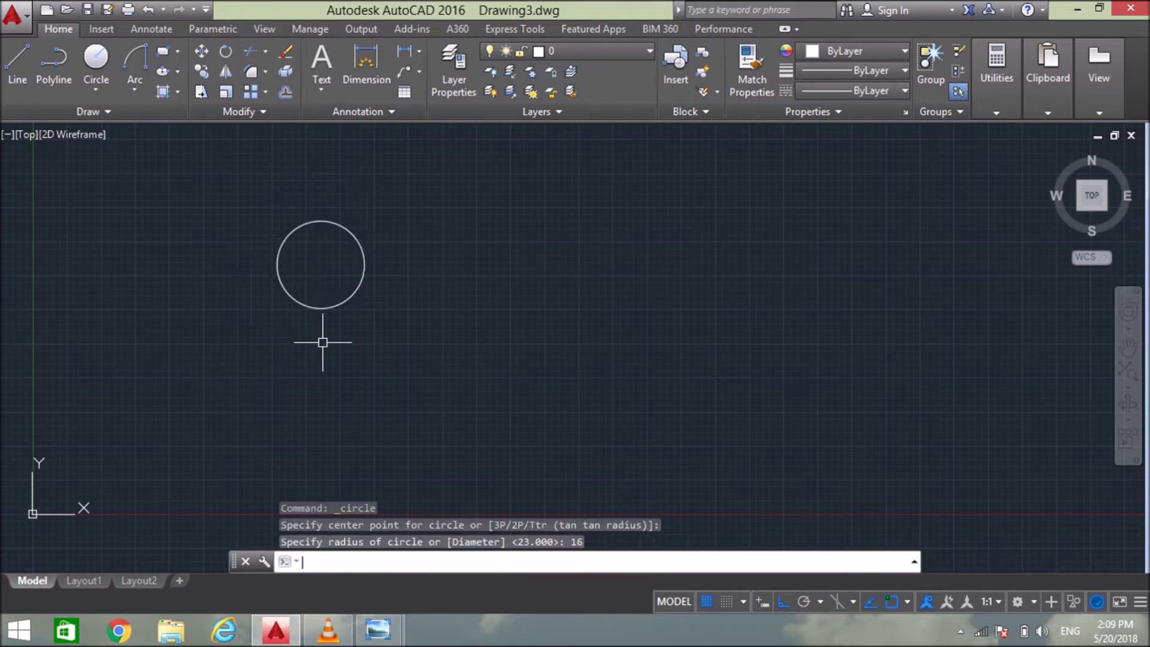
{"action": "scroll", "coordinate": [422, 214], "scroll_direction": "up", "scroll_amount": 2}
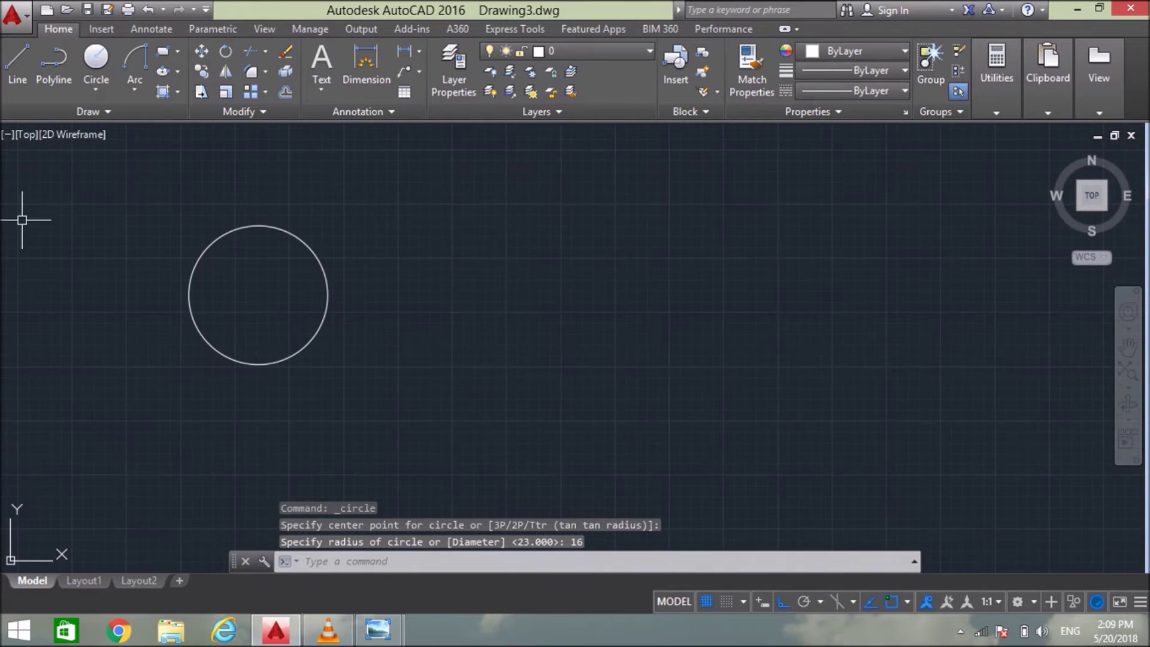
Draw a 100-unit horizontal line from the circle's centre to the right
{"action": "left_click", "coordinate": [17, 66]}
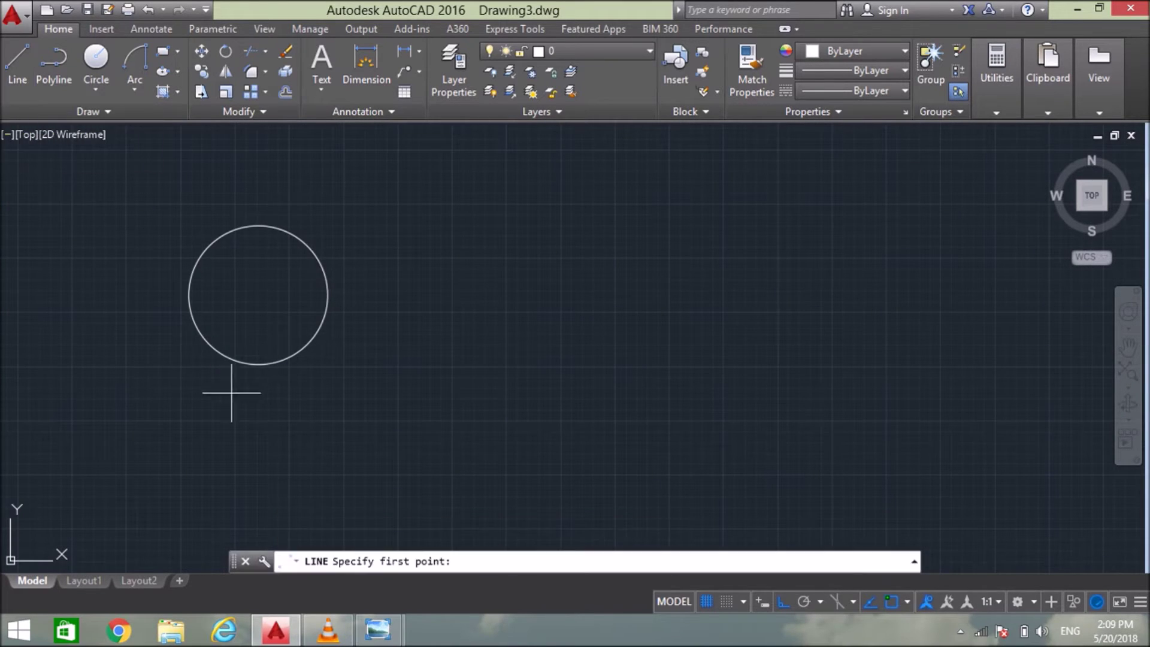
{"action": "left_click", "coordinate": [257, 295]}
{"action": "type", "text": "100"}
{"action": "key", "text": "Return"}
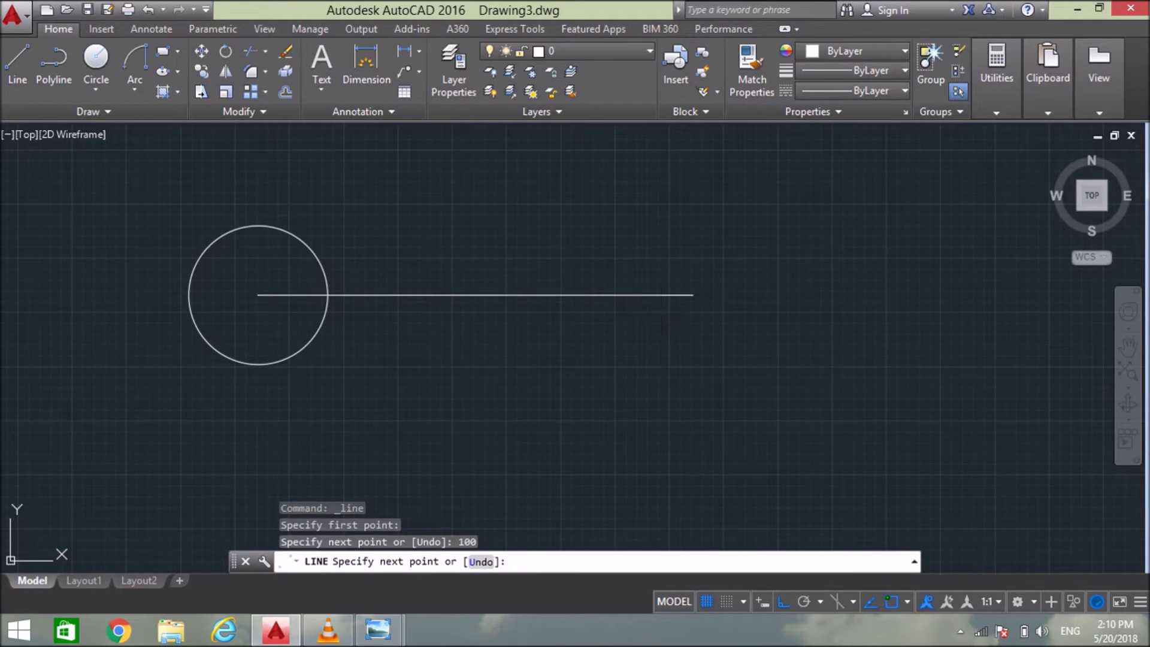
{"action": "key", "text": "Return"}
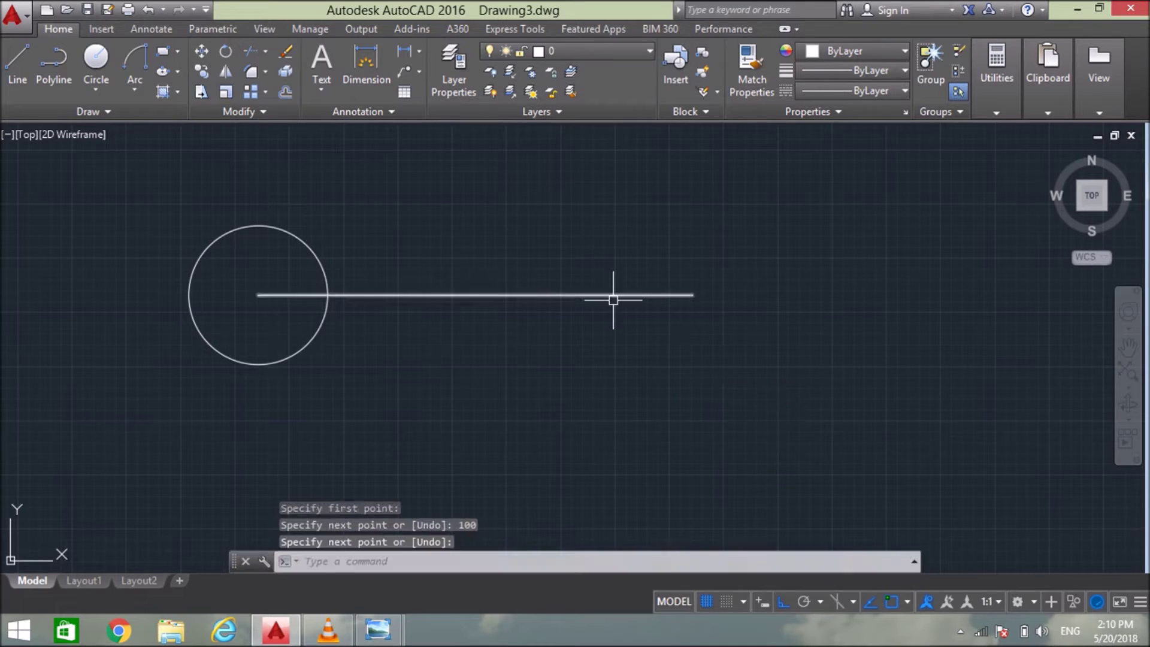
Draw a radius-15 circle centred on the line's right end
{"action": "left_click", "coordinate": [96, 60]}
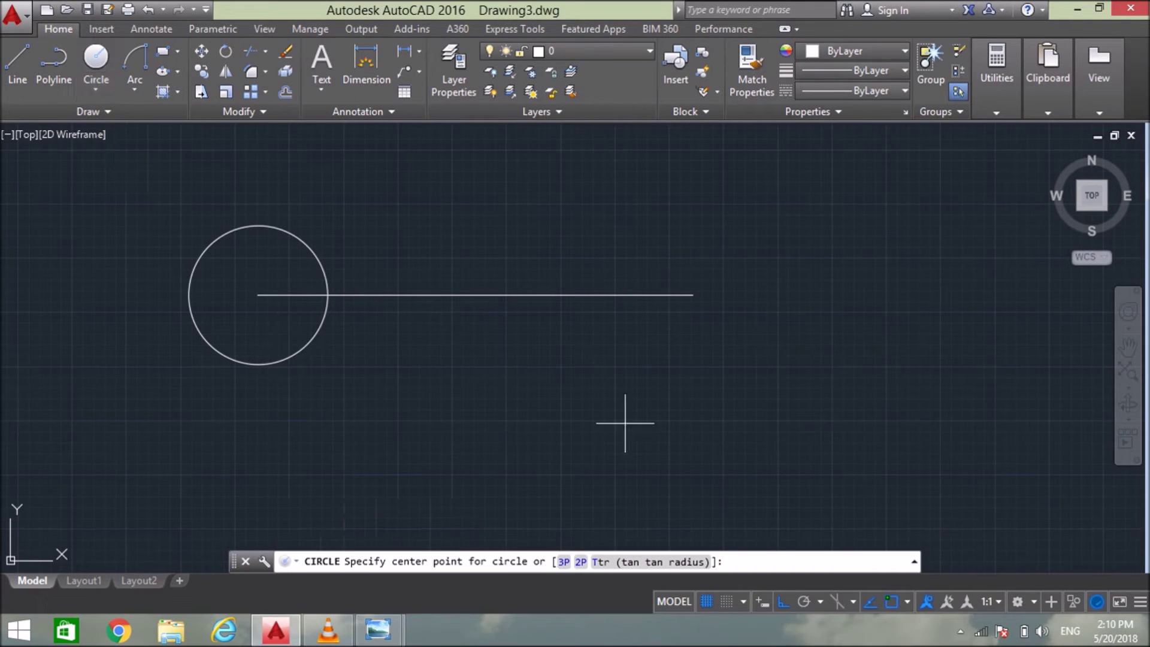
{"action": "left_click", "coordinate": [692, 294]}
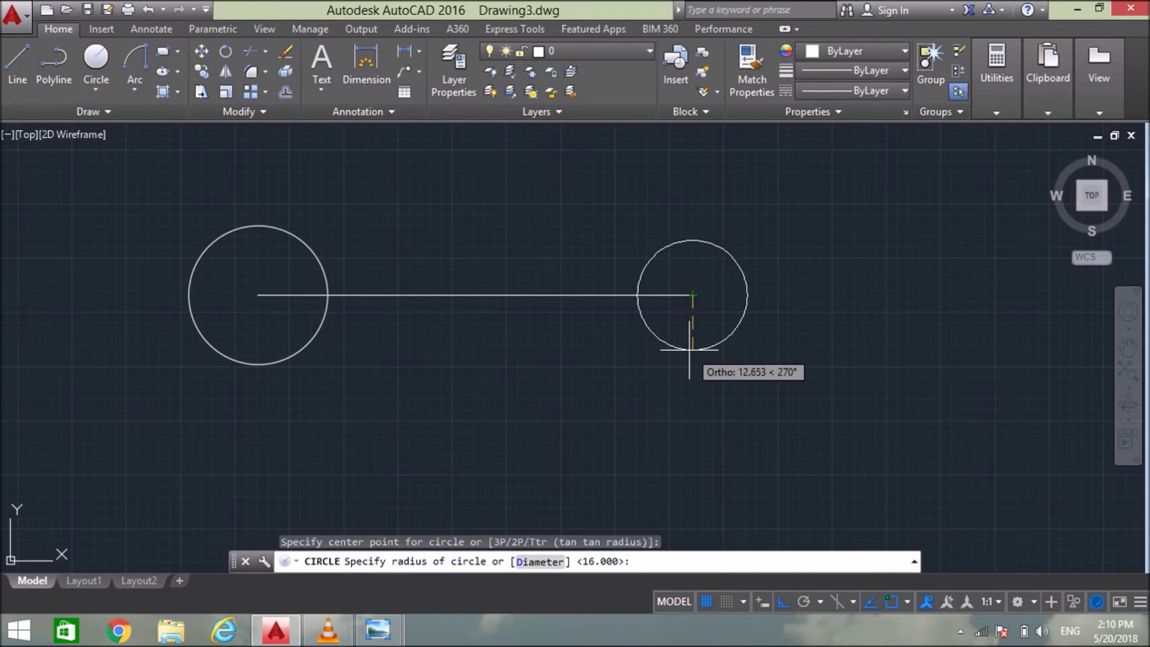
{"action": "type", "text": "15"}
{"action": "key", "text": "Return"}
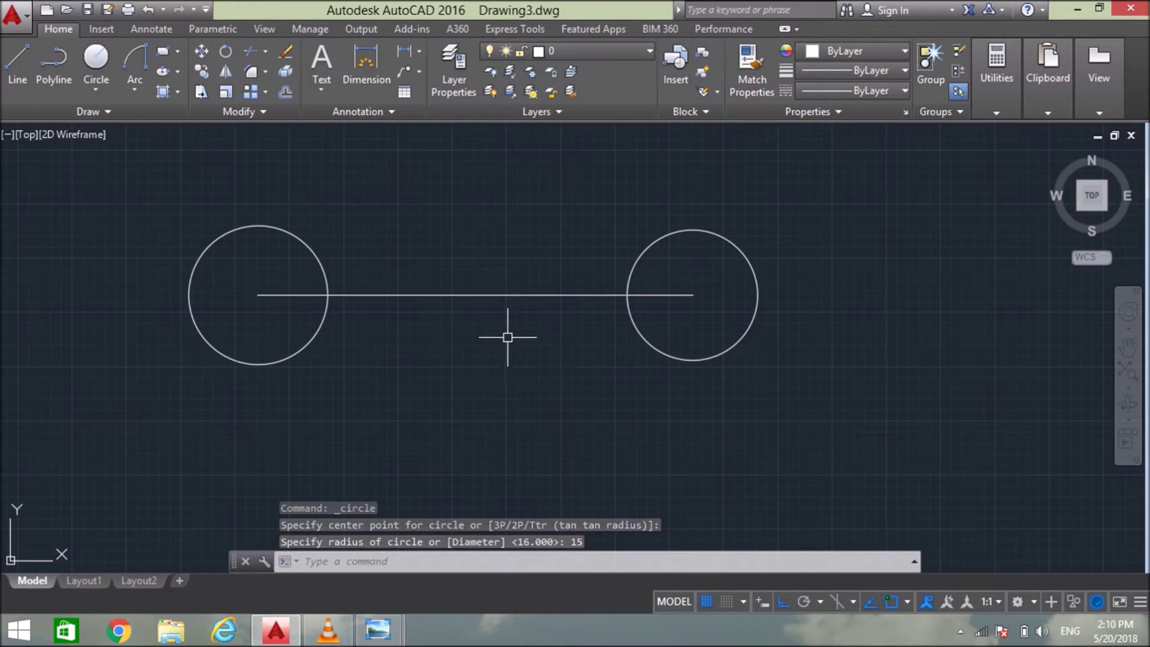
{"action": "left_click", "coordinate": [447, 293]}
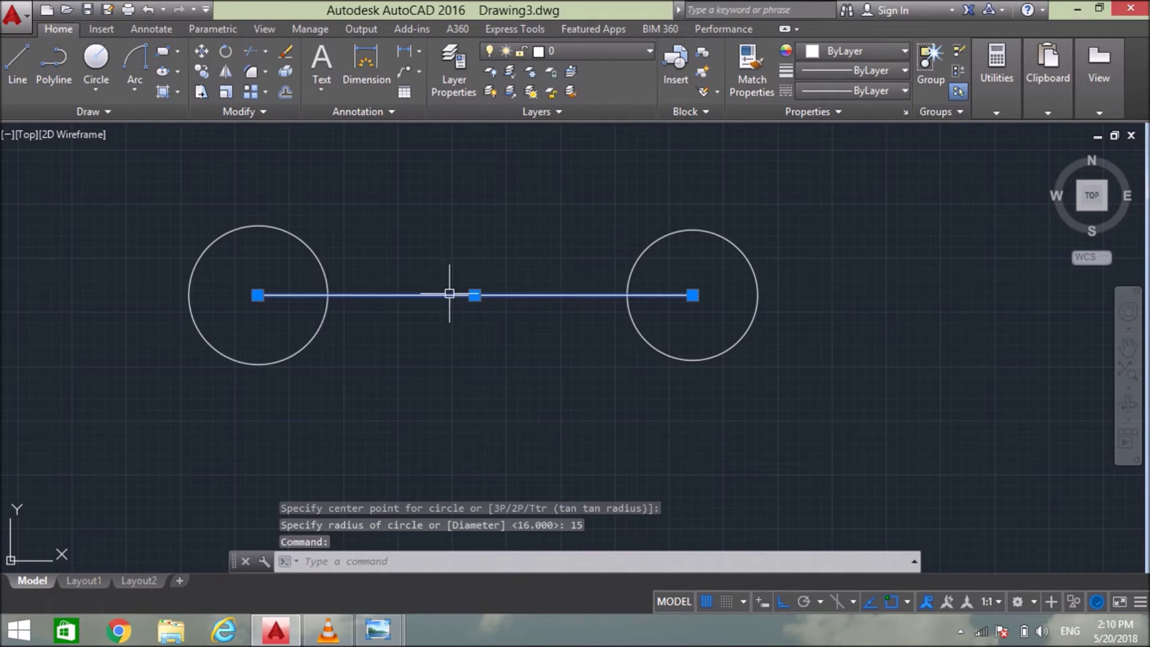
Offset the centre line 5.5 units above and below to create the rails
{"action": "key", "text": "Escape"}
{"action": "type", "text": "o"}
{"action": "key", "text": "Return"}
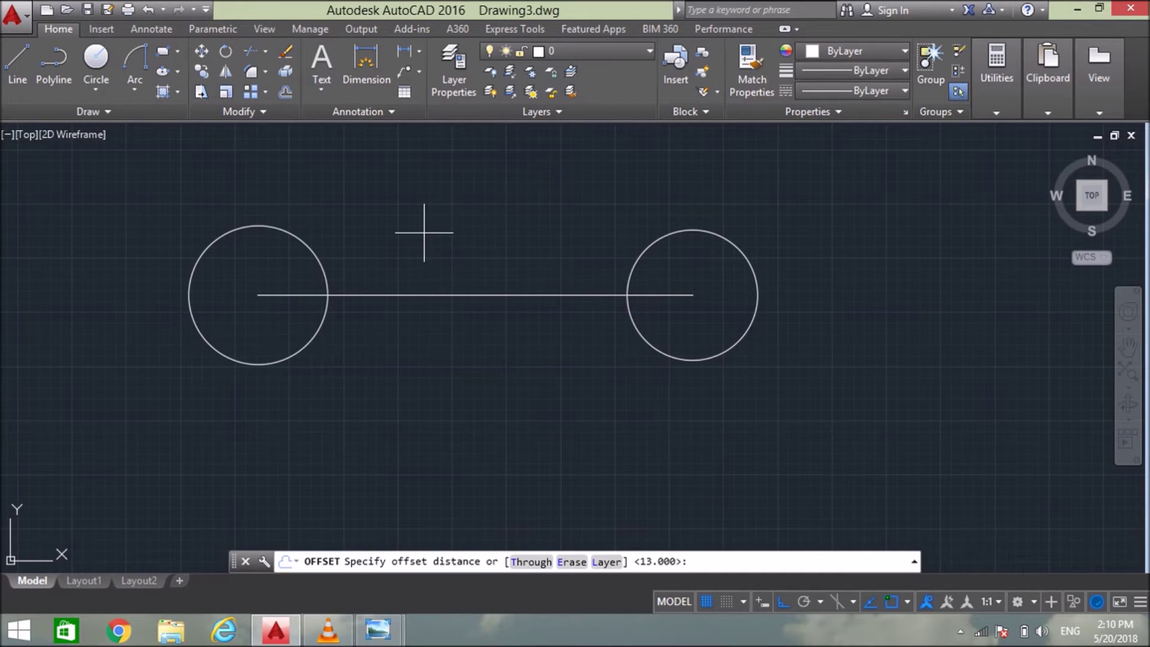
{"action": "type", "text": "5.5"}
{"action": "key", "text": "Return"}
{"action": "left_click", "coordinate": [424, 233]}
{"action": "left_click", "coordinate": [467, 295]}
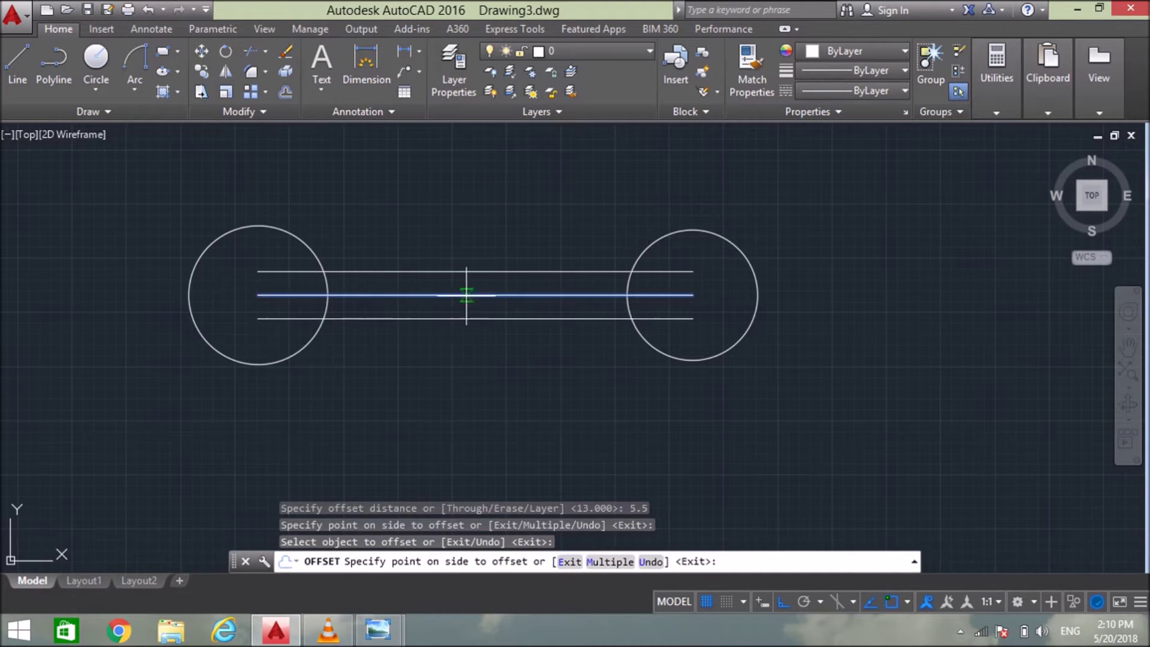
{"action": "left_click", "coordinate": [457, 372]}
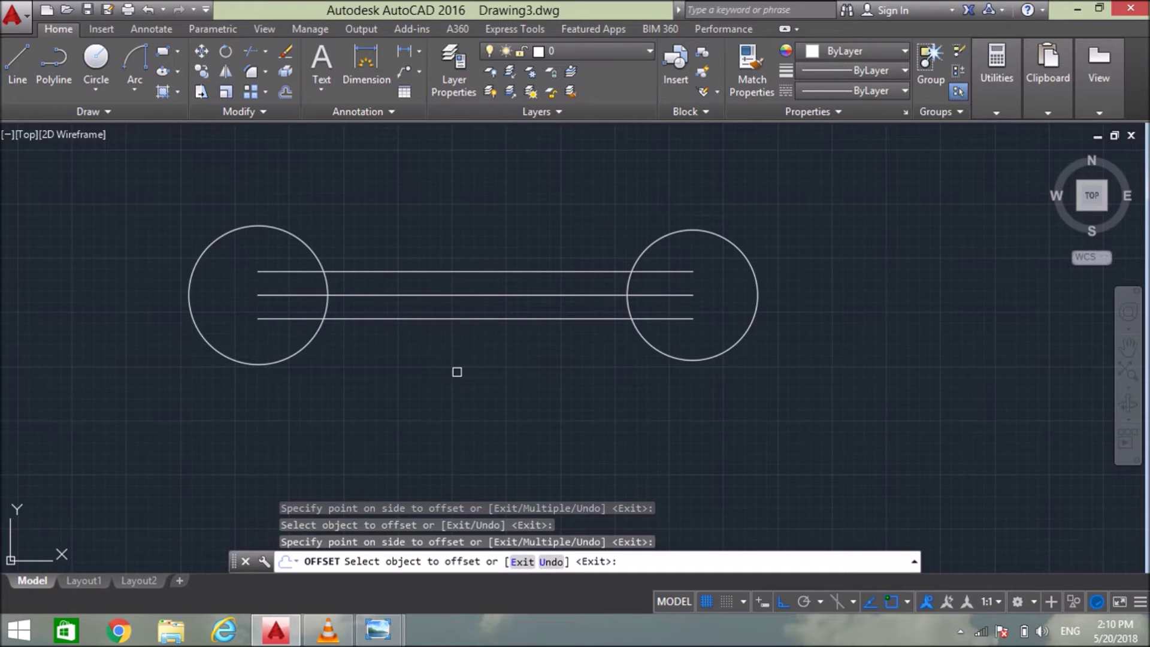
{"action": "key", "text": "Escape"}
Trim the rail ends inside the left and right circles
{"action": "type", "text": "tr"}
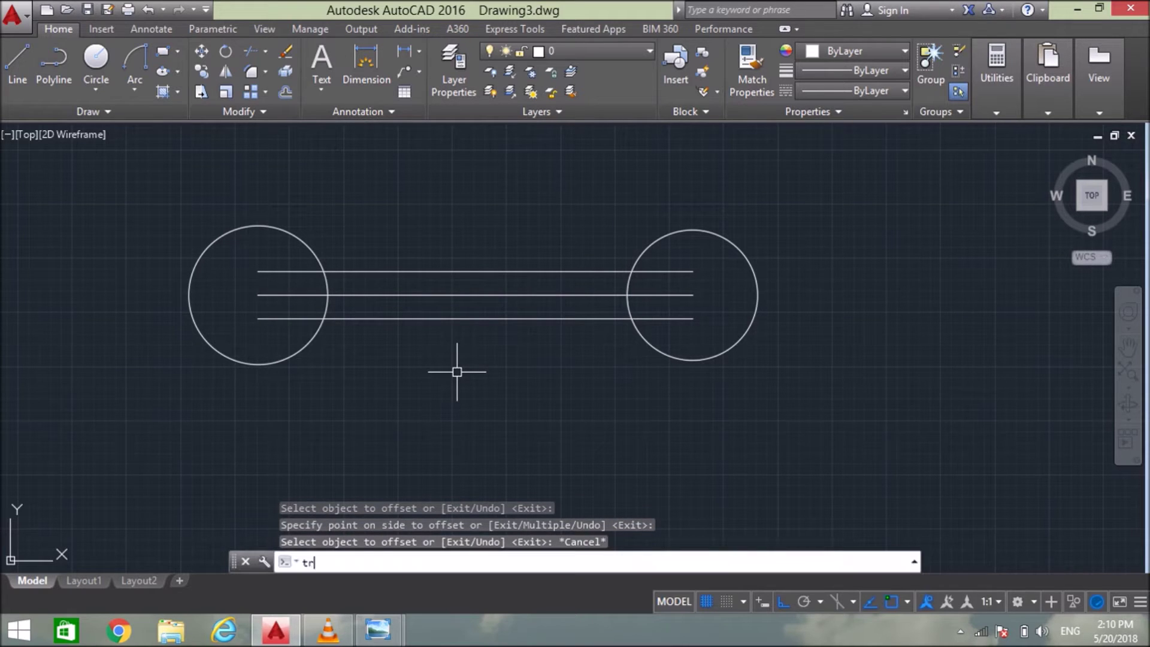
{"action": "key", "text": "Return"}
{"action": "key", "text": "Return"}
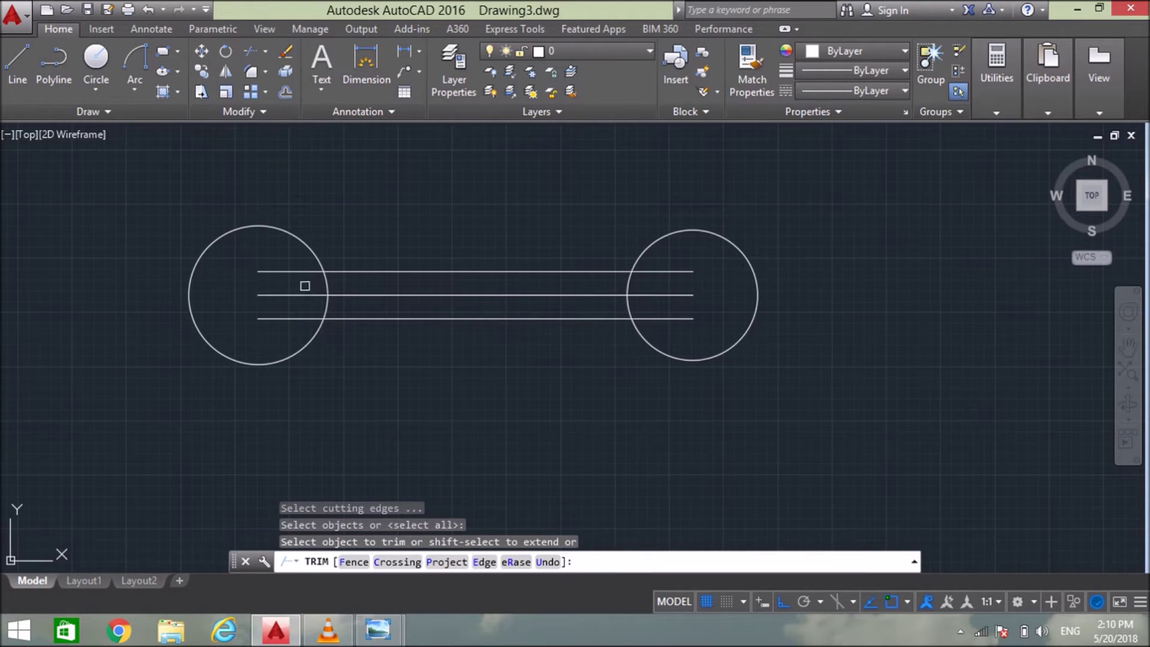
{"action": "left_click", "coordinate": [297, 272]}
{"action": "left_click", "coordinate": [292, 319]}
{"action": "left_click", "coordinate": [684, 271]}
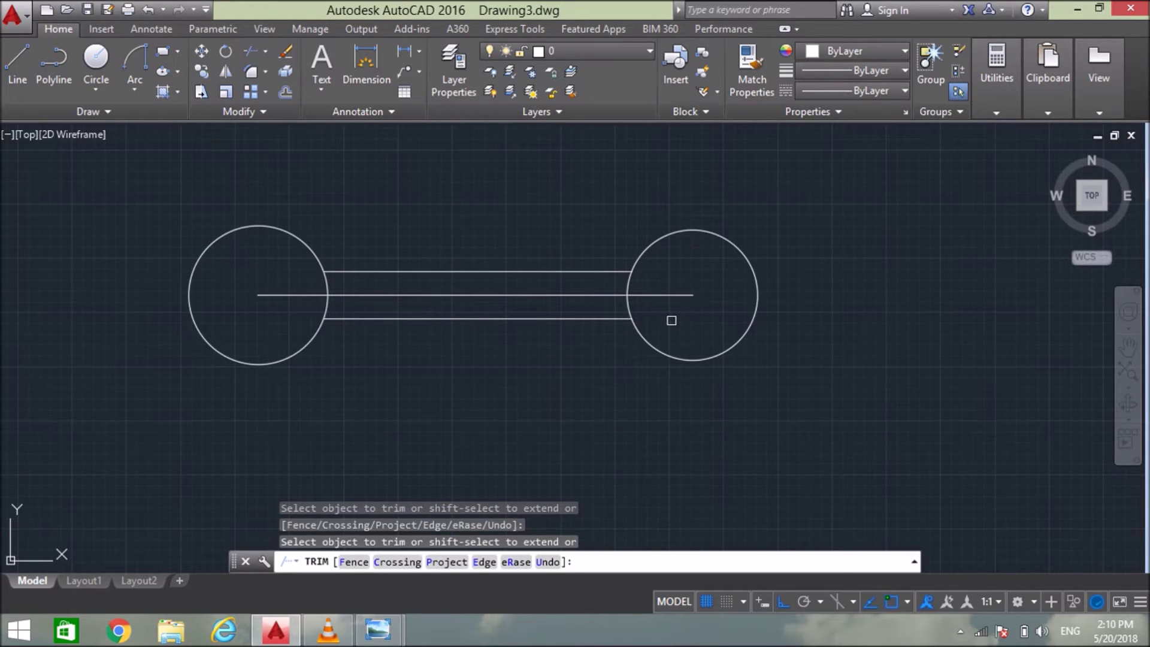
{"action": "key", "text": "Escape"}
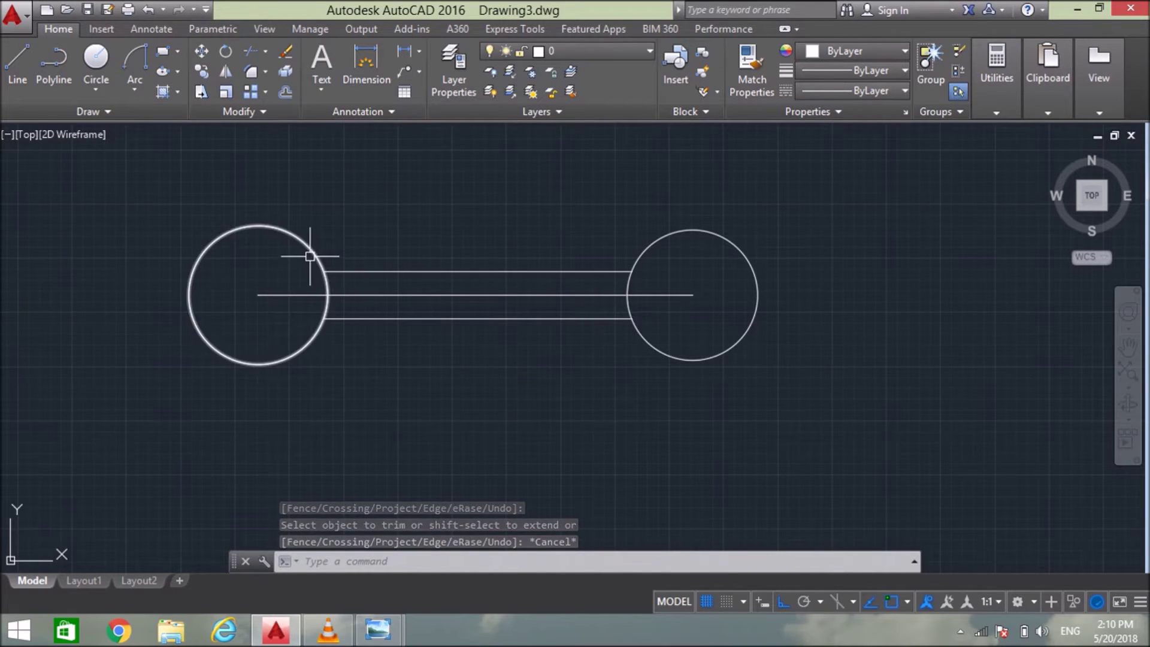
{"action": "scroll", "coordinate": [316, 254], "scroll_direction": "up", "scroll_amount": 3}
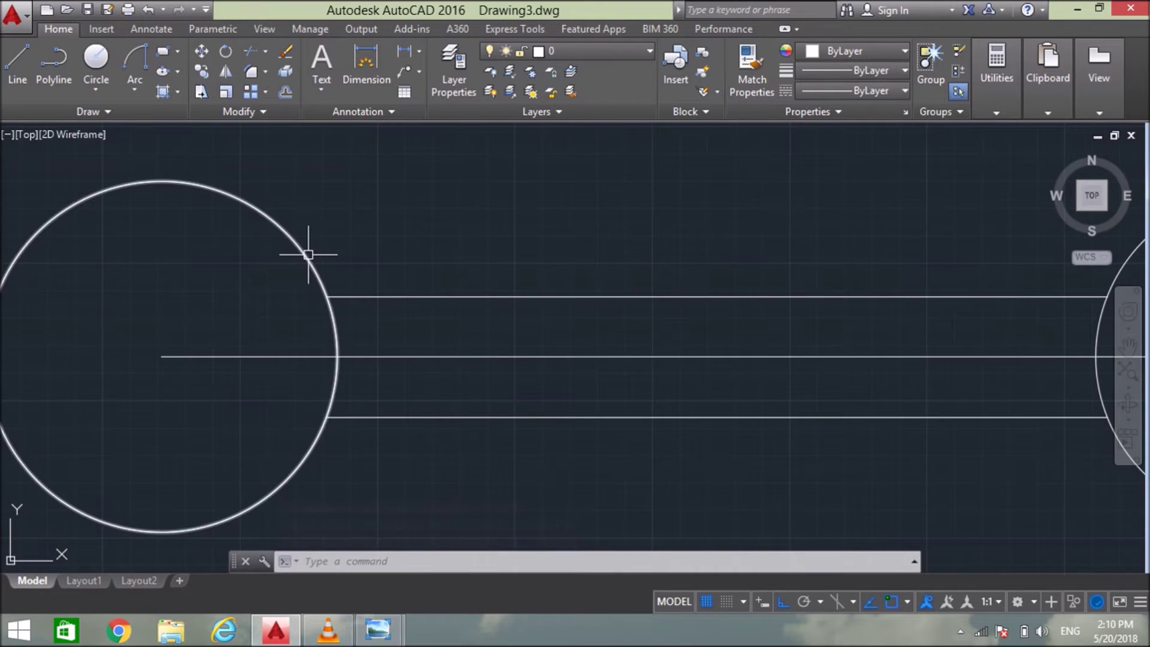
{"action": "left_click", "coordinate": [96, 90]}
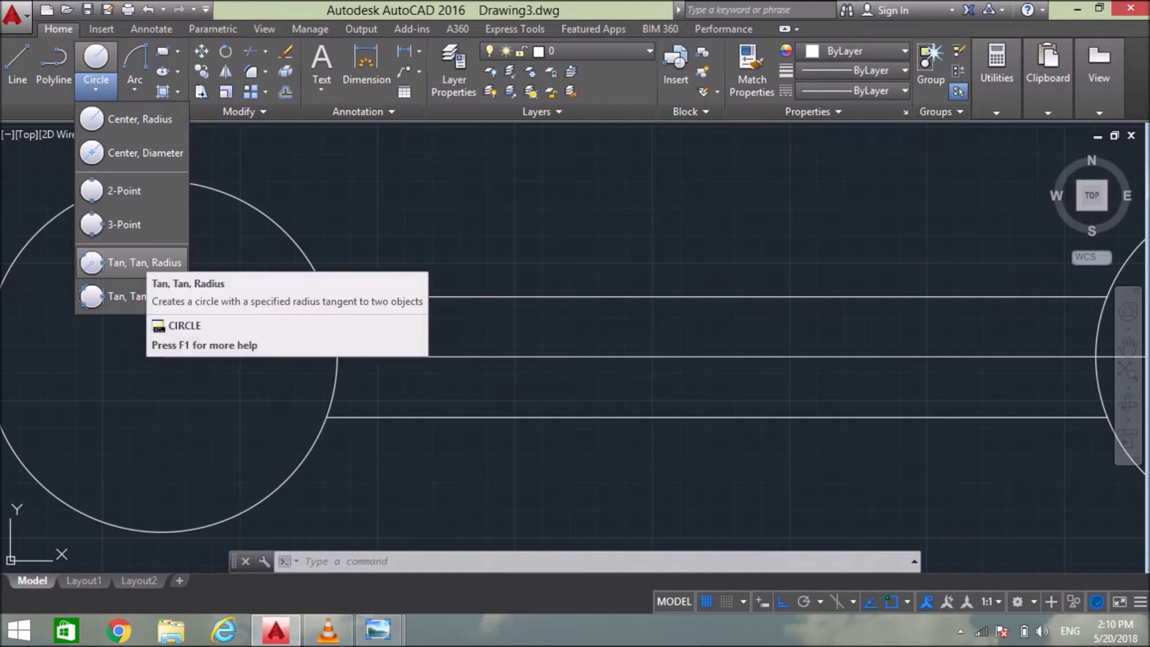
Draw a radius-47 circle tangent to the left circle and the upper rail
{"action": "left_click", "coordinate": [138, 262]}
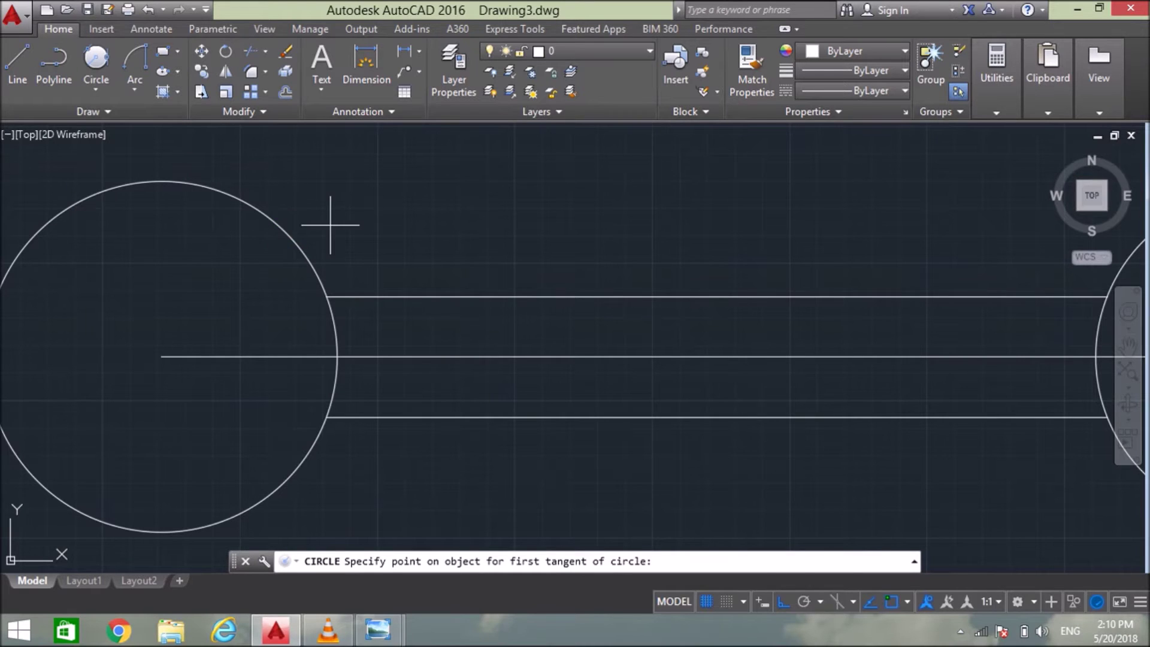
{"action": "scroll", "coordinate": [321, 233], "scroll_direction": "down", "scroll_amount": 2}
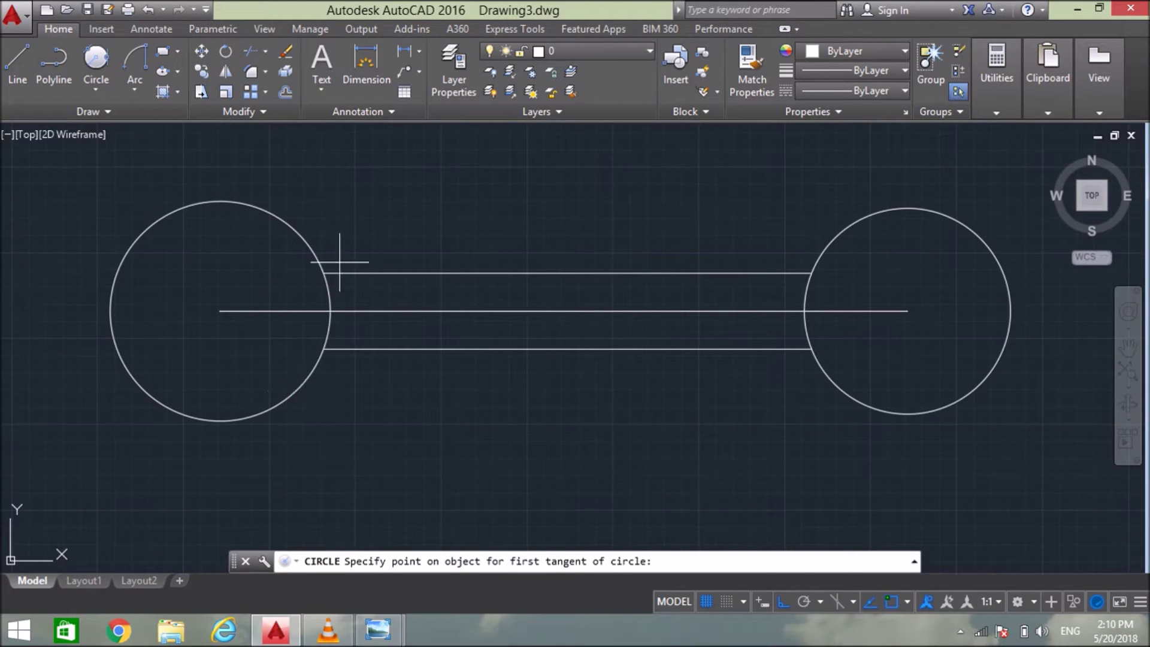
{"action": "scroll", "coordinate": [354, 265], "scroll_direction": "up", "scroll_amount": 2}
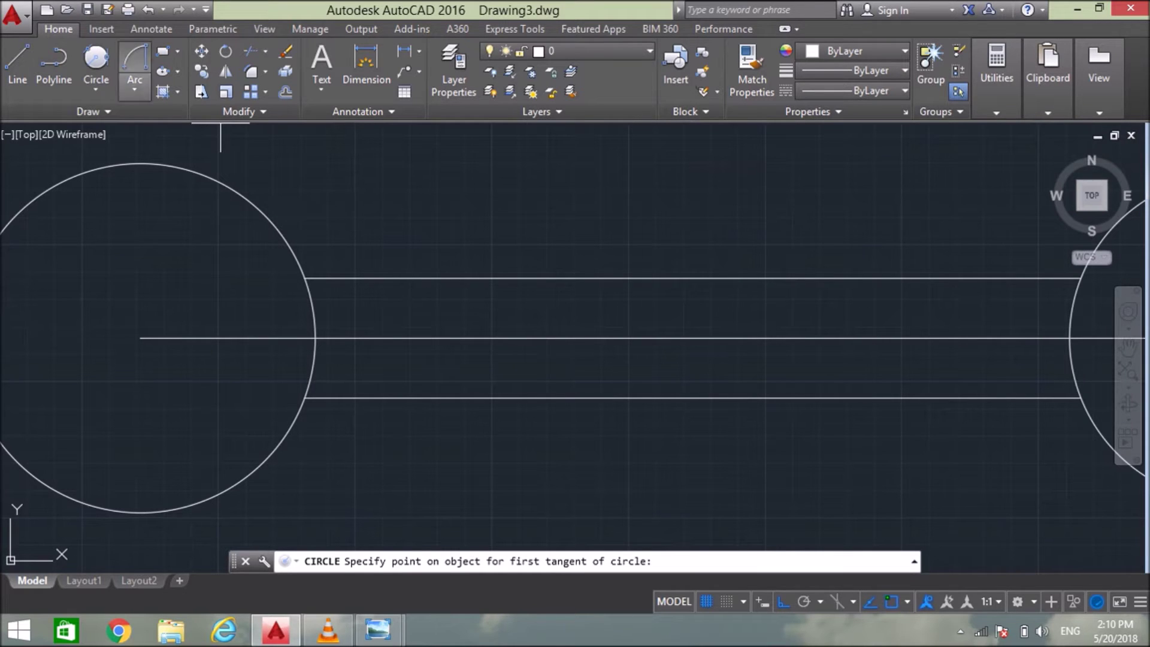
{"action": "left_click", "coordinate": [268, 220]}
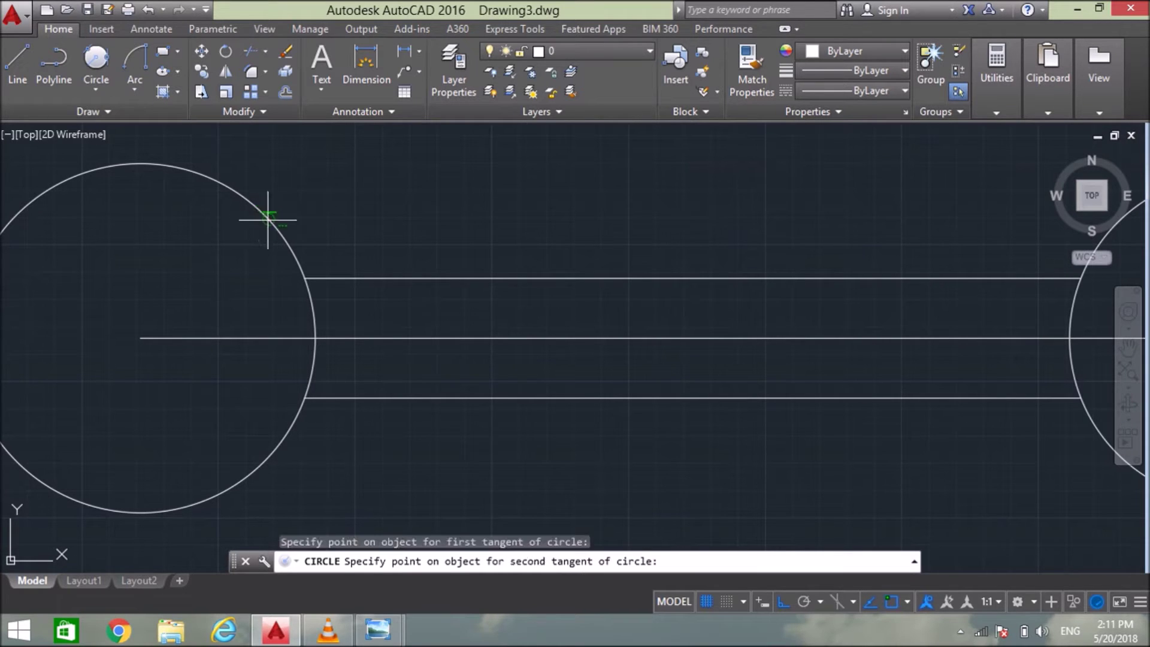
{"action": "left_click", "coordinate": [340, 275]}
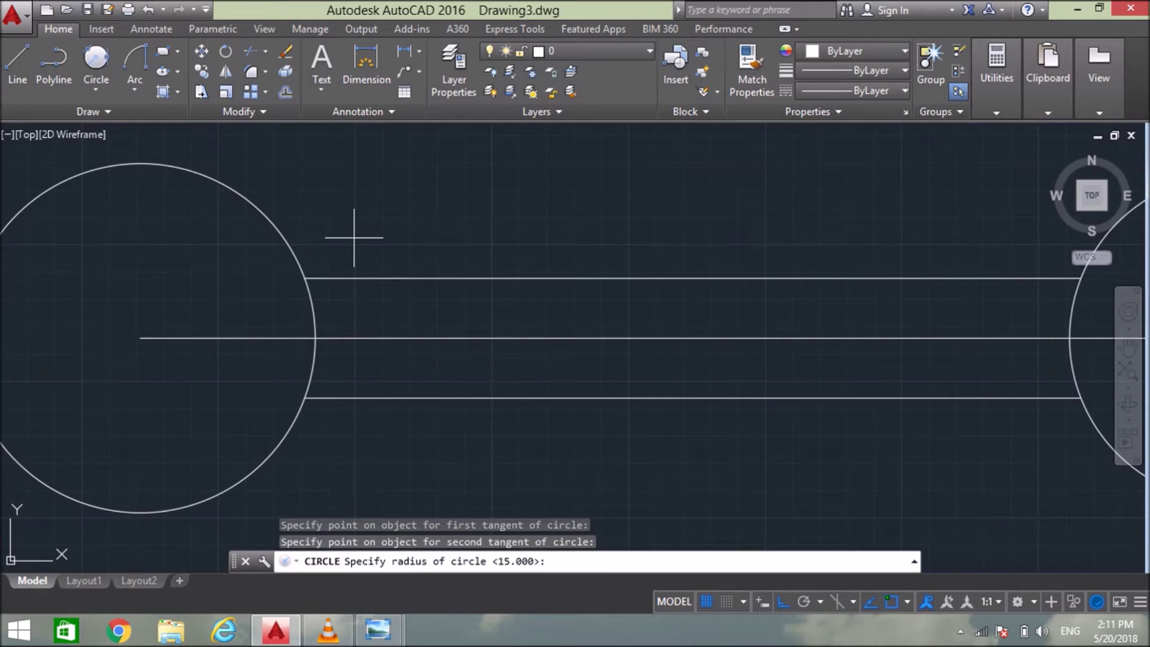
{"action": "type", "text": "47"}
{"action": "key", "text": "Return"}
{"action": "scroll", "coordinate": [354, 238], "scroll_direction": "down", "scroll_amount": 3}
{"action": "scroll", "coordinate": [395, 180], "scroll_direction": "down", "scroll_amount": 2}
{"action": "middle_click_drag", "start_coordinate": [395, 185], "coordinate": [398, 308]}
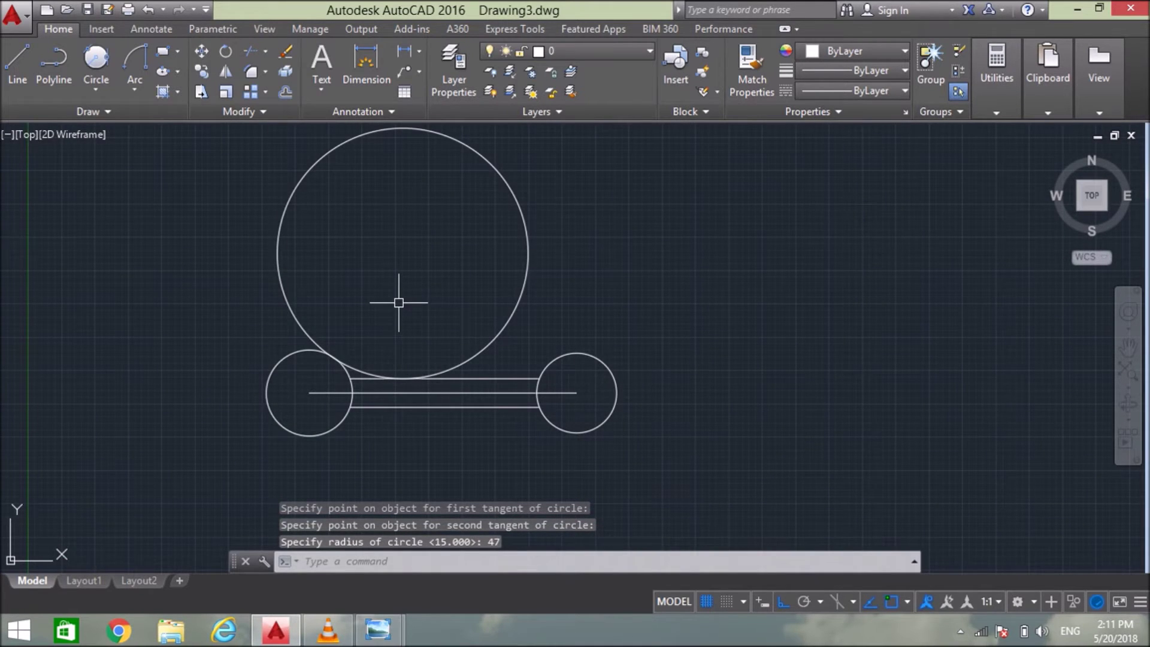
Trim the R47 circle down to its blending arc
{"action": "type", "text": "tr"}
{"action": "key", "text": "Return"}
{"action": "key", "text": "Return"}
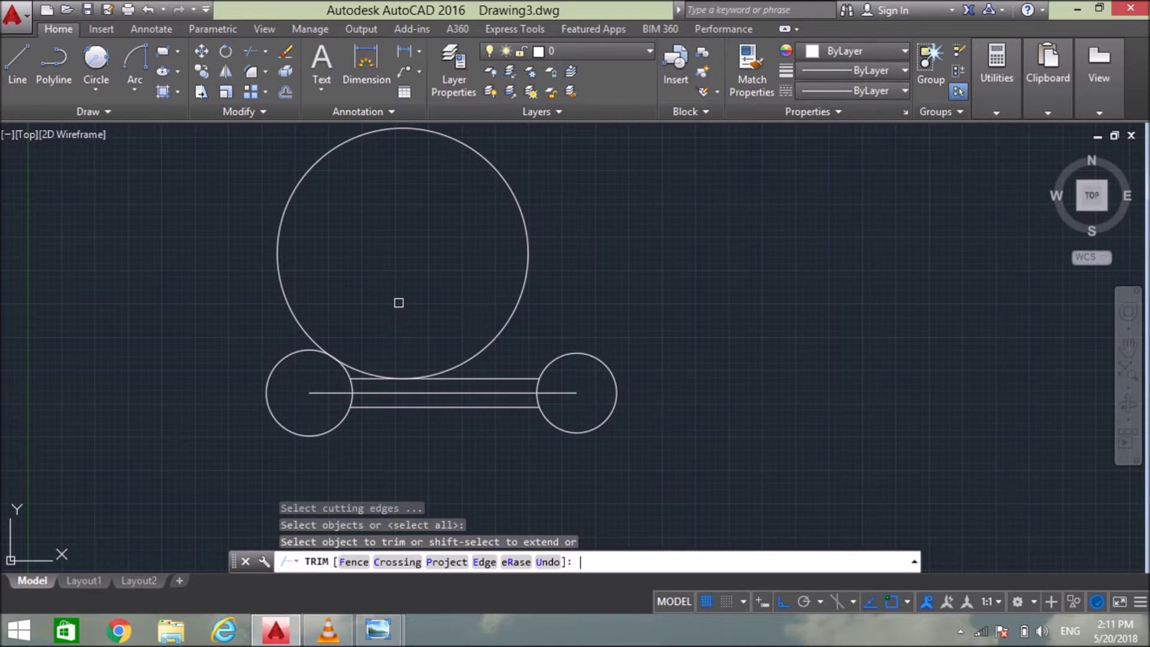
{"action": "left_click", "coordinate": [519, 235]}
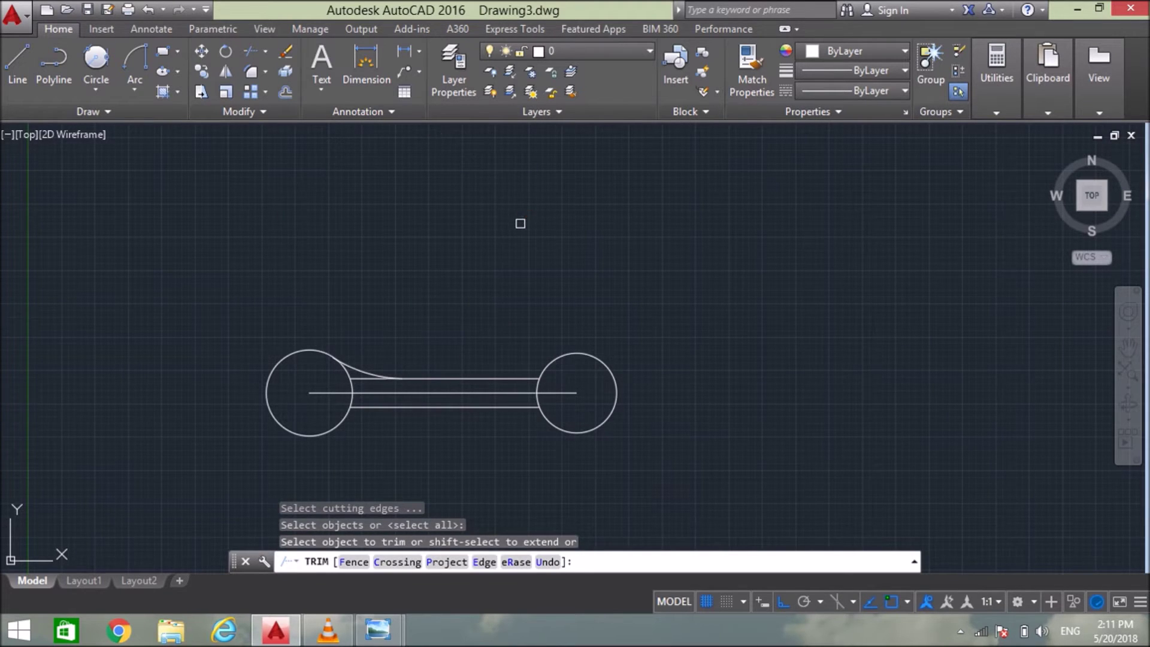
{"action": "scroll", "coordinate": [397, 363], "scroll_direction": "up", "scroll_amount": 4}
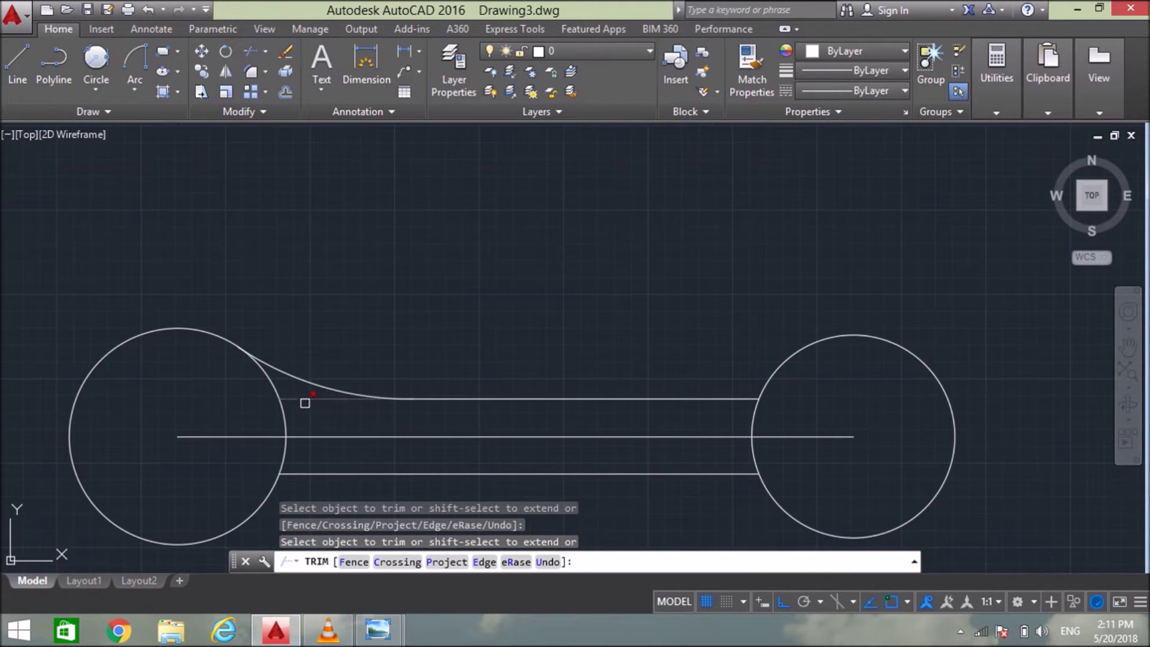
{"action": "scroll", "coordinate": [338, 323], "scroll_direction": "down", "scroll_amount": 2}
{"action": "key", "text": "Escape"}
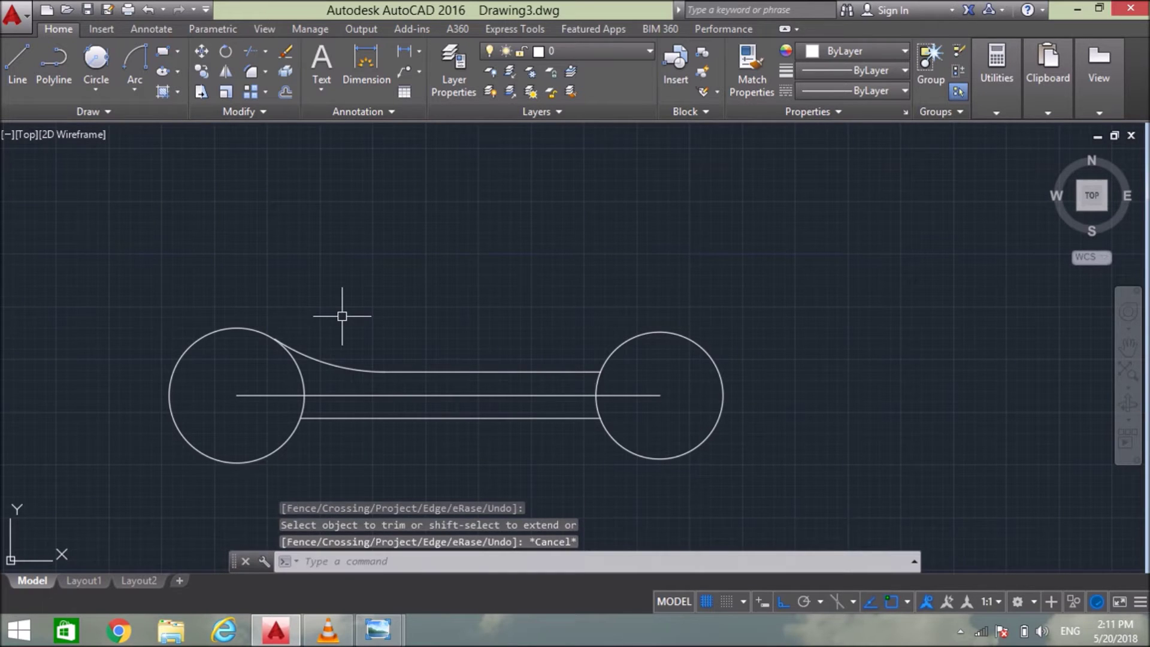
Select the blending arc and begin mirroring it from the left circle's centre
{"action": "left_click", "coordinate": [328, 363]}
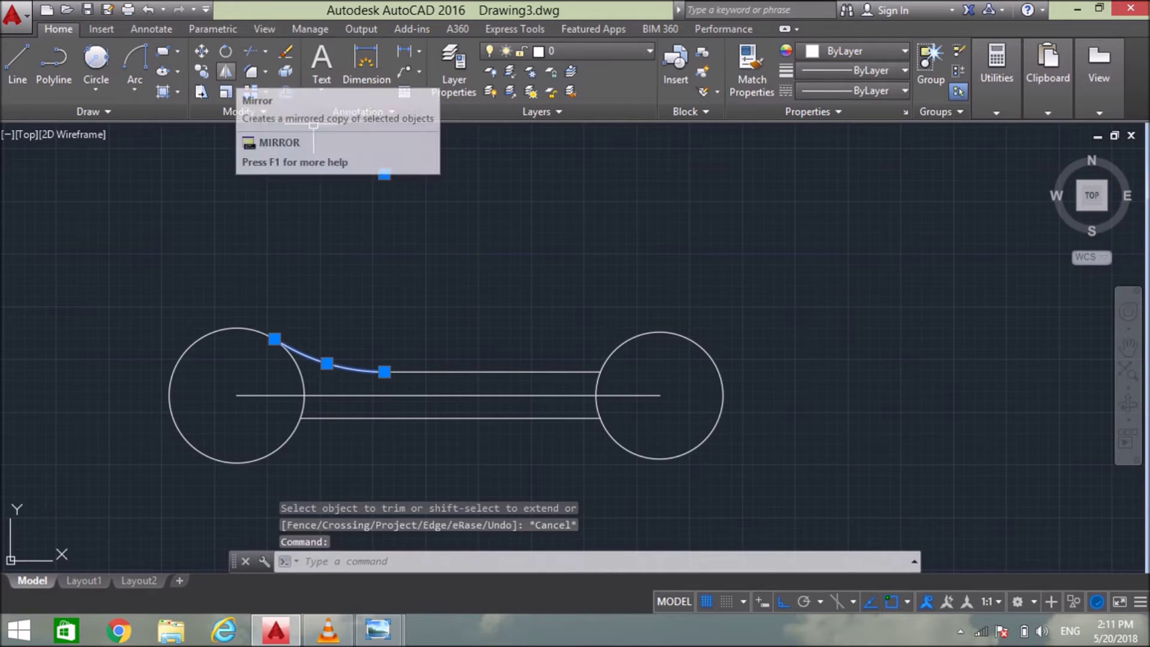
{"action": "left_click", "coordinate": [225, 71]}
{"action": "left_click", "coordinate": [235, 395]}
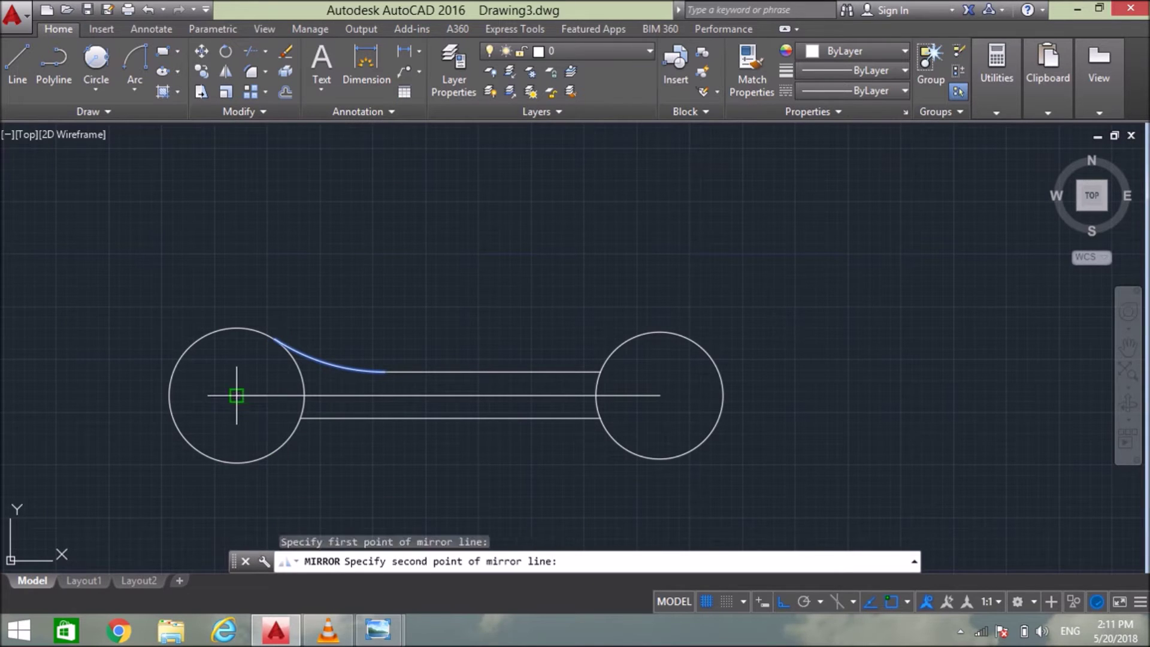
Mirror the R47 arc across the centre line, keeping the original, then run a trim pass
{"action": "left_click", "coordinate": [303, 395]}
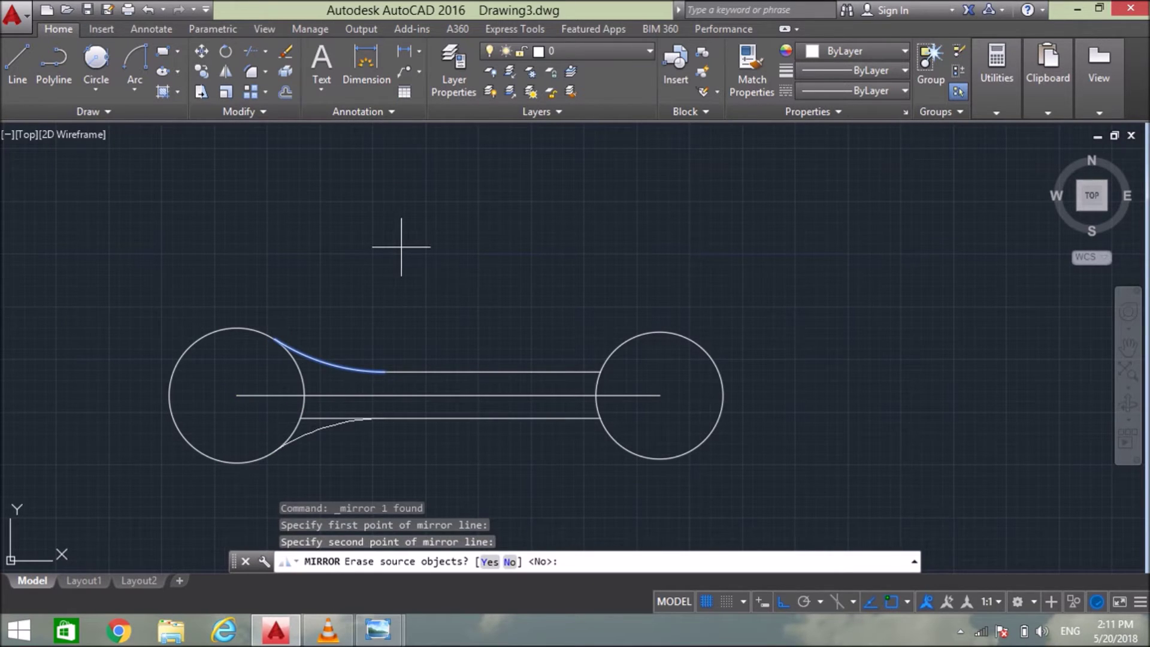
{"action": "key", "text": "Return"}
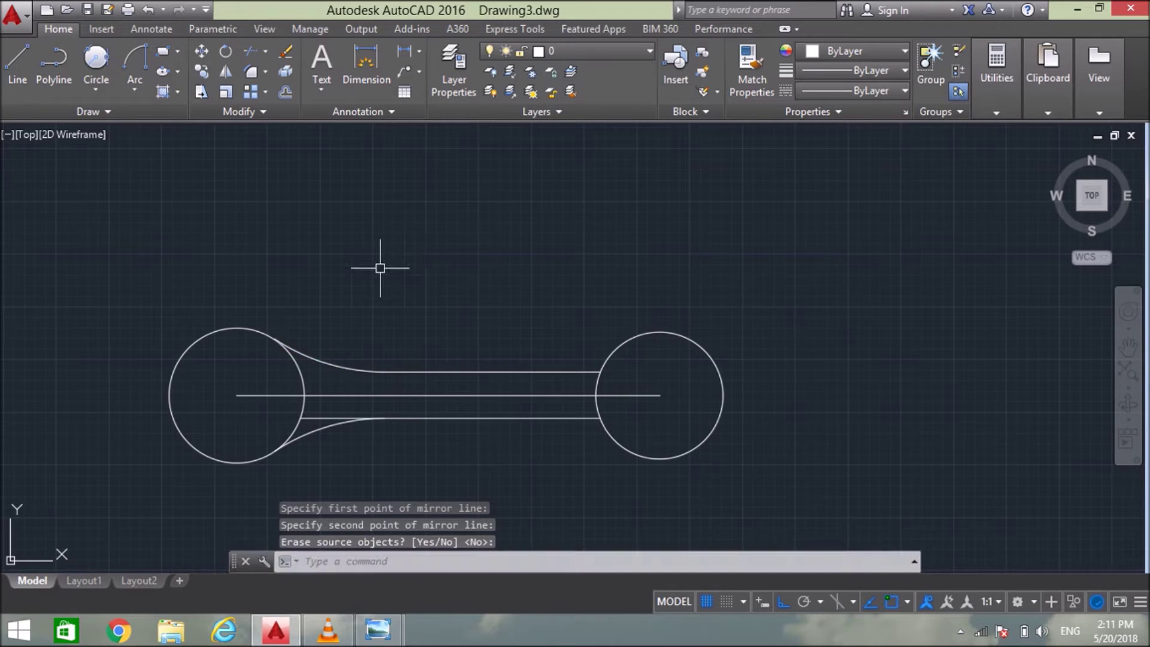
{"action": "type", "text": "tr"}
{"action": "key", "text": "Return"}
{"action": "key", "text": "Return"}
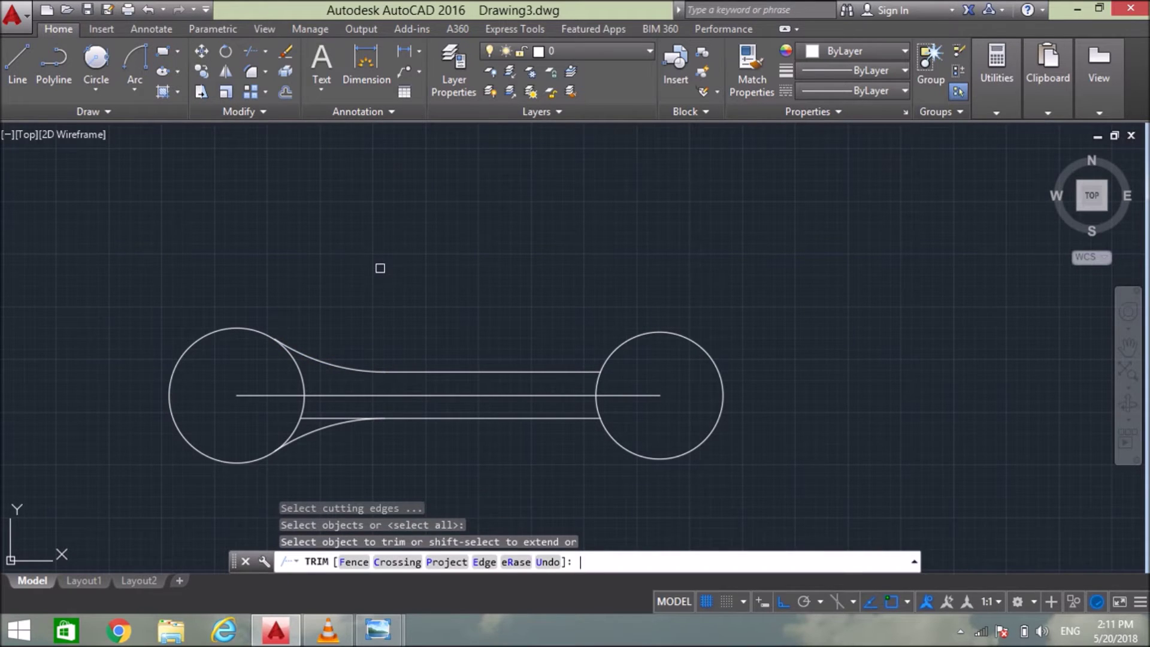
{"action": "scroll", "coordinate": [298, 406], "scroll_direction": "up", "scroll_amount": 2}
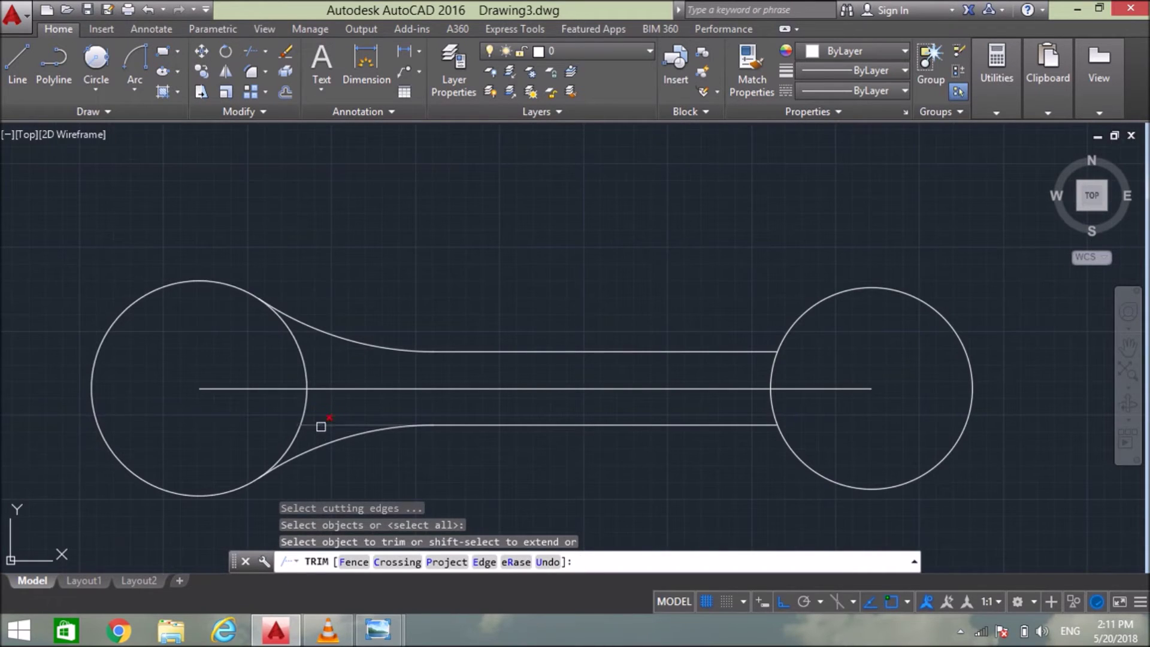
{"action": "scroll", "coordinate": [377, 365], "scroll_direction": "down", "scroll_amount": 2}
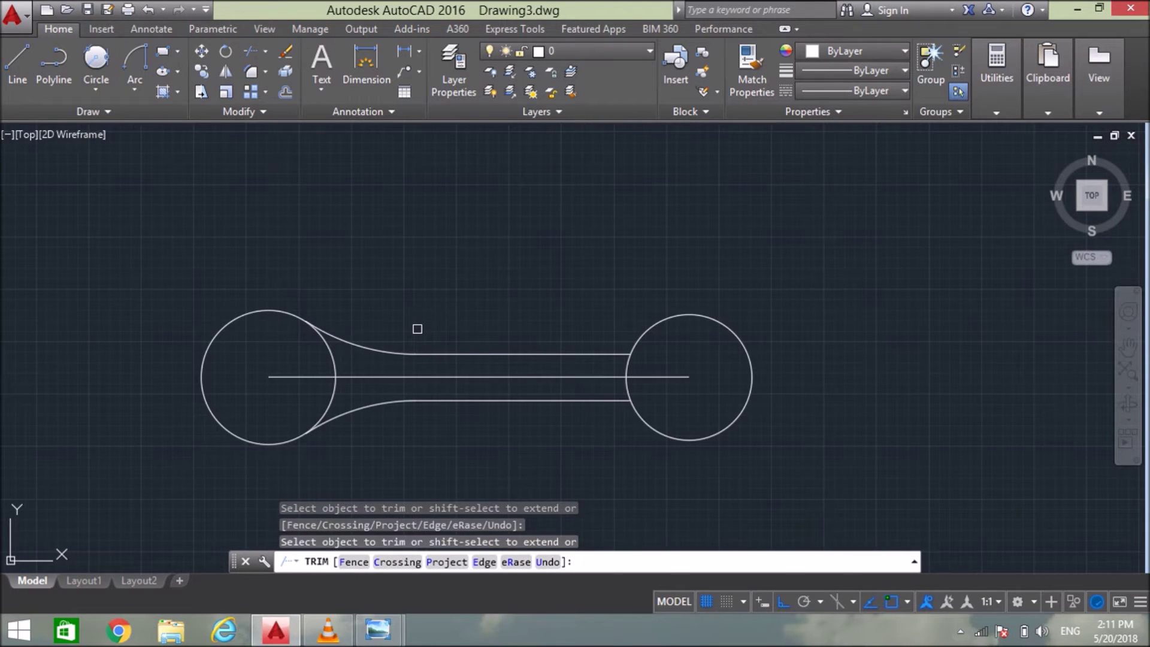
{"action": "key", "text": "Escape"}
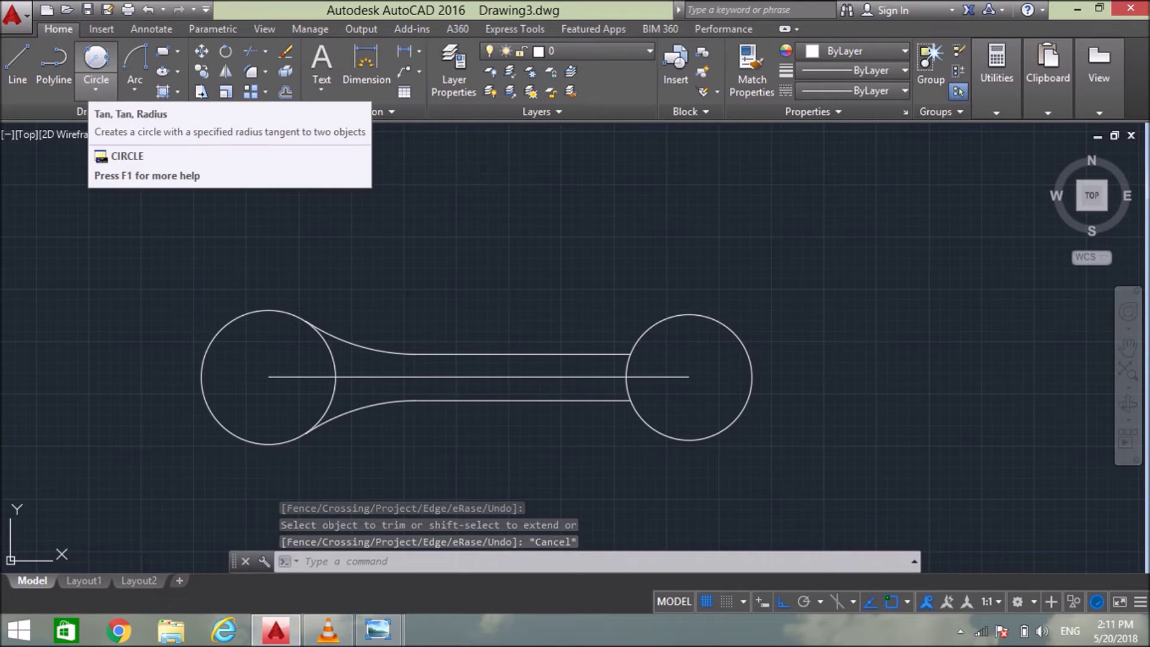
Draw two radius-23 circles tangent to the right circle and the upper and lower rails
{"action": "left_click", "coordinate": [96, 65]}
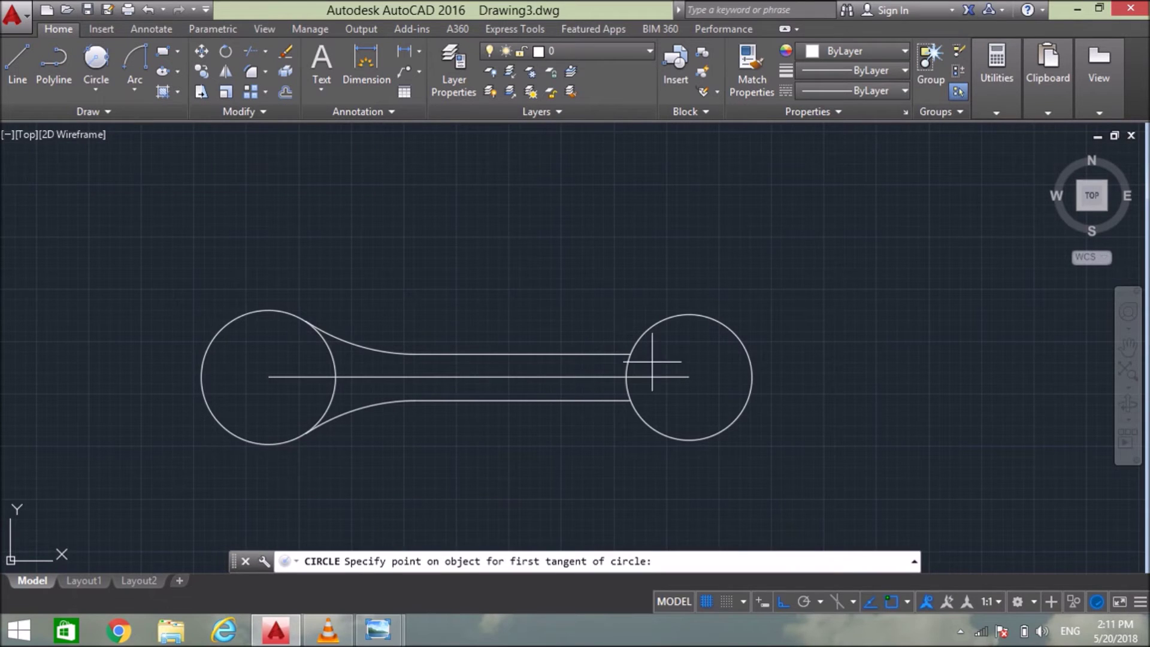
{"action": "left_click", "coordinate": [595, 353]}
{"action": "left_click", "coordinate": [640, 328]}
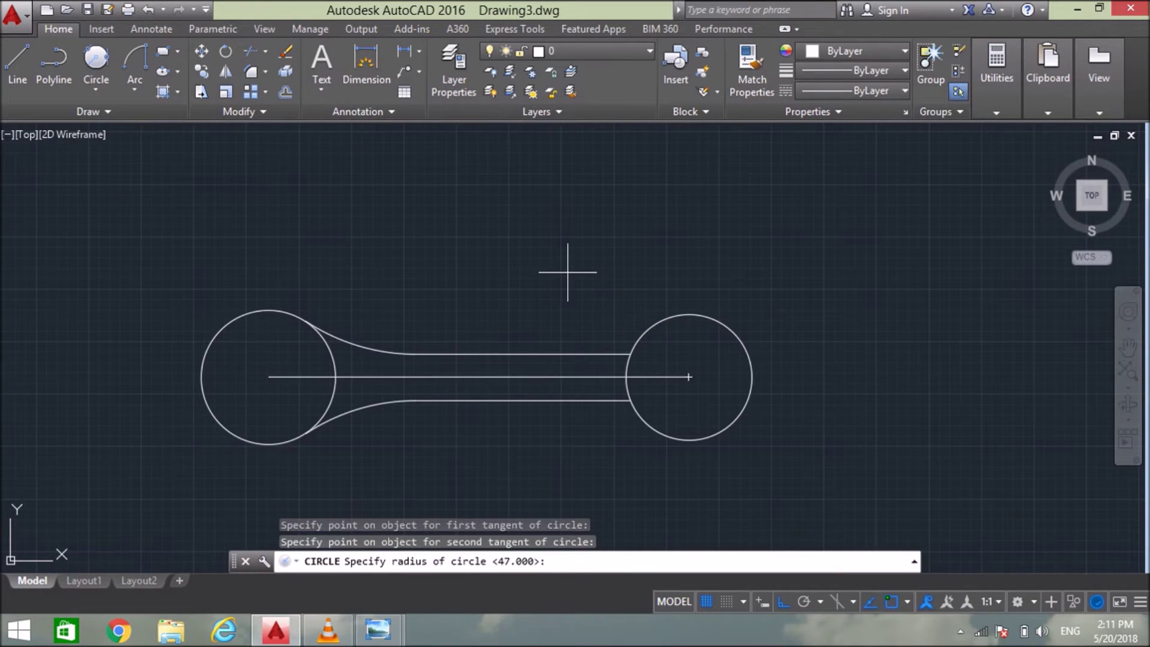
{"action": "type", "text": "23"}
{"action": "key", "text": "Return"}
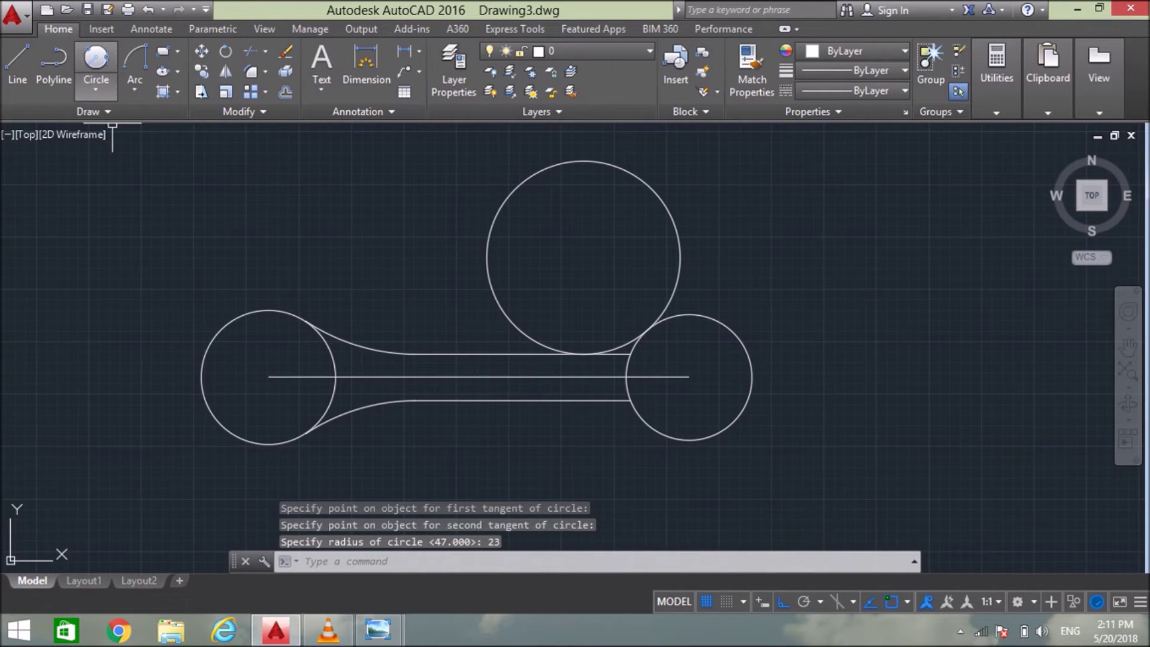
{"action": "left_click", "coordinate": [96, 60]}
{"action": "left_click", "coordinate": [598, 399]}
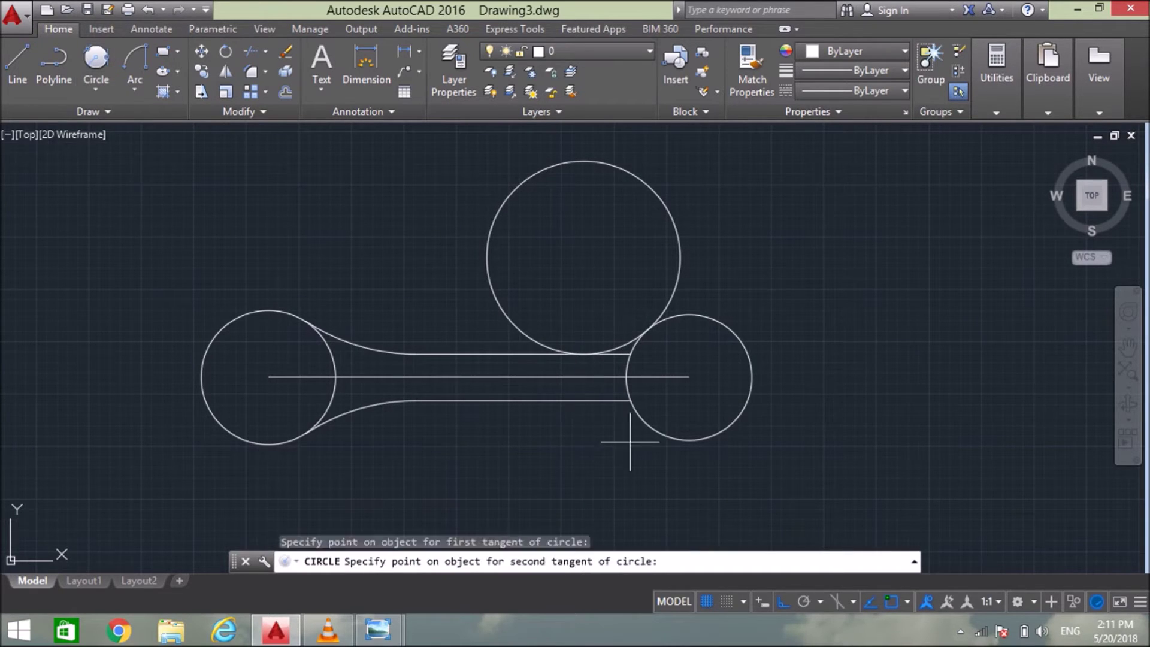
{"action": "left_click", "coordinate": [642, 426]}
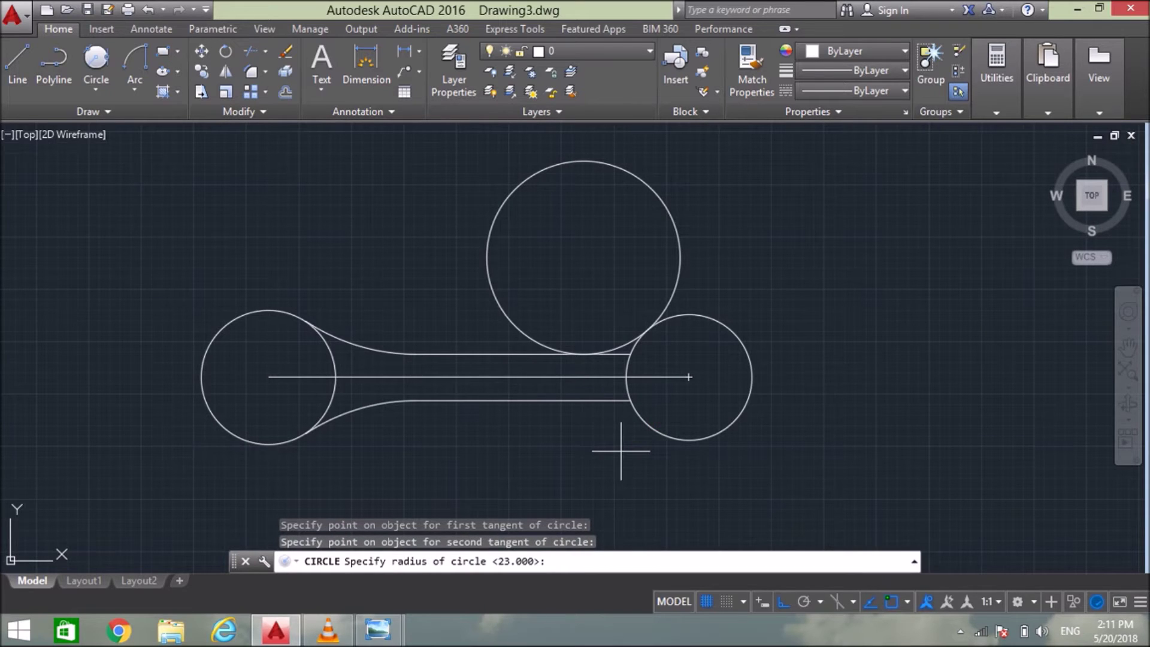
{"action": "type", "text": "23"}
{"action": "key", "text": "Return"}
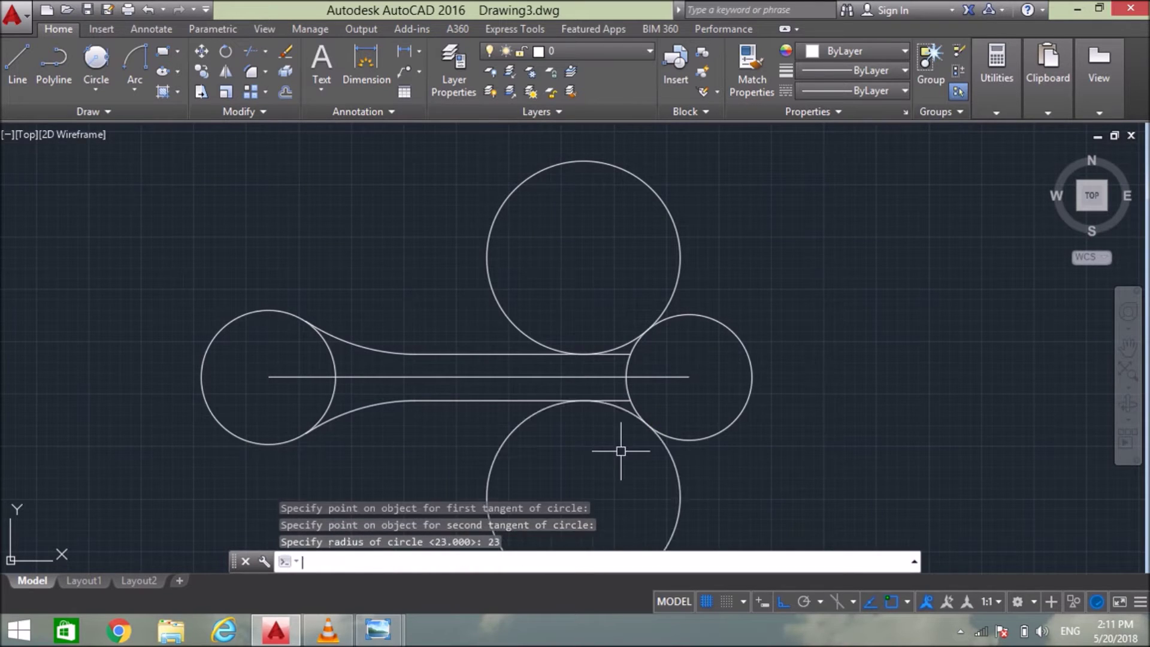
Trim both R23 circles down to blending arcs
{"action": "type", "text": "tr"}
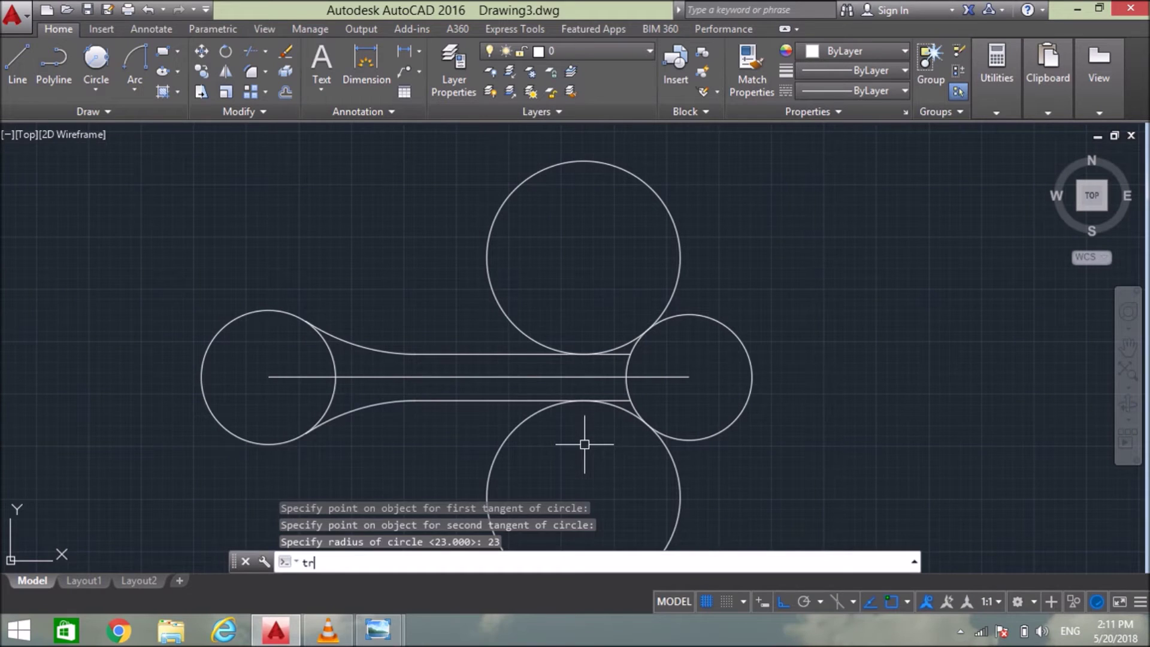
{"action": "key", "text": "Return"}
{"action": "key", "text": "Return"}
{"action": "left_click", "coordinate": [508, 440]}
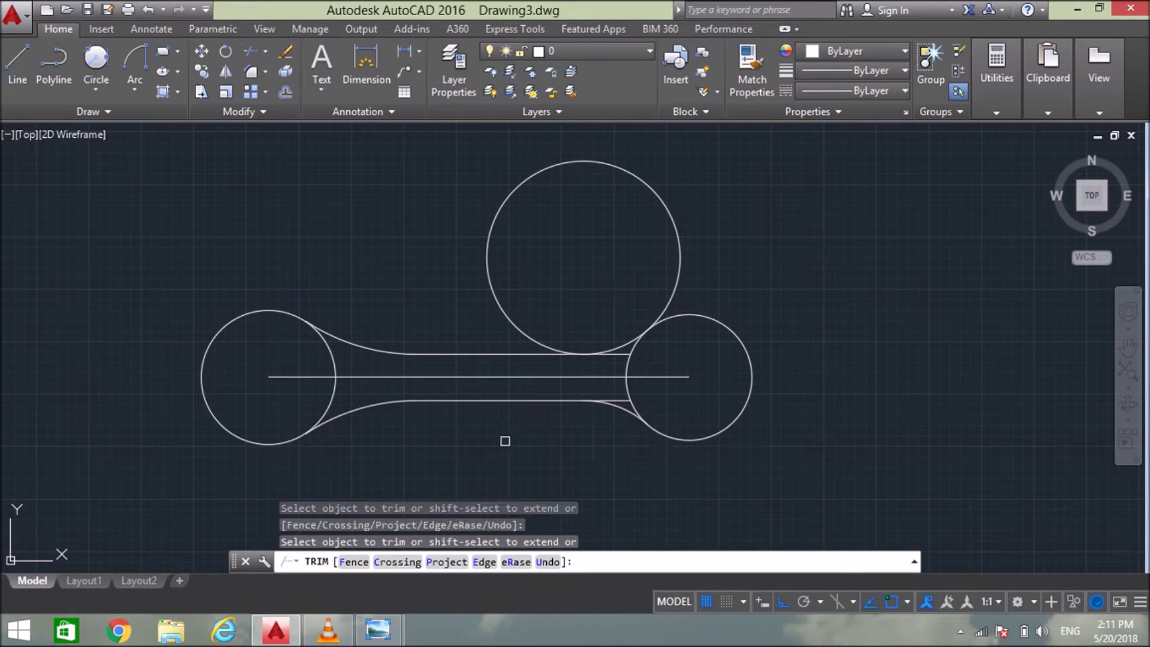
{"action": "left_click", "coordinate": [496, 291]}
{"action": "scroll", "coordinate": [575, 360], "scroll_direction": "up", "scroll_amount": 6}
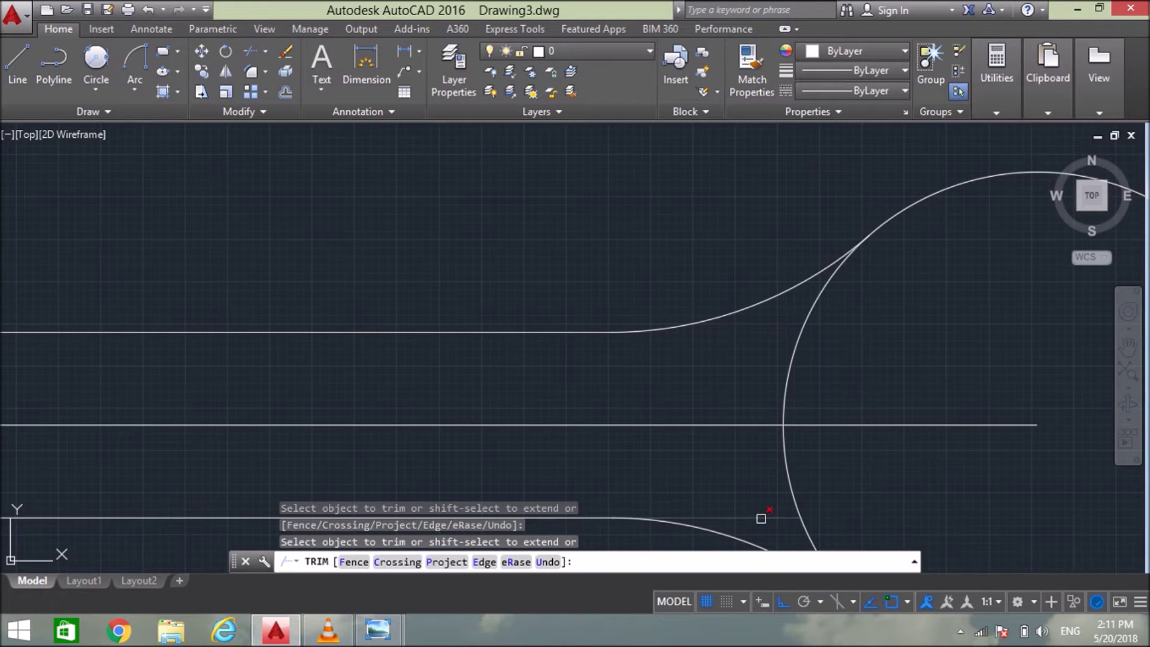
{"action": "scroll", "coordinate": [694, 320], "scroll_direction": "down", "scroll_amount": 6}
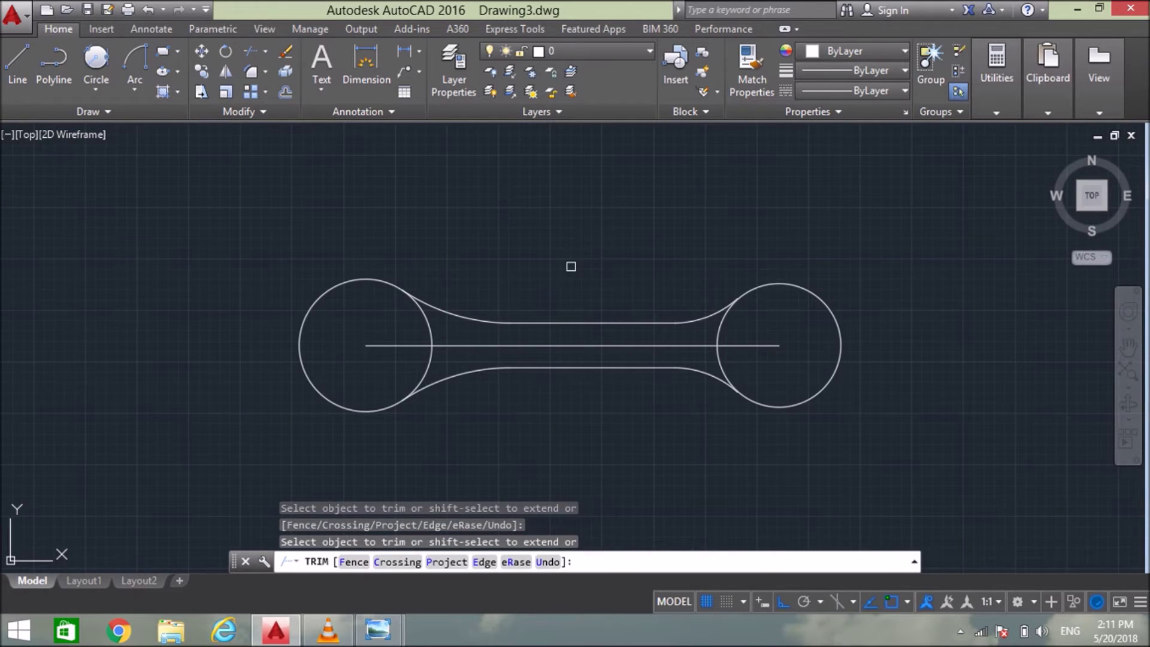
{"action": "key", "text": "Escape"}
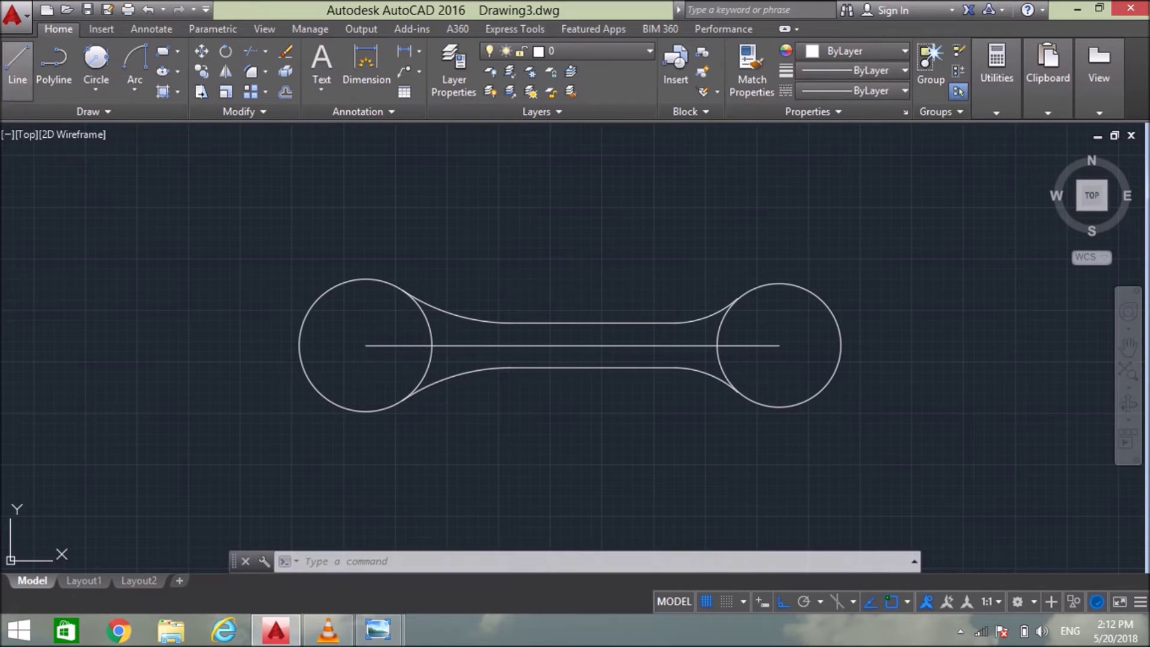
Draw a 10.5-unit line left from the left circle's centre, then a line downward
{"action": "left_click", "coordinate": [16, 66]}
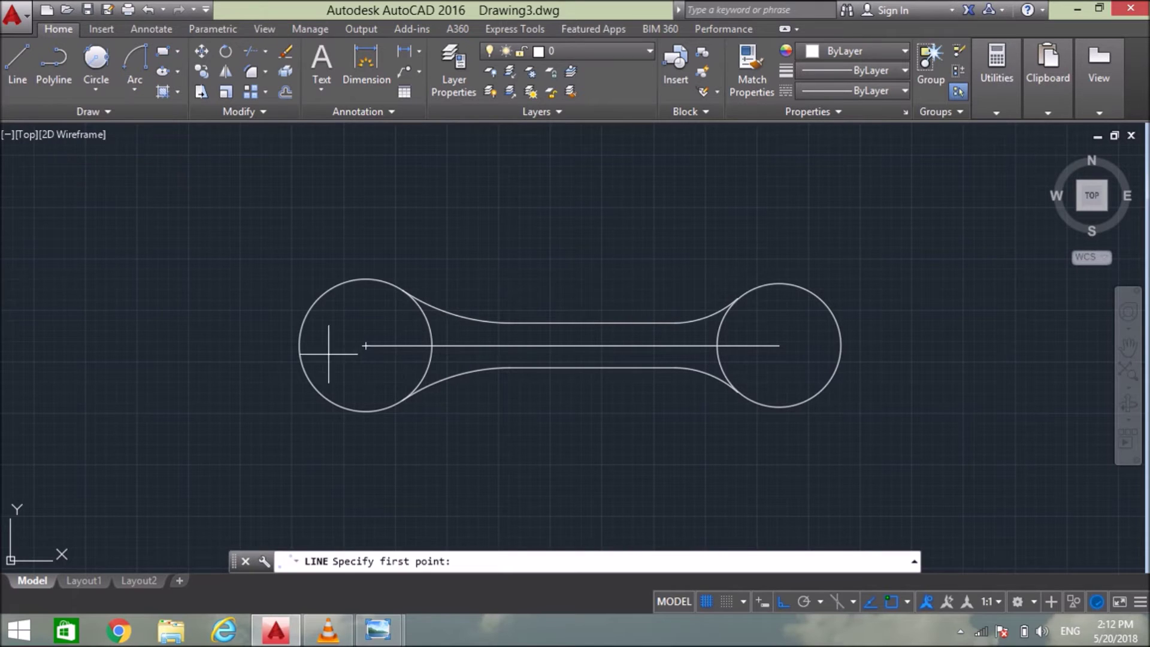
{"action": "left_click", "coordinate": [365, 346]}
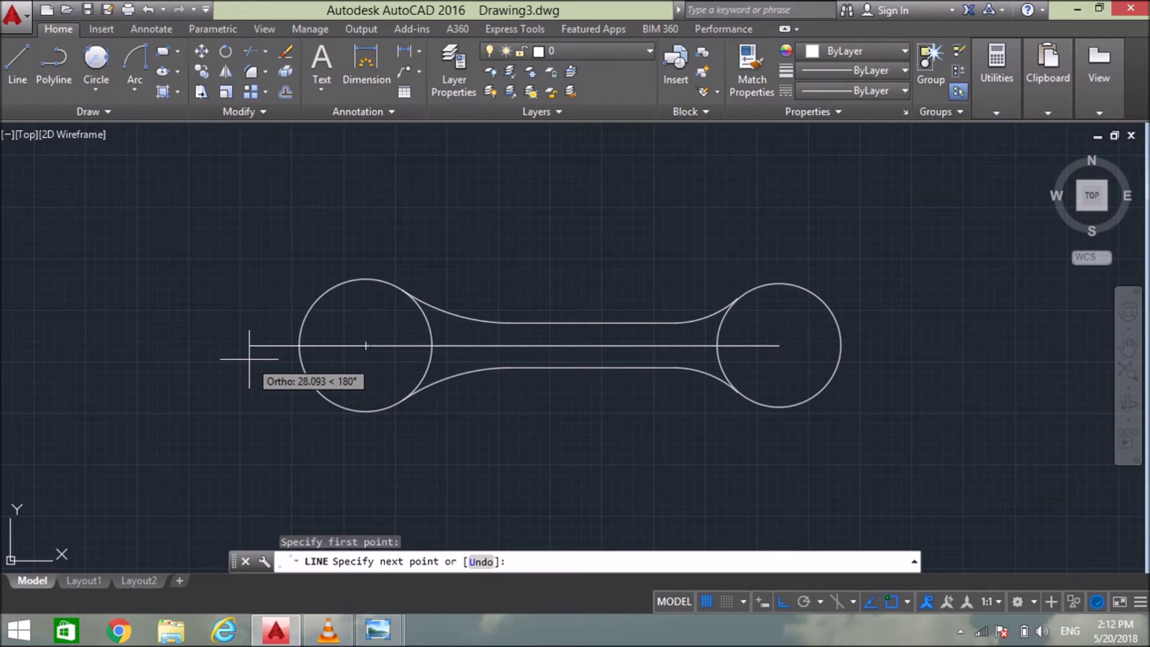
{"action": "type", "text": "10.5"}
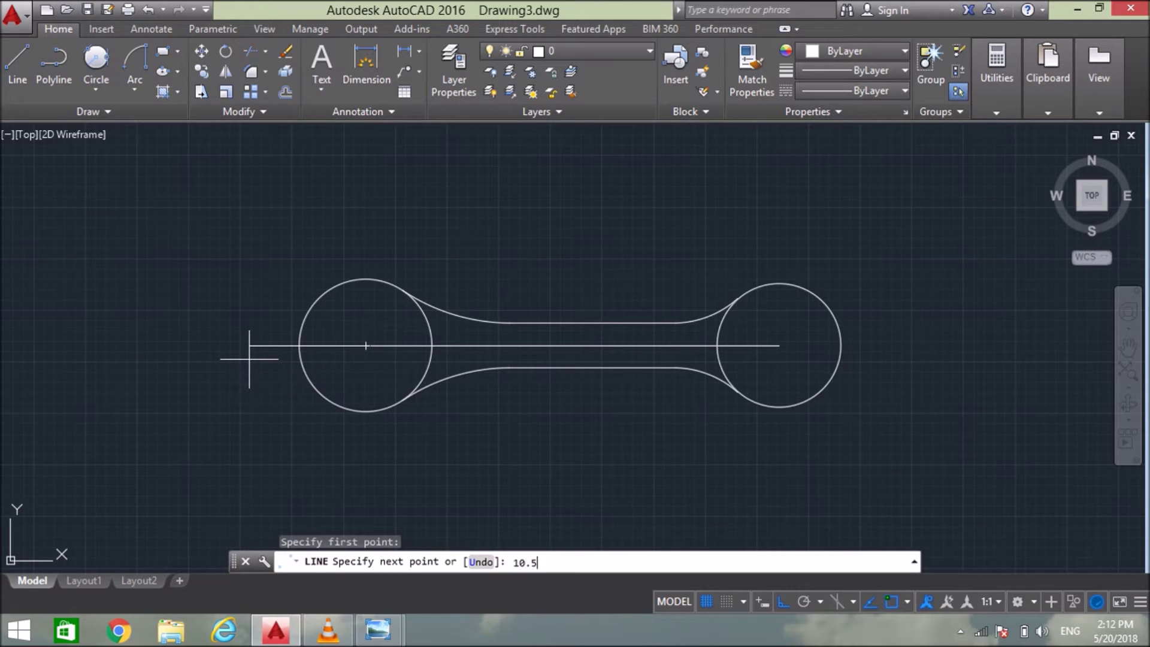
{"action": "key", "text": "Return"}
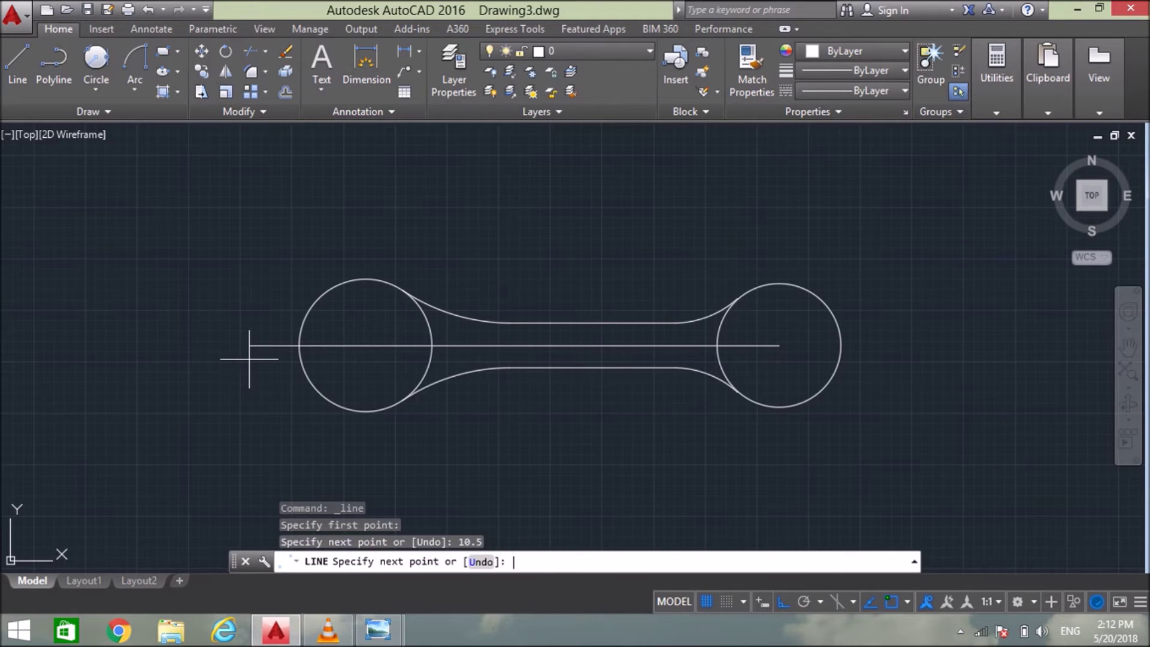
{"action": "left_click", "coordinate": [305, 468]}
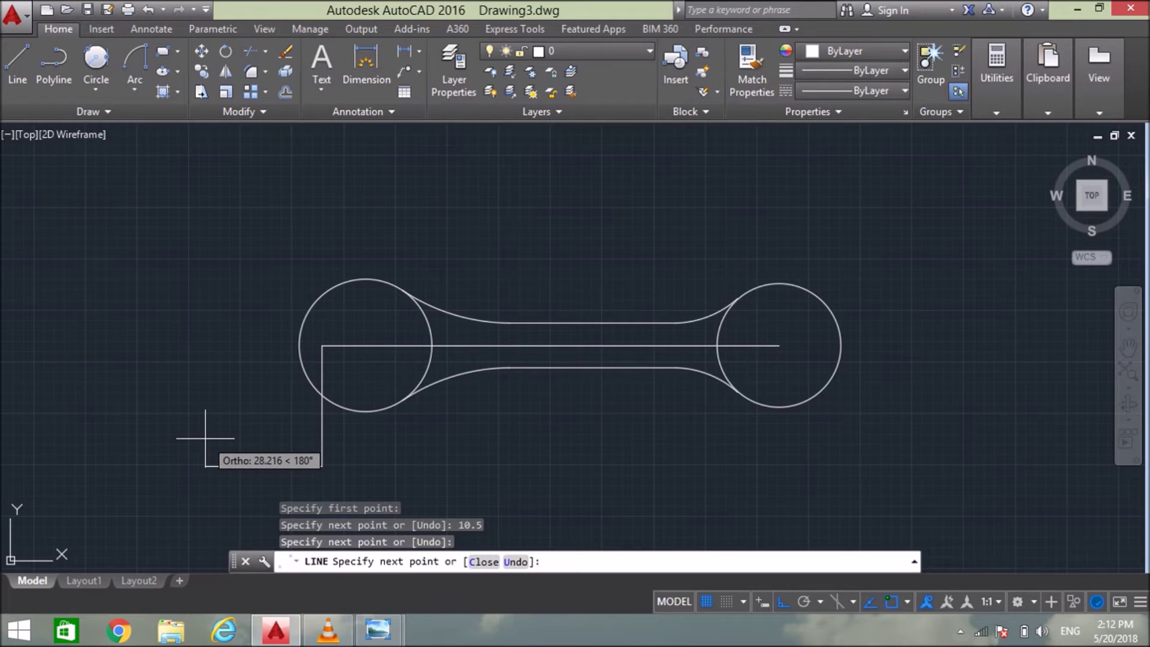
{"action": "key", "text": "Return"}
{"action": "key", "text": "Return"}
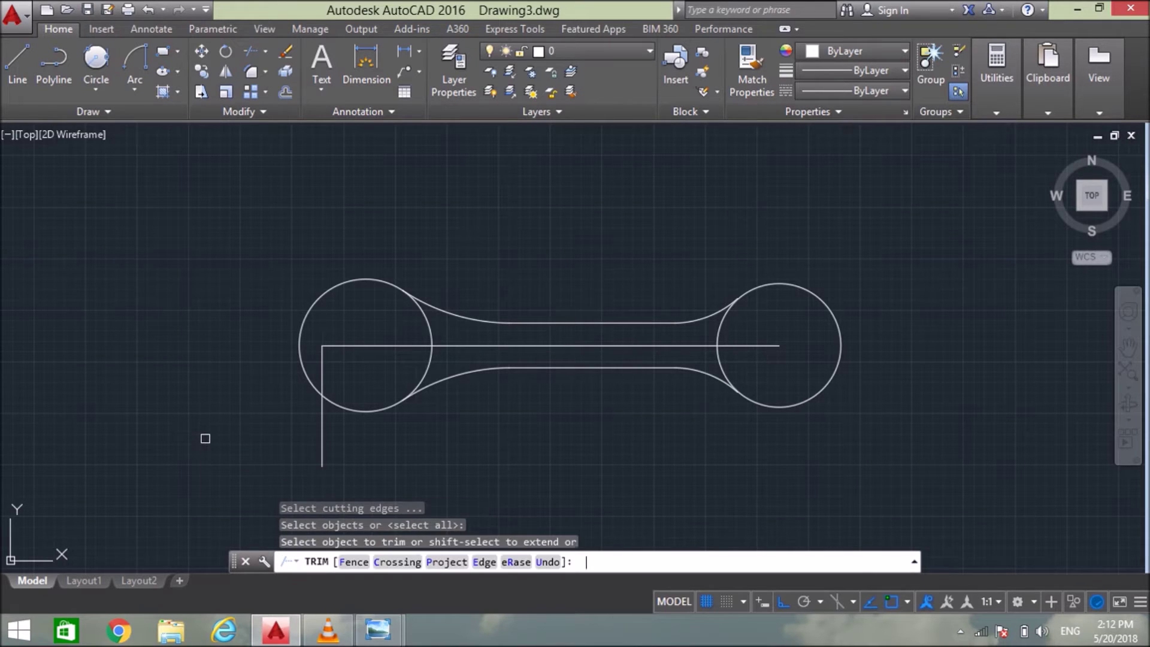
Trim the vertical line's part outside the left circle
{"action": "left_click_drag", "start_coordinate": [335, 413], "coordinate": [320, 422]}
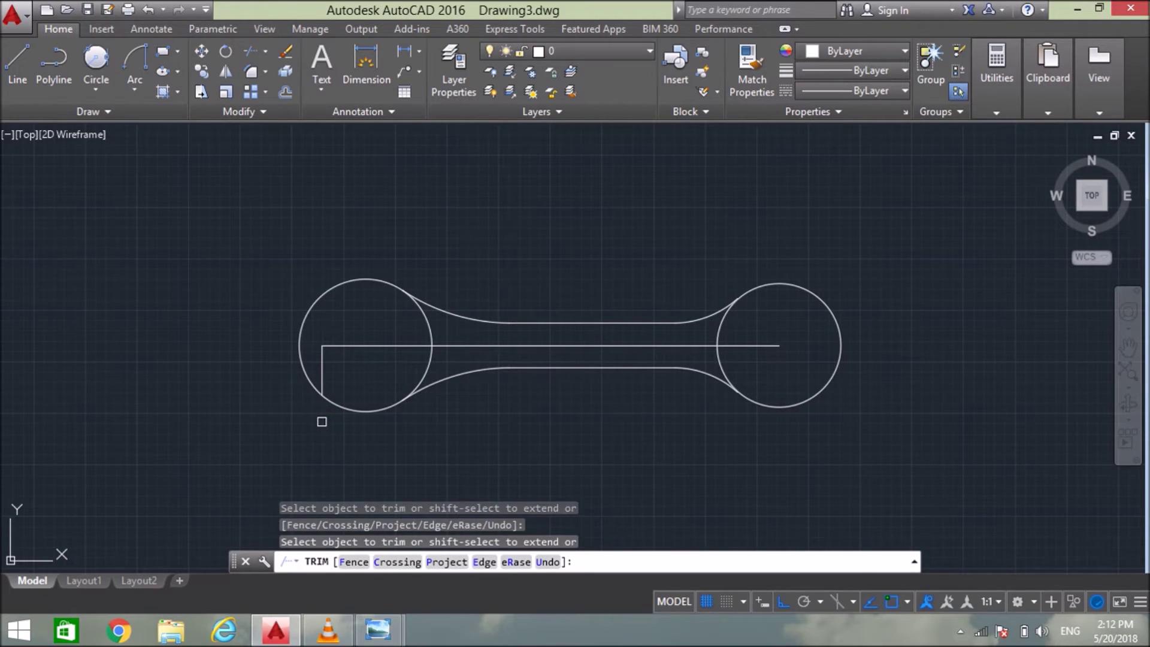
{"action": "key", "text": "Escape"}
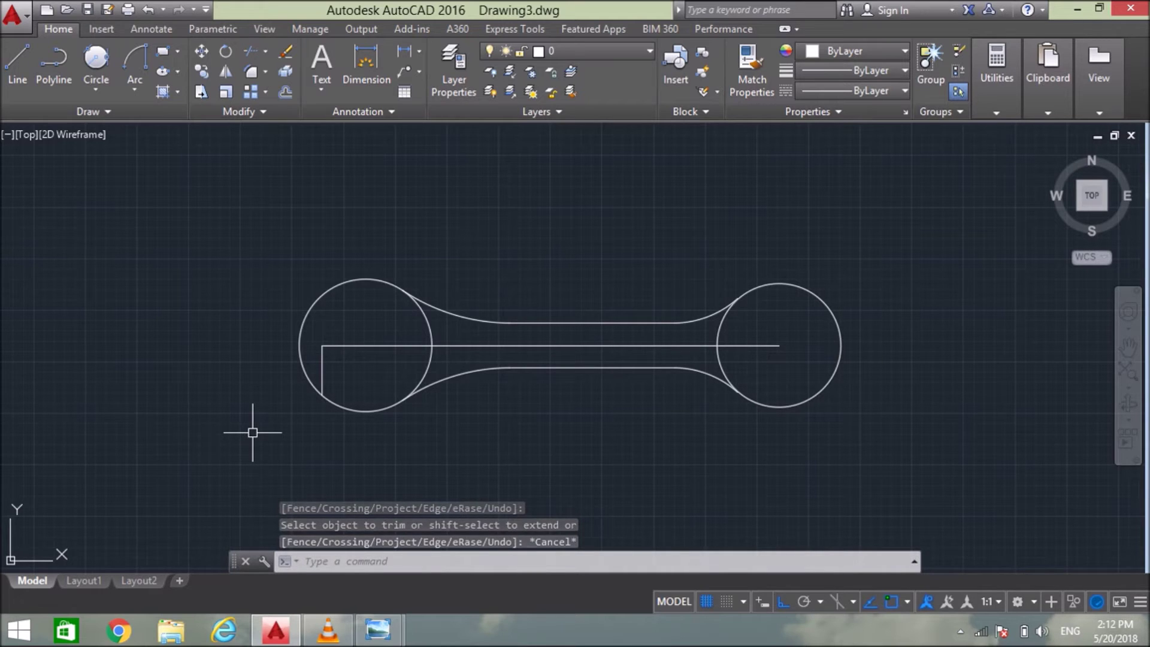
{"action": "left_click", "coordinate": [17, 63]}
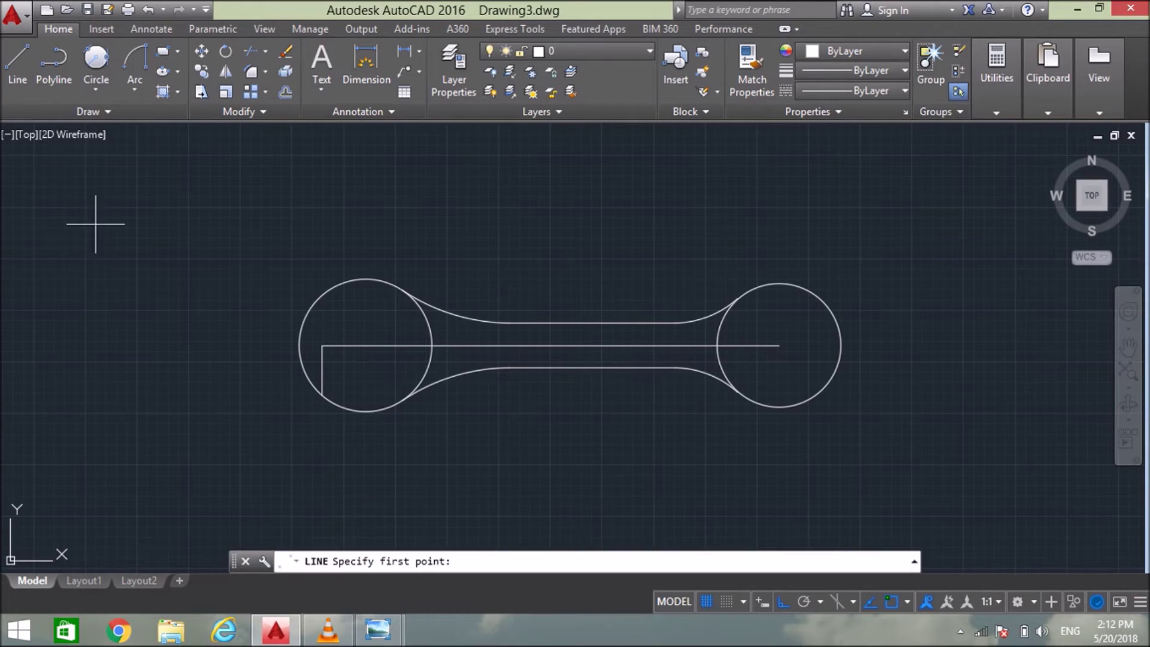
{"action": "left_click", "coordinate": [321, 395]}
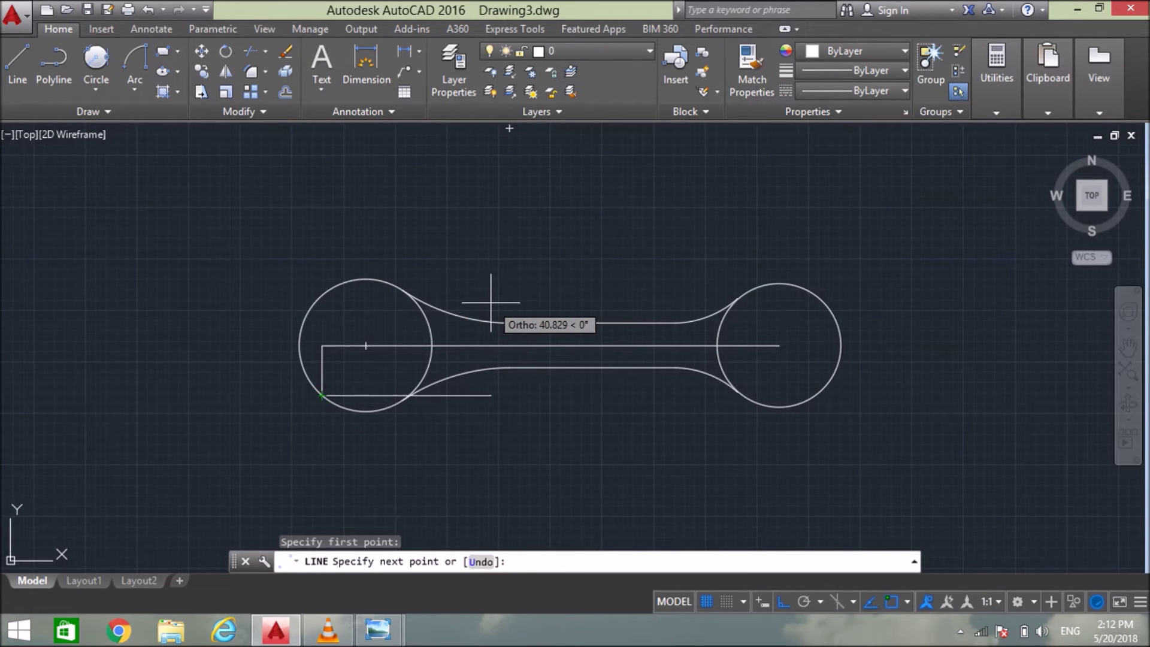
{"action": "type", "text": "@17<17"}
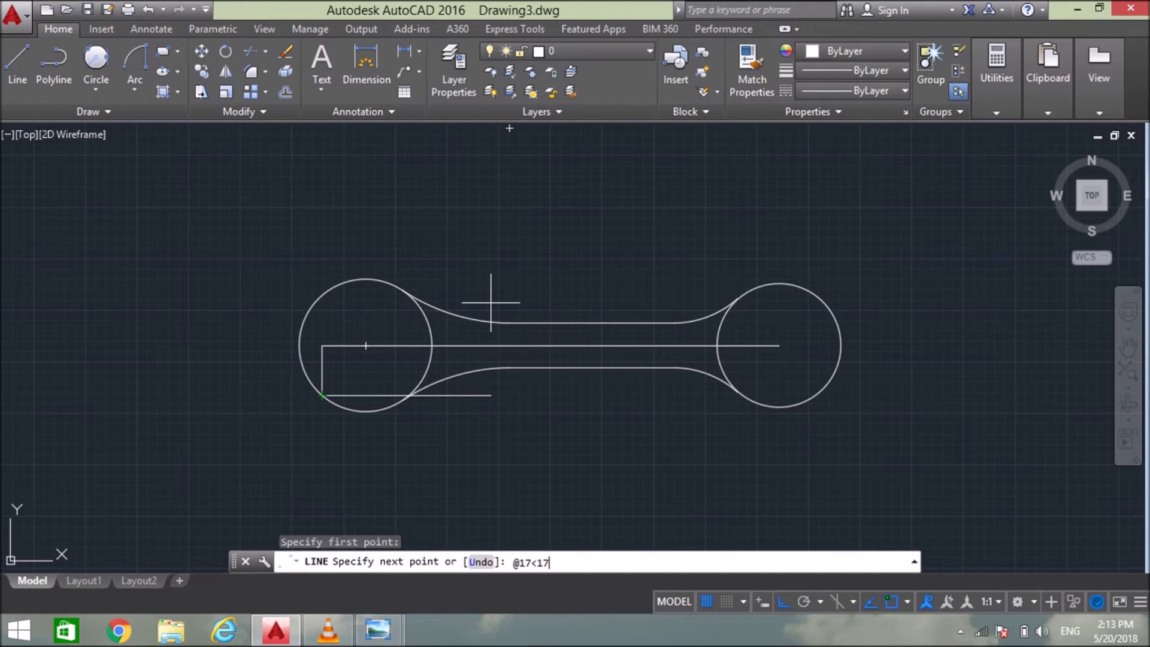
{"action": "key", "text": "Return"}
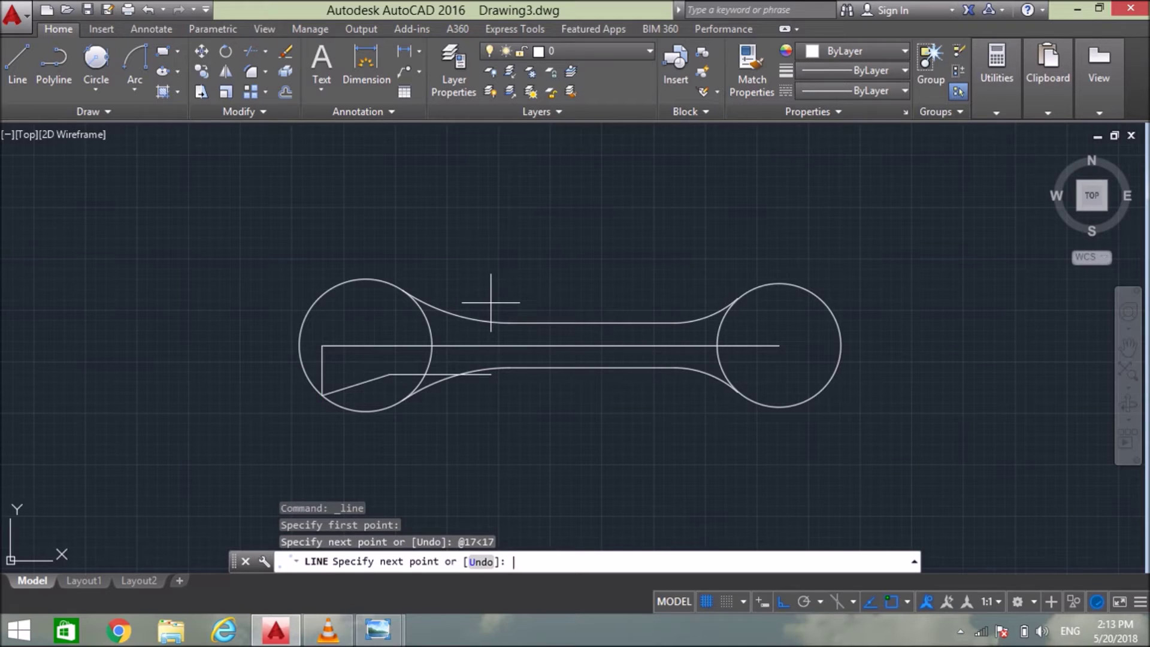
{"action": "key", "text": "Return"}
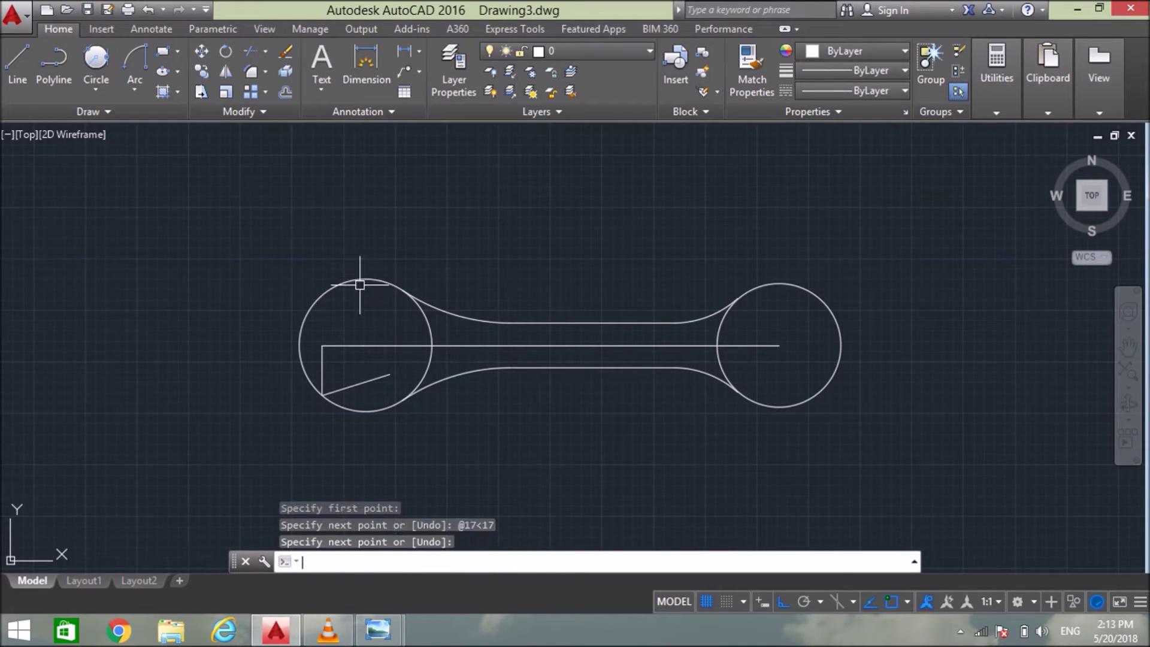
Offset the slanted jaw line 17 units upward, then begin trimming
{"action": "left_click", "coordinate": [362, 383]}
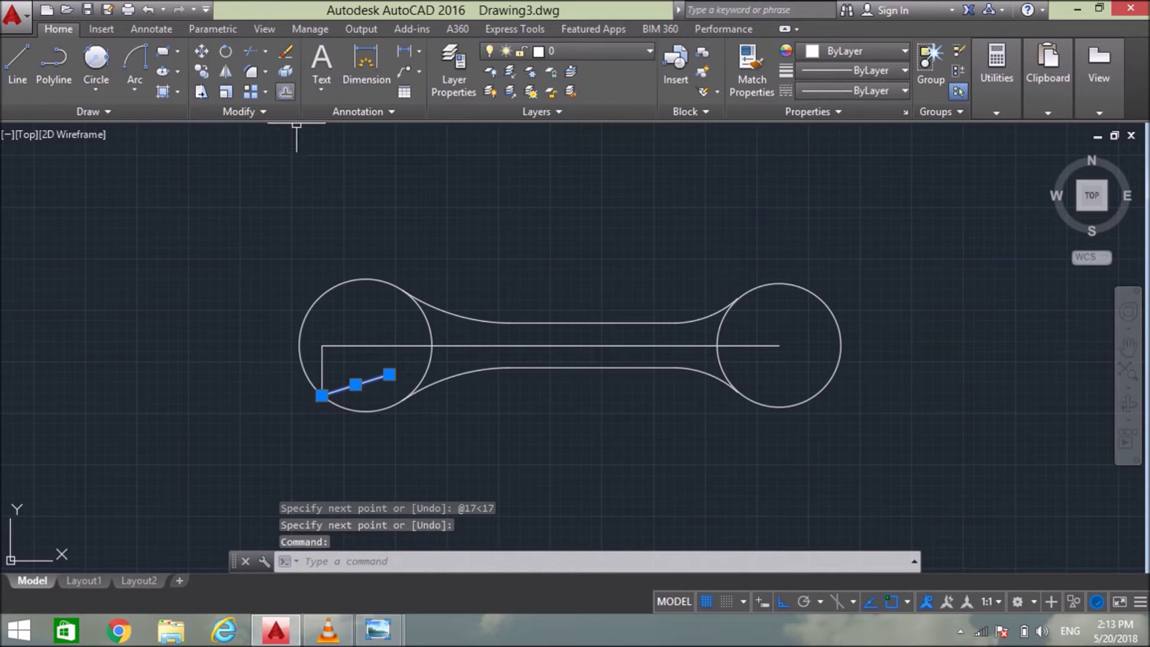
{"action": "left_click", "coordinate": [285, 91]}
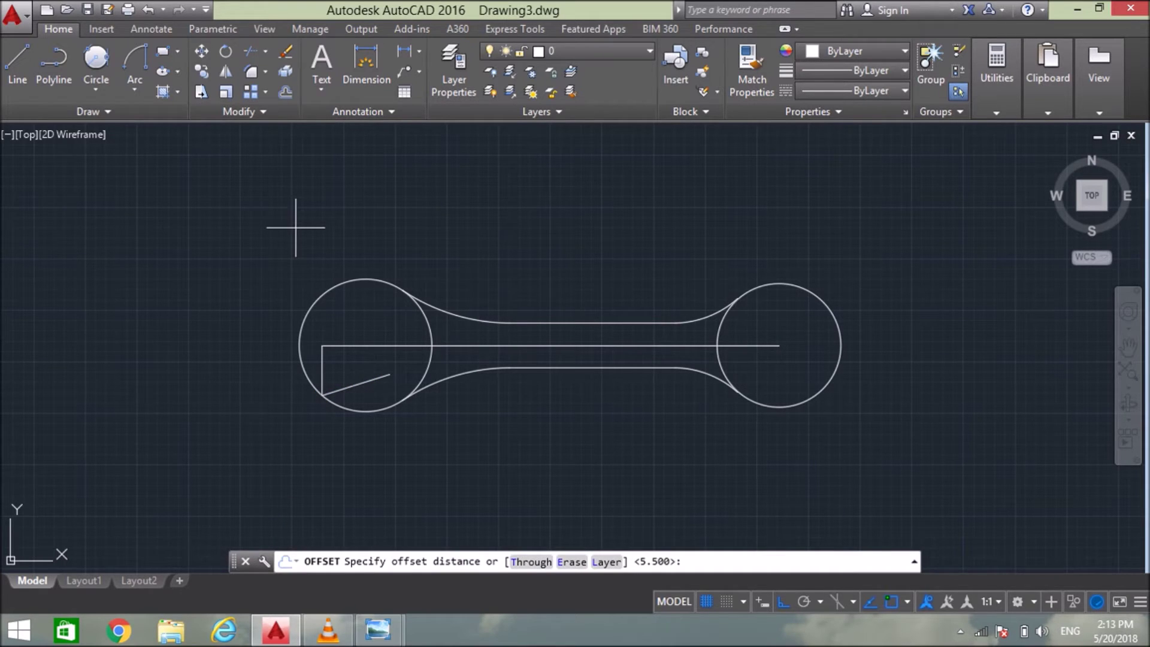
{"action": "type", "text": "17"}
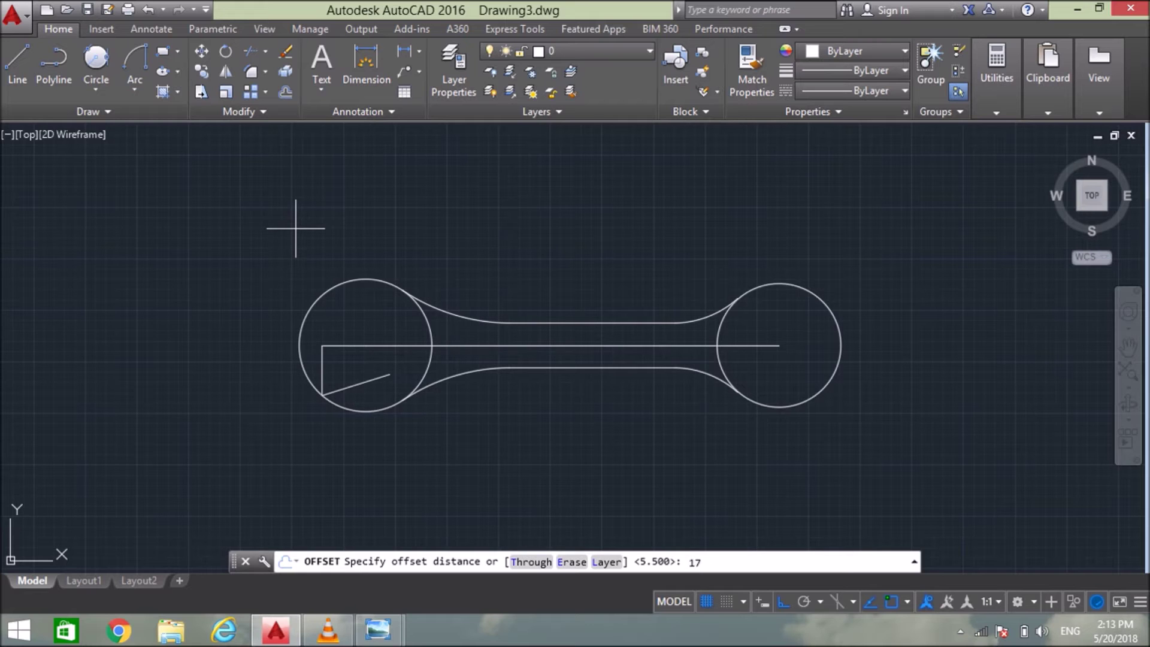
{"action": "key", "text": "Return"}
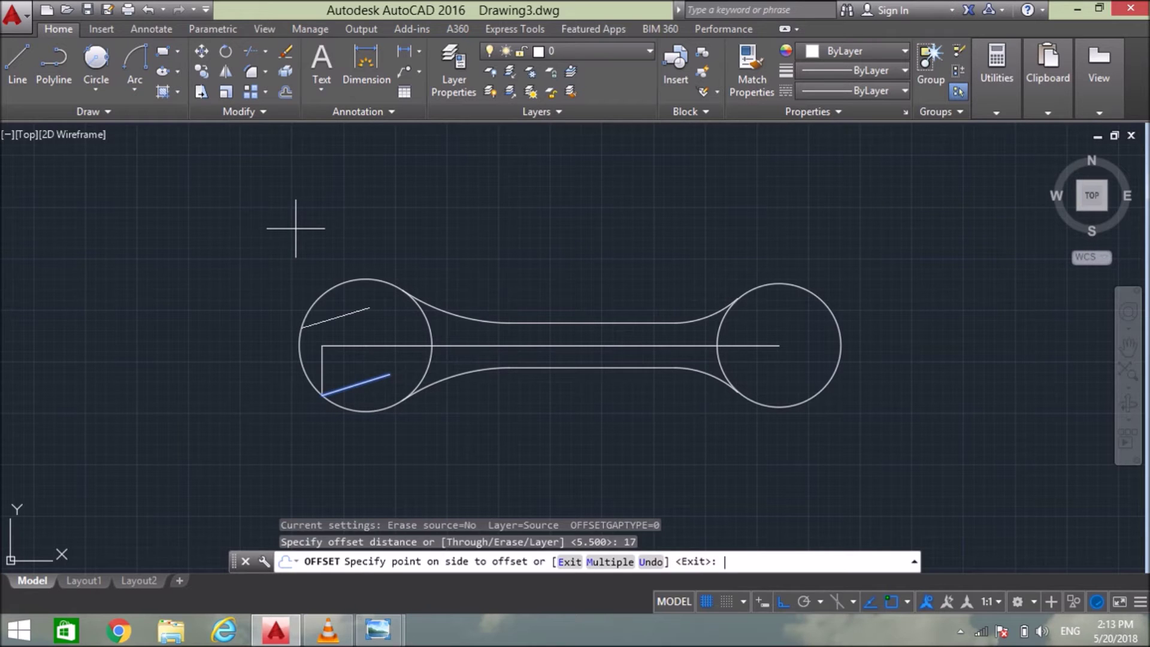
{"action": "left_click", "coordinate": [302, 232]}
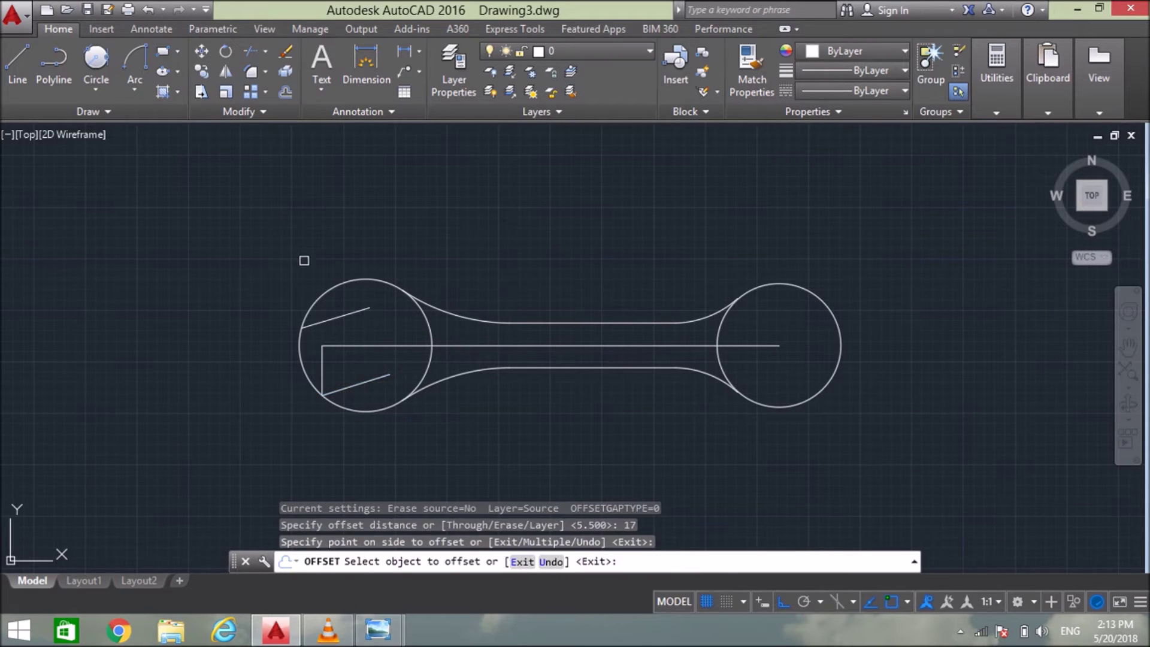
{"action": "scroll", "coordinate": [304, 266], "scroll_direction": "up", "scroll_amount": 2}
{"action": "middle_click_drag", "start_coordinate": [297, 251], "coordinate": [297, 232]}
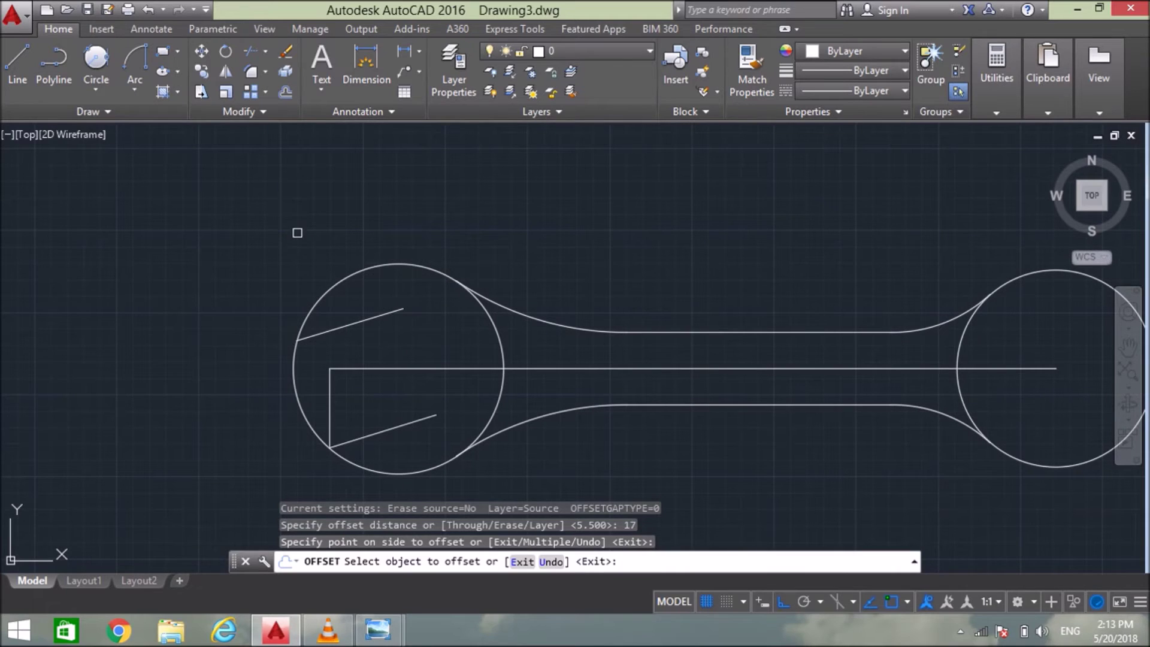
{"action": "key", "text": "Escape"}
{"action": "type", "text": "tr"}
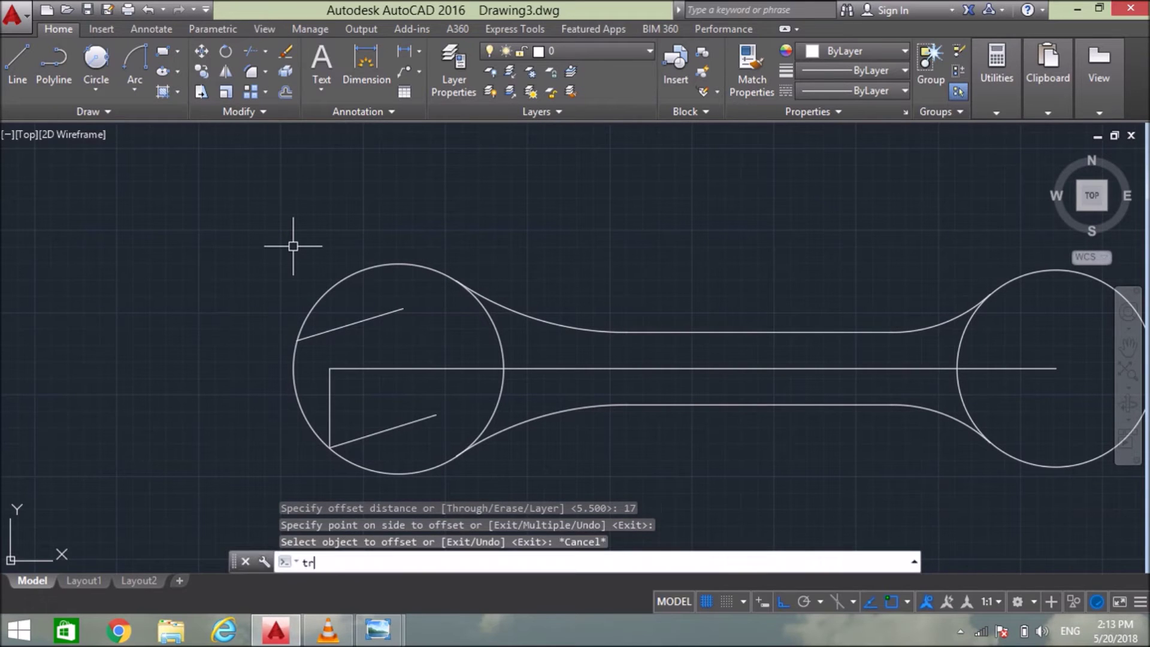
{"action": "key", "text": "Return"}
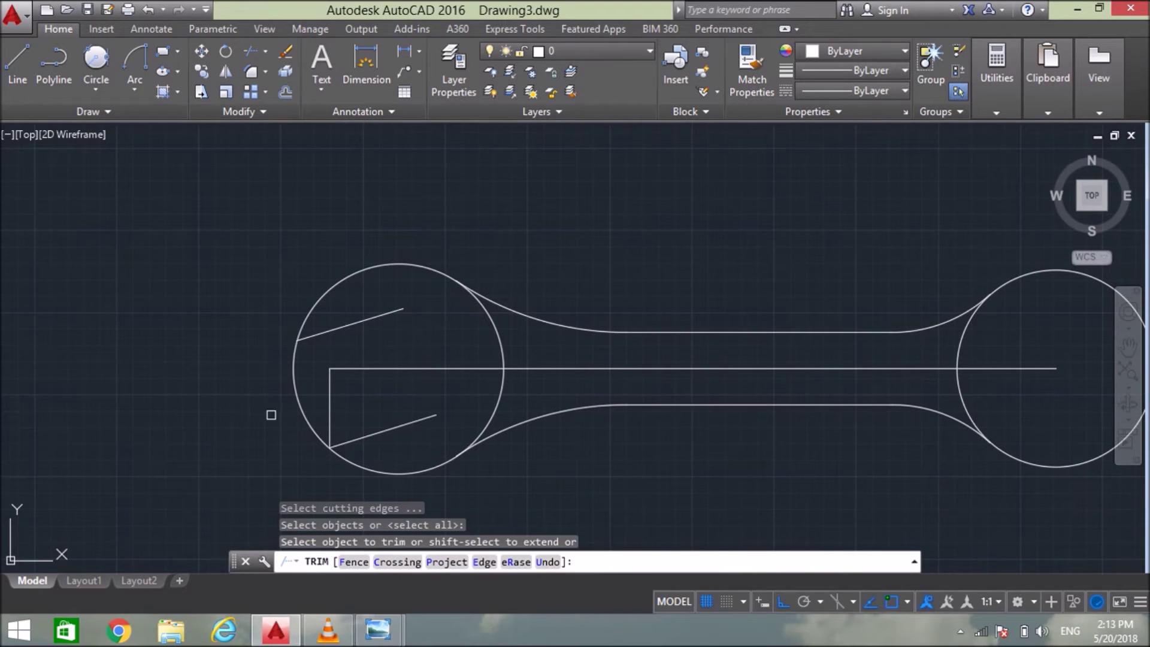
Trim the circle arc between the left jaw lines and close the opening with a radius-13 arc
{"action": "left_click", "coordinate": [296, 388]}
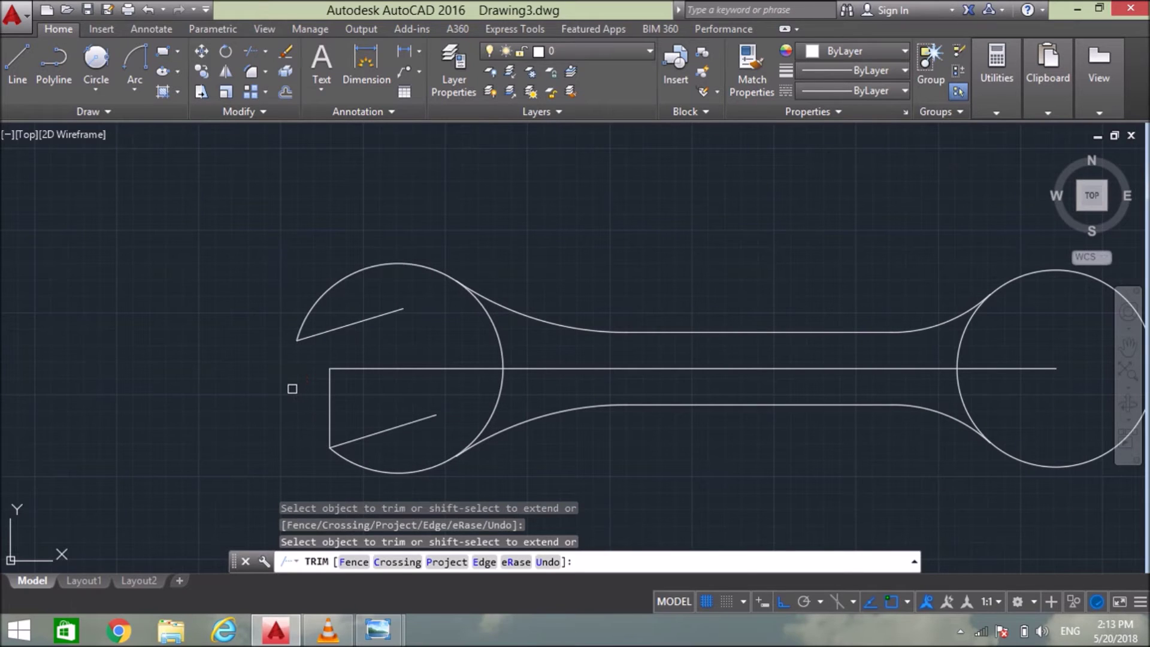
{"action": "key", "text": "Escape"}
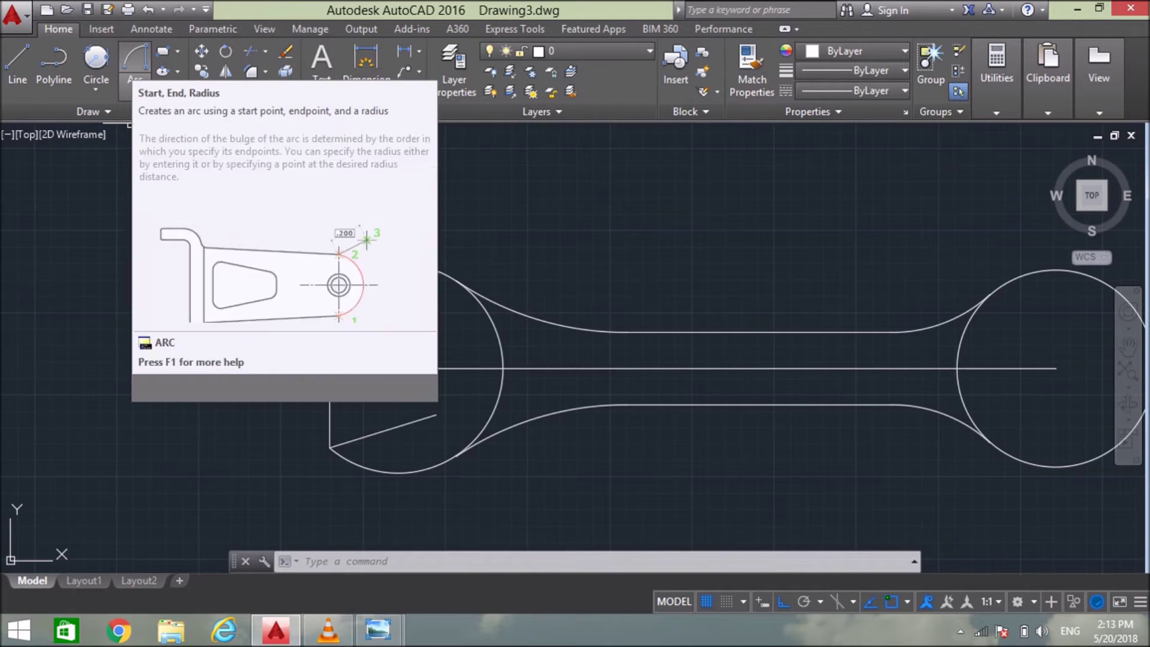
{"action": "left_click", "coordinate": [135, 90]}
{"action": "left_click", "coordinate": [190, 330]}
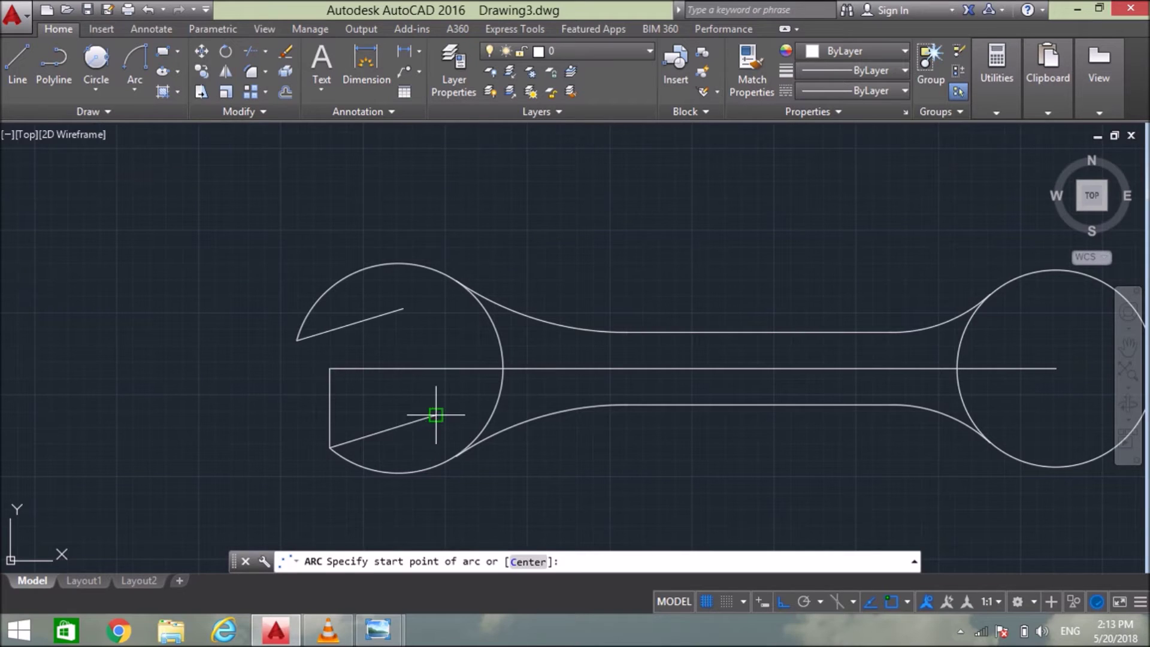
{"action": "left_click", "coordinate": [435, 414]}
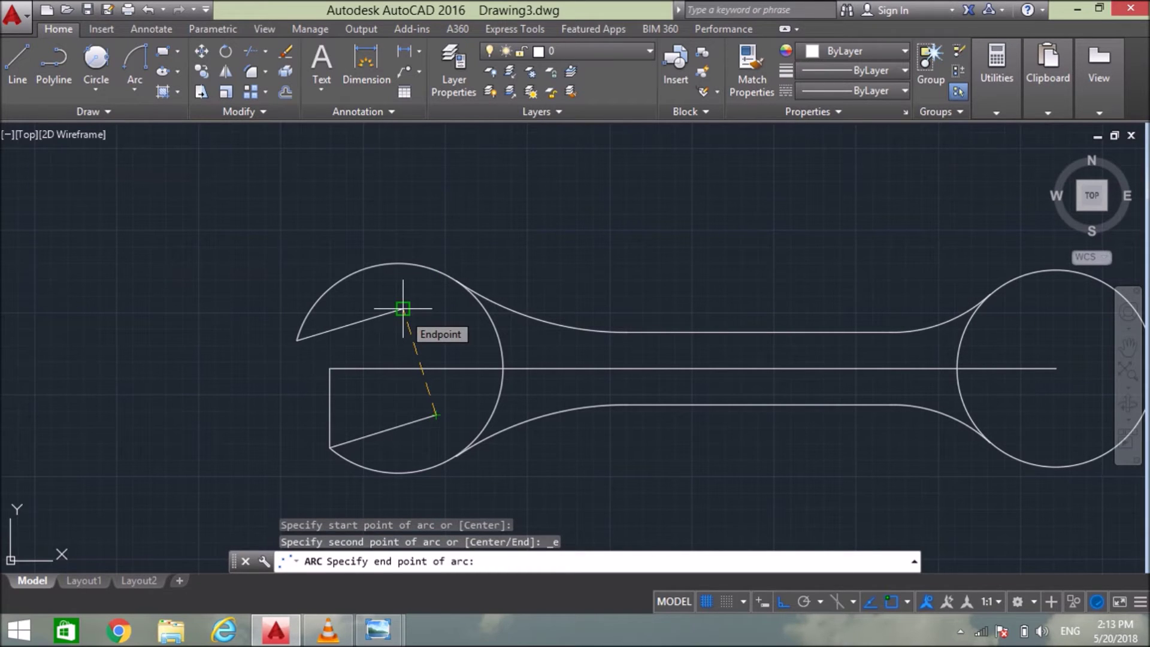
{"action": "left_click", "coordinate": [403, 309]}
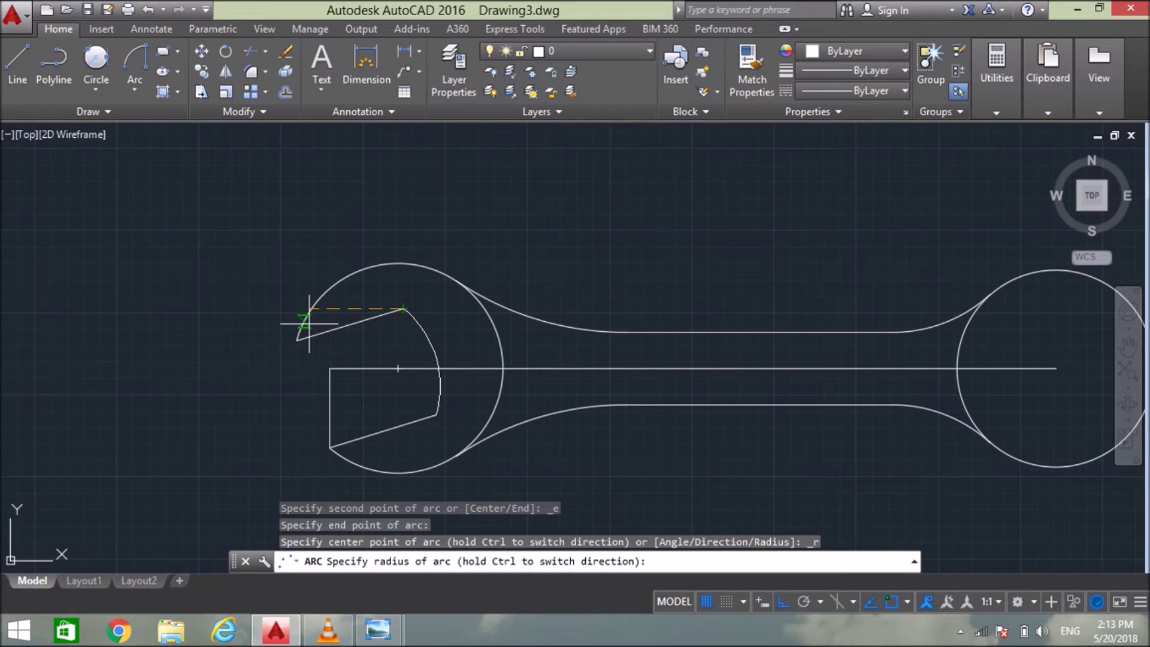
{"action": "type", "text": "13"}
{"action": "key", "text": "Return"}
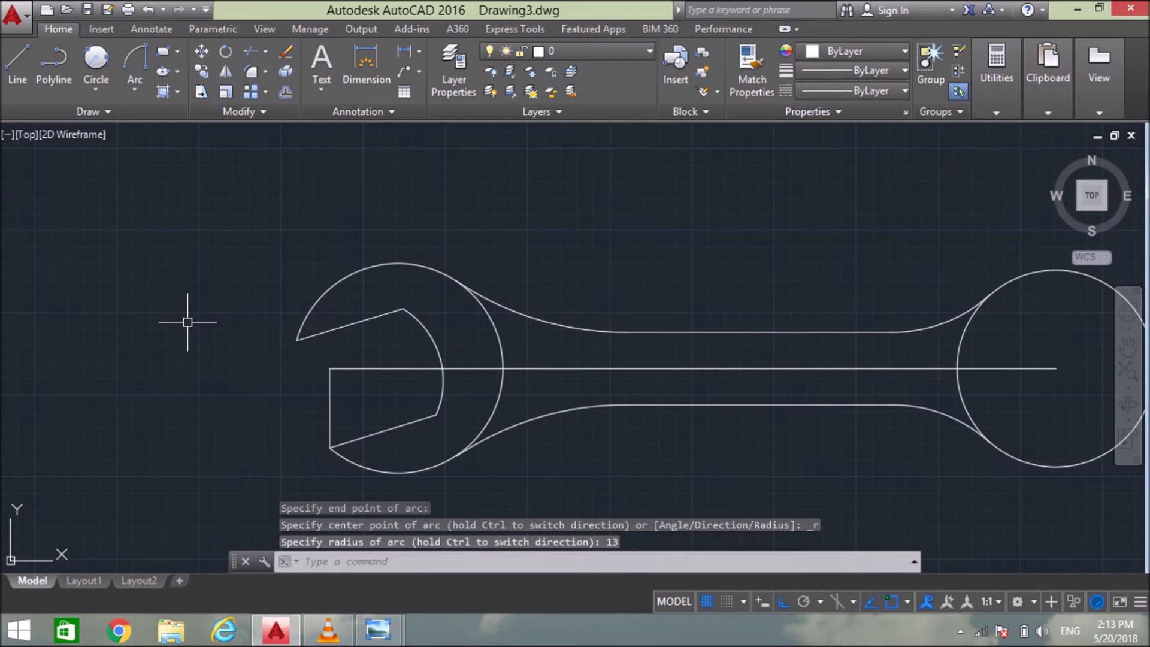
Erase the vertical construction line at the wrench's left end
{"action": "type", "text": "arc"}
{"action": "key", "text": "Return"}
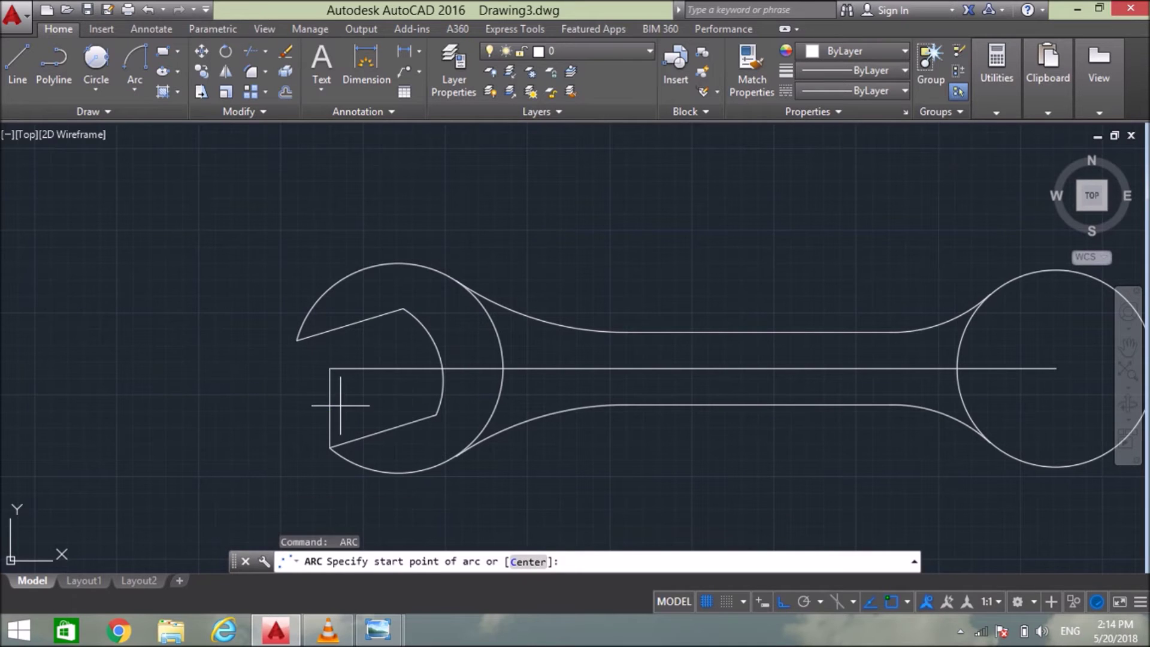
{"action": "key", "text": "Escape"}
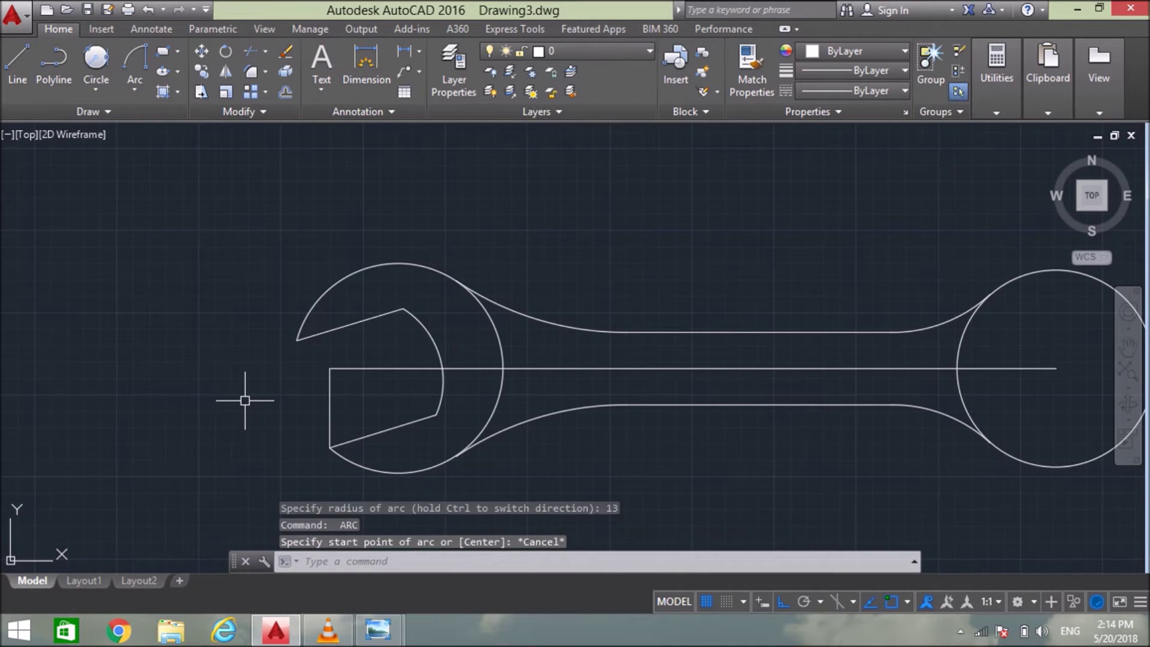
{"action": "left_click", "coordinate": [329, 407]}
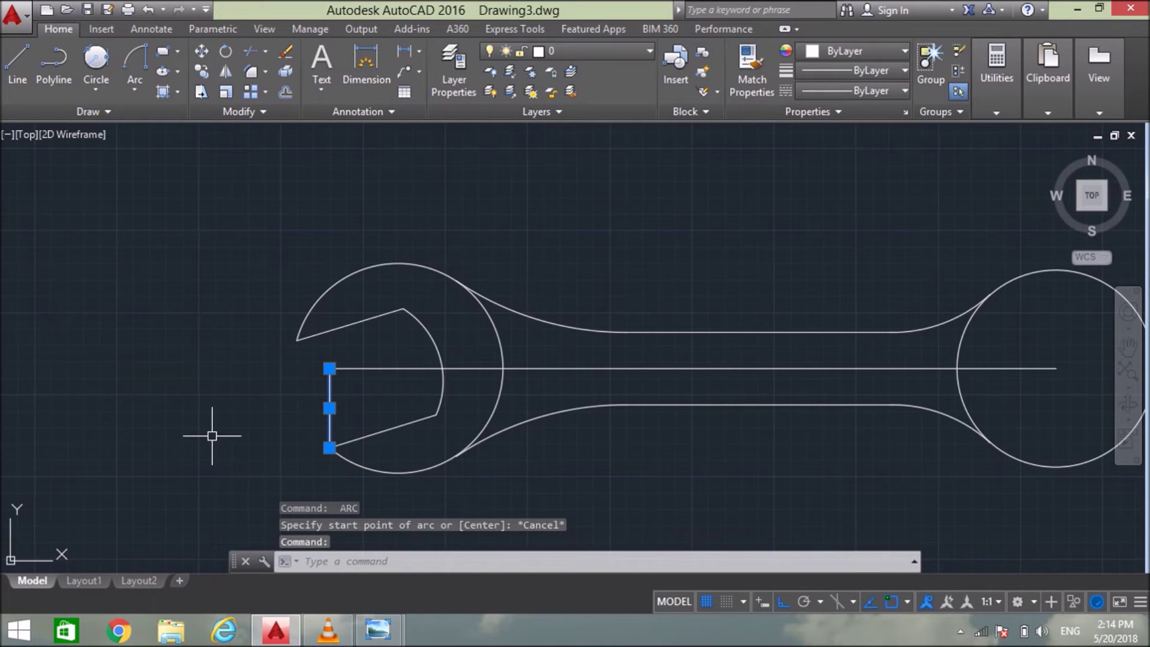
{"action": "key", "text": "Delete"}
{"action": "scroll", "coordinate": [448, 433], "scroll_direction": "down", "scroll_amount": 2}
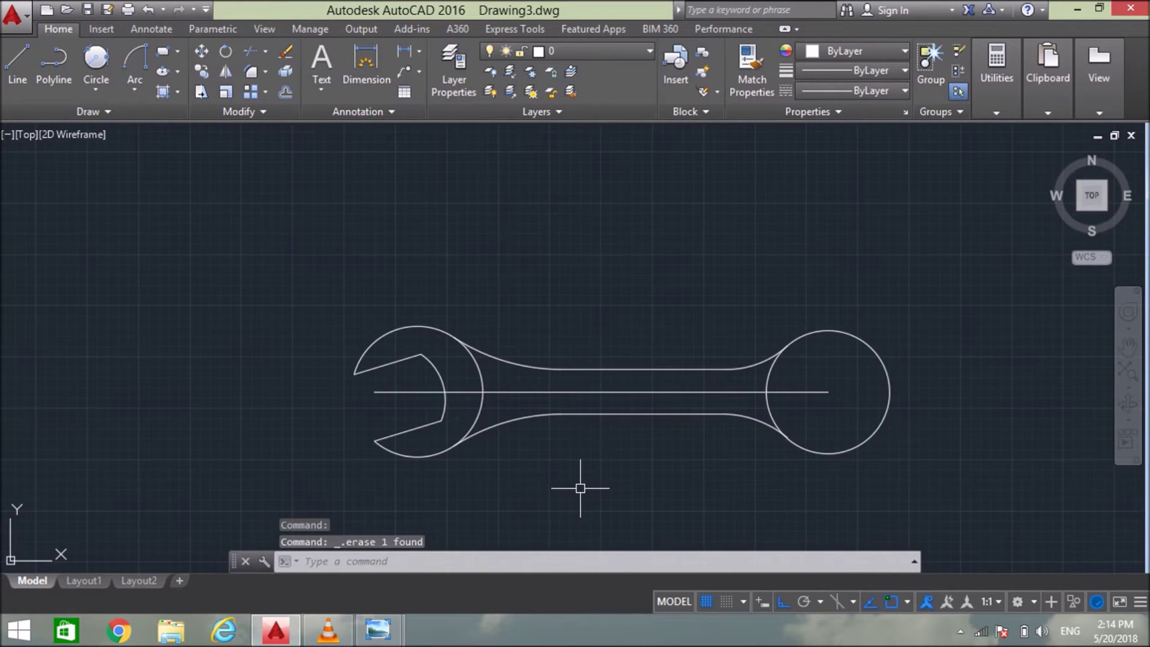
{"action": "middle_click_drag", "start_coordinate": [579, 488], "coordinate": [361, 412]}
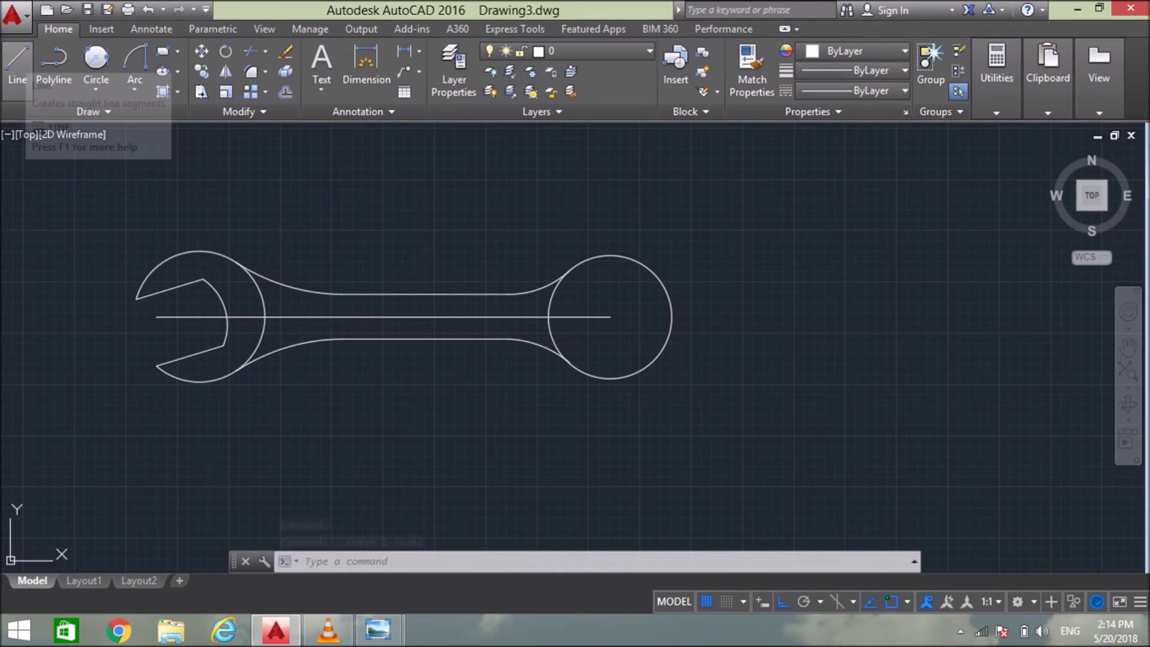
Draw a line from the centre line's right end 2.25 down, then horizontally past the right circle
{"action": "left_click", "coordinate": [17, 63]}
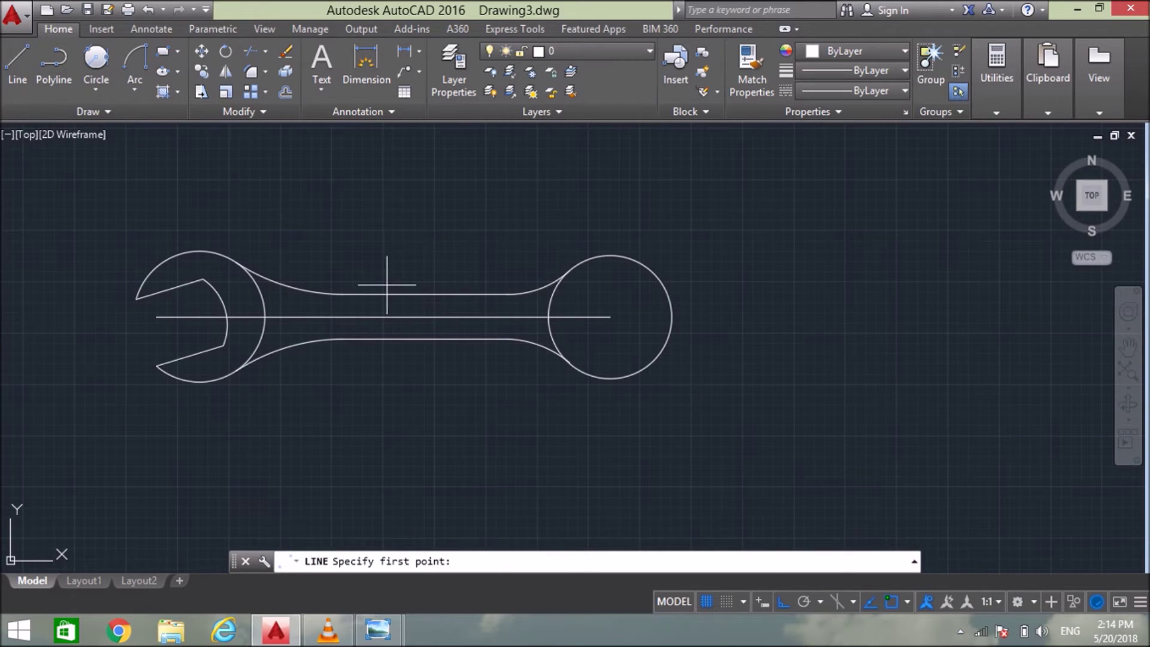
{"action": "left_click", "coordinate": [609, 317]}
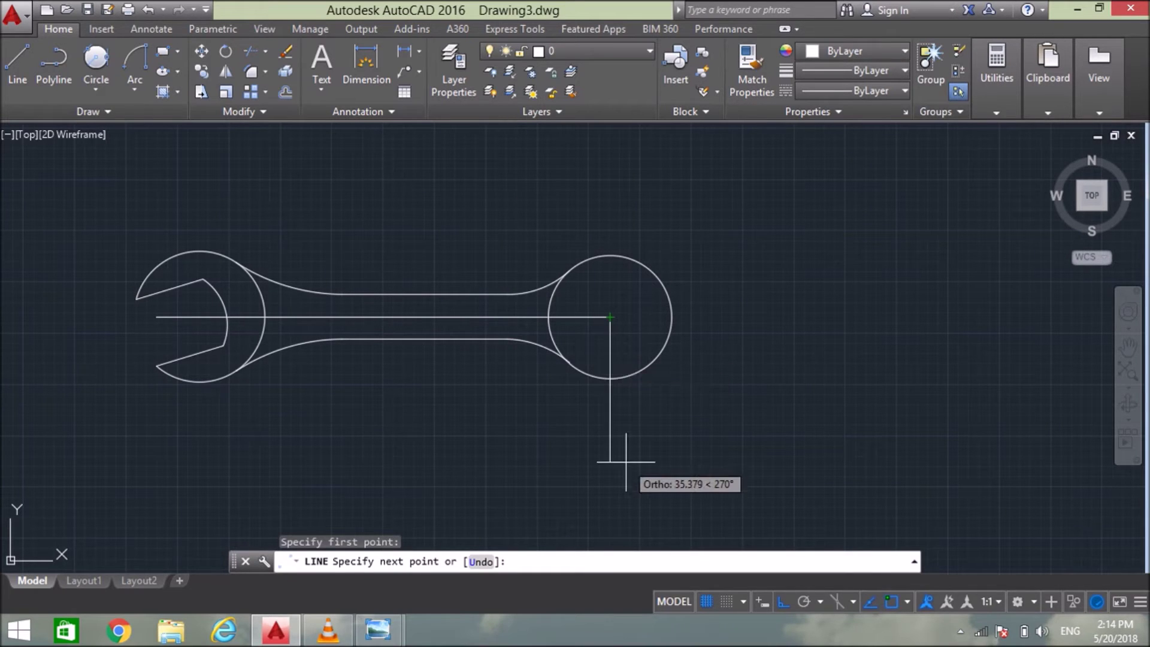
{"action": "type", "text": "2.25"}
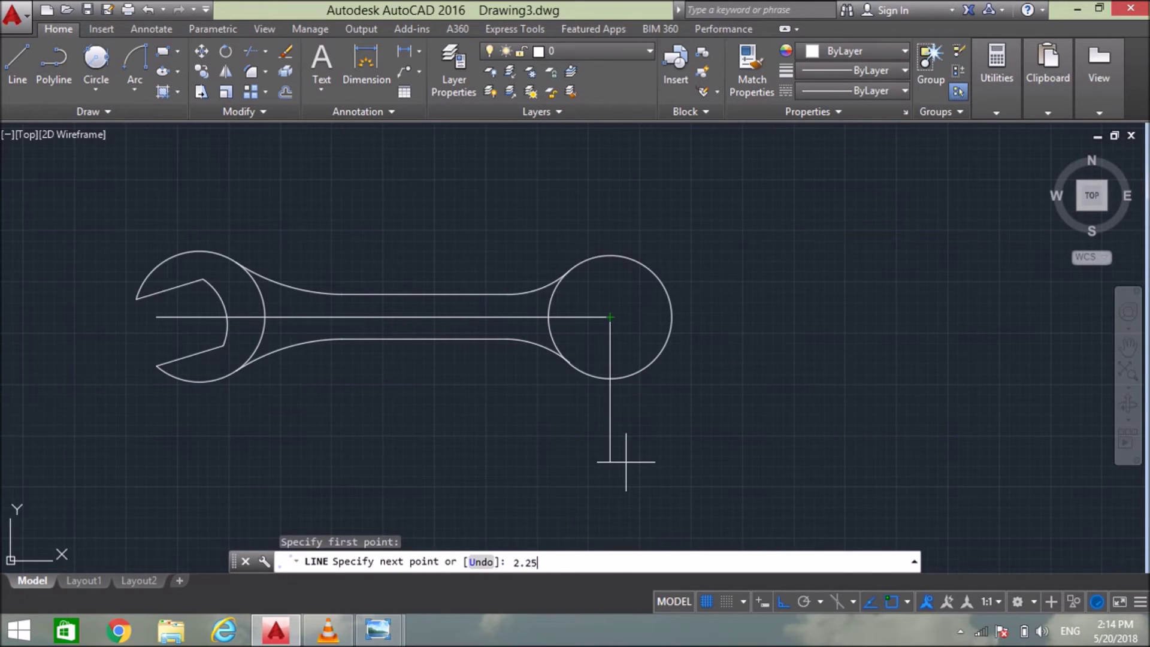
{"action": "key", "text": "Return"}
{"action": "left_click", "coordinate": [768, 364]}
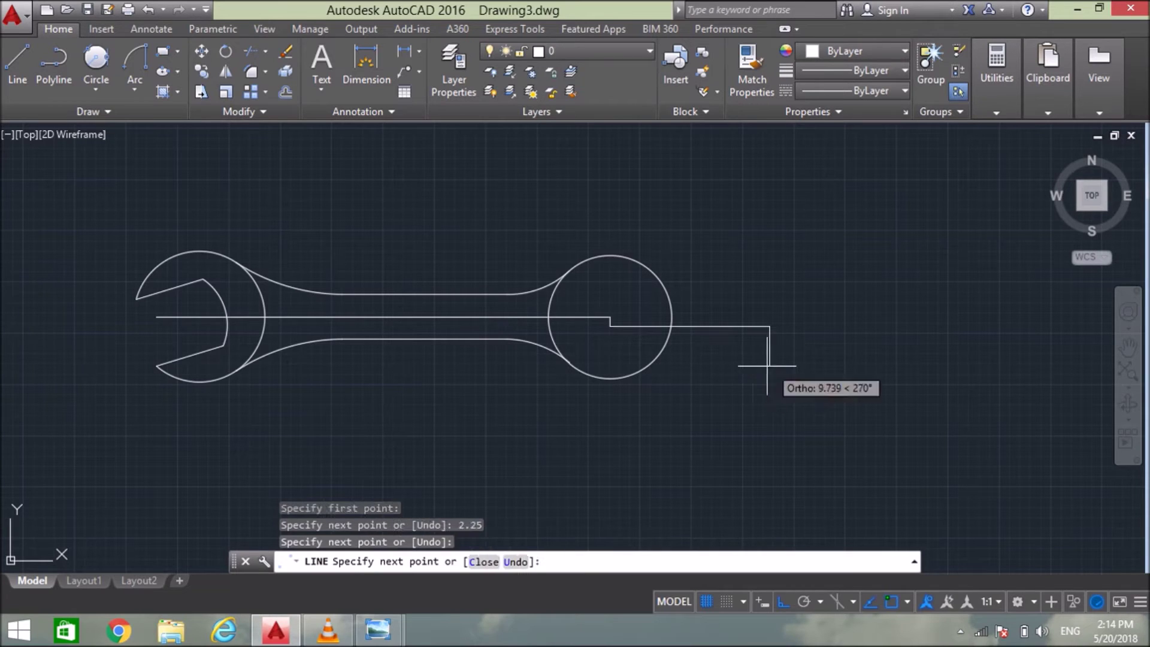
{"action": "key", "text": "Return"}
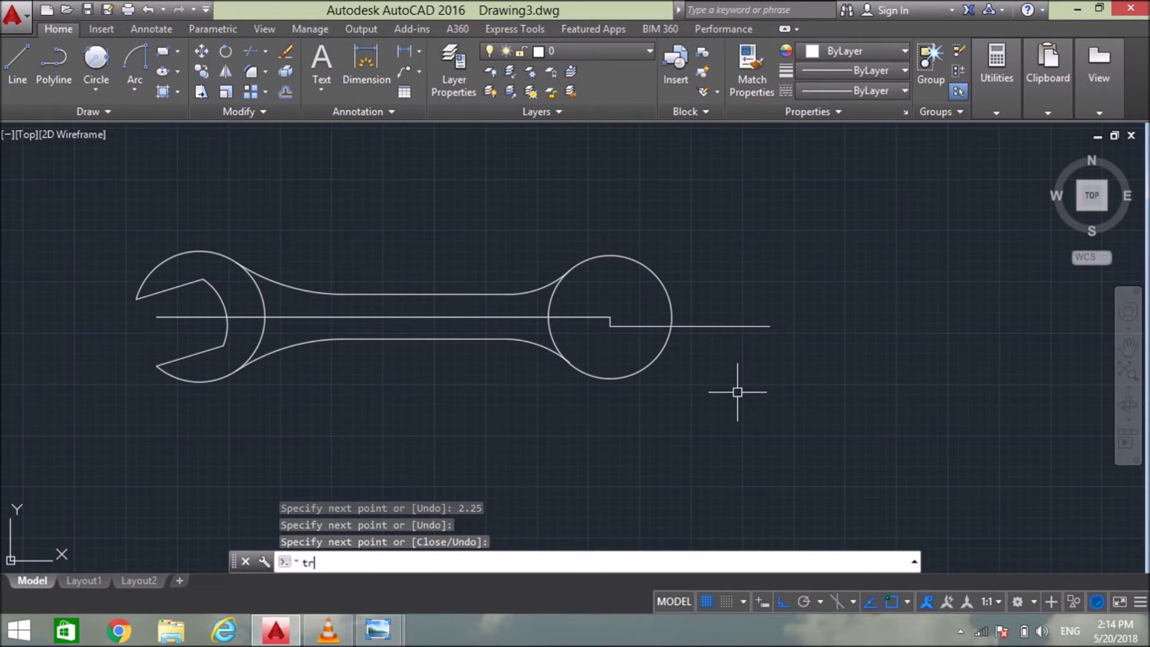
Trim the horizontal line back to the right circle's edge
{"action": "key", "text": "Return"}
{"action": "key", "text": "Return"}
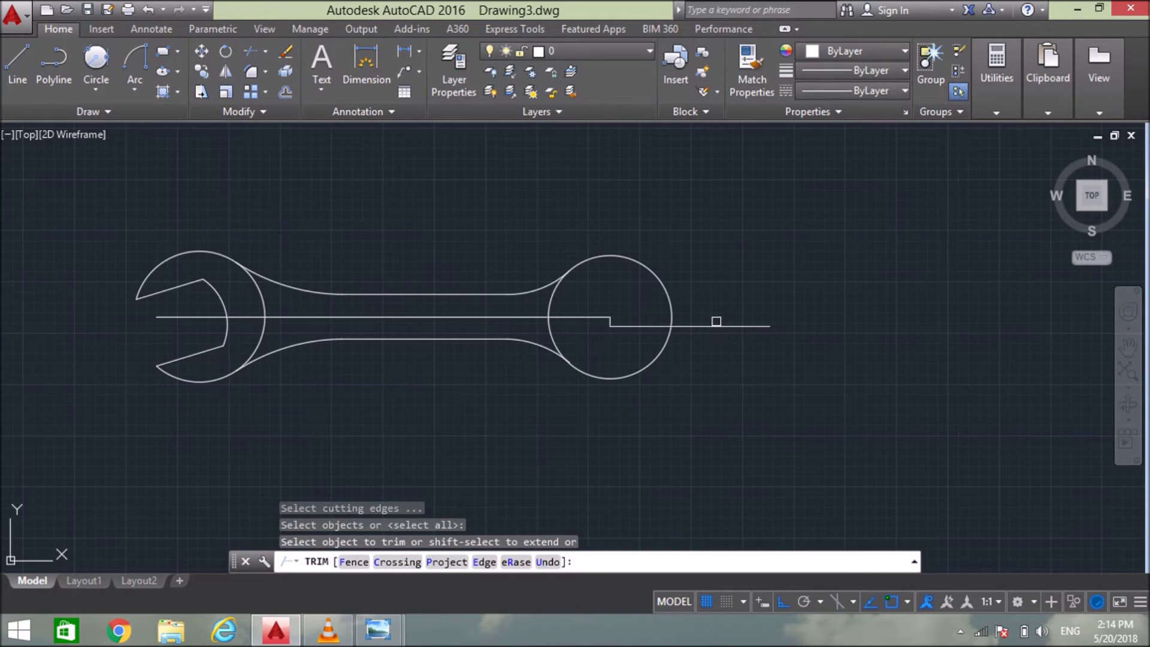
{"action": "left_click", "coordinate": [716, 323]}
{"action": "scroll", "coordinate": [715, 323], "scroll_direction": "up", "scroll_amount": 2}
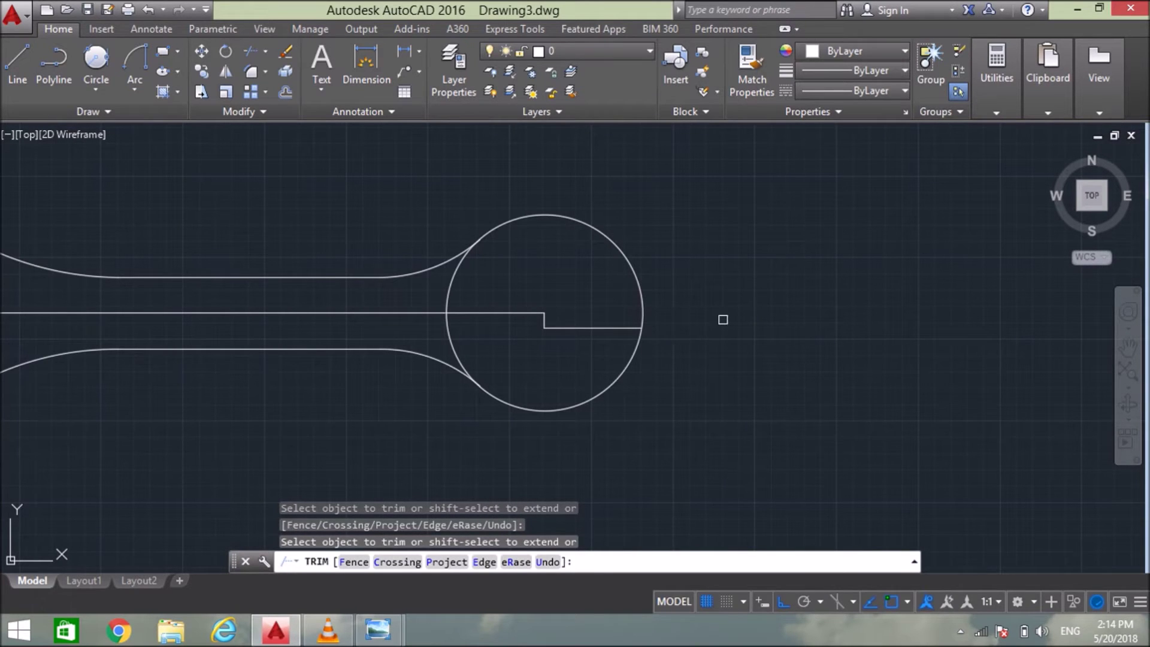
{"action": "key", "text": "Escape"}
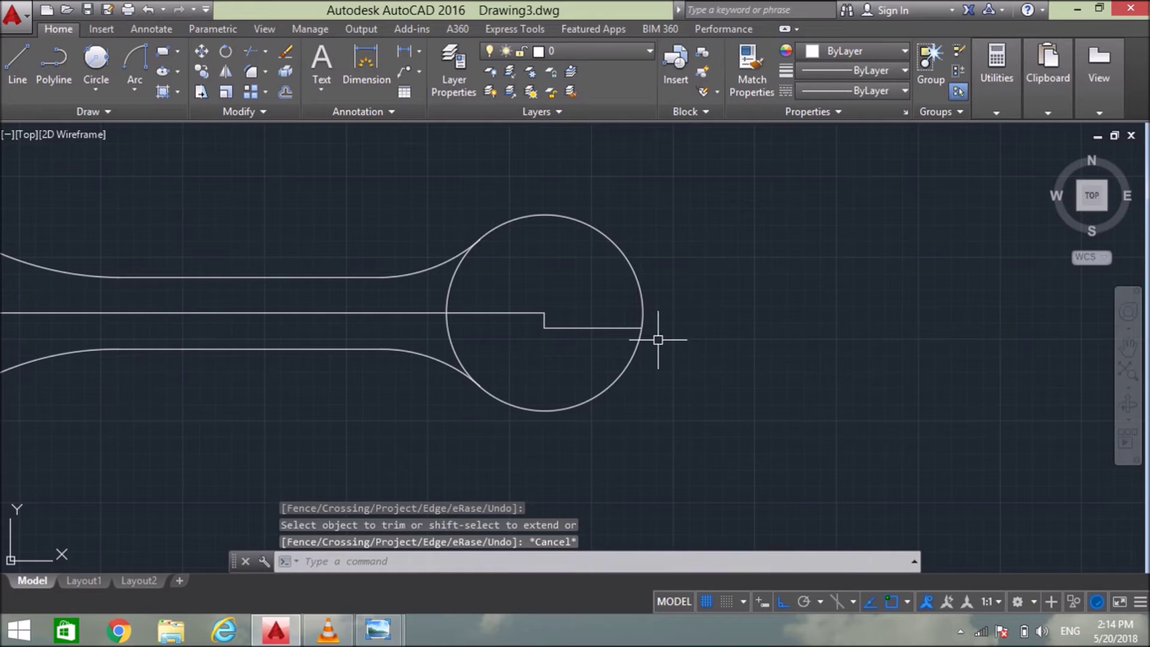
{"action": "left_click", "coordinate": [17, 66]}
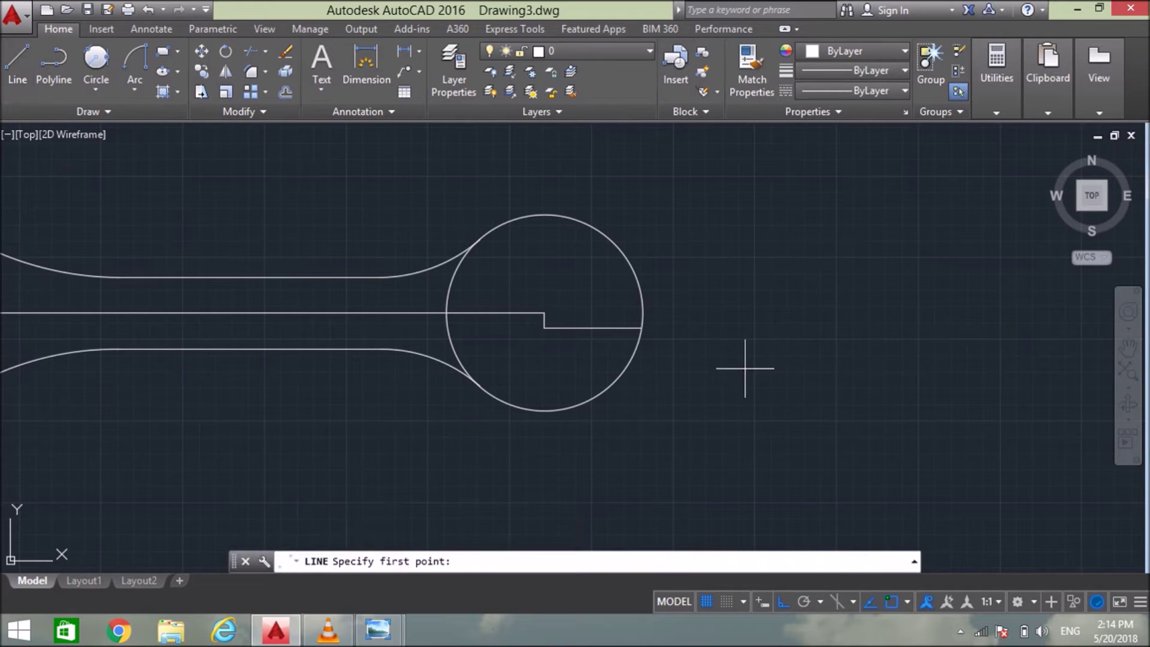
{"action": "left_click", "coordinate": [640, 327]}
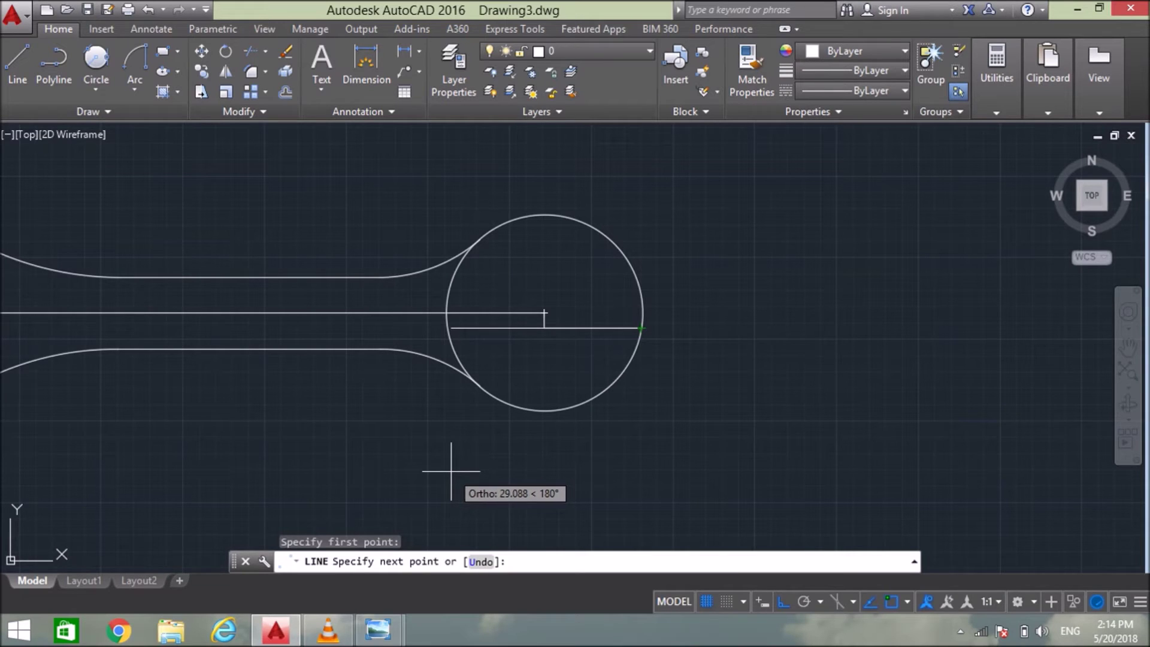
{"action": "type", "text": "@13<197"}
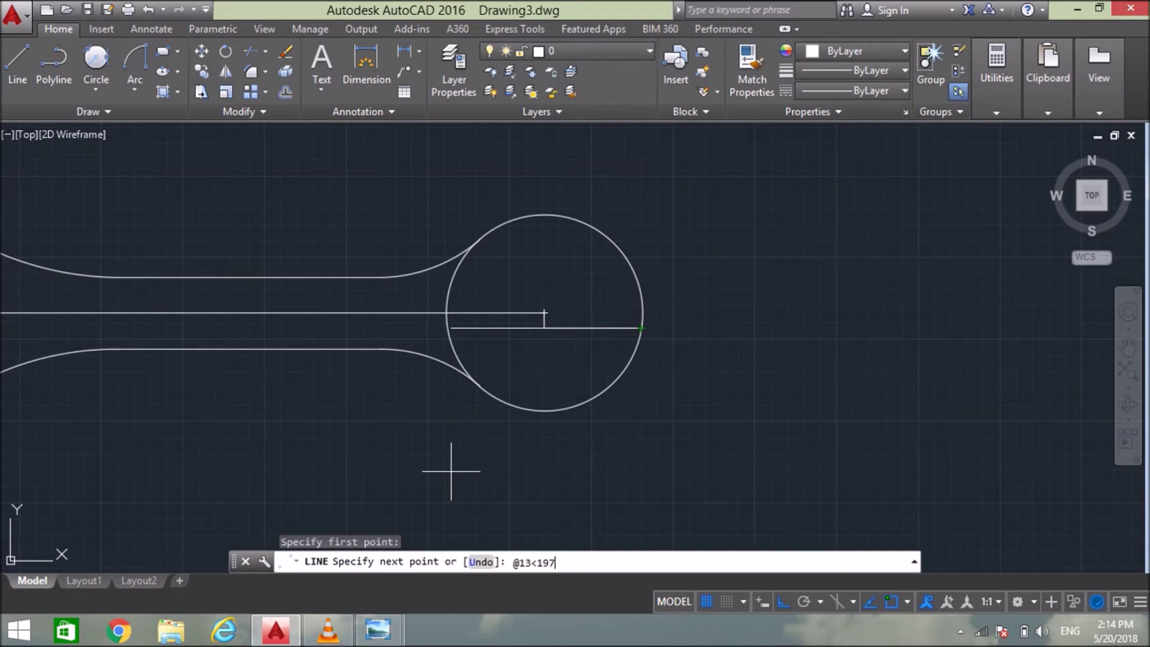
{"action": "key", "text": "Return"}
{"action": "key", "text": "Return"}
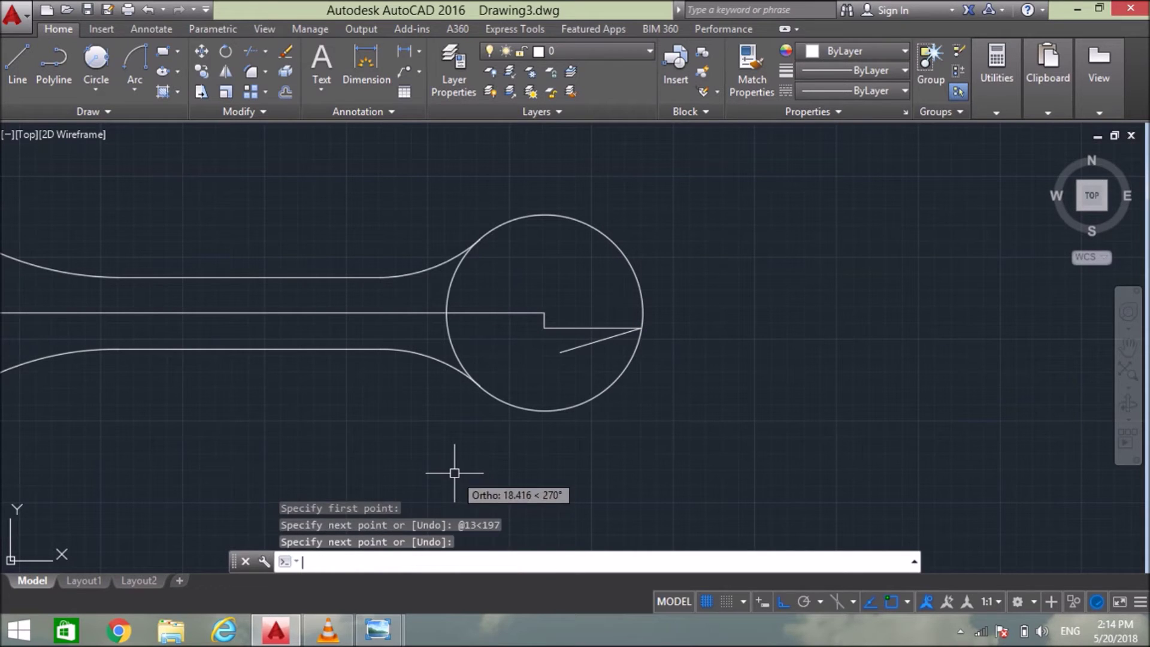
{"action": "left_click", "coordinate": [600, 339]}
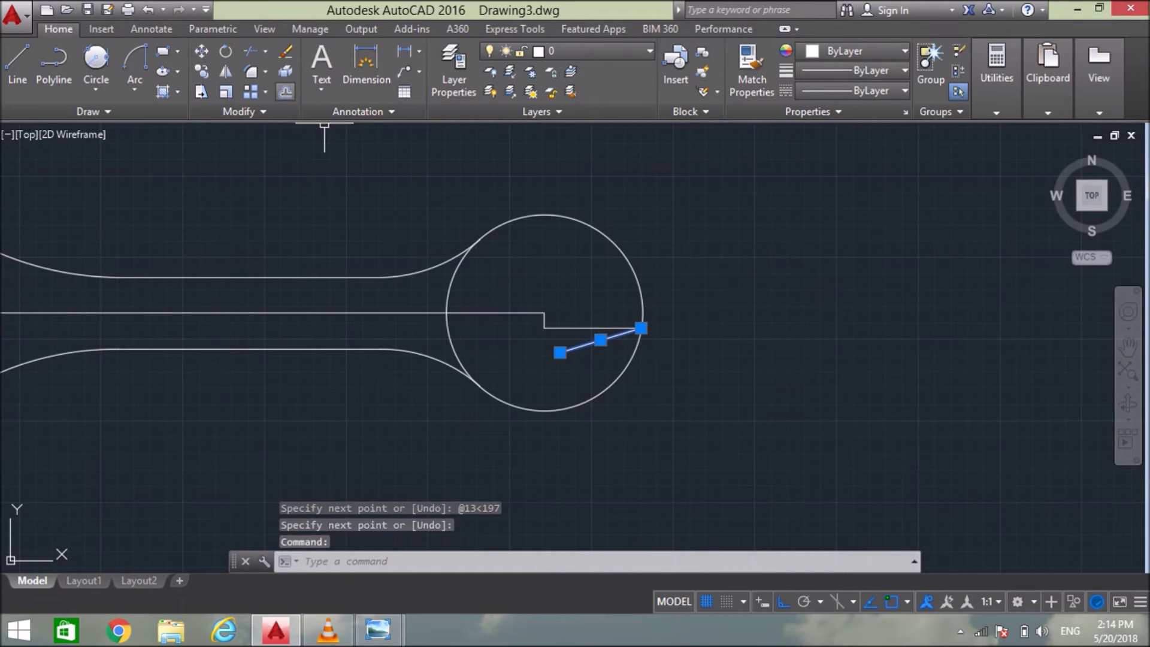
{"action": "left_click", "coordinate": [285, 91]}
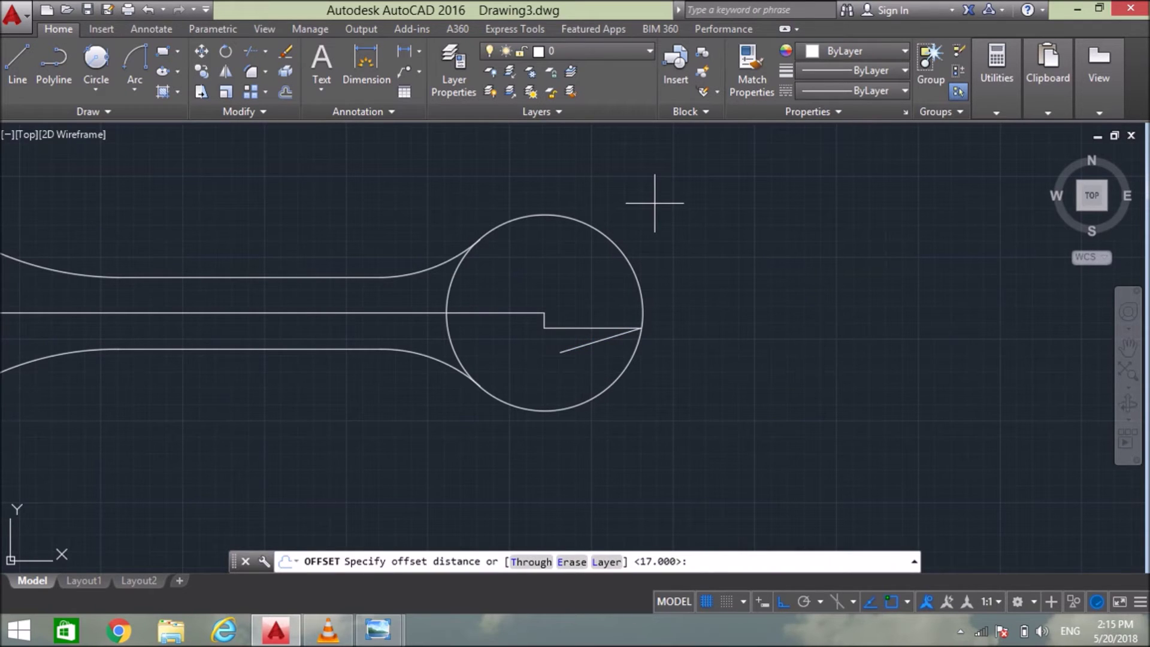
{"action": "type", "text": "1"}
Offset the 197° line 13 units upward and trim the circle arc between the jaw lines
{"action": "key", "text": "Return"}
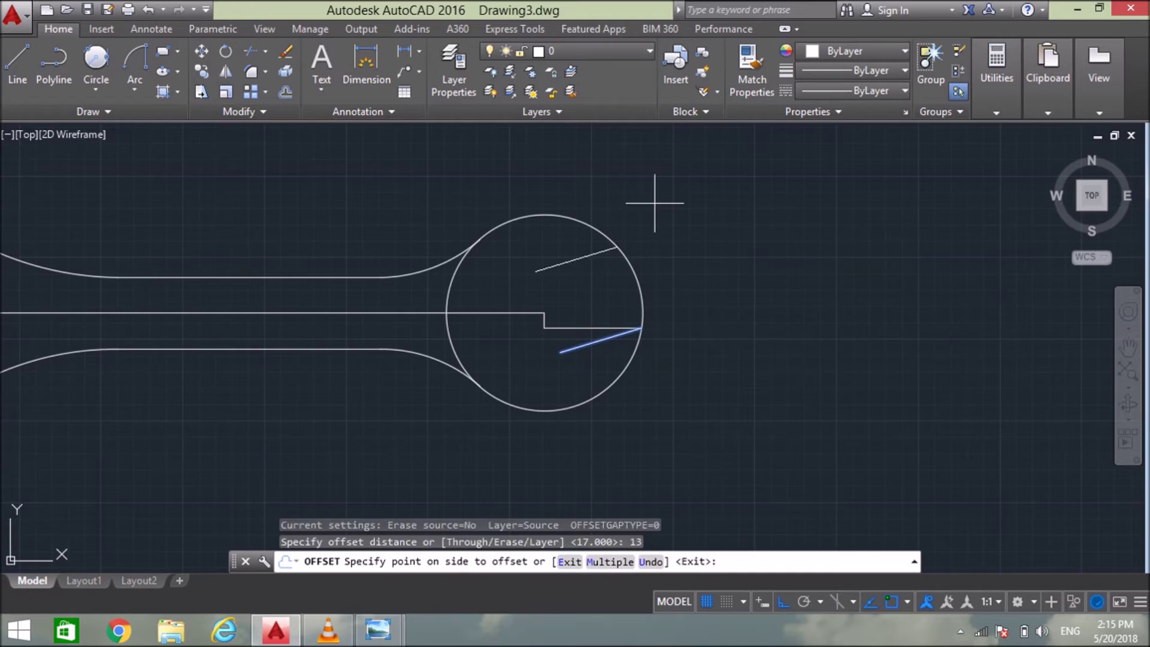
{"action": "left_click", "coordinate": [645, 200]}
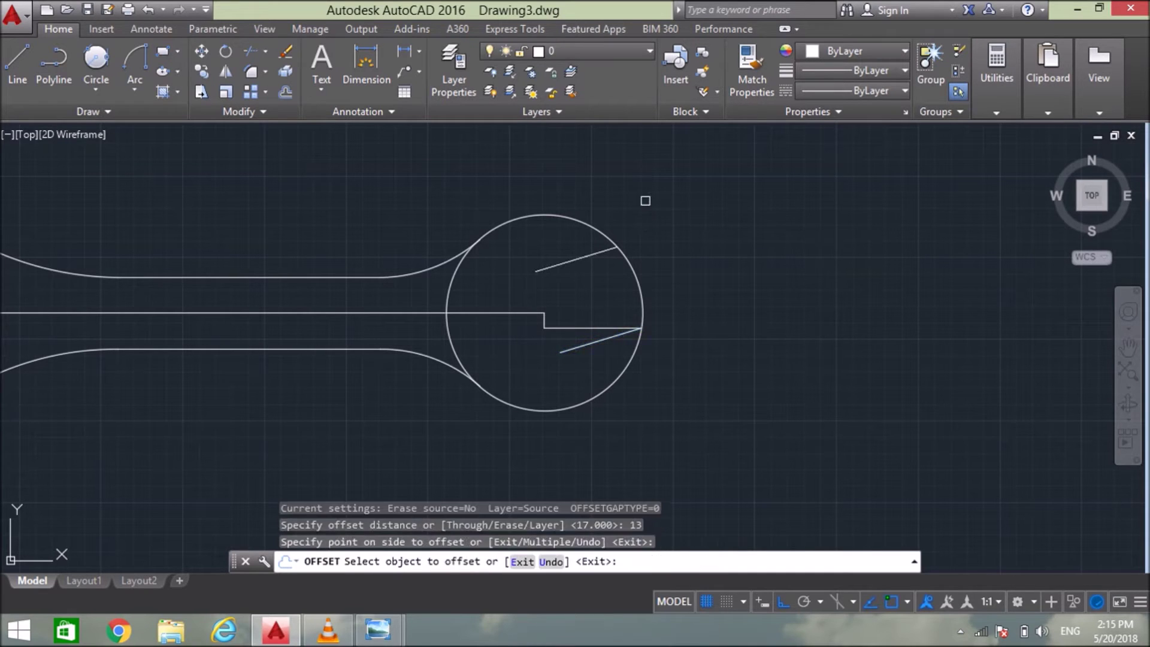
{"action": "key", "text": "Escape"}
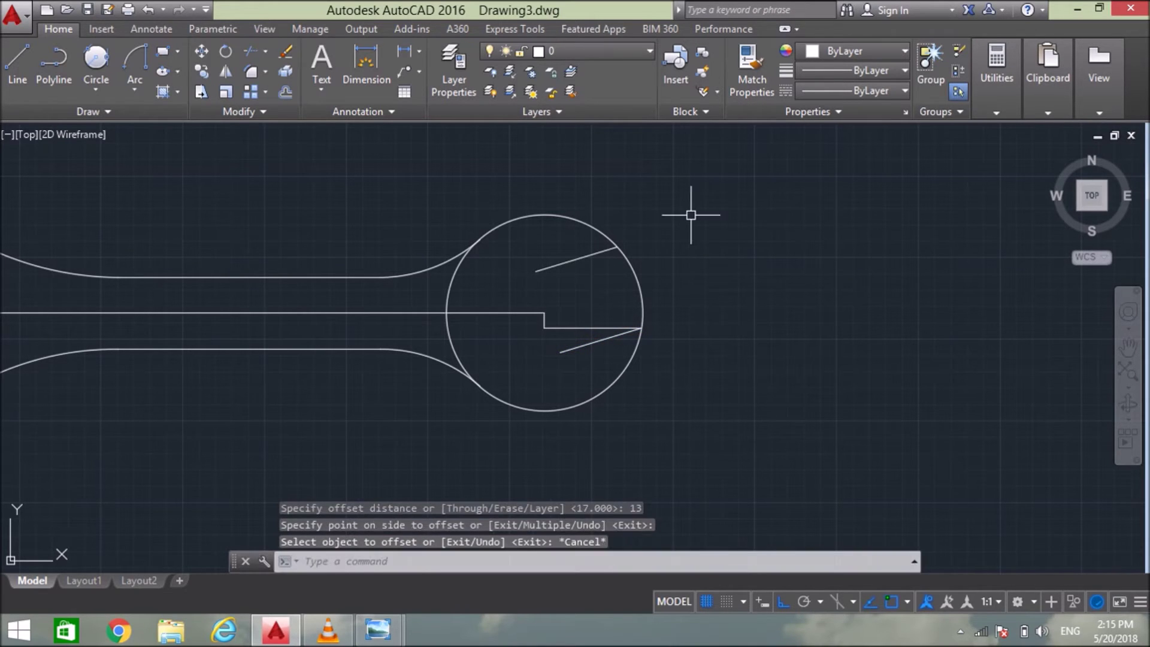
{"action": "type", "text": "t"}
{"action": "key", "text": "Return"}
{"action": "key", "text": "Return"}
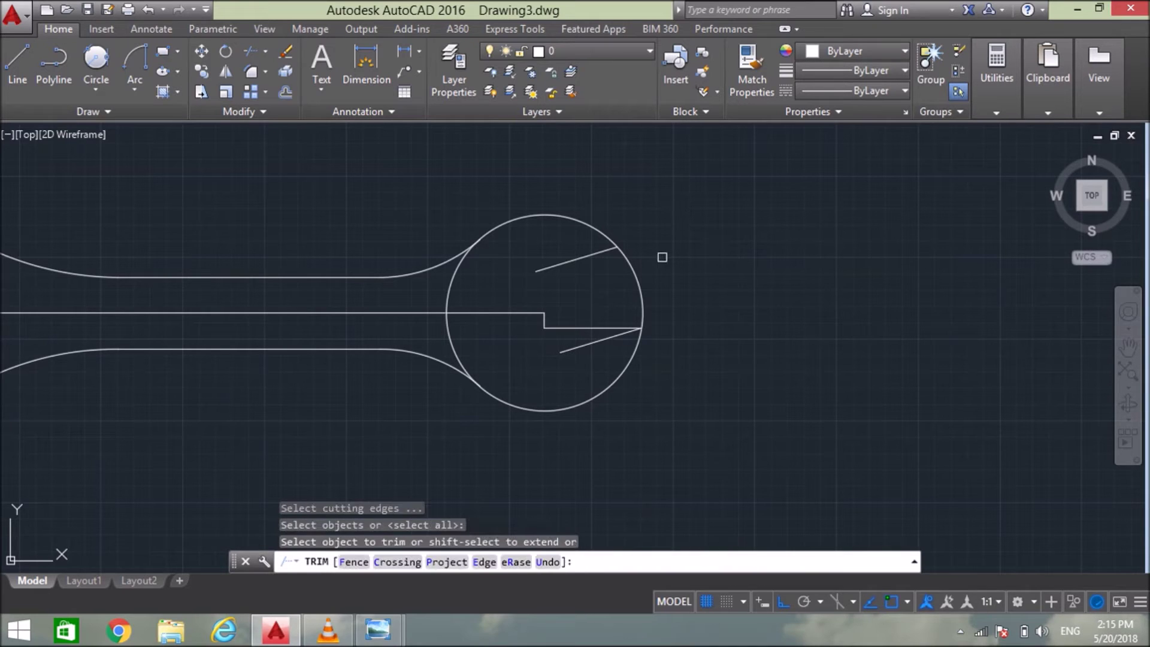
{"action": "left_click", "coordinate": [637, 277]}
{"action": "scroll", "coordinate": [636, 284], "scroll_direction": "up", "scroll_amount": 2}
{"action": "scroll", "coordinate": [635, 284], "scroll_direction": "up", "scroll_amount": 2}
{"action": "scroll", "coordinate": [625, 294], "scroll_direction": "down", "scroll_amount": 2}
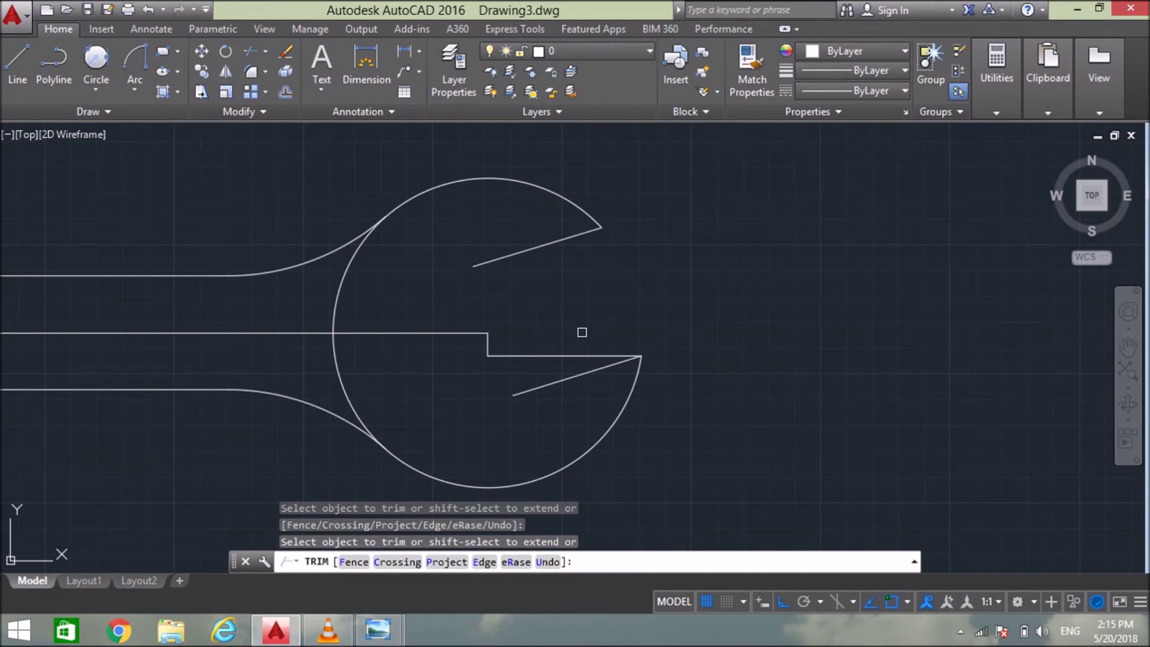
{"action": "key", "text": "Escape"}
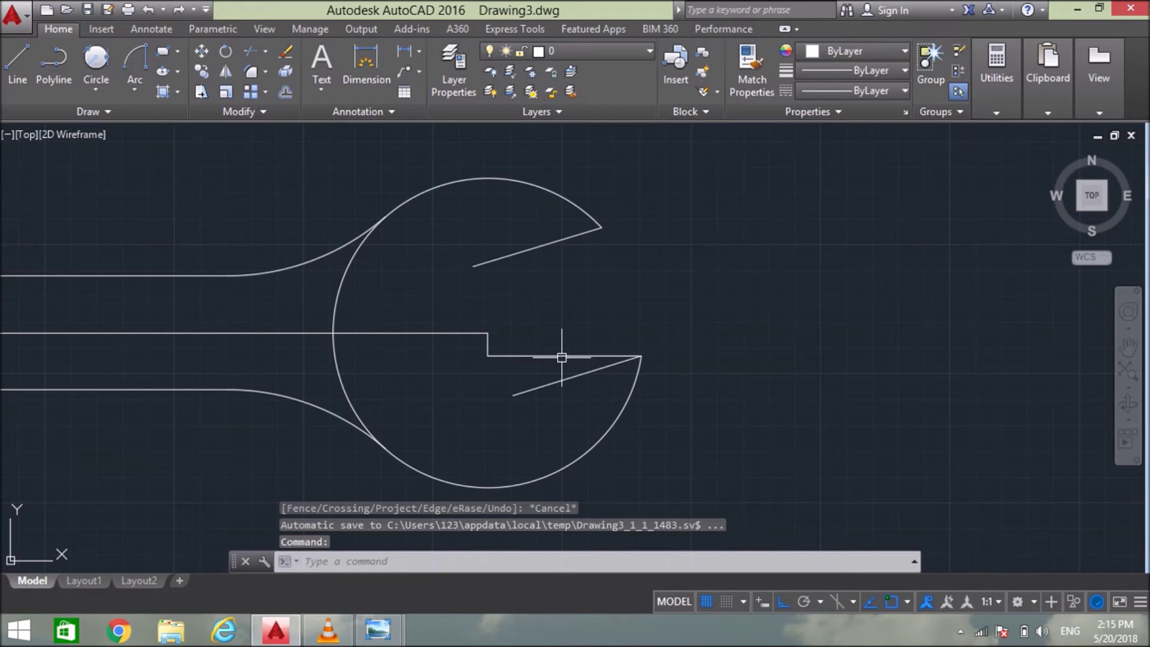
Erase the horizontal and vertical step lines inside the right jaw
{"action": "left_click", "coordinate": [561, 356]}
{"action": "key", "text": "Delete"}
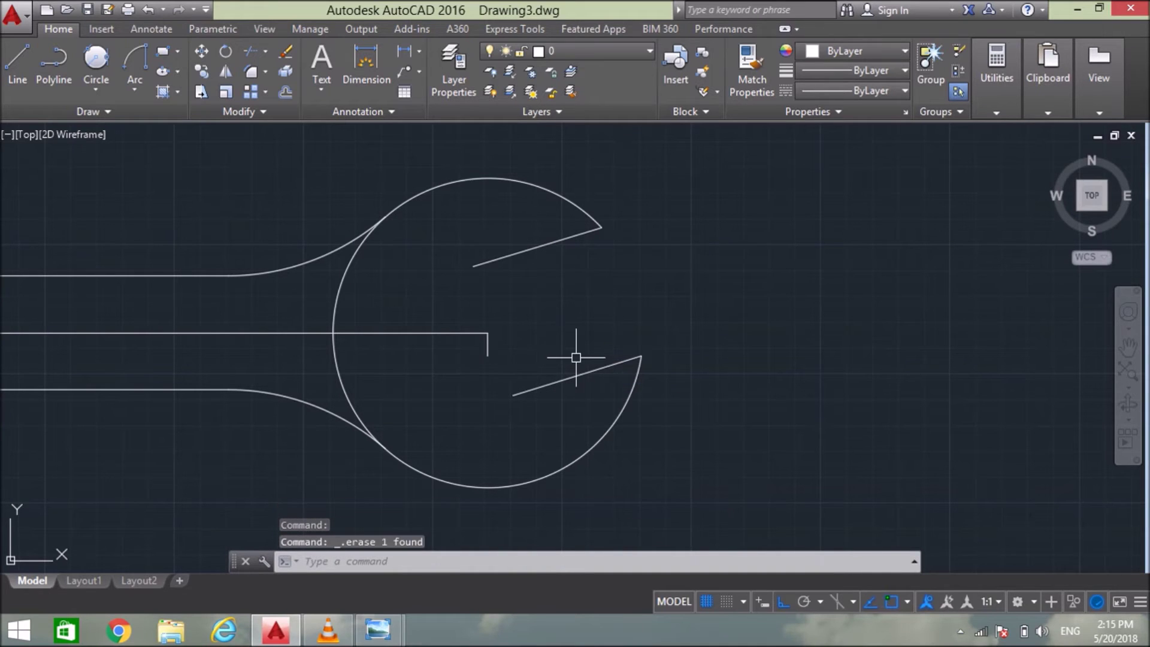
{"action": "left_click", "coordinate": [487, 346]}
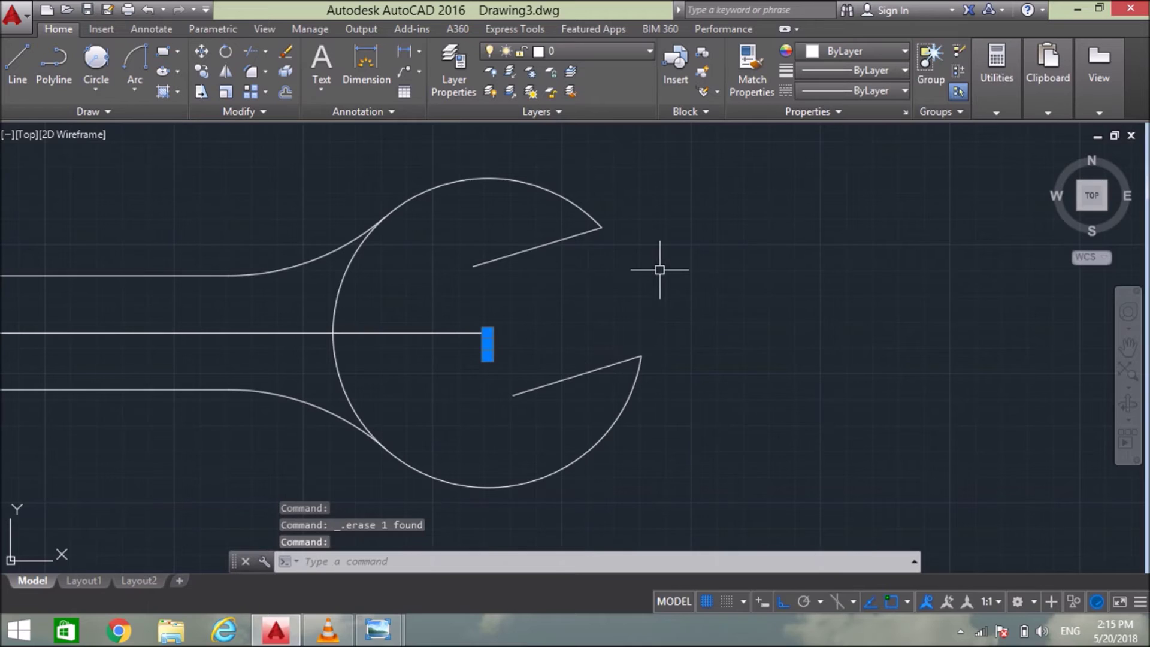
{"action": "key", "text": "Delete"}
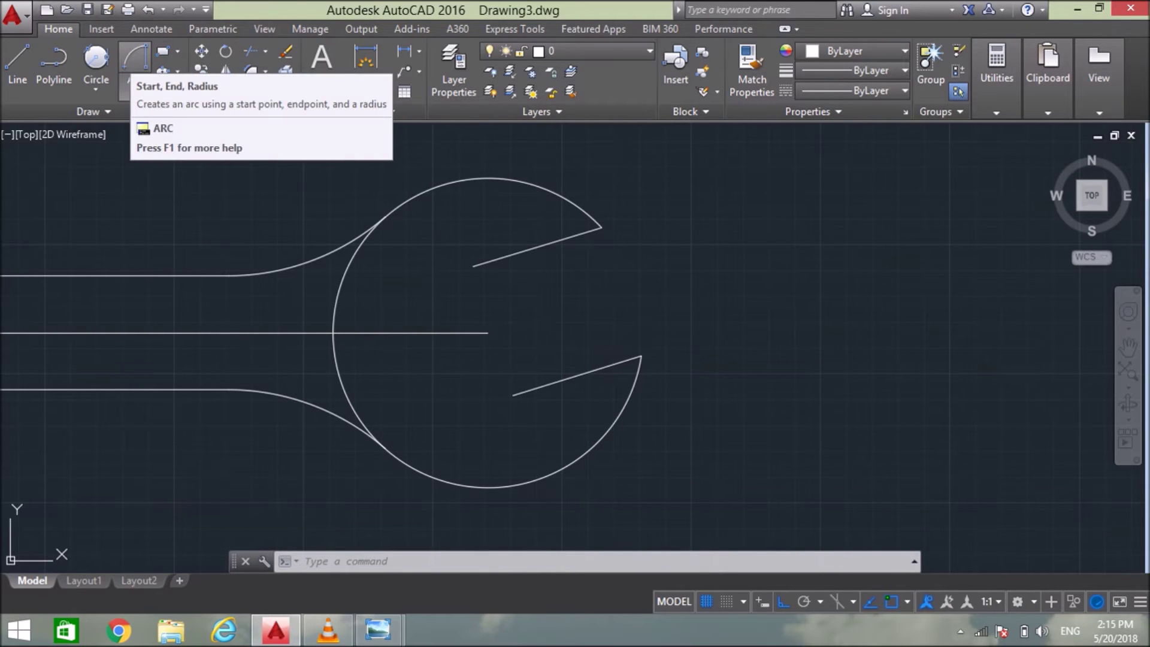
Close the right jaw opening with a radius-9 arc between the jaw line ends
{"action": "left_click", "coordinate": [135, 57]}
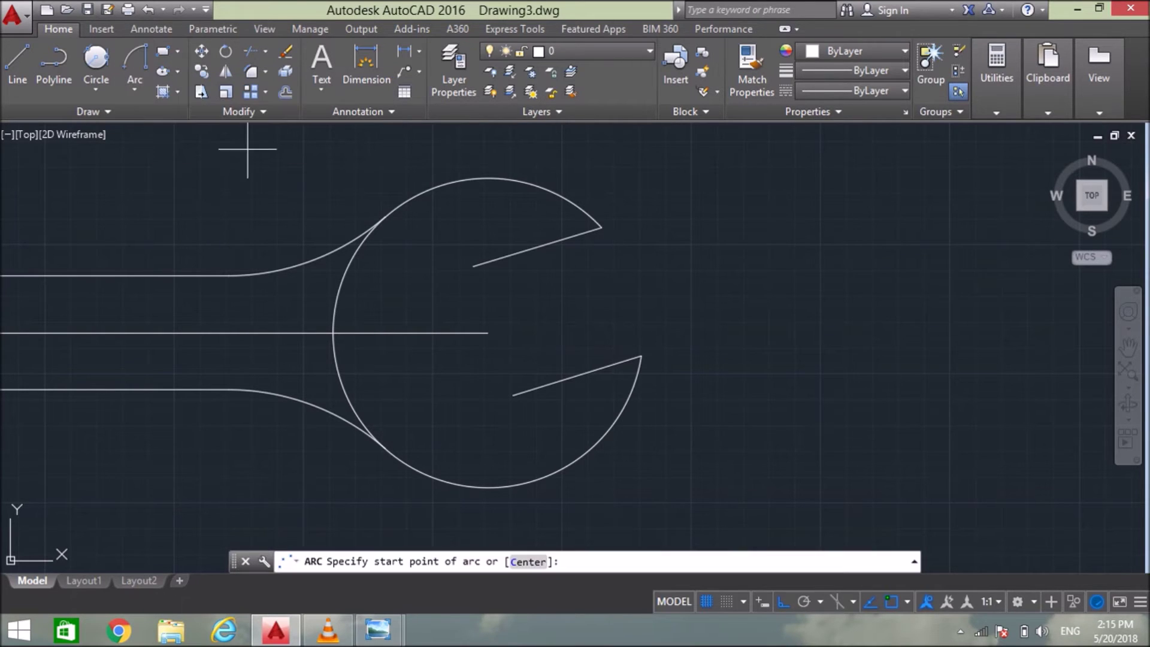
{"action": "left_click", "coordinate": [473, 267]}
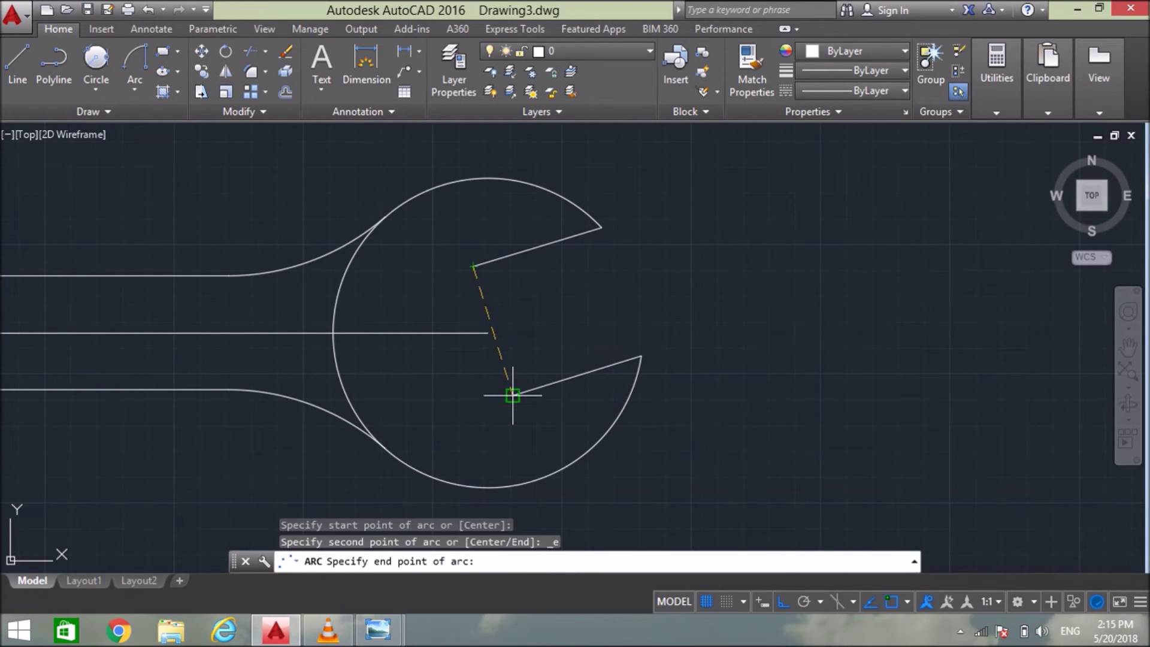
{"action": "left_click", "coordinate": [512, 395]}
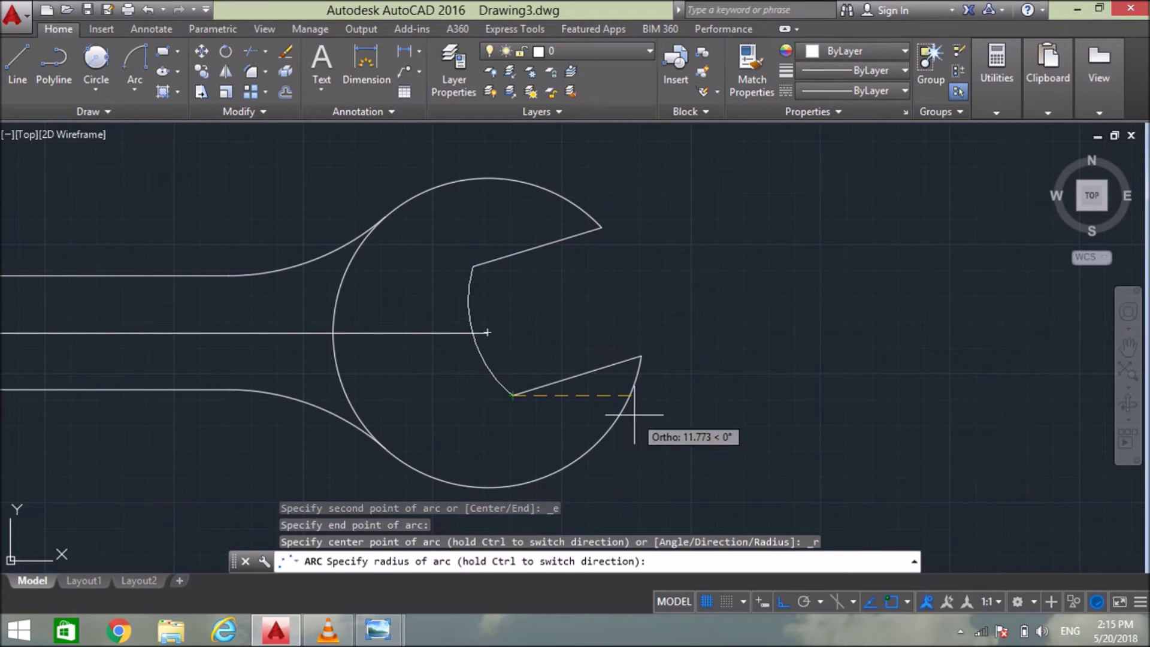
{"action": "type", "text": "9"}
{"action": "key", "text": "Return"}
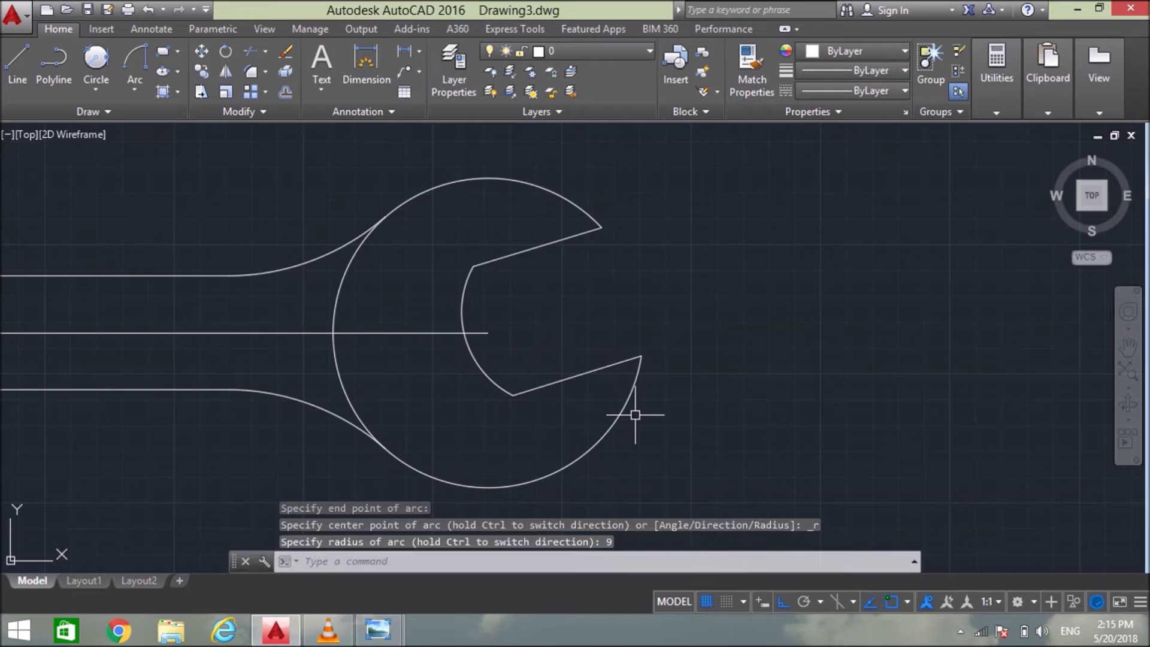
Erase the short left centre-line piece and switch to the SW Isometric view
{"action": "scroll", "coordinate": [694, 382], "scroll_direction": "down", "scroll_amount": 4}
{"action": "middle_click_drag", "start_coordinate": [385, 441], "coordinate": [451, 390]}
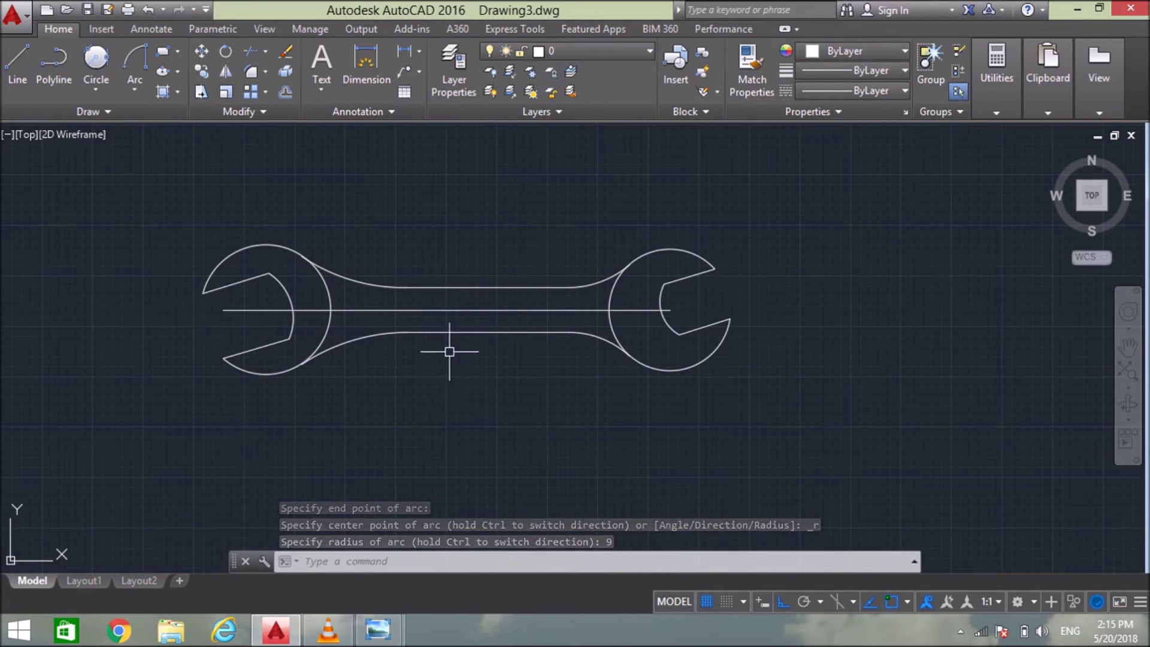
{"action": "left_click", "coordinate": [225, 311]}
{"action": "key", "text": "Delete"}
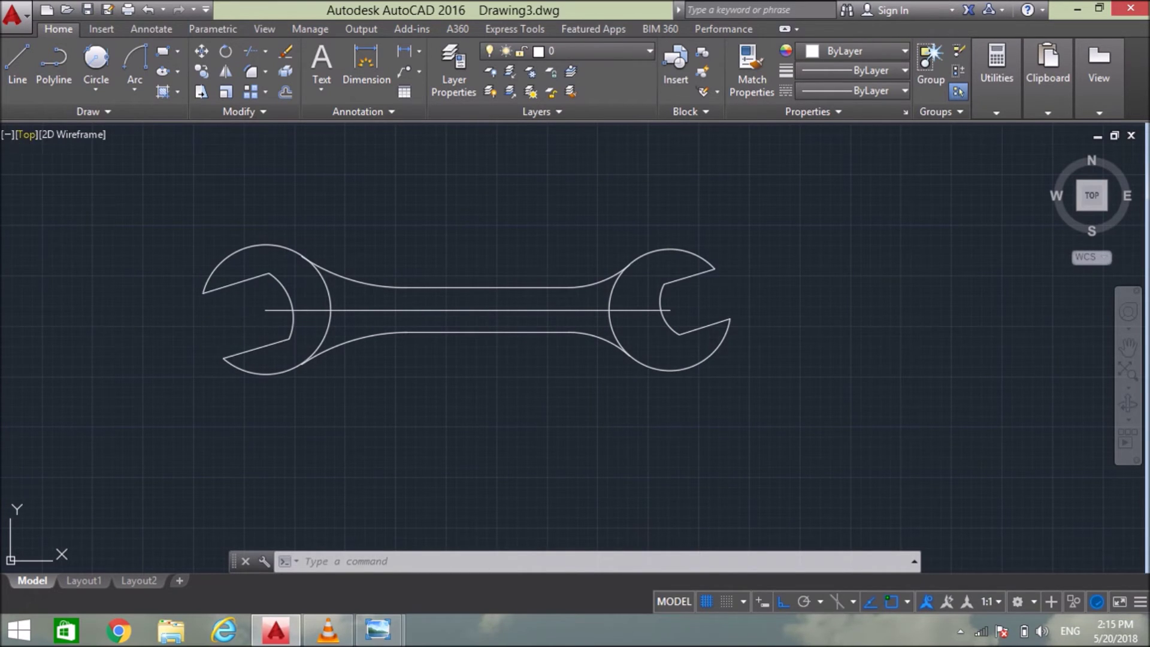
{"action": "left_click", "coordinate": [26, 134]}
{"action": "left_click", "coordinate": [83, 288]}
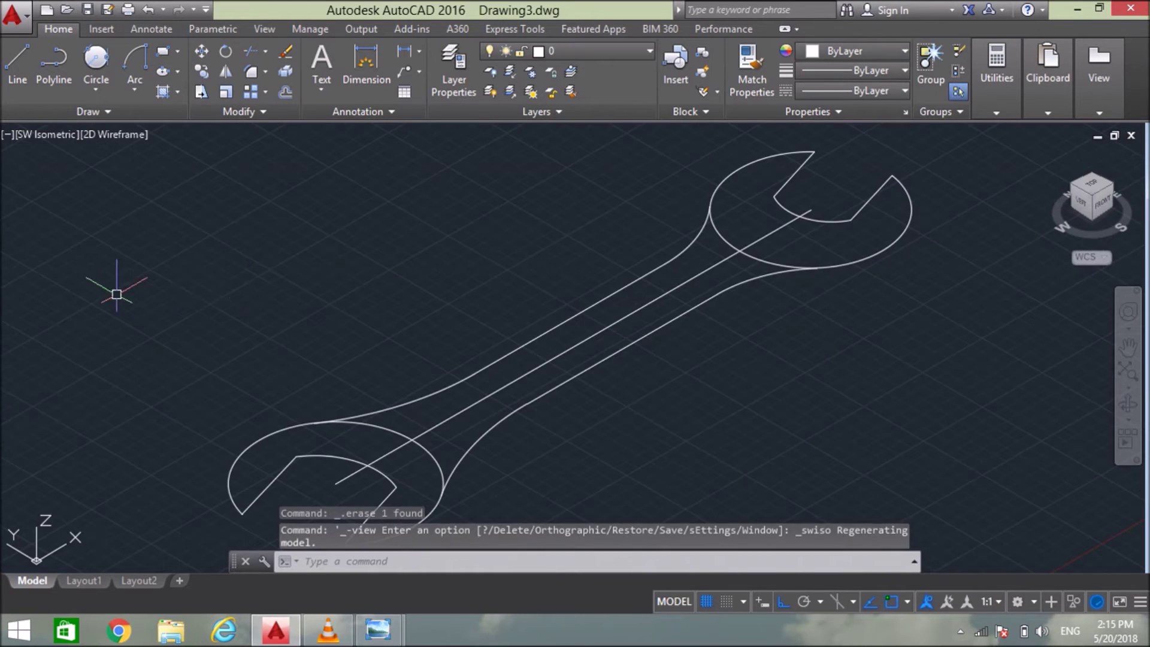
{"action": "middle_click_drag", "start_coordinate": [608, 376], "coordinate": [573, 388]}
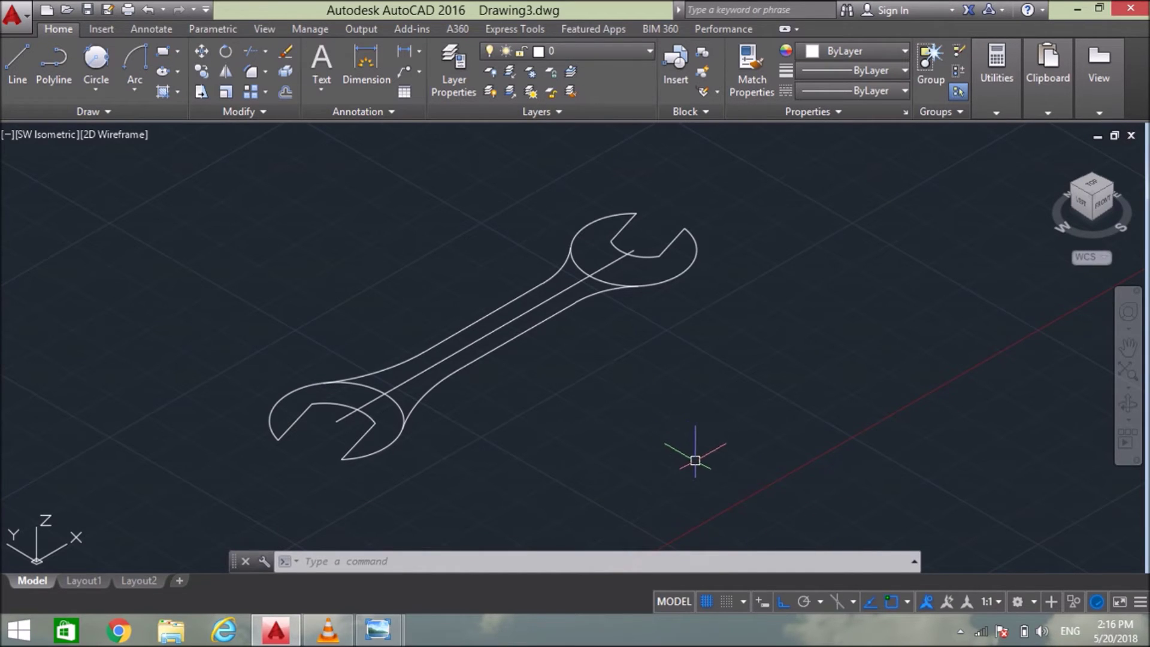
{"action": "type", "text": "pres"}
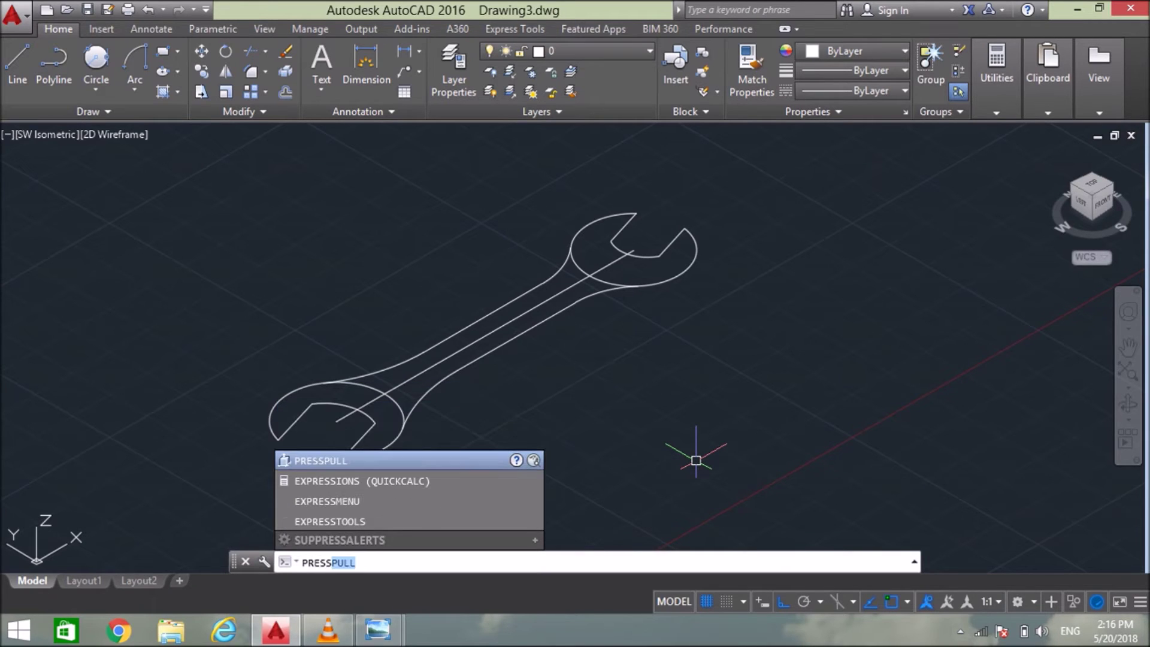
Delete the wrench's centre line
{"action": "key", "text": "Return"}
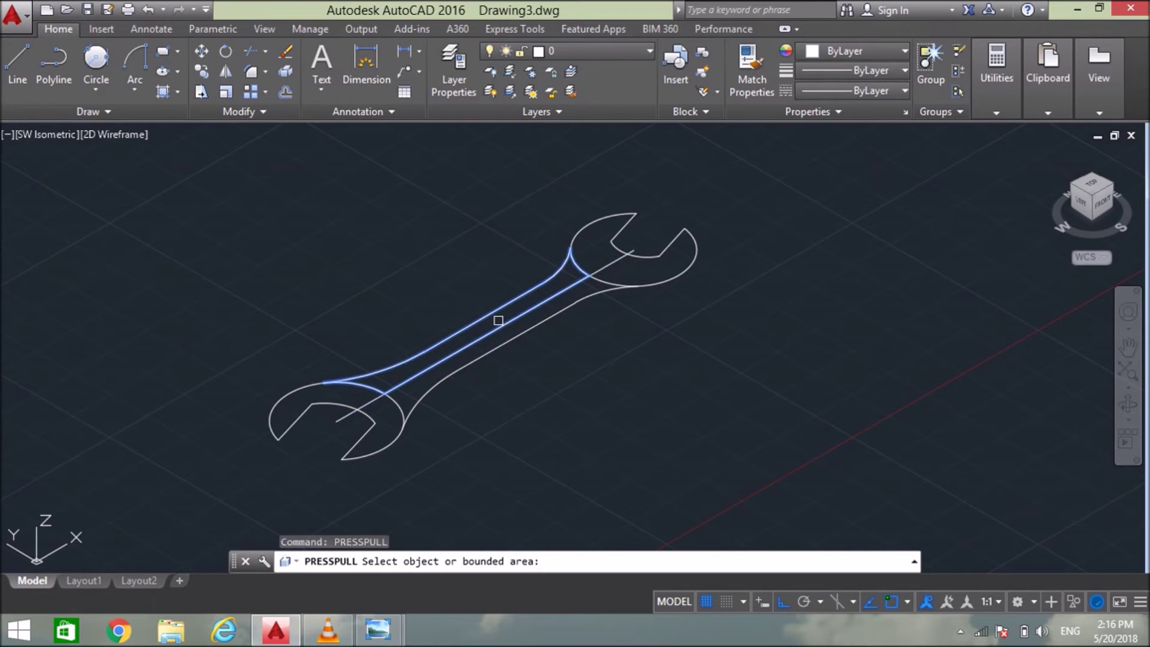
{"action": "key", "text": "Return"}
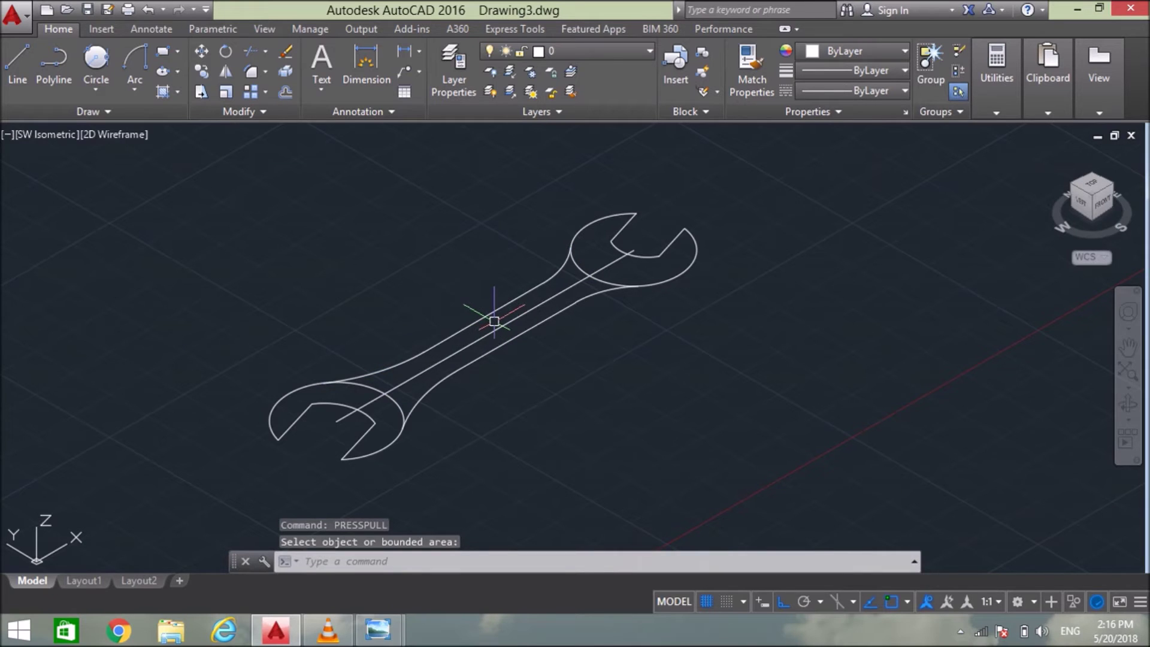
{"action": "left_click", "coordinate": [492, 317]}
{"action": "key", "text": "Delete"}
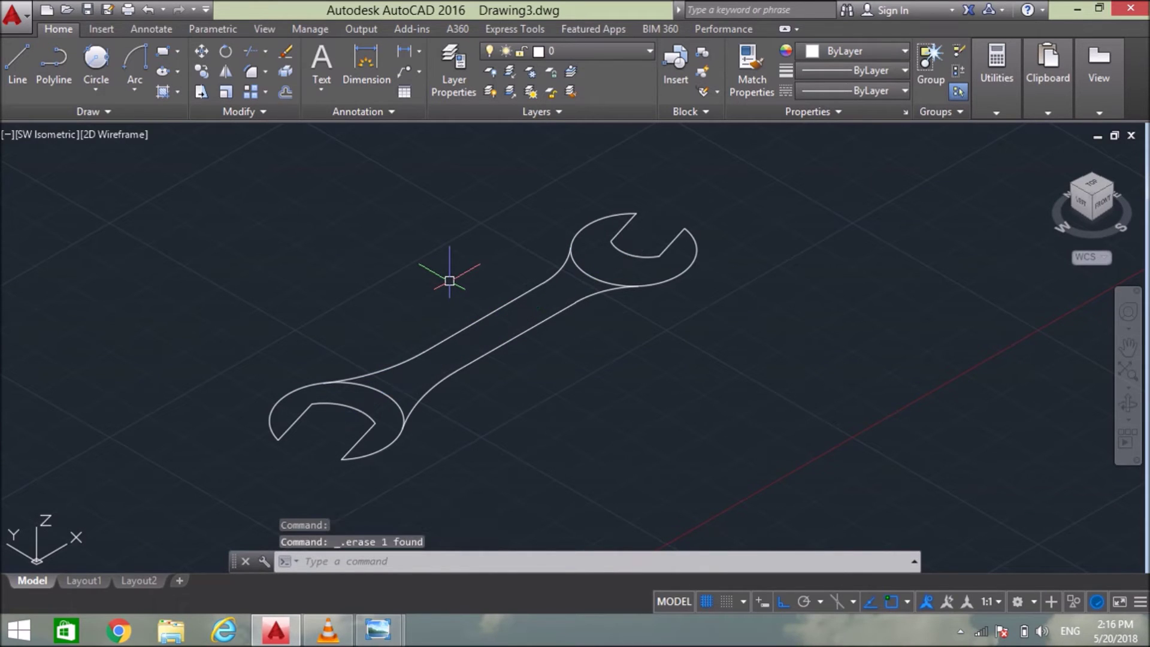
Press-pull the handle region 2.5 units upward into a solid
{"action": "type", "text": "PRESSPULL"}
{"action": "key", "text": "Return"}
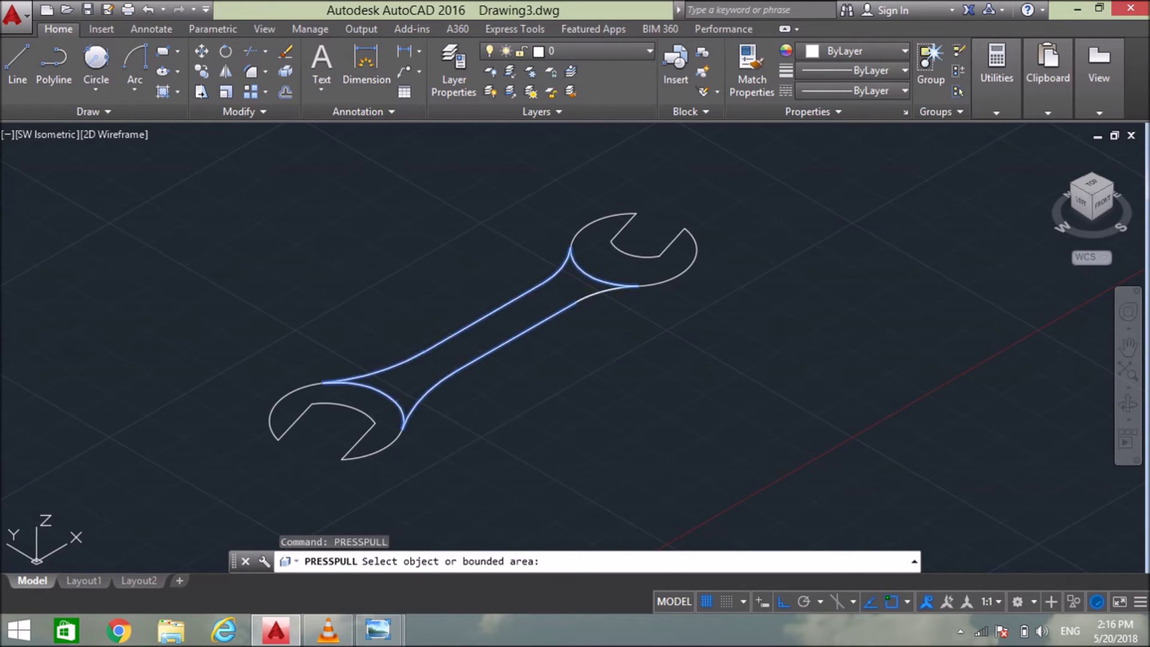
{"action": "left_click", "coordinate": [530, 303]}
{"action": "type", "text": "2.5"}
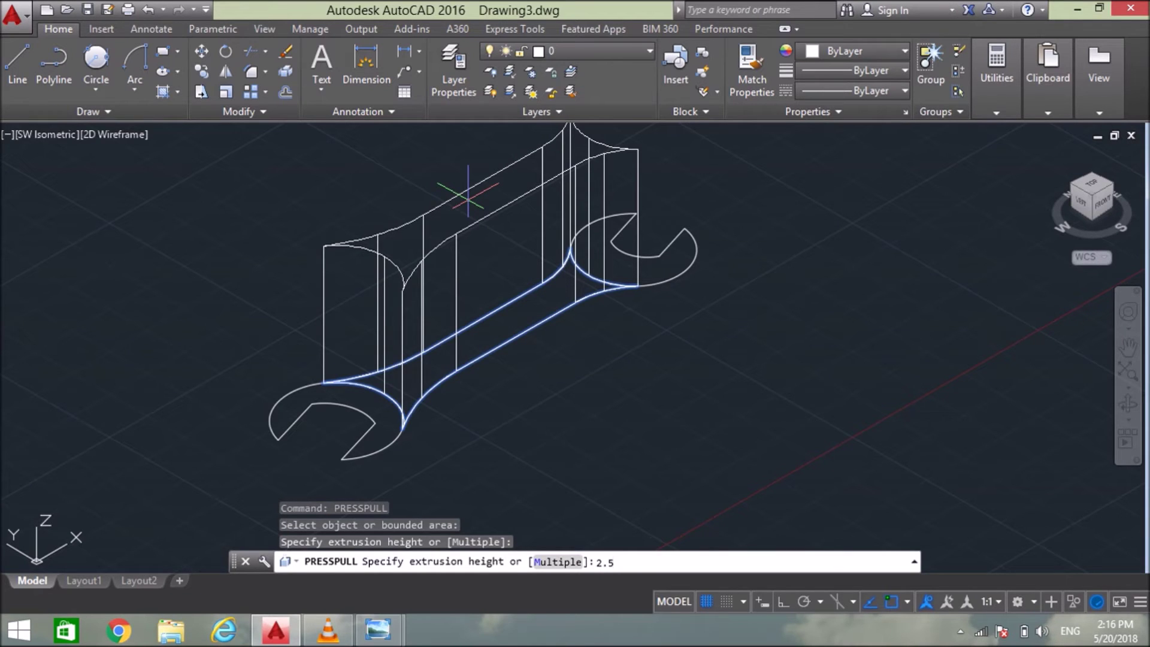
{"action": "key", "text": "Return"}
{"action": "scroll", "coordinate": [494, 292], "scroll_direction": "up", "scroll_amount": 2}
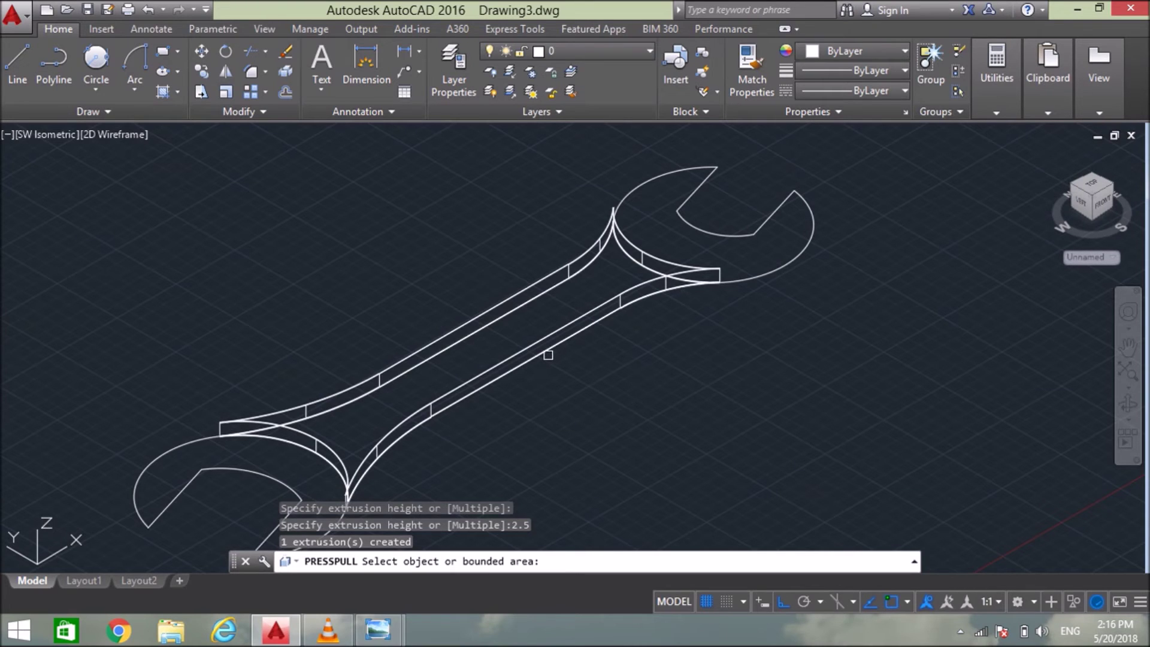
{"action": "scroll", "coordinate": [563, 344], "scroll_direction": "up", "scroll_amount": 3}
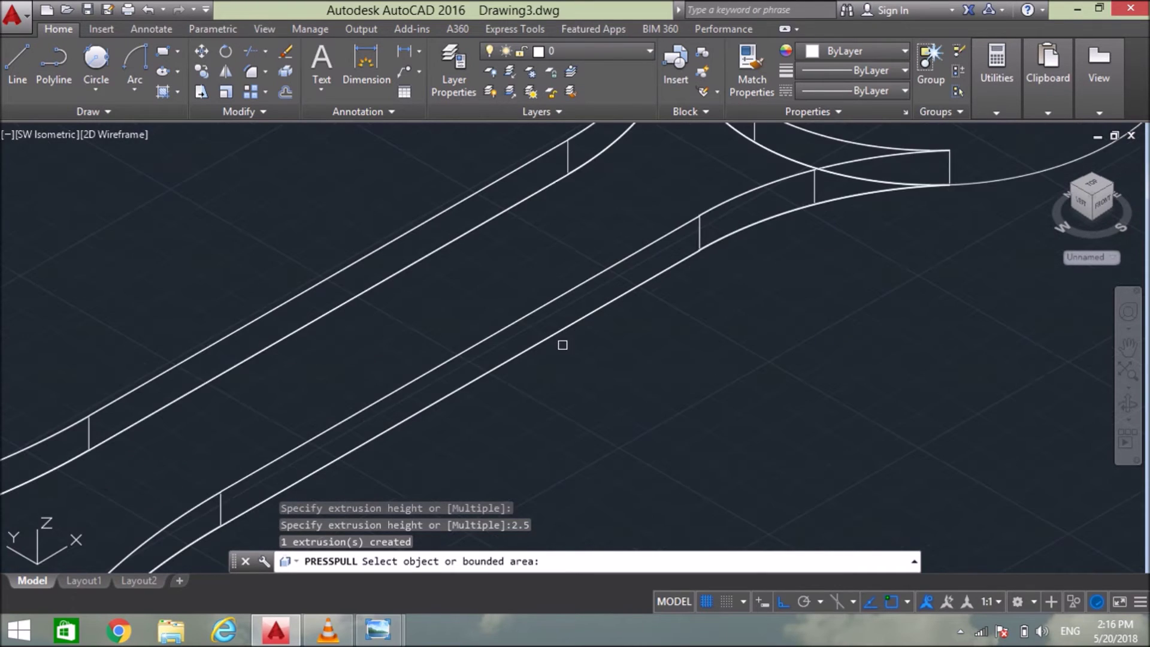
{"action": "scroll", "coordinate": [562, 328], "scroll_direction": "up", "scroll_amount": 3}
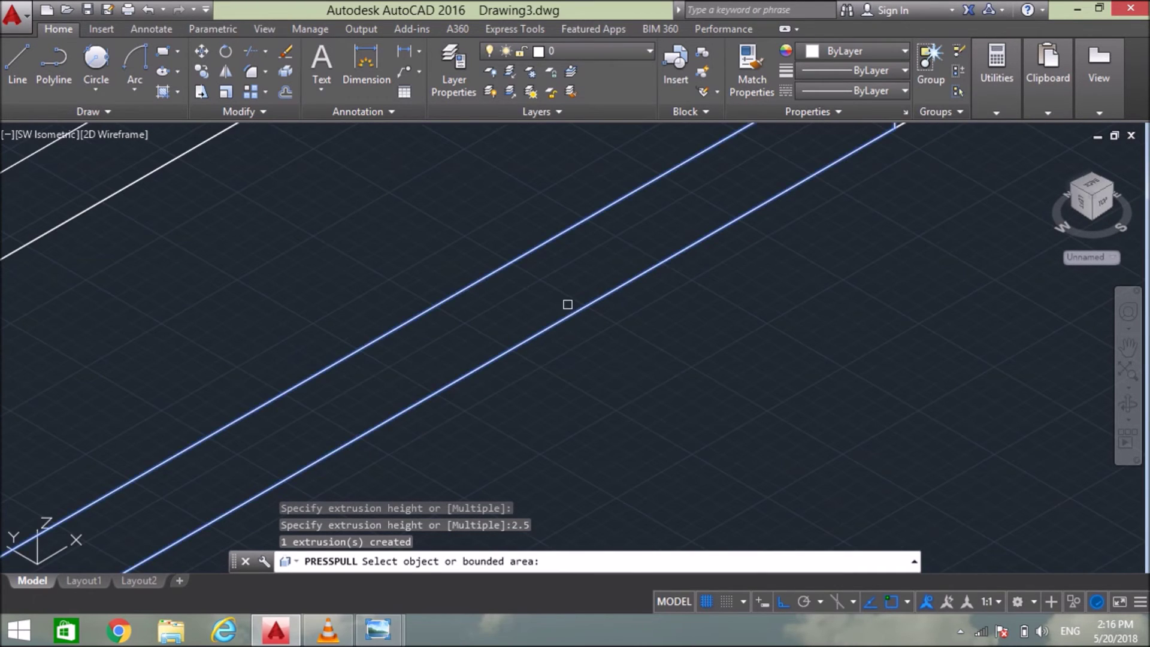
{"action": "scroll", "coordinate": [487, 328], "scroll_direction": "down", "scroll_amount": 1}
{"action": "scroll", "coordinate": [495, 344], "scroll_direction": "down", "scroll_amount": 2}
{"action": "scroll", "coordinate": [515, 364], "scroll_direction": "down", "scroll_amount": 2}
{"action": "middle_click_drag", "start_coordinate": [516, 364], "coordinate": [449, 313]}
{"action": "scroll", "coordinate": [457, 318], "scroll_direction": "down", "scroll_amount": 3}
{"action": "scroll", "coordinate": [458, 322], "scroll_direction": "up", "scroll_amount": 3}
{"action": "scroll", "coordinate": [411, 363], "scroll_direction": "up", "scroll_amount": 2}
{"action": "scroll", "coordinate": [455, 369], "scroll_direction": "down", "scroll_amount": 2}
{"action": "scroll", "coordinate": [605, 299], "scroll_direction": "down", "scroll_amount": 1}
{"action": "scroll", "coordinate": [628, 251], "scroll_direction": "down", "scroll_amount": 1}
{"action": "scroll", "coordinate": [619, 251], "scroll_direction": "down", "scroll_amount": 1}
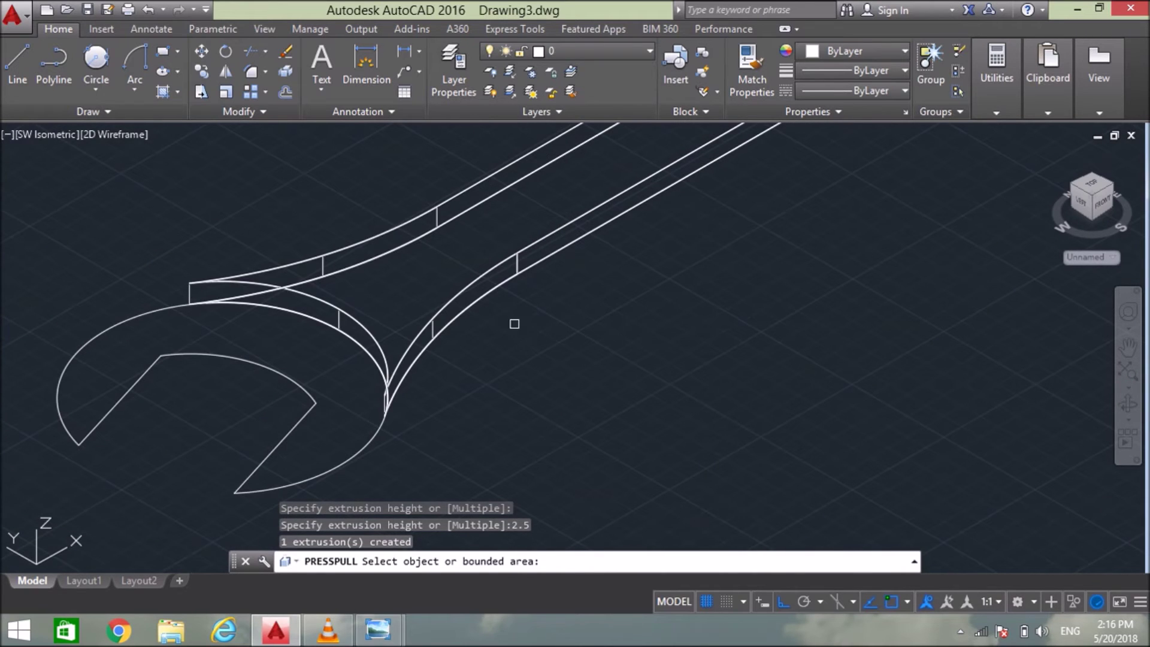
Press-pull the handle region a further -2.5 units downward
{"action": "left_click", "coordinate": [485, 294]}
{"action": "type", "text": "-2.5"}
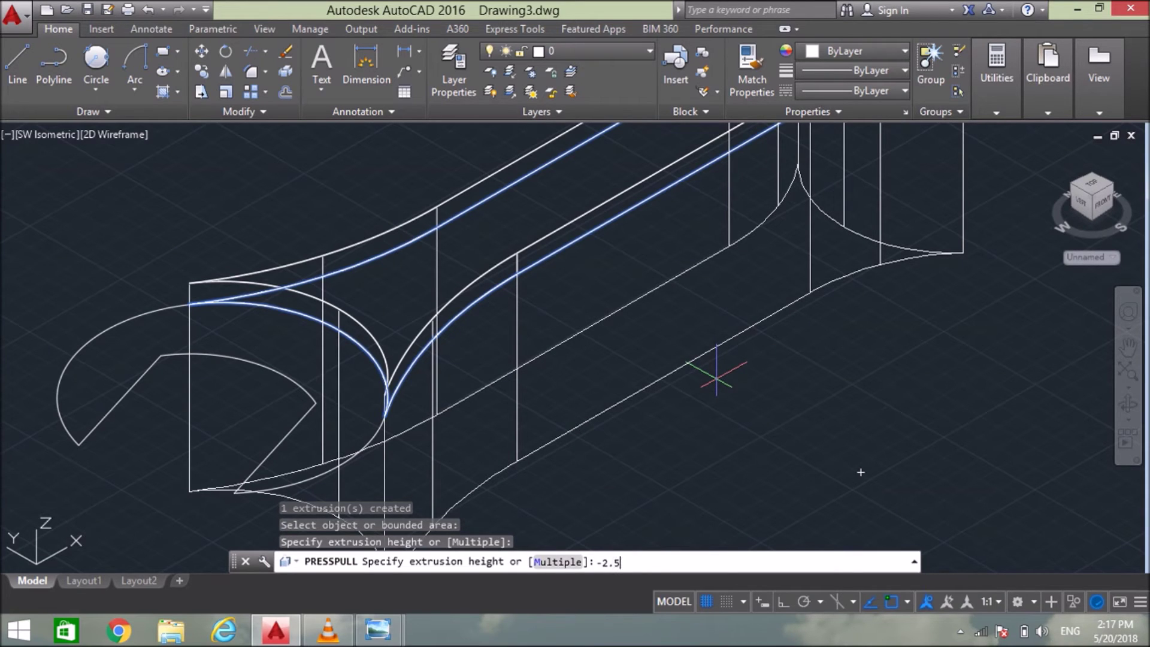
{"action": "key", "text": "Return"}
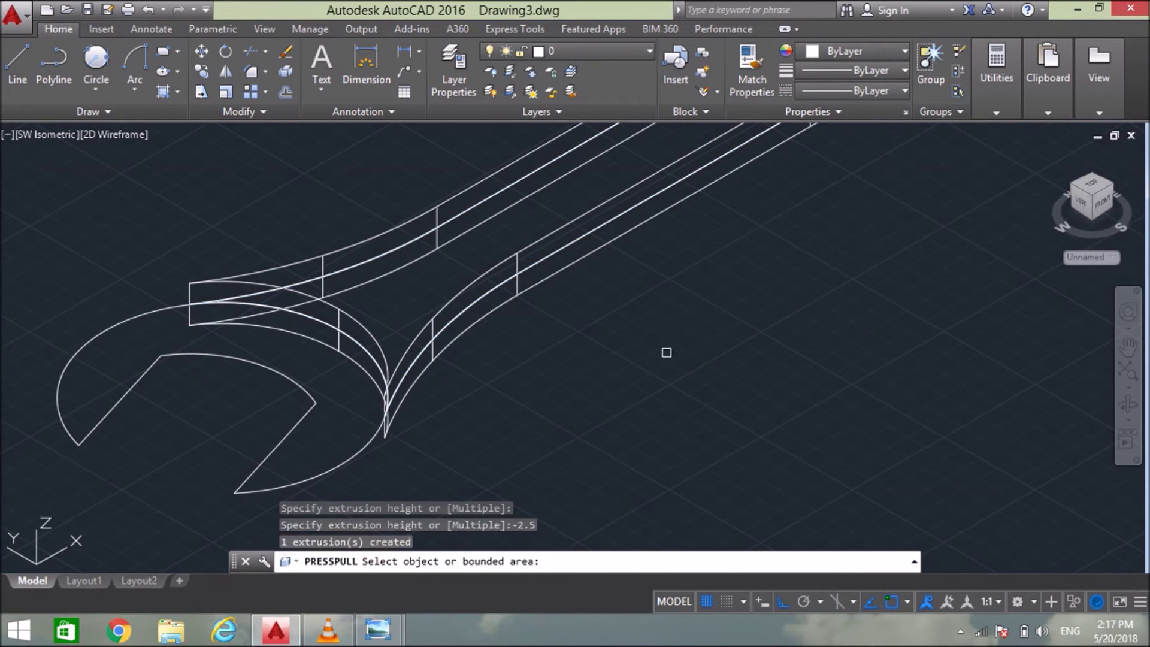
{"action": "scroll", "coordinate": [666, 352], "scroll_direction": "down", "scroll_amount": 2}
{"action": "middle_click_drag", "start_coordinate": [666, 353], "coordinate": [605, 354]}
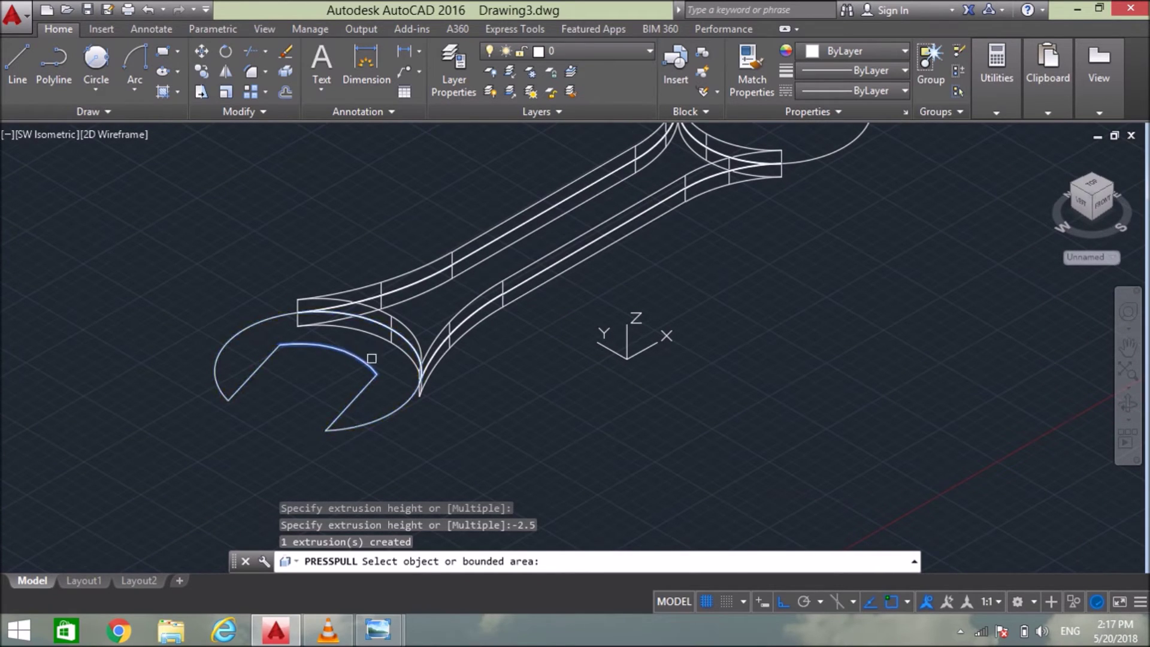
Press-pull the left head 3 units upward and -3 units downward
{"action": "left_click", "coordinate": [377, 350]}
{"action": "type", "text": "3"}
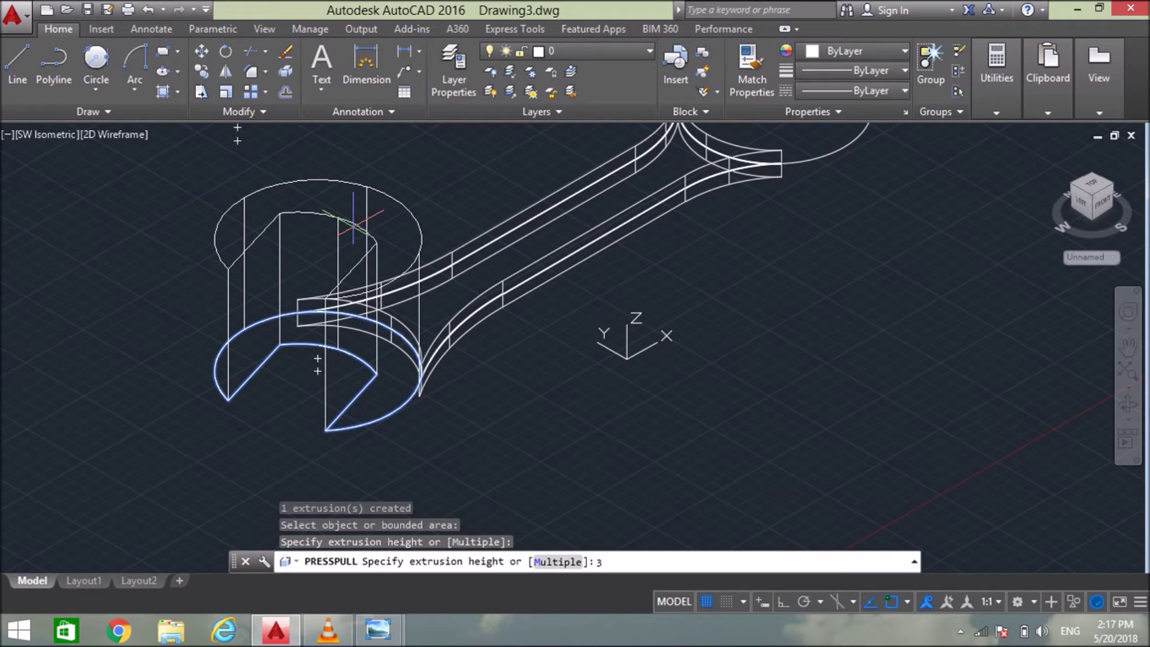
{"action": "key", "text": "Return"}
{"action": "scroll", "coordinate": [360, 446], "scroll_direction": "up", "scroll_amount": 2}
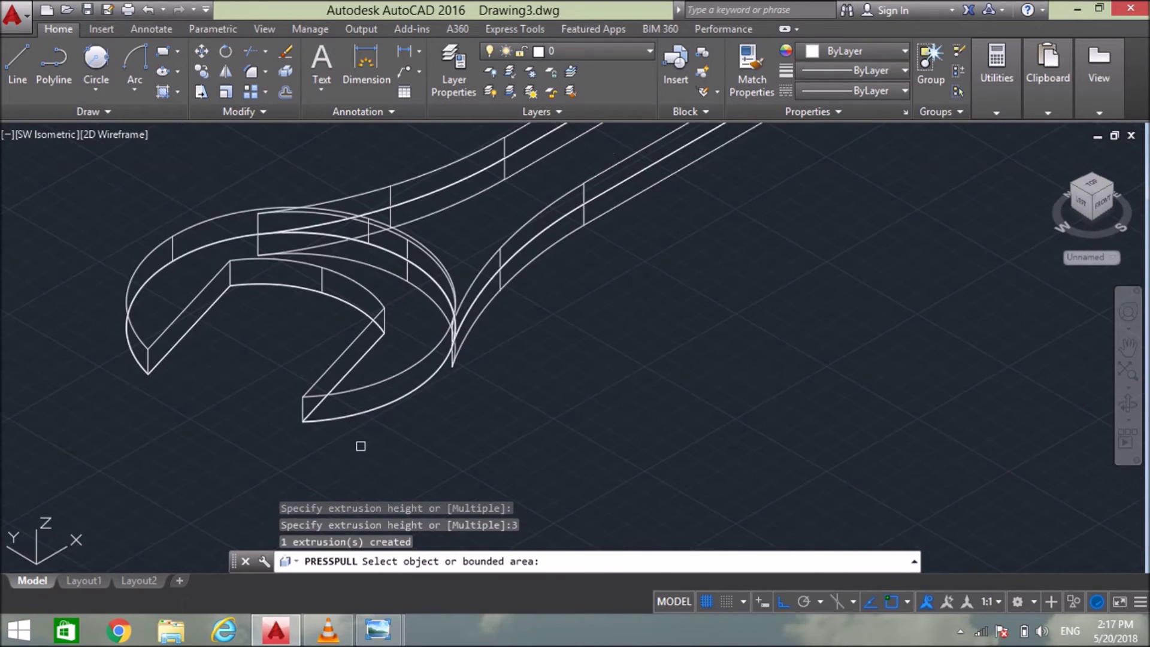
{"action": "left_click", "coordinate": [342, 410]}
{"action": "type", "text": "-3"}
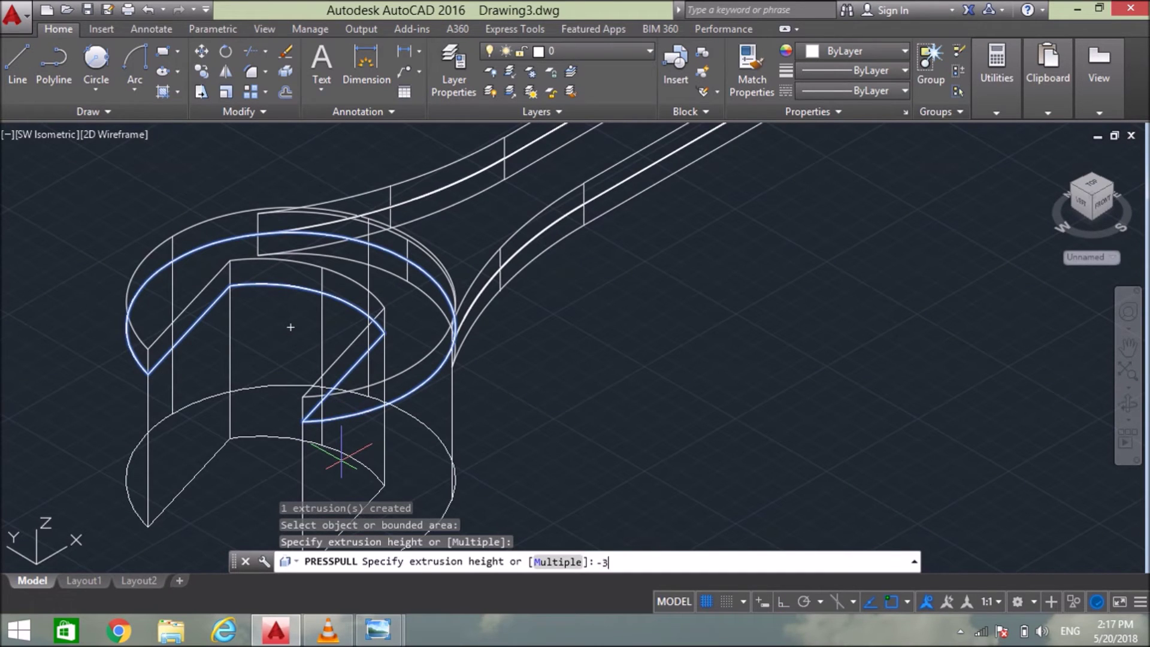
{"action": "key", "text": "Return"}
{"action": "scroll", "coordinate": [543, 392], "scroll_direction": "down", "scroll_amount": 2}
{"action": "scroll", "coordinate": [667, 349], "scroll_direction": "down", "scroll_amount": 1}
{"action": "scroll", "coordinate": [475, 416], "scroll_direction": "down", "scroll_amount": 1}
Press-pull the right head 3 units upward and -3 units downward
{"action": "middle_click_drag", "start_coordinate": [475, 415], "coordinate": [557, 348]}
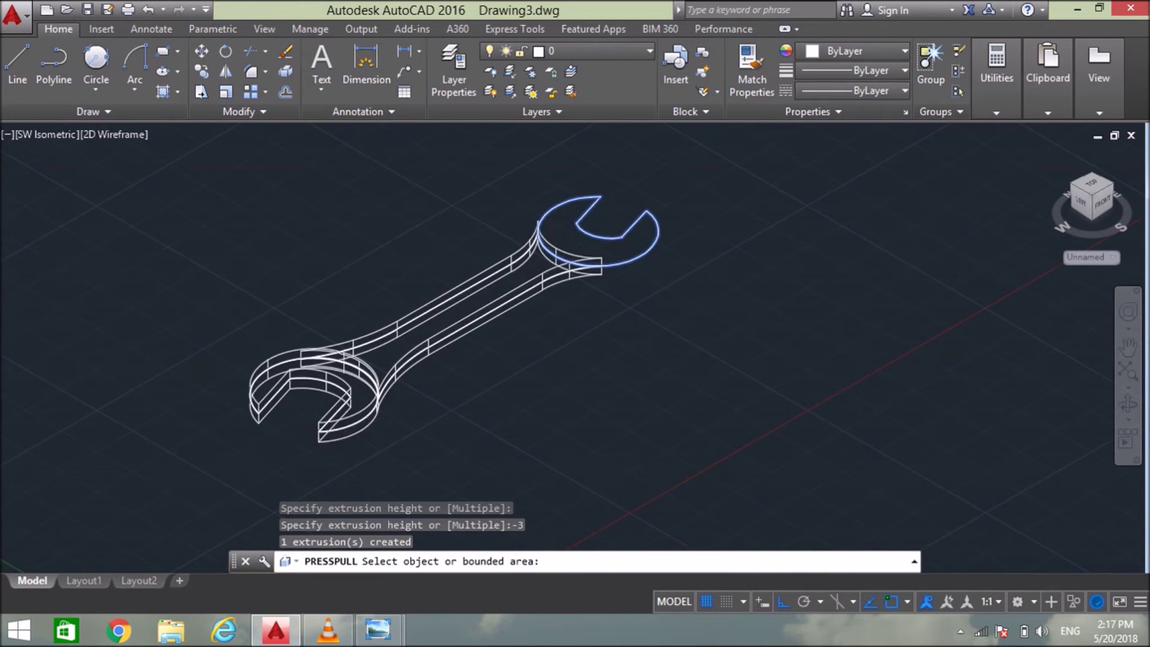
{"action": "scroll", "coordinate": [623, 249], "scroll_direction": "up", "scroll_amount": 4}
{"action": "left_click", "coordinate": [625, 252]}
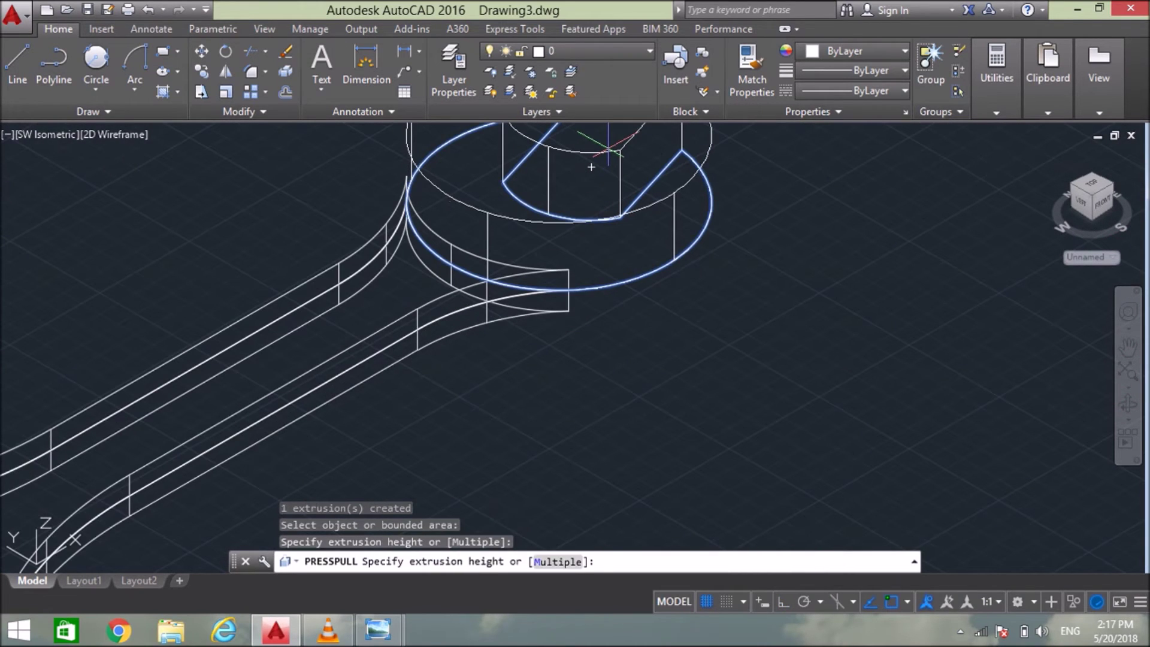
{"action": "type", "text": "3"}
{"action": "key", "text": "Return"}
{"action": "scroll", "coordinate": [633, 260], "scroll_direction": "up", "scroll_amount": 3}
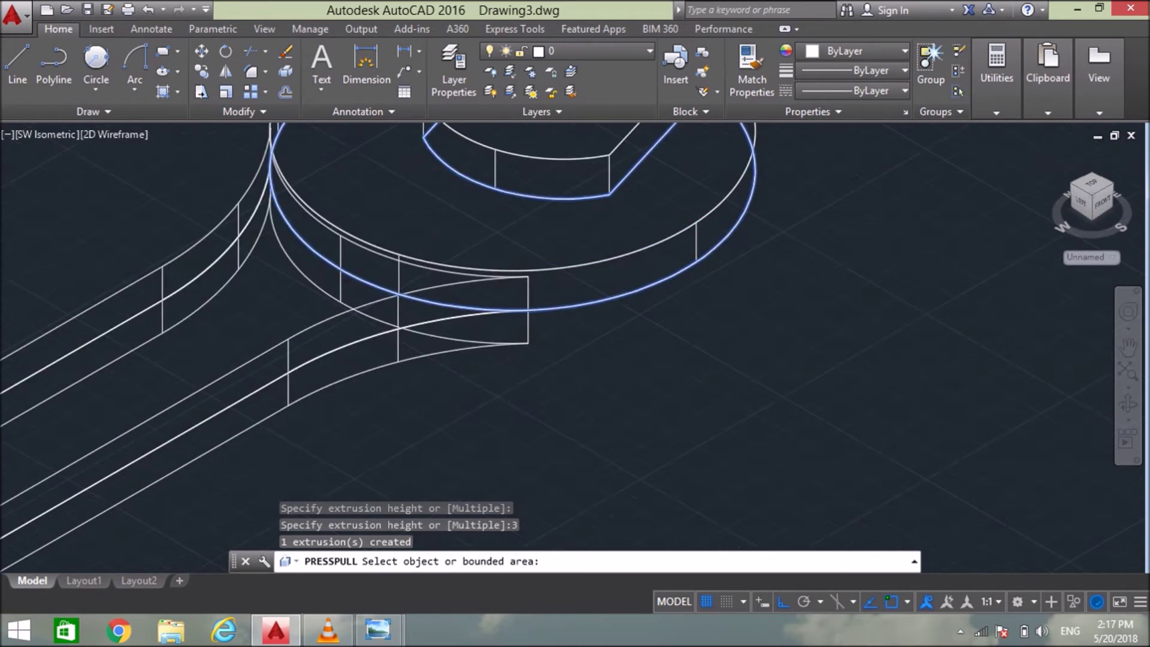
{"action": "scroll", "coordinate": [633, 264], "scroll_direction": "up", "scroll_amount": 2}
{"action": "left_click", "coordinate": [644, 299]}
{"action": "scroll", "coordinate": [642, 385], "scroll_direction": "down", "scroll_amount": 2}
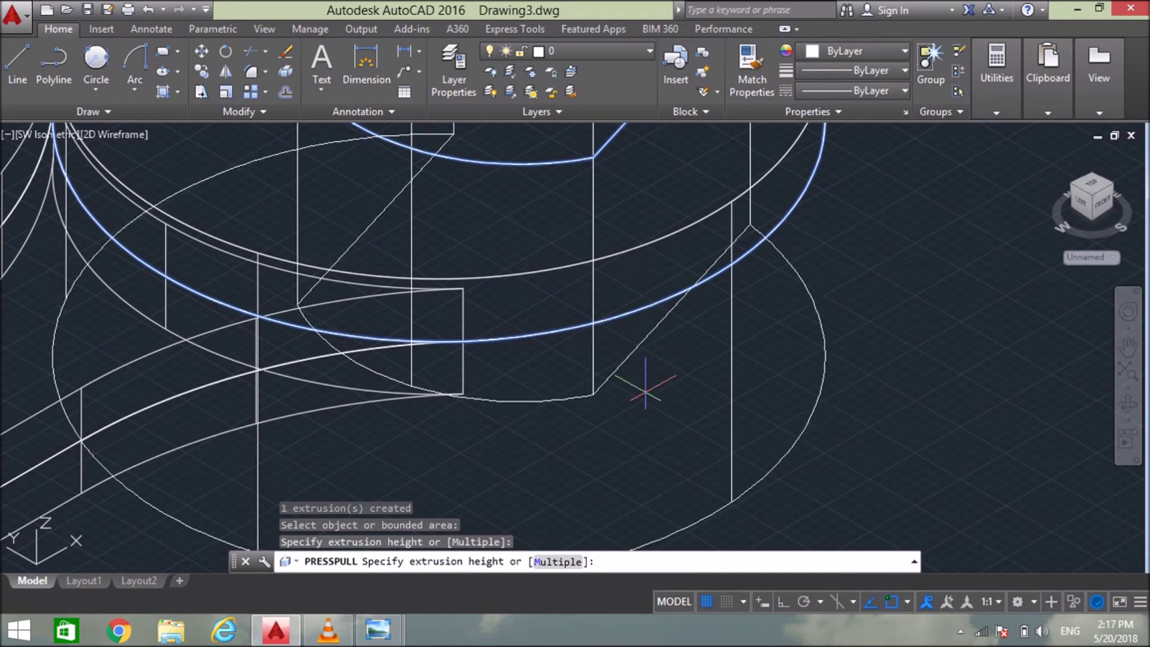
{"action": "scroll", "coordinate": [662, 475], "scroll_direction": "down", "scroll_amount": 4}
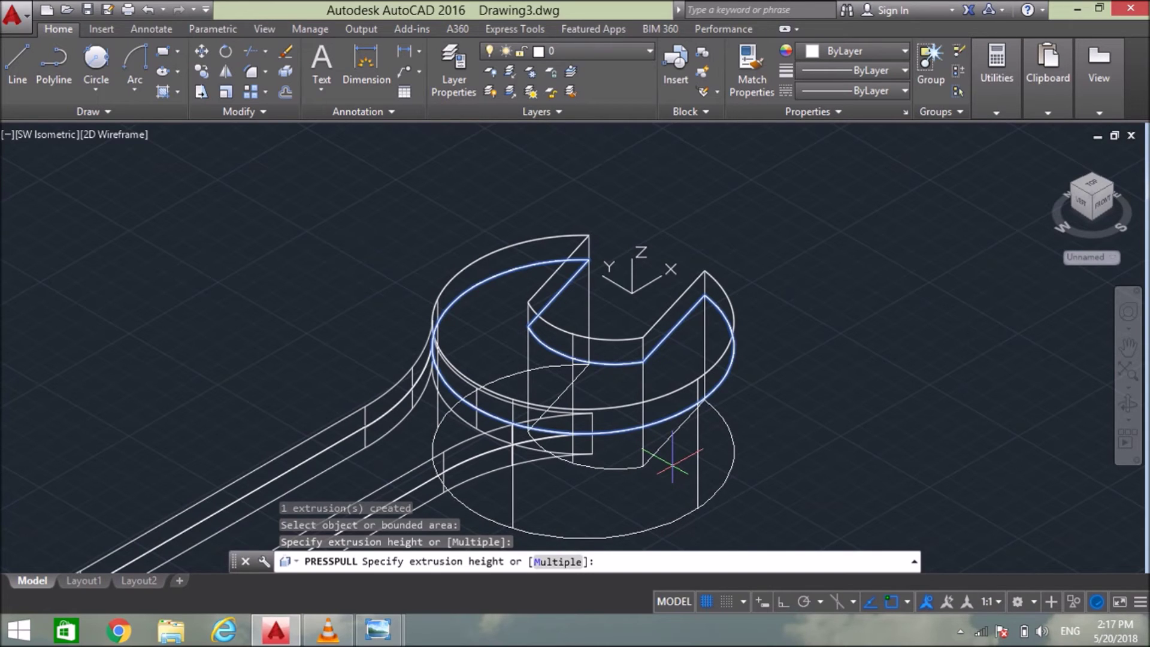
{"action": "type", "text": "-3"}
{"action": "key", "text": "Return"}
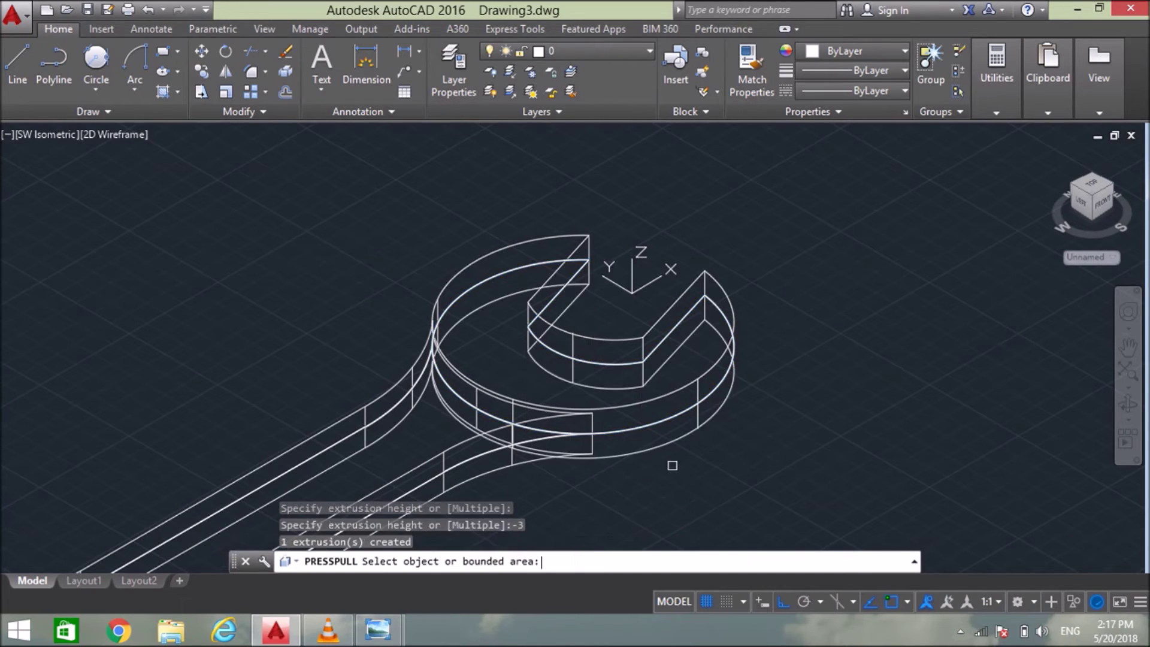
{"action": "scroll", "coordinate": [725, 411], "scroll_direction": "down", "scroll_amount": 4}
{"action": "middle_click_drag", "start_coordinate": [678, 461], "coordinate": [671, 323]}
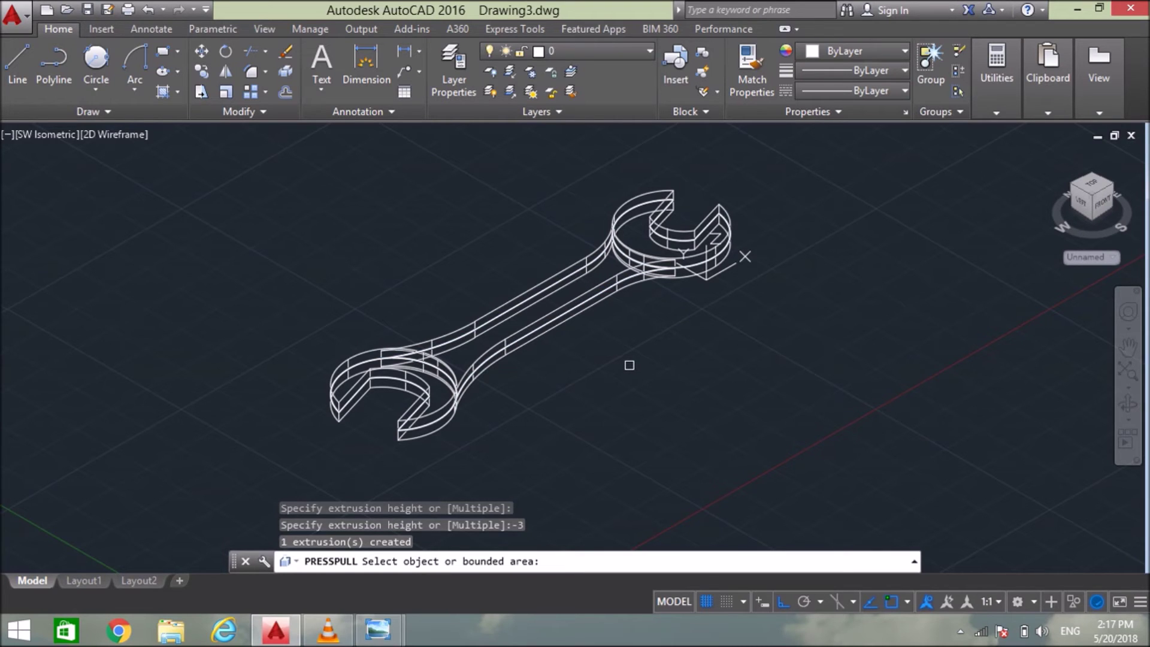
End press-pull, shade the spanner in Realistic style, and compare it with the wrench photo
{"action": "key", "text": "Return"}
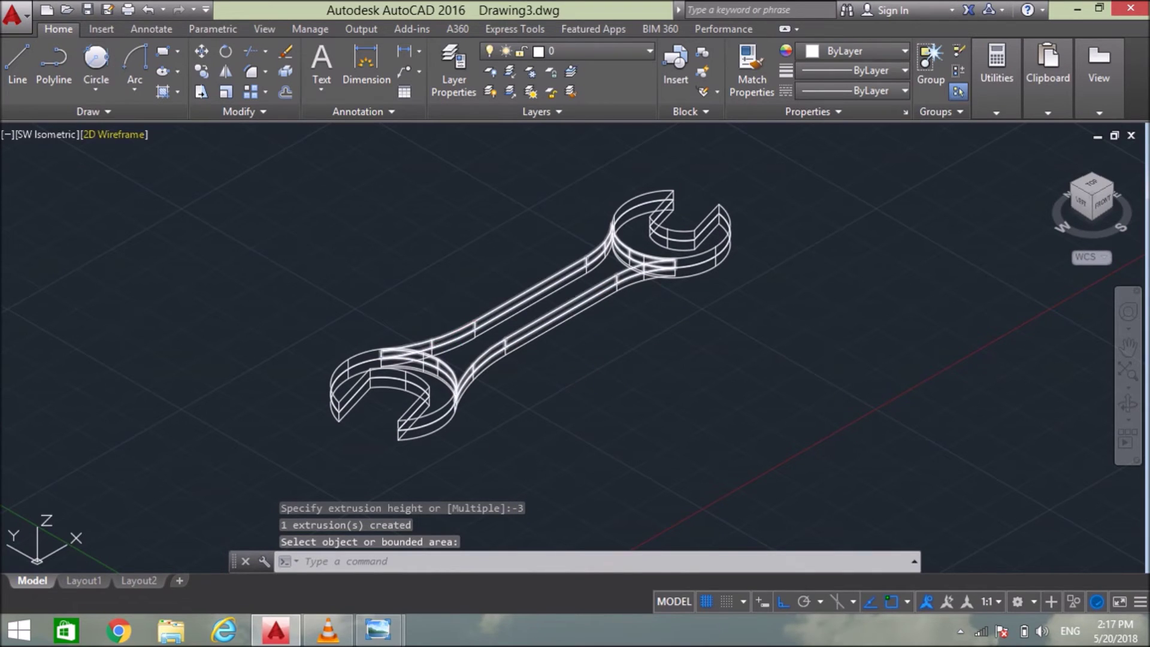
{"action": "left_click", "coordinate": [117, 134]}
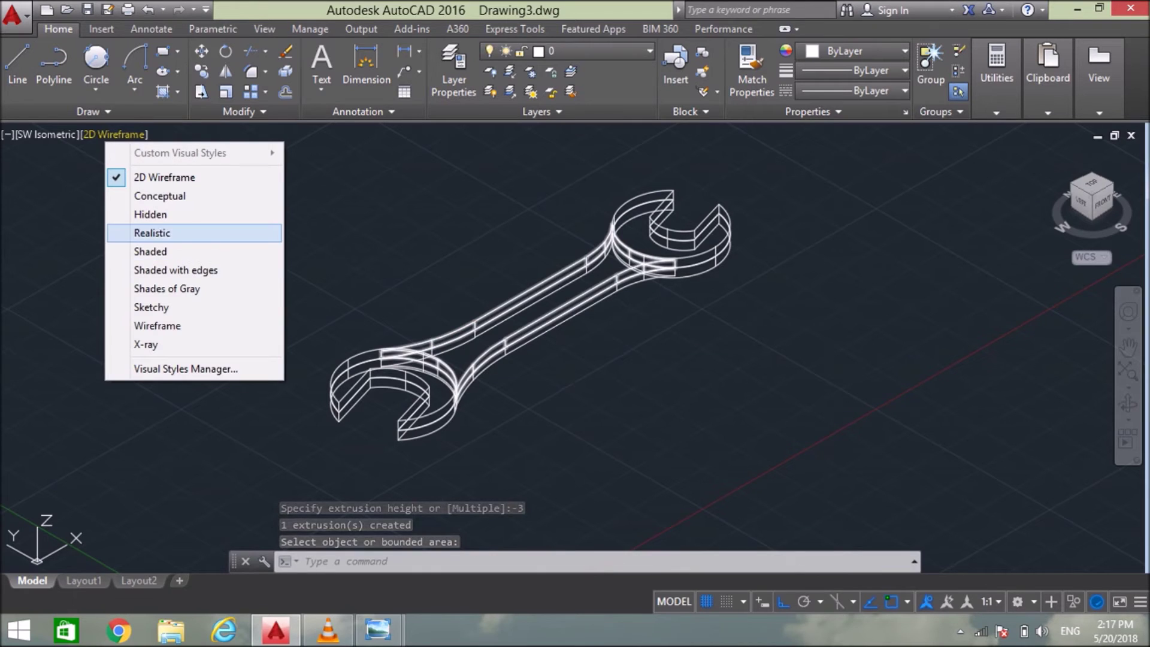
{"action": "left_click", "coordinate": [144, 231]}
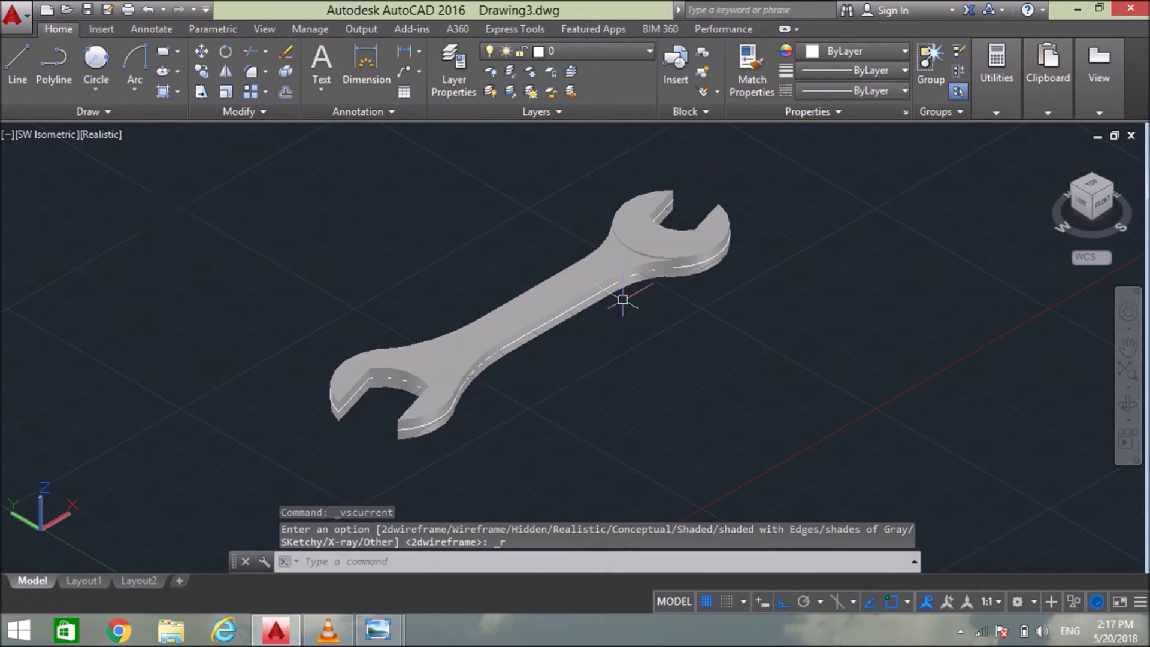
{"action": "scroll", "coordinate": [447, 239], "scroll_direction": "up", "scroll_amount": 2}
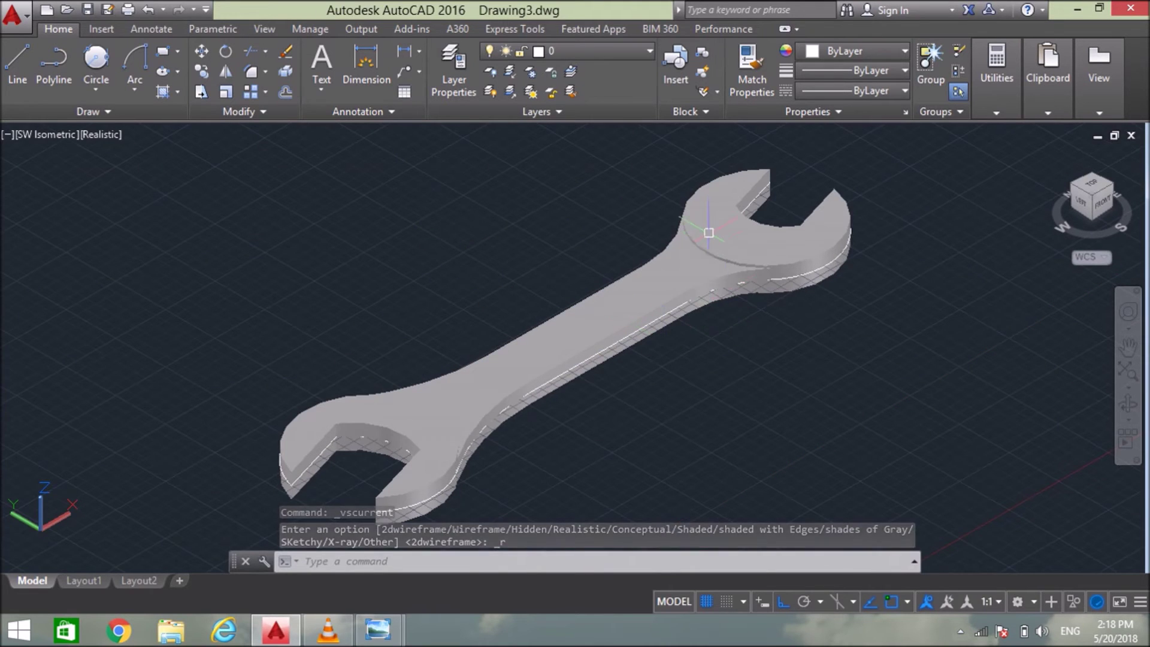
{"action": "scroll", "coordinate": [700, 251], "scroll_direction": "up", "scroll_amount": 2}
{"action": "scroll", "coordinate": [692, 300], "scroll_direction": "up", "scroll_amount": 2}
{"action": "scroll", "coordinate": [693, 304], "scroll_direction": "up", "scroll_amount": 2}
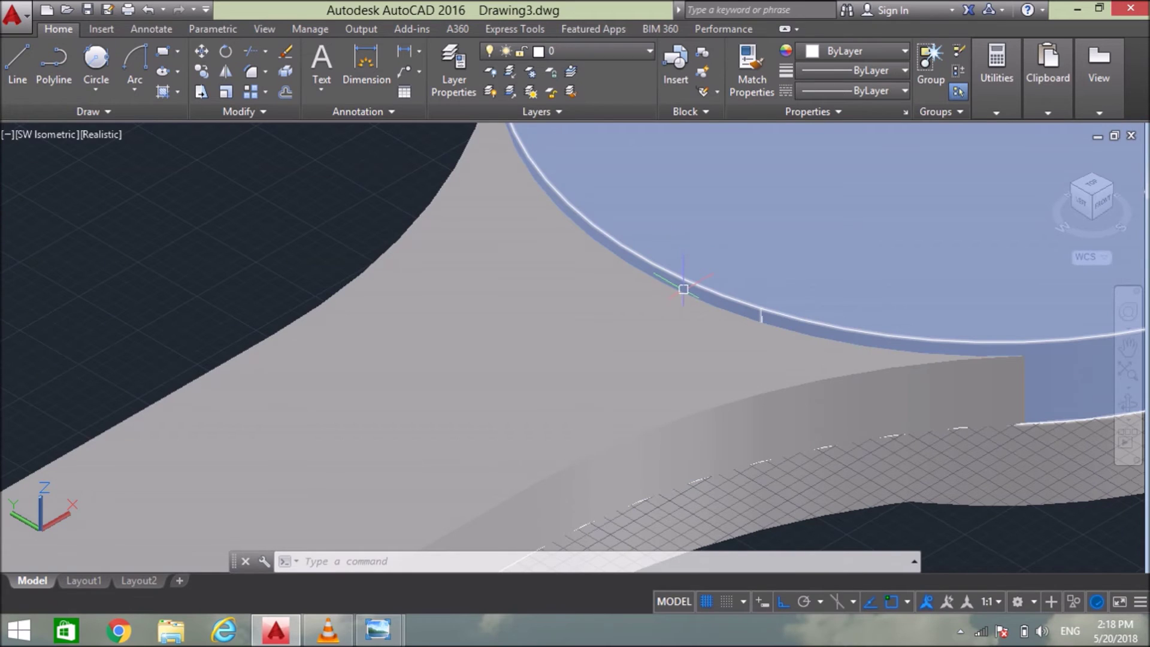
{"action": "scroll", "coordinate": [682, 289], "scroll_direction": "down", "scroll_amount": 3}
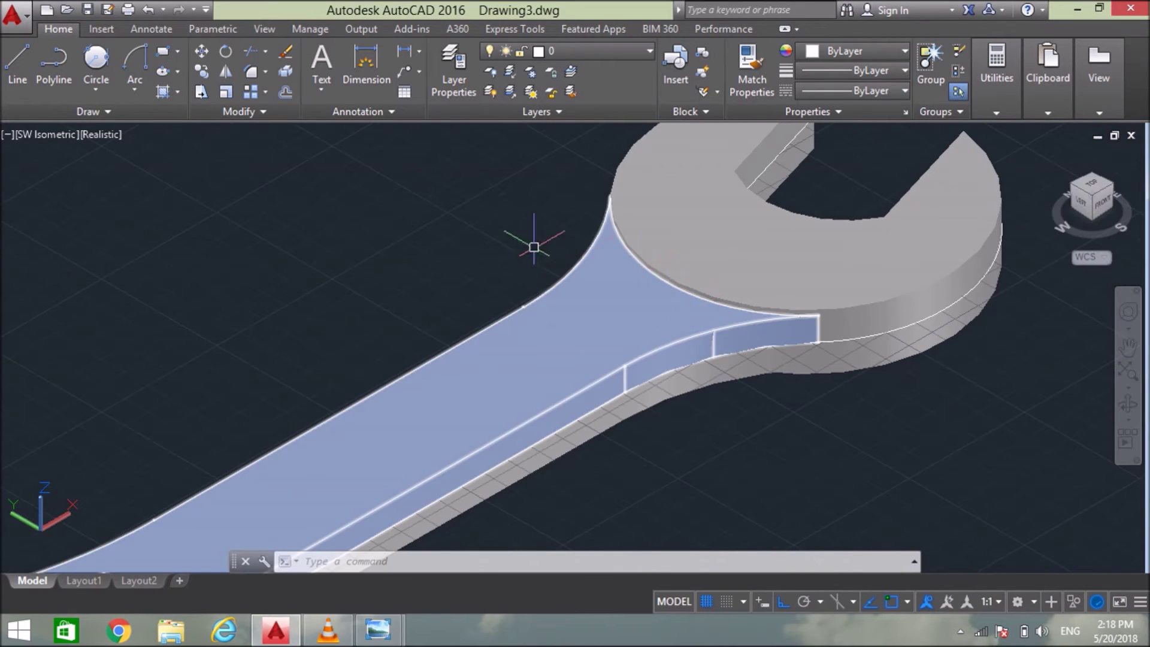
{"action": "scroll", "coordinate": [591, 246], "scroll_direction": "down", "scroll_amount": 4}
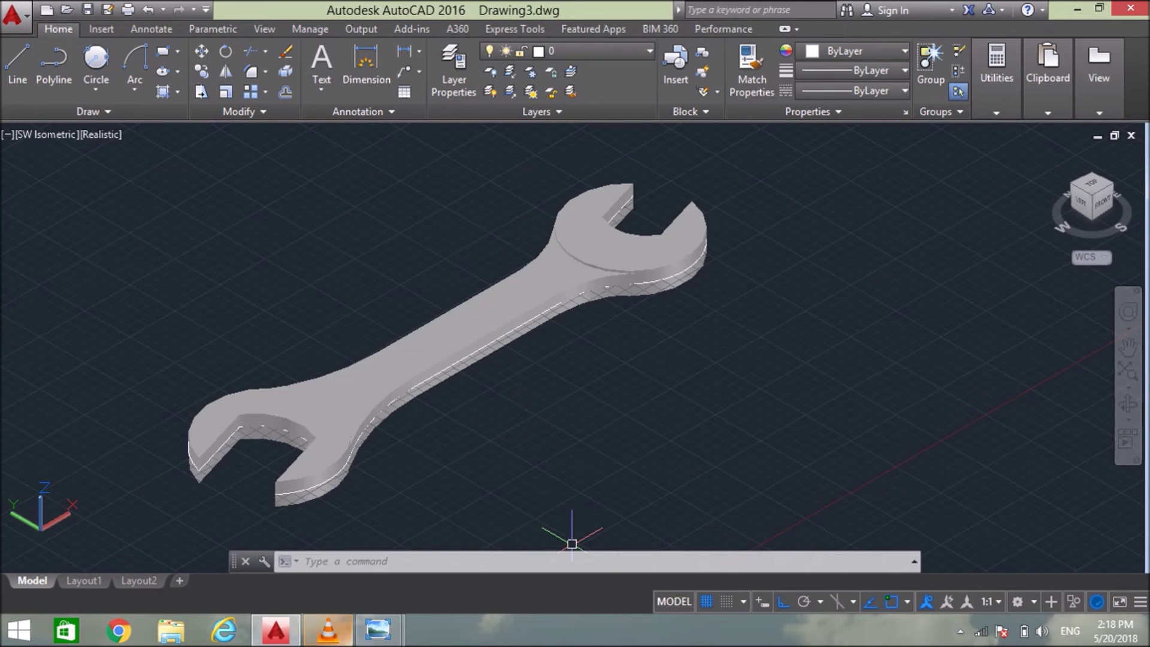
{"action": "mouse_move", "coordinate": [377, 630]}
{"action": "left_click", "coordinate": [281, 548]}
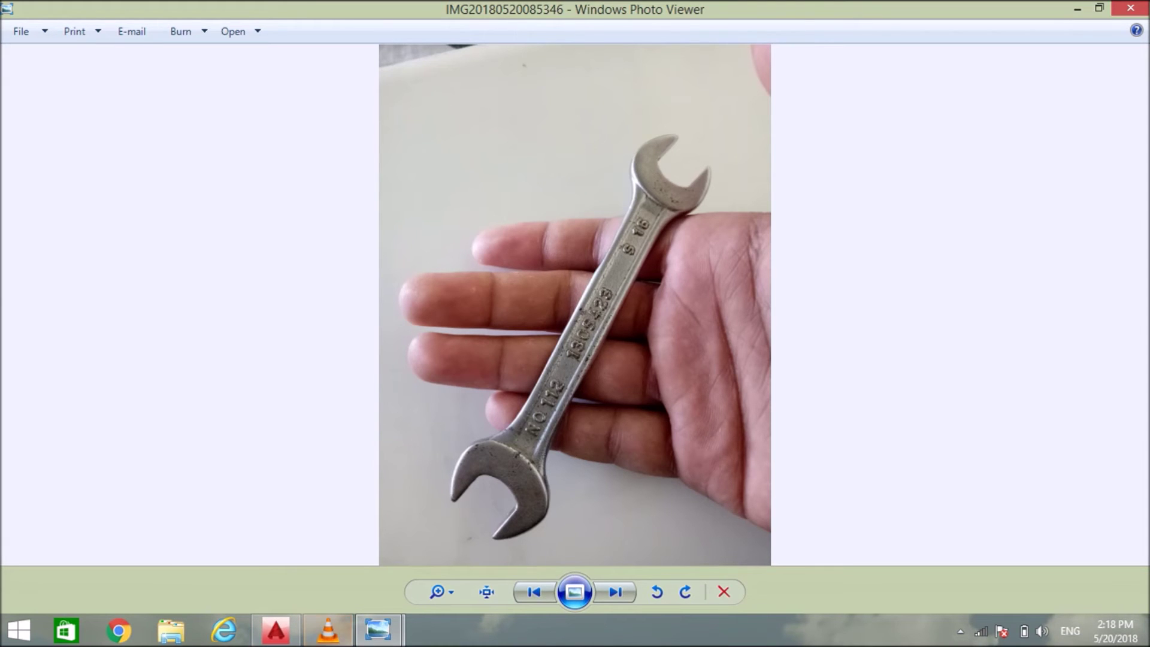
{"action": "left_click", "coordinate": [276, 629]}
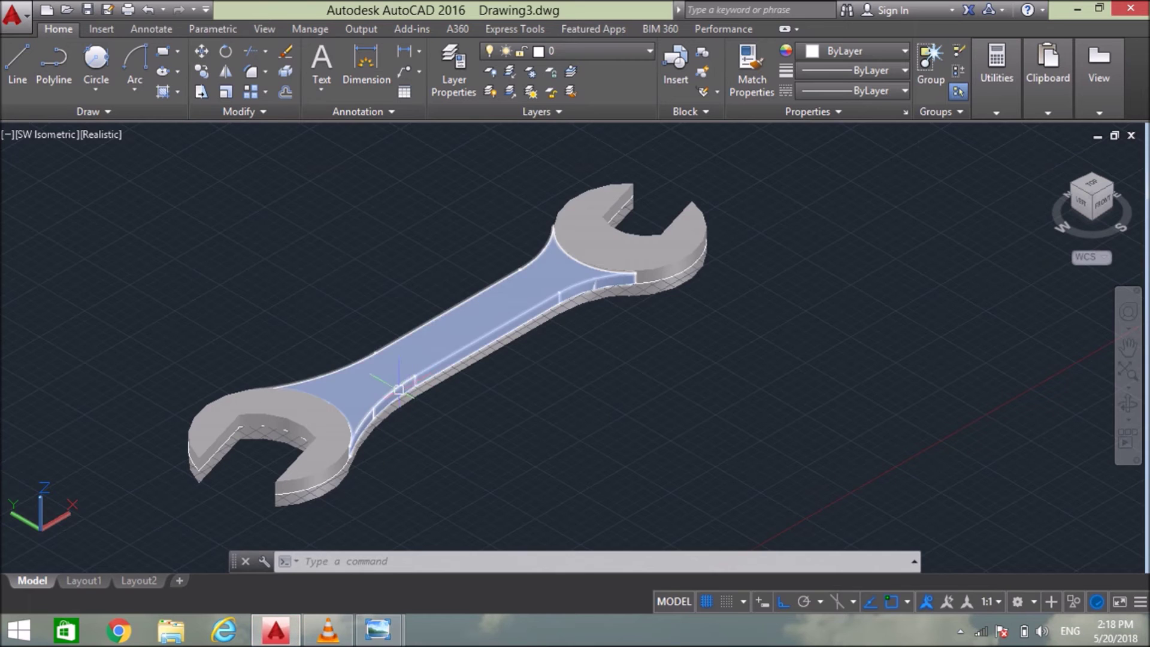
Orbit around the spanner, return it to 2D Wireframe, and open the preset view list
{"action": "scroll", "coordinate": [410, 386], "scroll_direction": "up", "scroll_amount": 5}
{"action": "scroll", "coordinate": [463, 368], "scroll_direction": "down", "scroll_amount": 5}
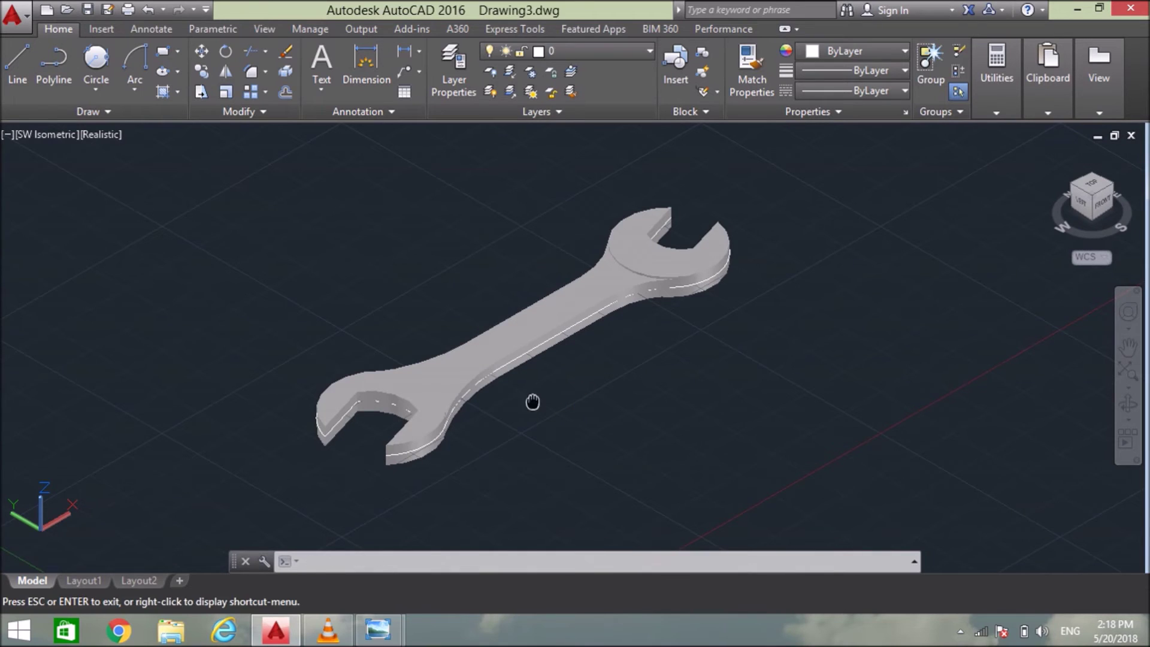
{"action": "middle_click_drag", "start_coordinate": [531, 398], "coordinate": [507, 389], "text": "shift"}
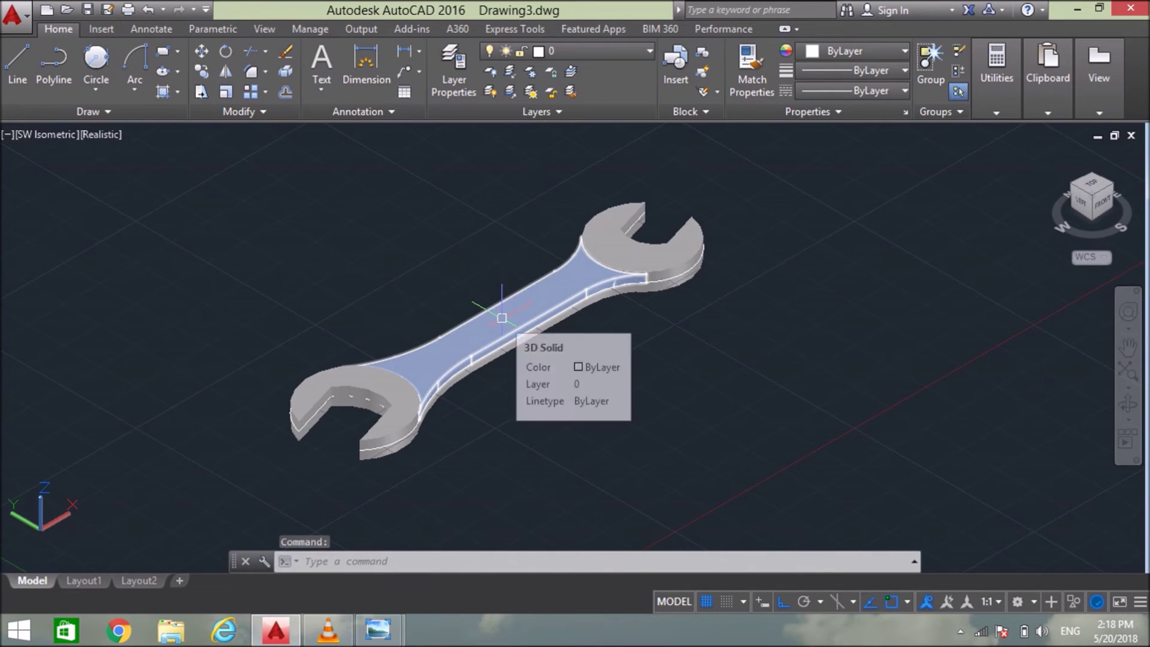
{"action": "scroll", "coordinate": [496, 318], "scroll_direction": "up", "scroll_amount": 2}
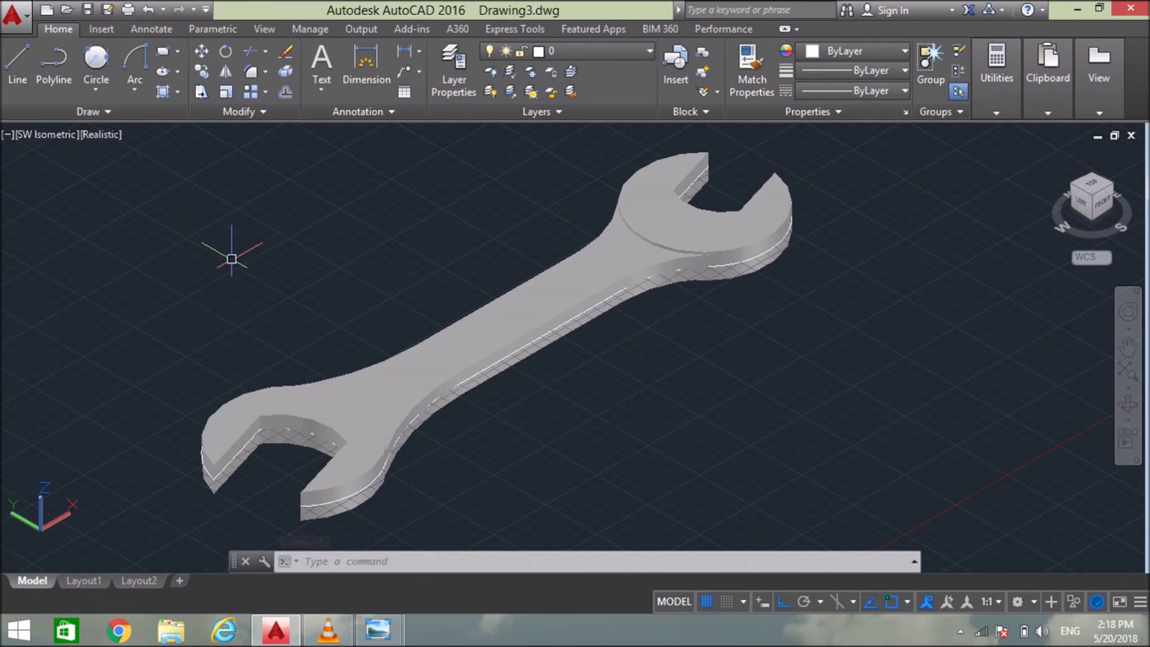
{"action": "scroll", "coordinate": [238, 264], "scroll_direction": "down", "scroll_amount": 2}
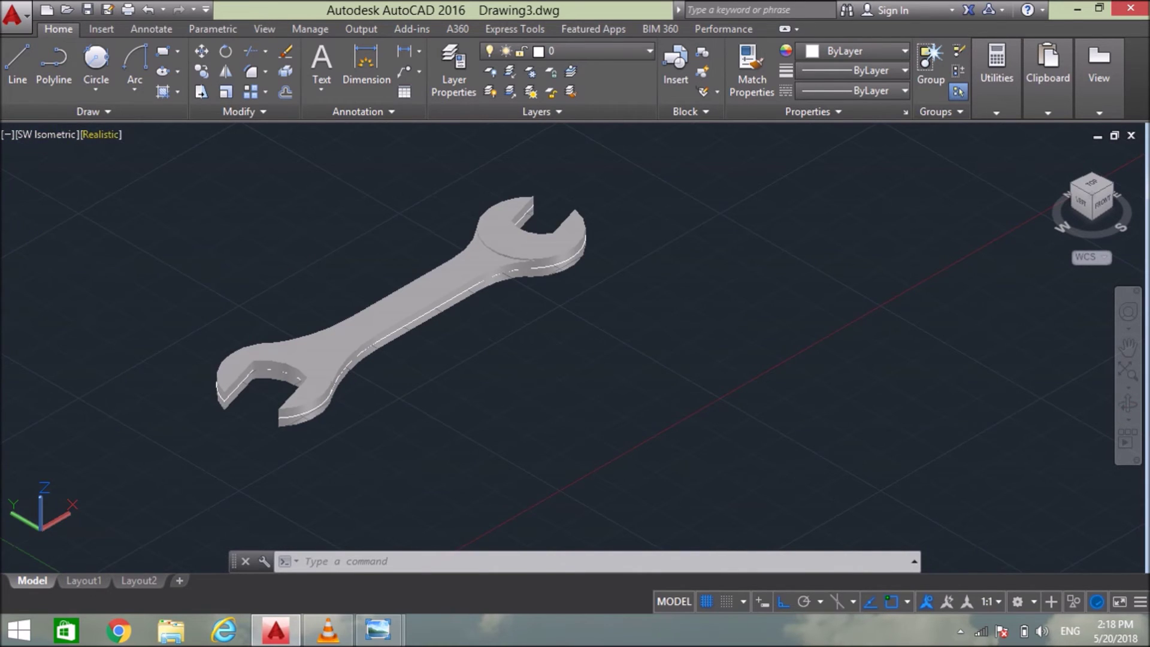
{"action": "left_click", "coordinate": [101, 134]}
{"action": "left_click", "coordinate": [138, 177]}
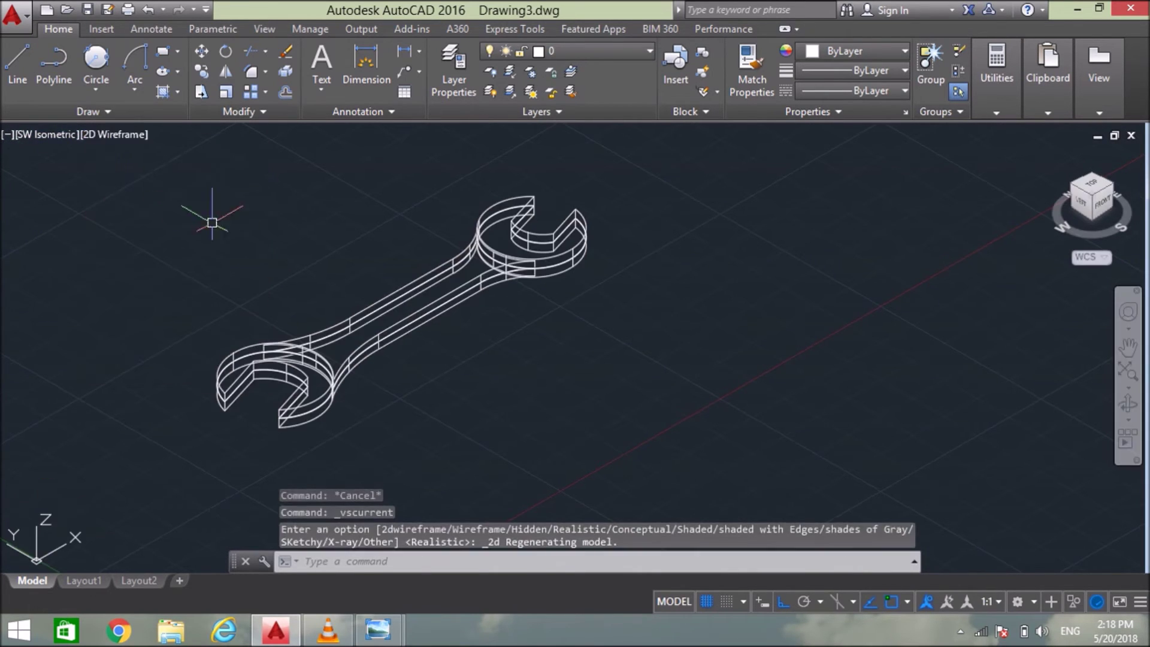
{"action": "scroll", "coordinate": [395, 278], "scroll_direction": "up", "scroll_amount": 4}
{"action": "scroll", "coordinate": [411, 278], "scroll_direction": "down", "scroll_amount": 2}
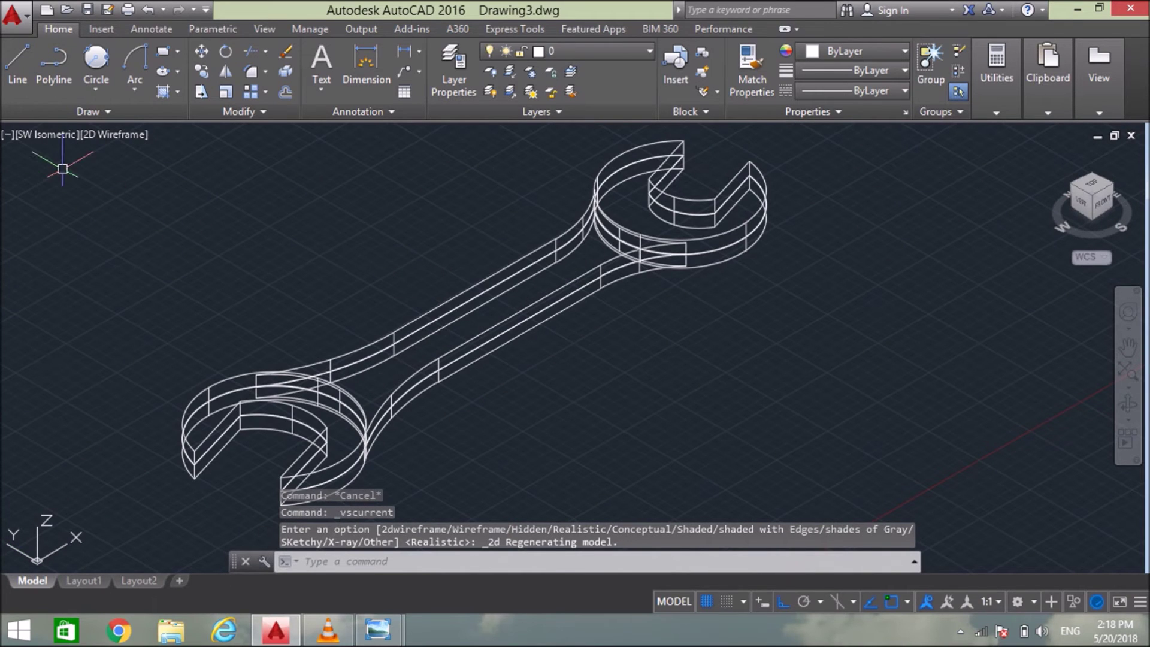
{"action": "left_click", "coordinate": [54, 134]}
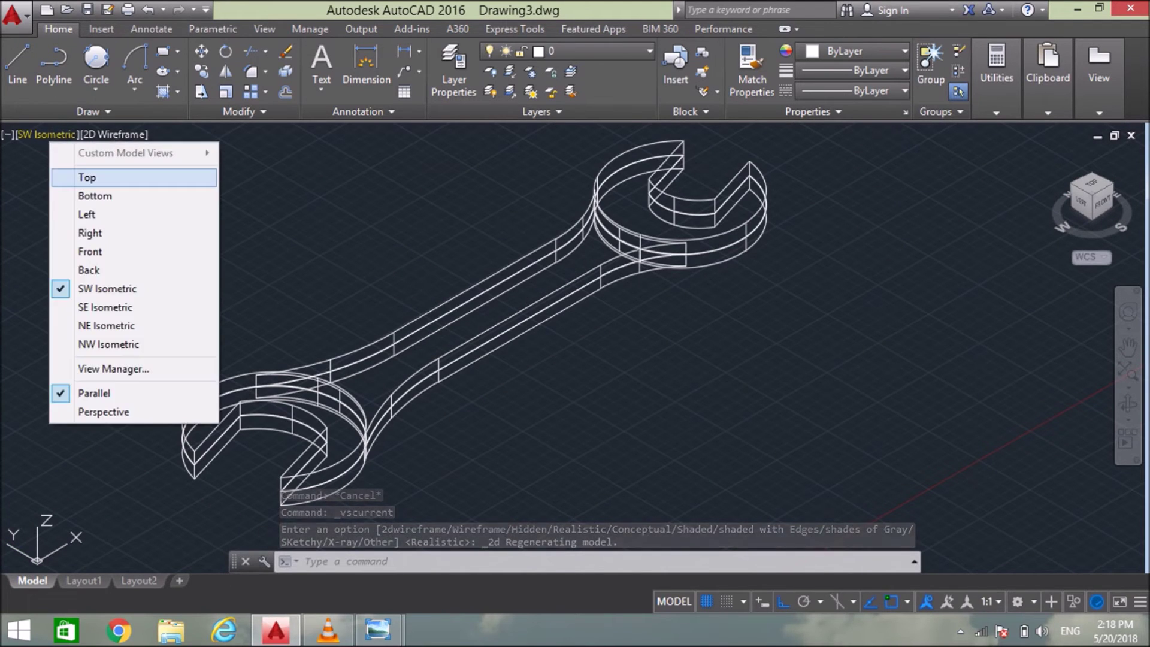
Switch to top view and draw a vertical line across the handle between its edge midpoints
{"action": "left_click", "coordinate": [83, 176]}
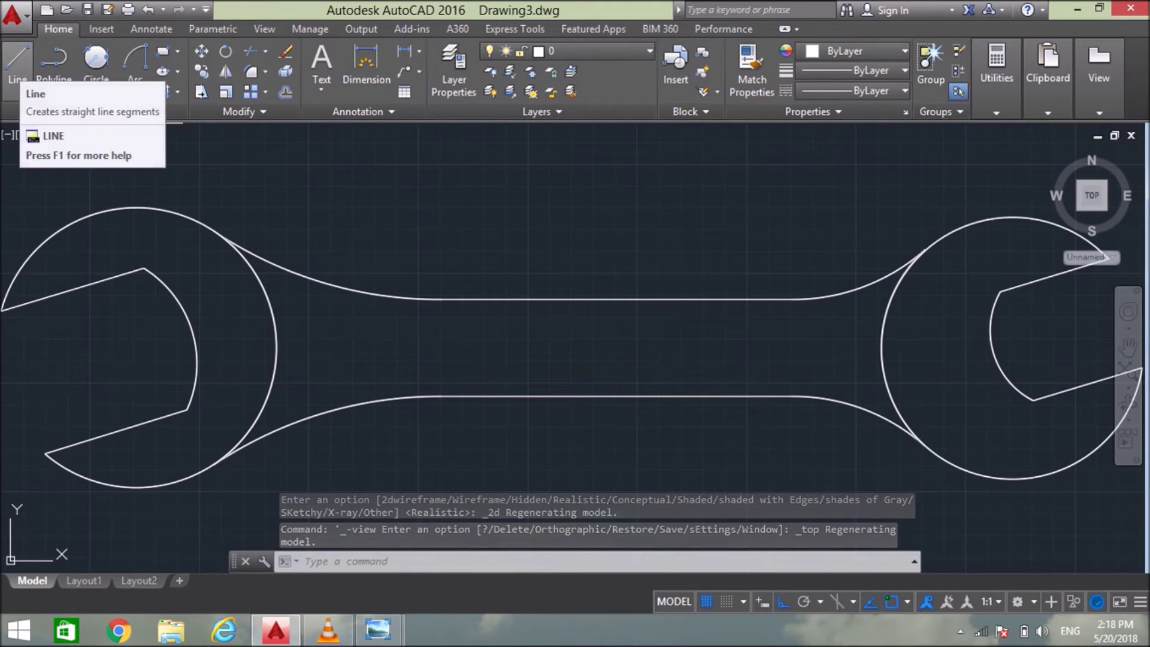
{"action": "left_click", "coordinate": [17, 63]}
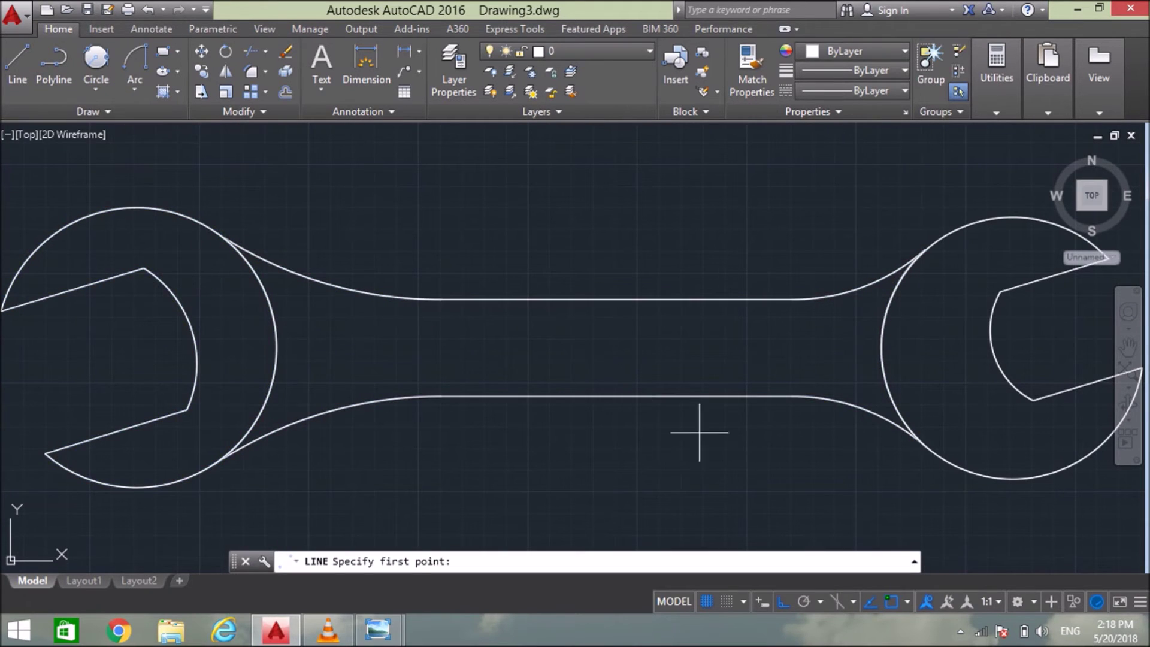
{"action": "left_click", "coordinate": [616, 396]}
{"action": "left_click", "coordinate": [616, 299]}
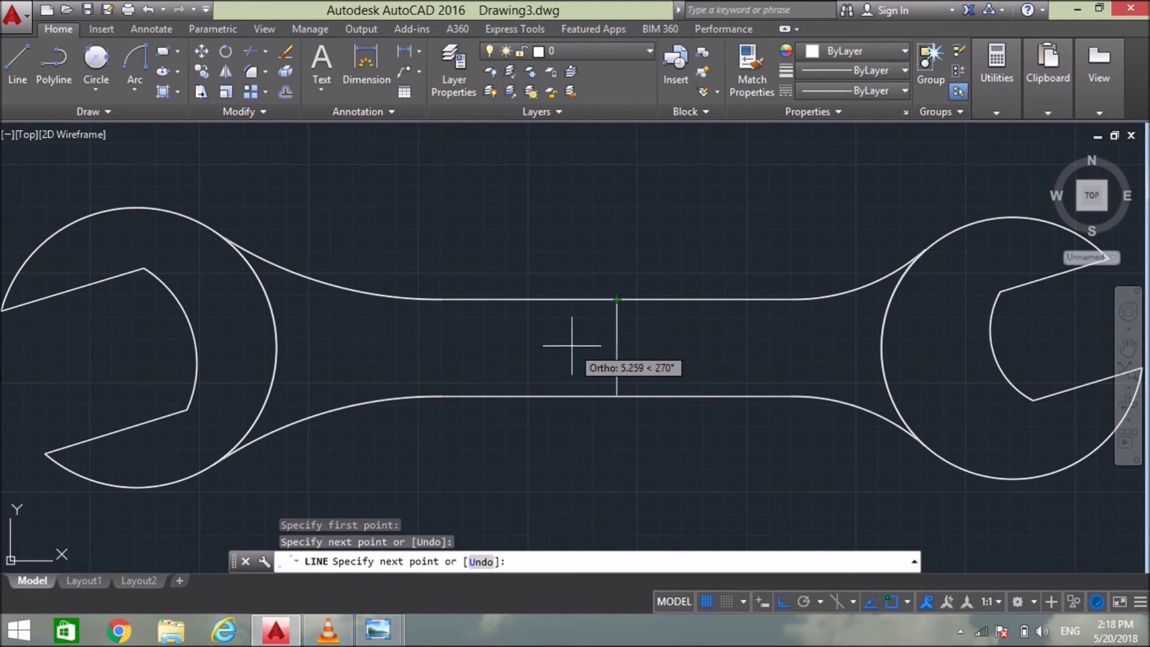
{"action": "key", "text": "Return"}
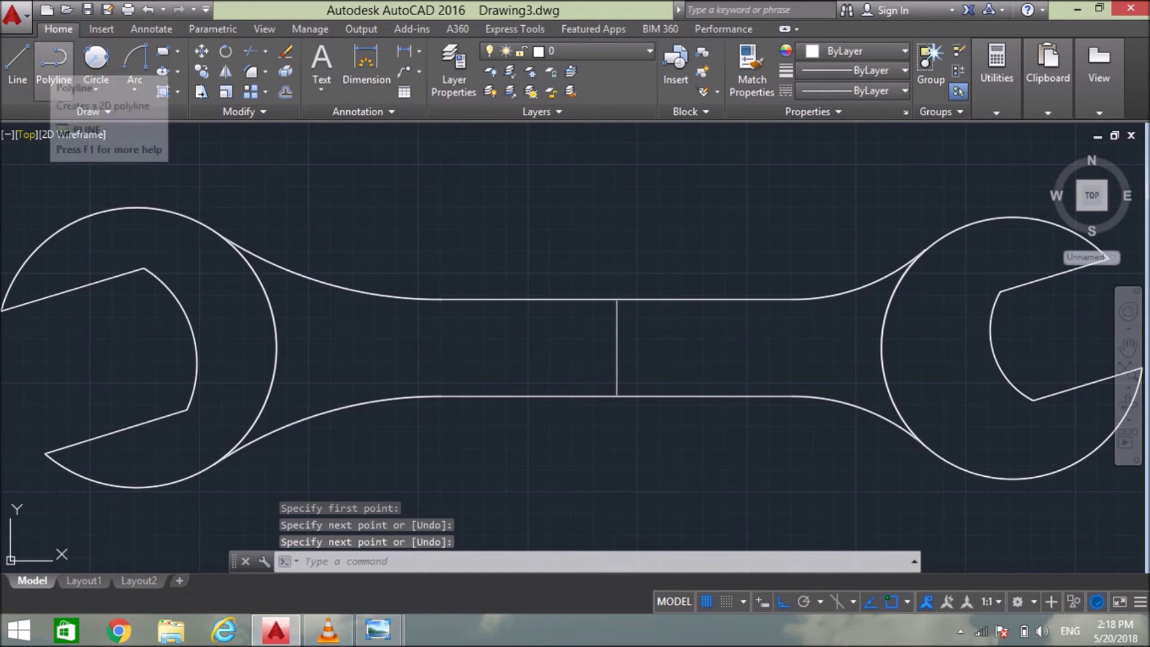
Start a polyline on the vertical line with a first 3-unit segment
{"action": "left_click", "coordinate": [54, 60]}
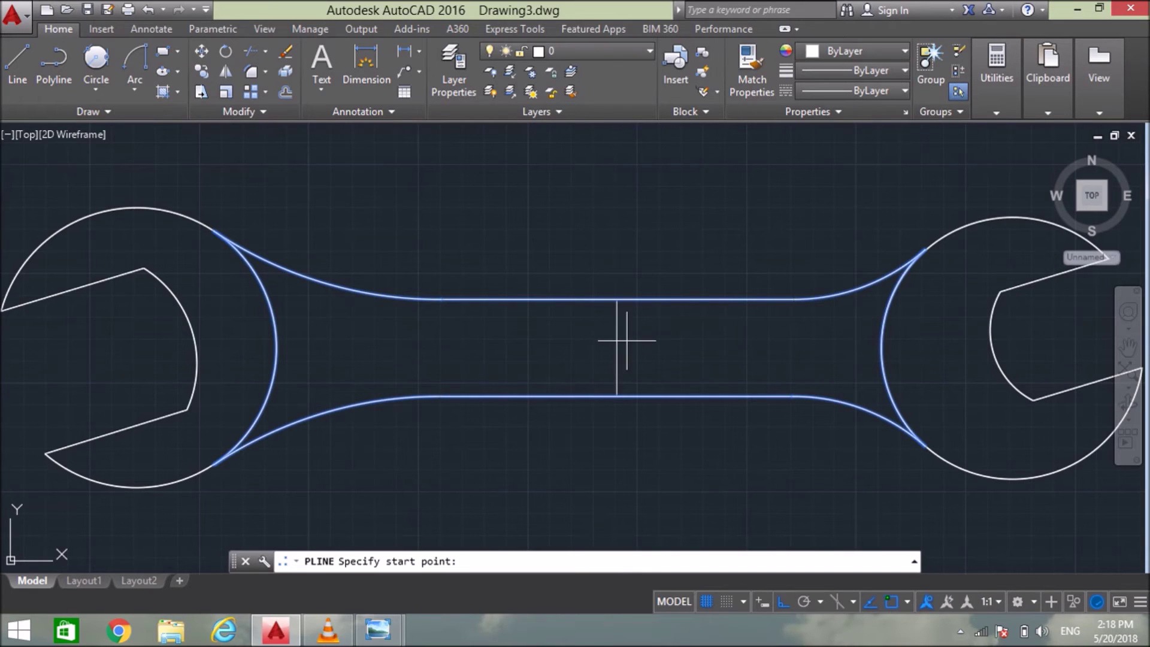
{"action": "scroll", "coordinate": [615, 364], "scroll_direction": "up", "scroll_amount": 4}
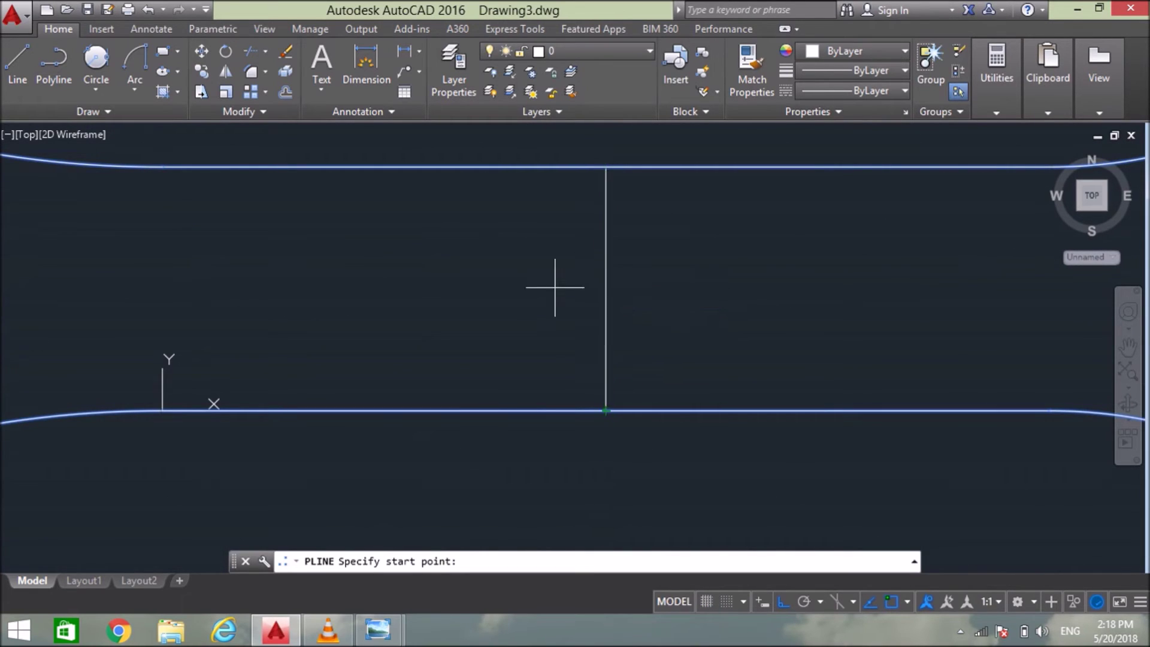
{"action": "key", "text": "Escape"}
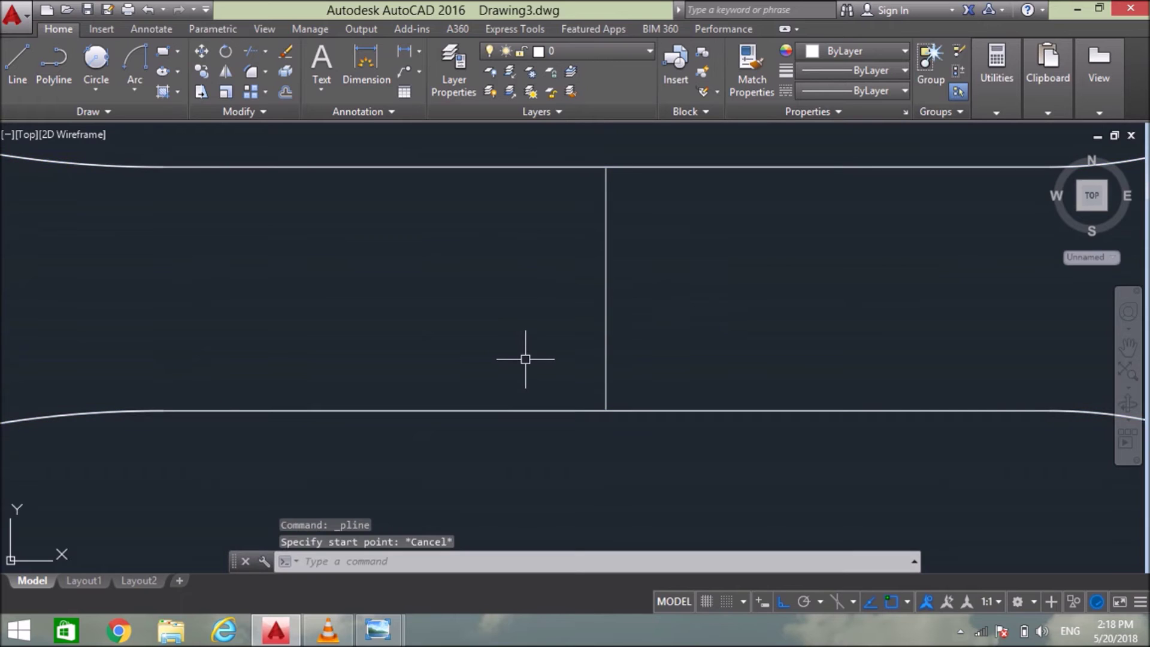
{"action": "left_click", "coordinate": [605, 290]}
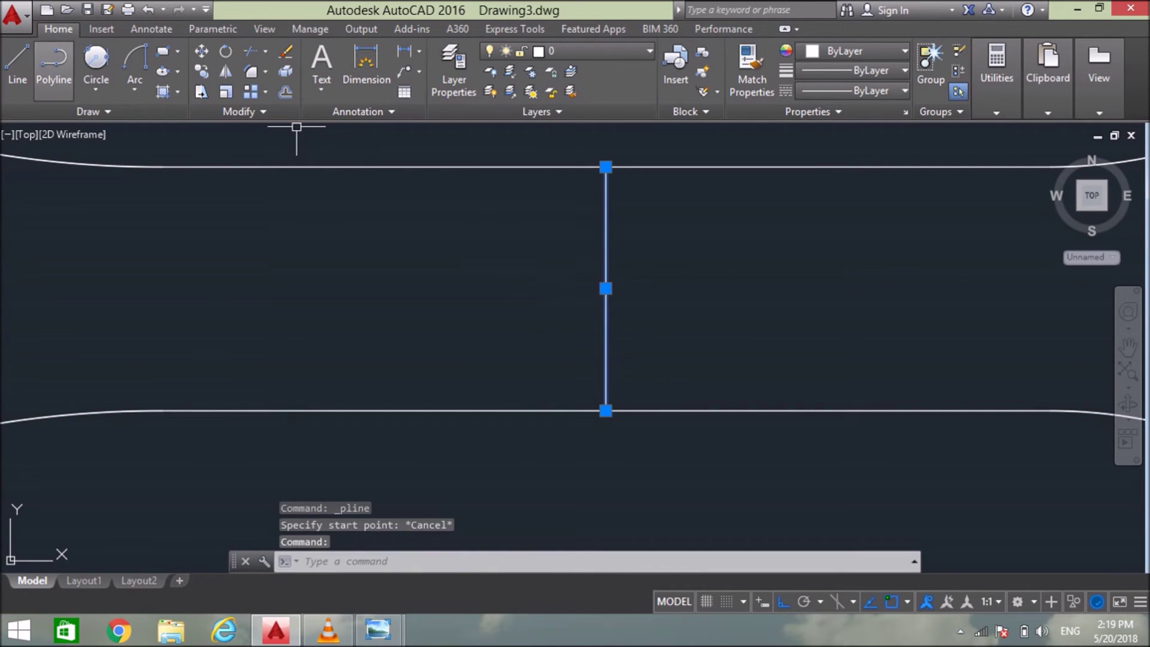
{"action": "left_click", "coordinate": [53, 63]}
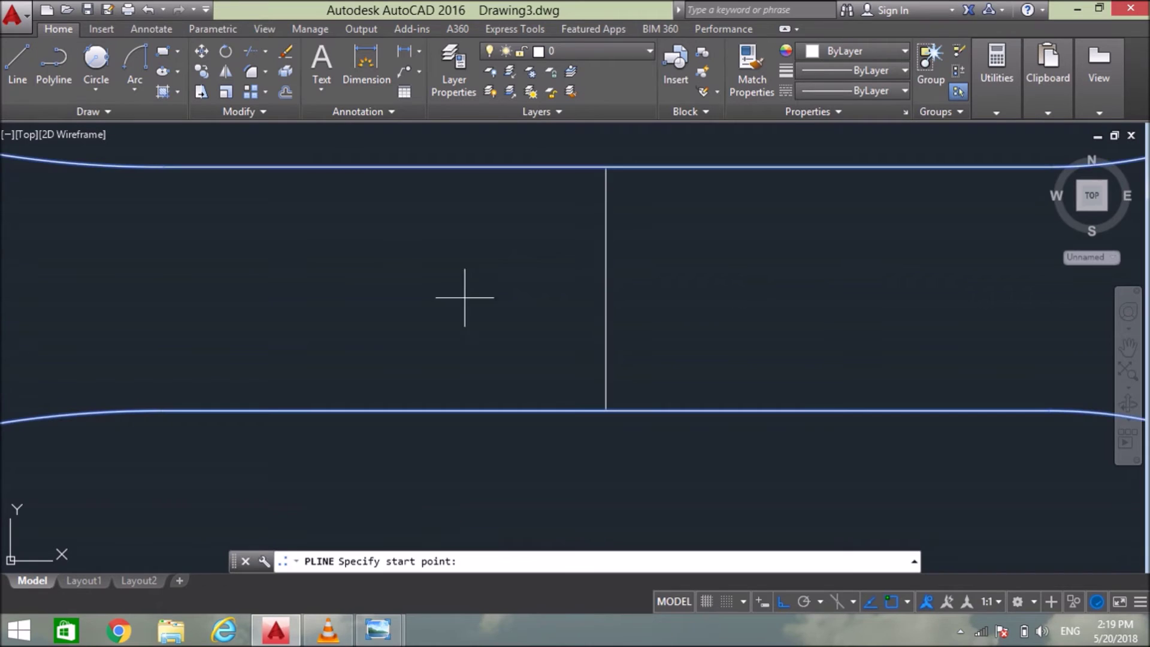
{"action": "left_click", "coordinate": [609, 285]}
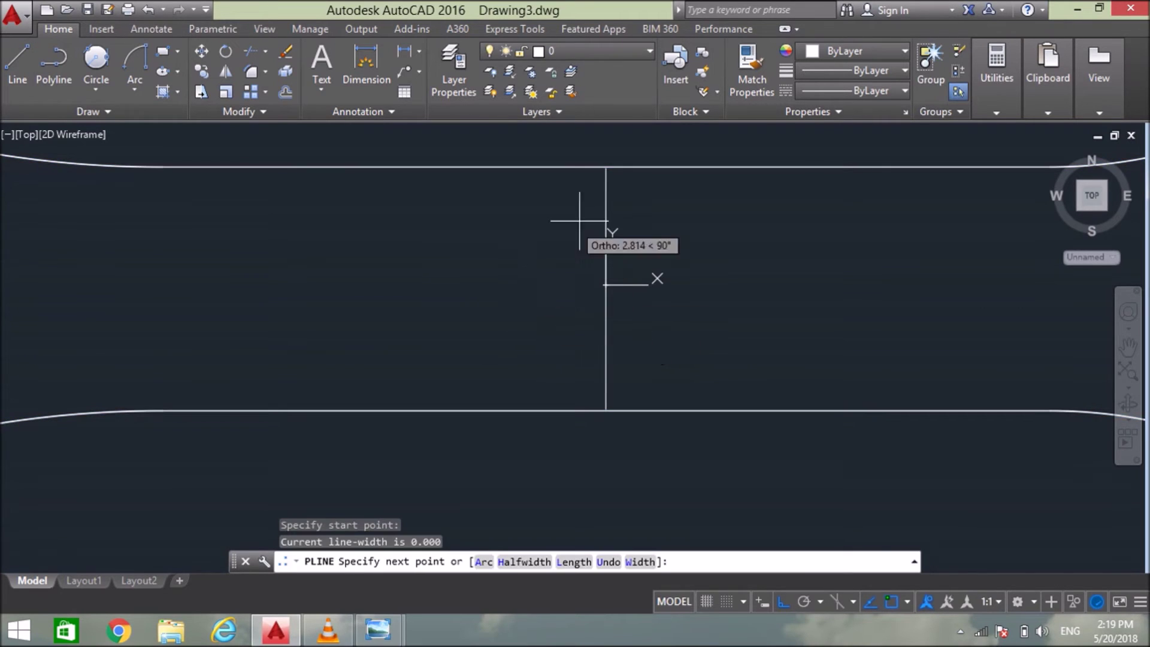
{"action": "scroll", "coordinate": [608, 185], "scroll_direction": "up", "scroll_amount": 4}
{"action": "scroll", "coordinate": [616, 257], "scroll_direction": "down", "scroll_amount": 6}
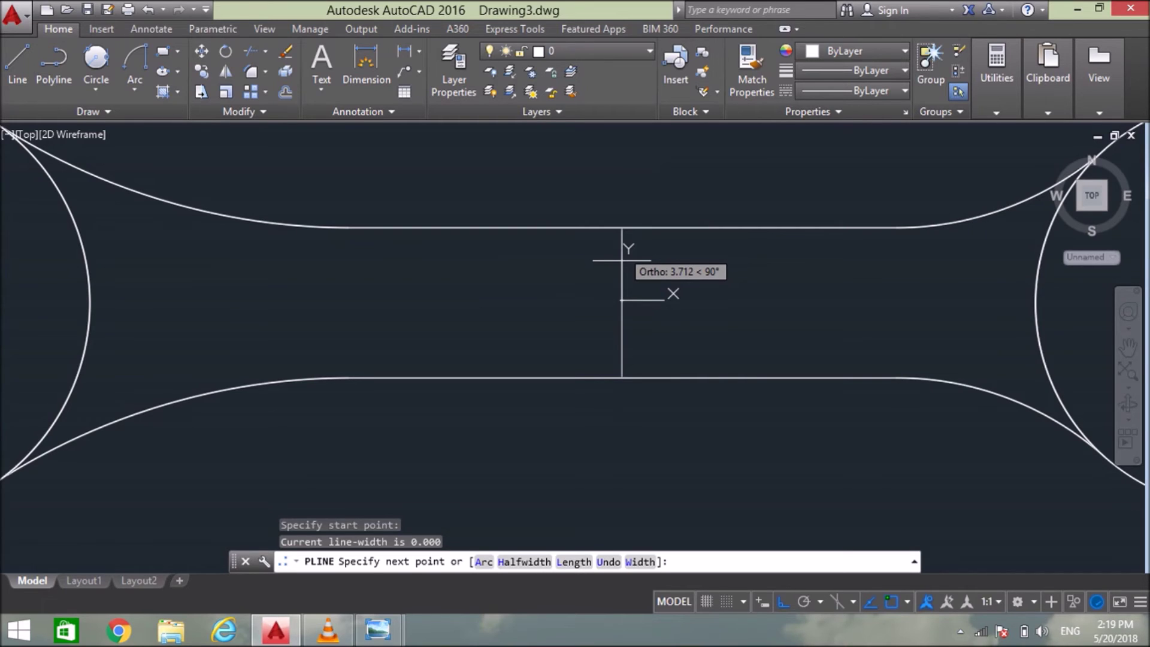
{"action": "type", "text": "3"}
{"action": "key", "text": "Return"}
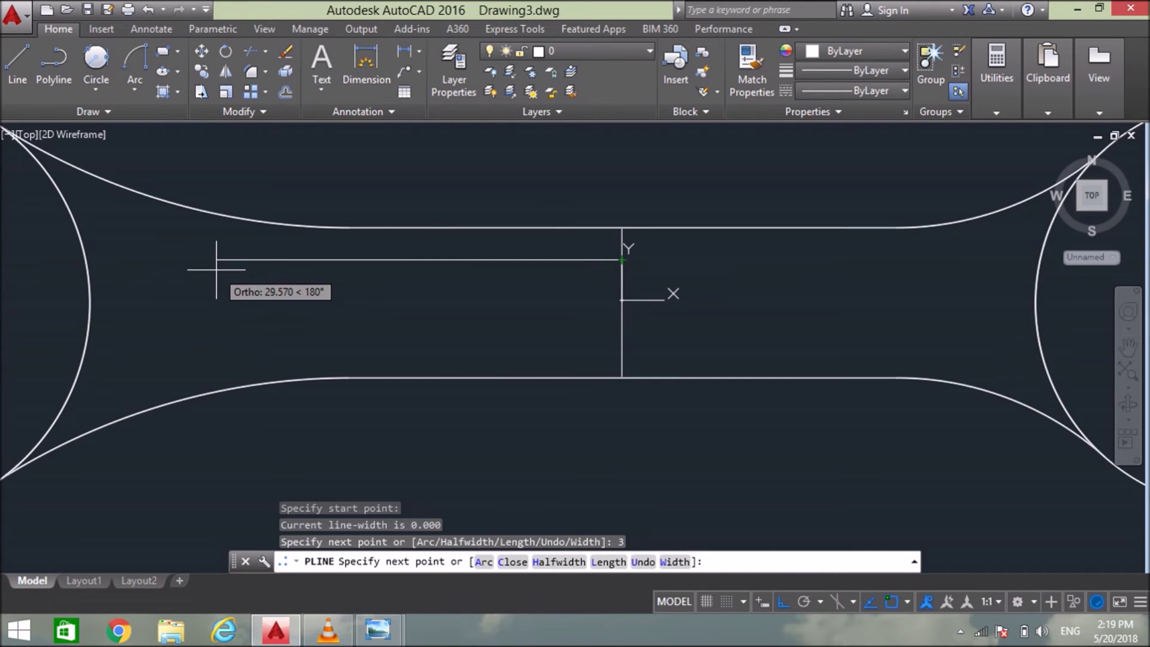
Continue the polyline with a 25-unit straight edge and a 6-unit arc at the left end
{"action": "type", "text": "25"}
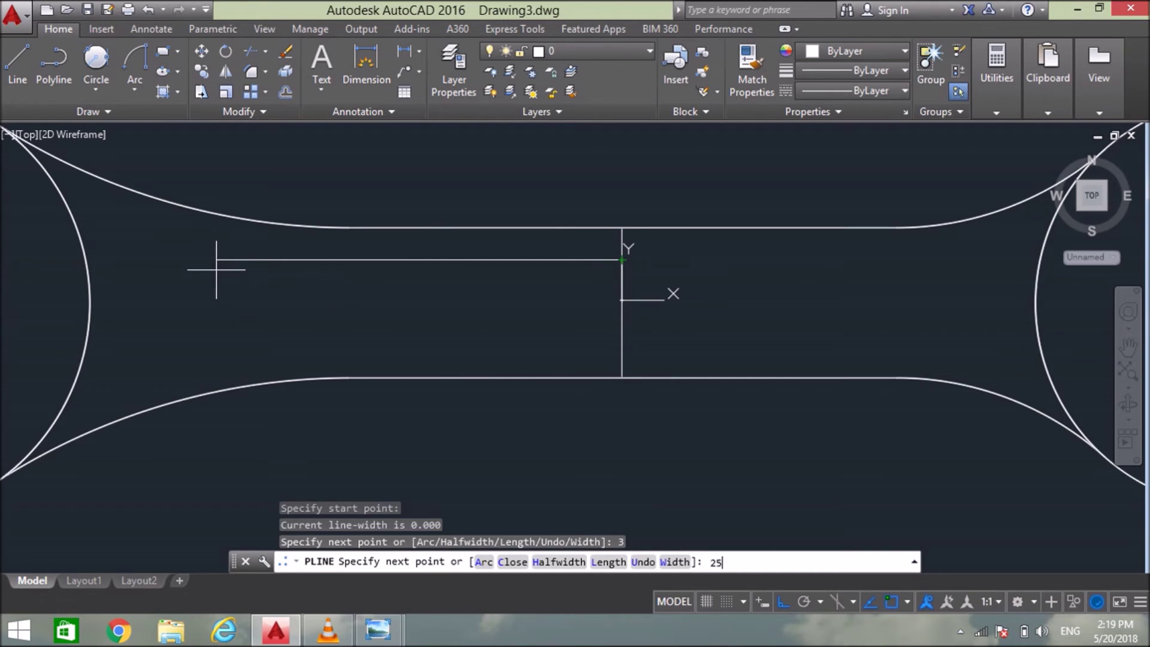
{"action": "key", "text": "Return"}
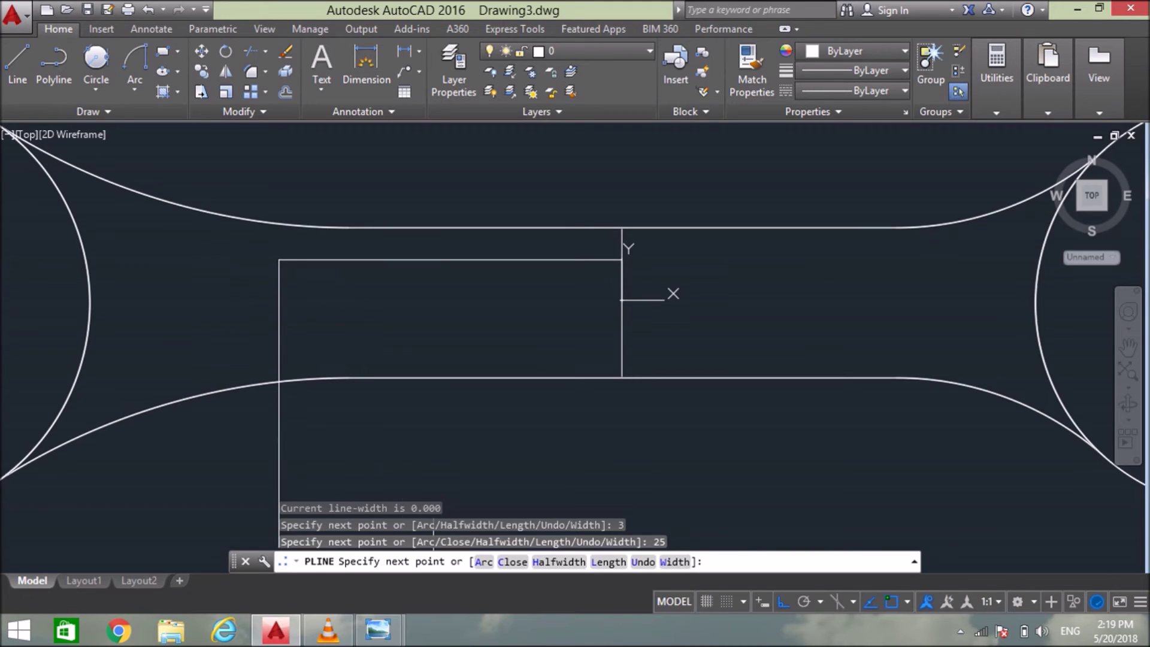
{"action": "type", "text": "A"}
{"action": "key", "text": "Return"}
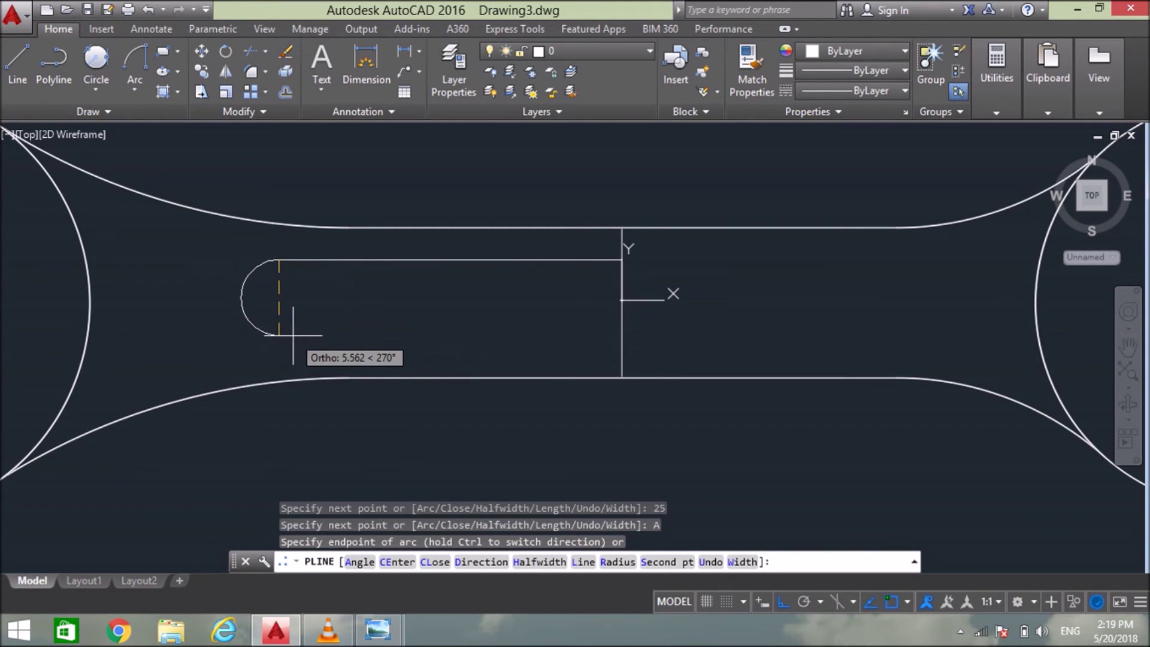
{"action": "type", "text": "6"}
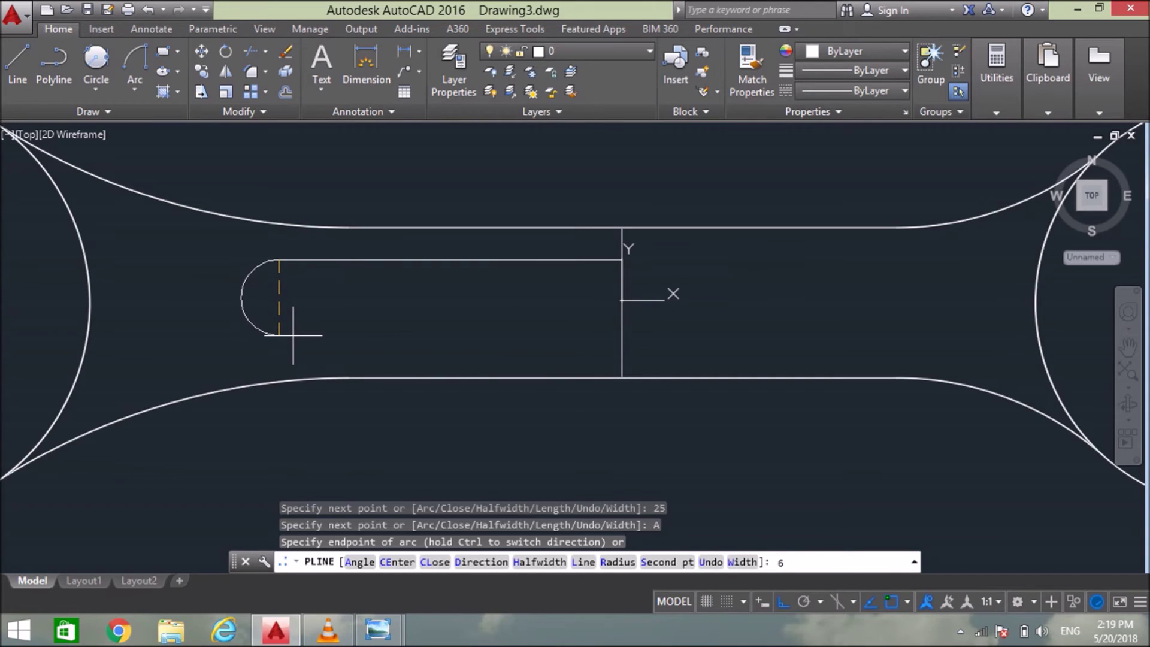
{"action": "key", "text": "Return"}
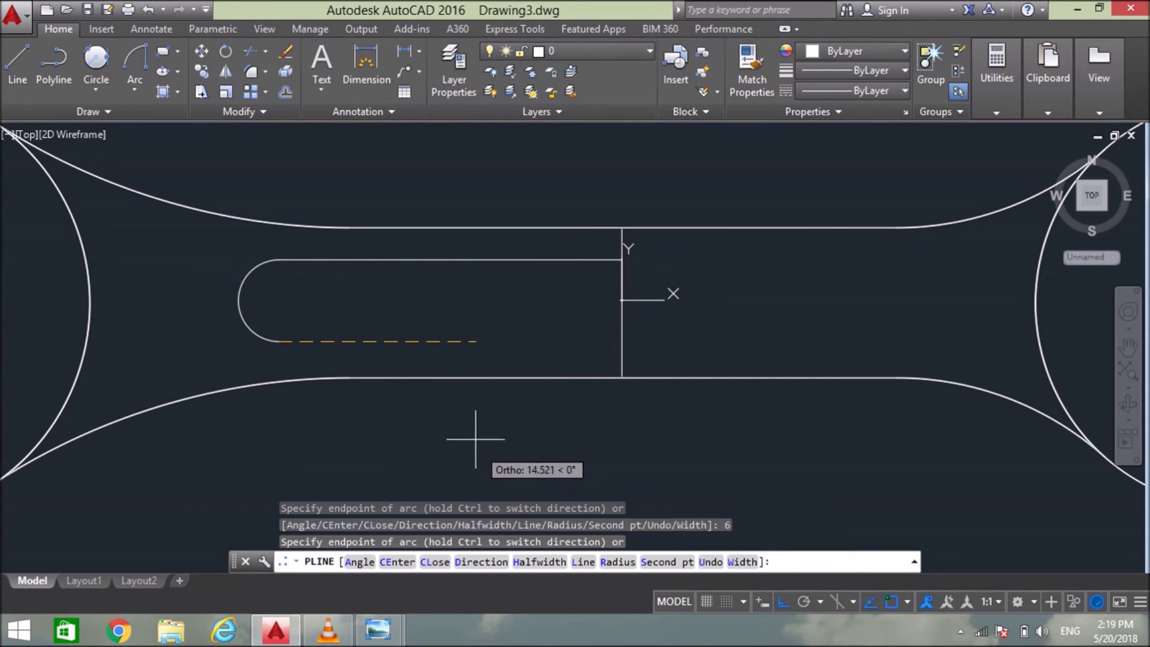
{"action": "type", "text": "l"}
{"action": "key", "text": "Return"}
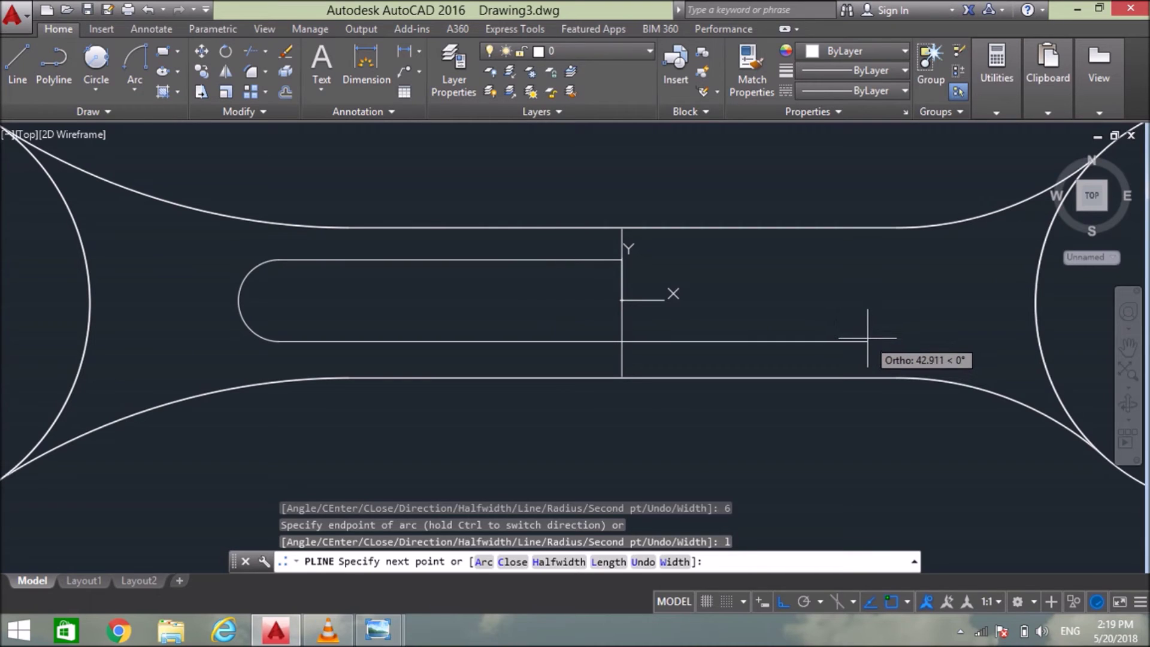
Add the 50-unit lower edge and a 6-unit right-end arc, closing the slot at its start point
{"action": "type", "text": "50"}
{"action": "key", "text": "Return"}
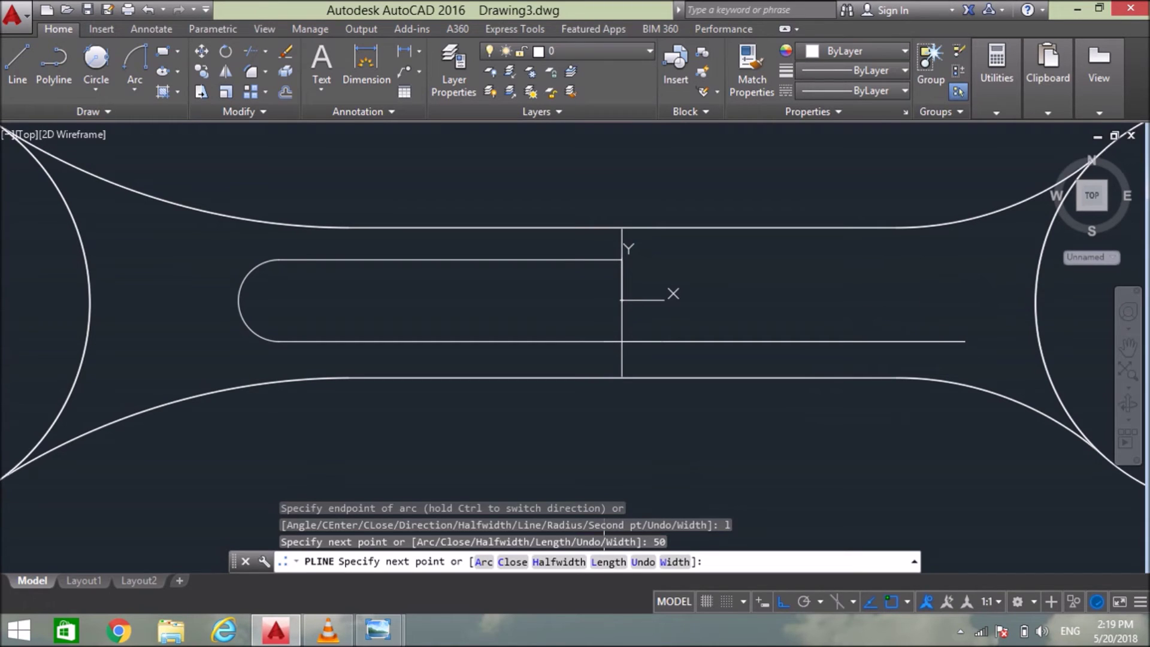
{"action": "left_click", "coordinate": [483, 561]}
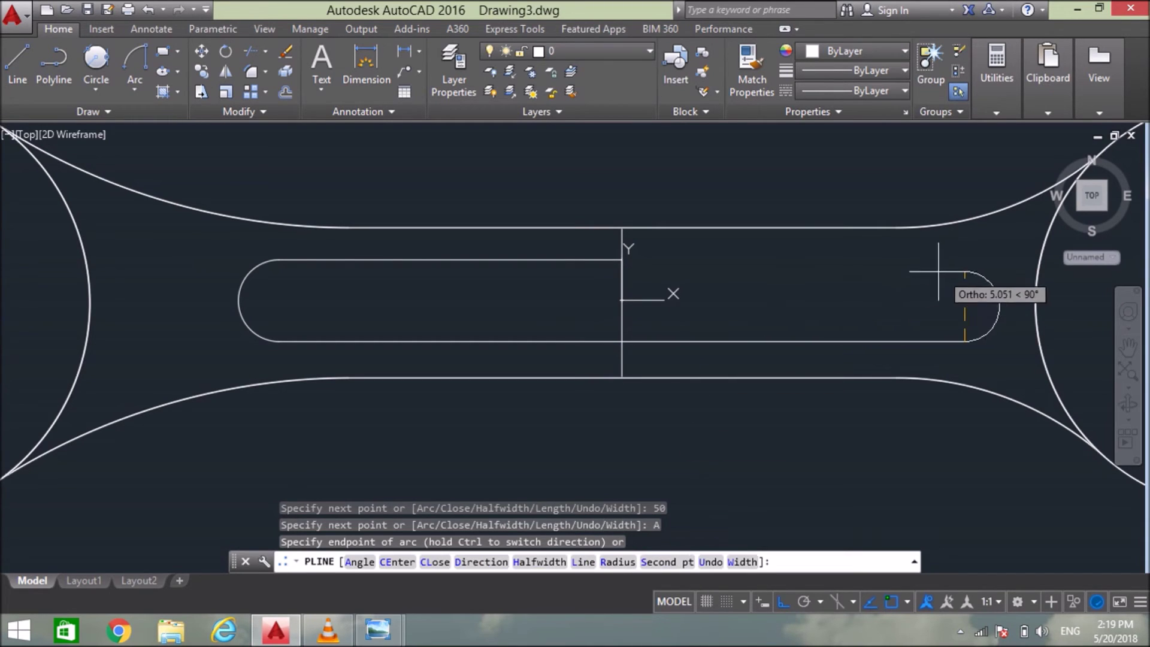
{"action": "type", "text": "6"}
{"action": "key", "text": "Return"}
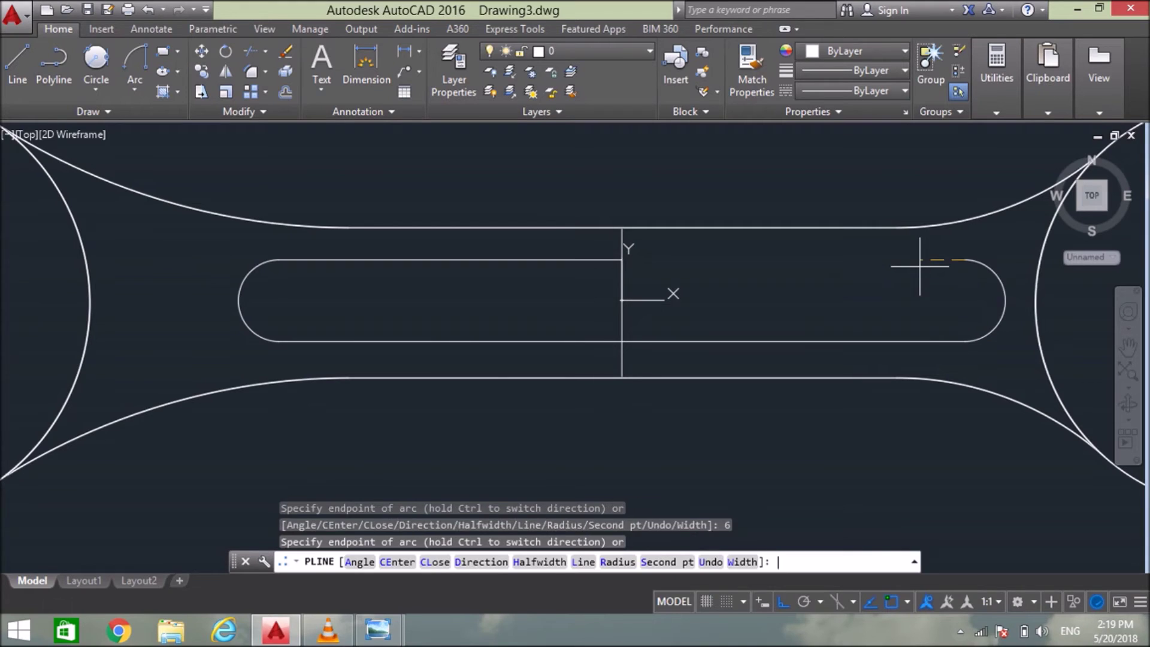
{"action": "type", "text": "l"}
{"action": "key", "text": "Return"}
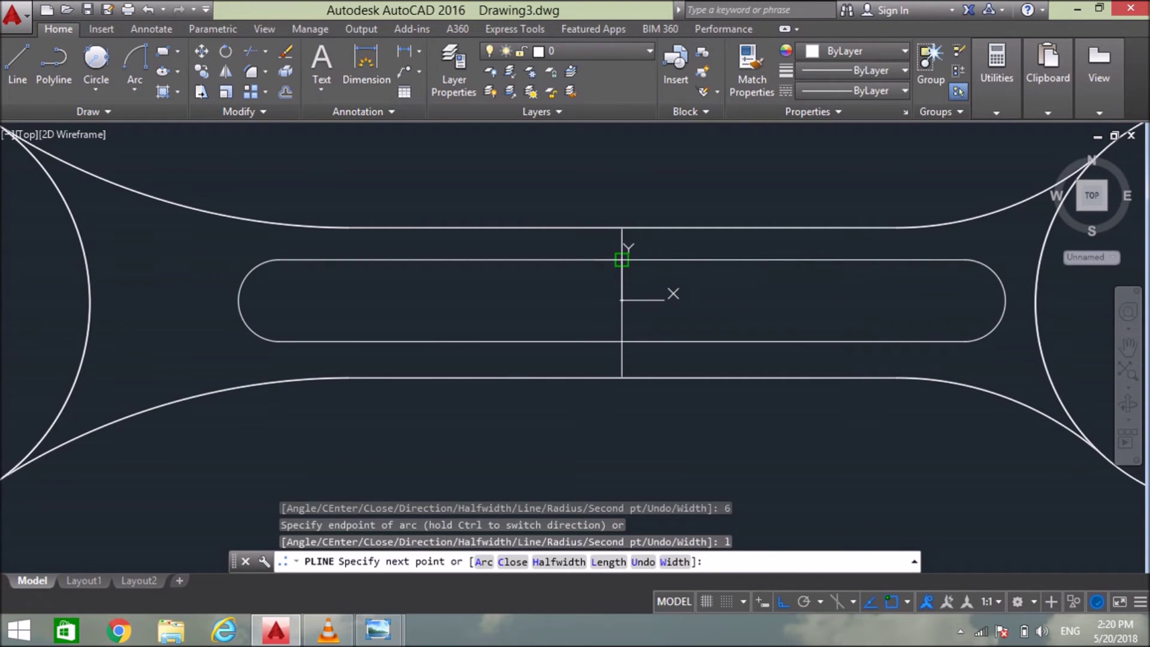
{"action": "left_click", "coordinate": [621, 259]}
{"action": "key", "text": "Return"}
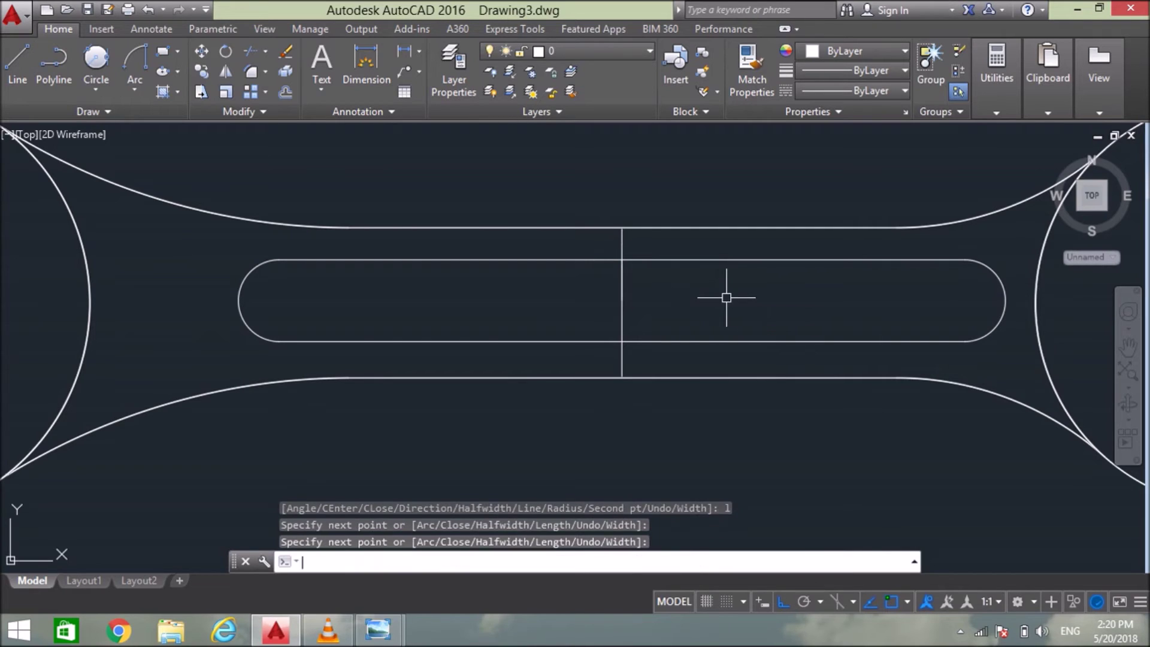
Erase the vertical construction line, explode the slot polyline and delete its short centre segment
{"action": "left_click", "coordinate": [620, 363]}
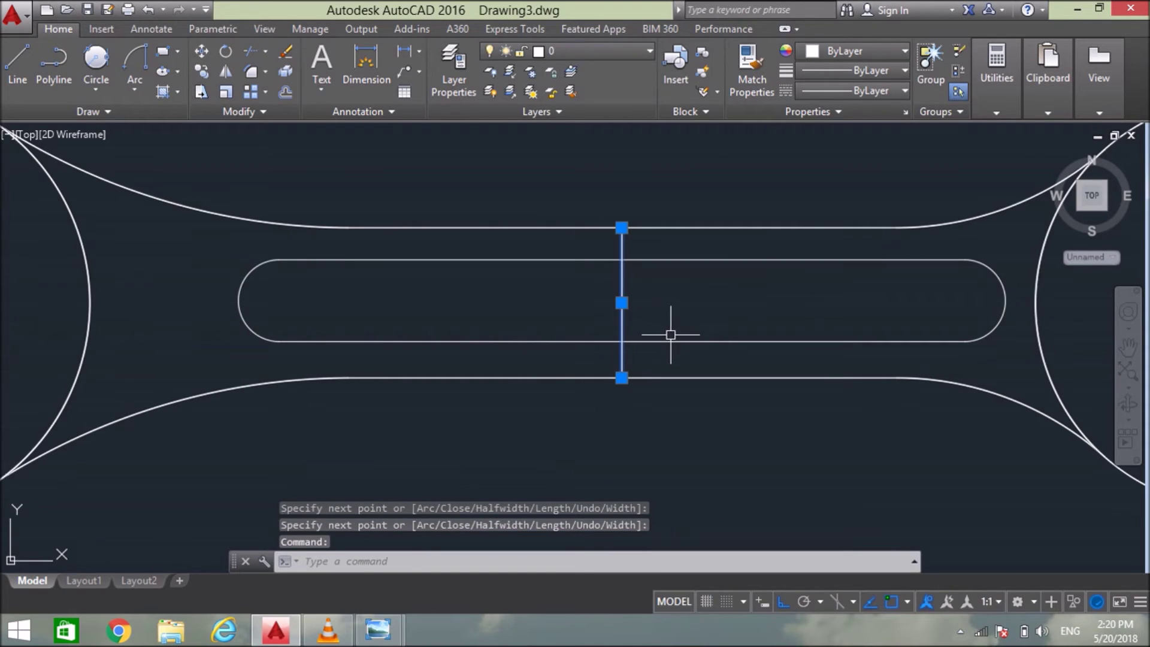
{"action": "key", "text": "Delete"}
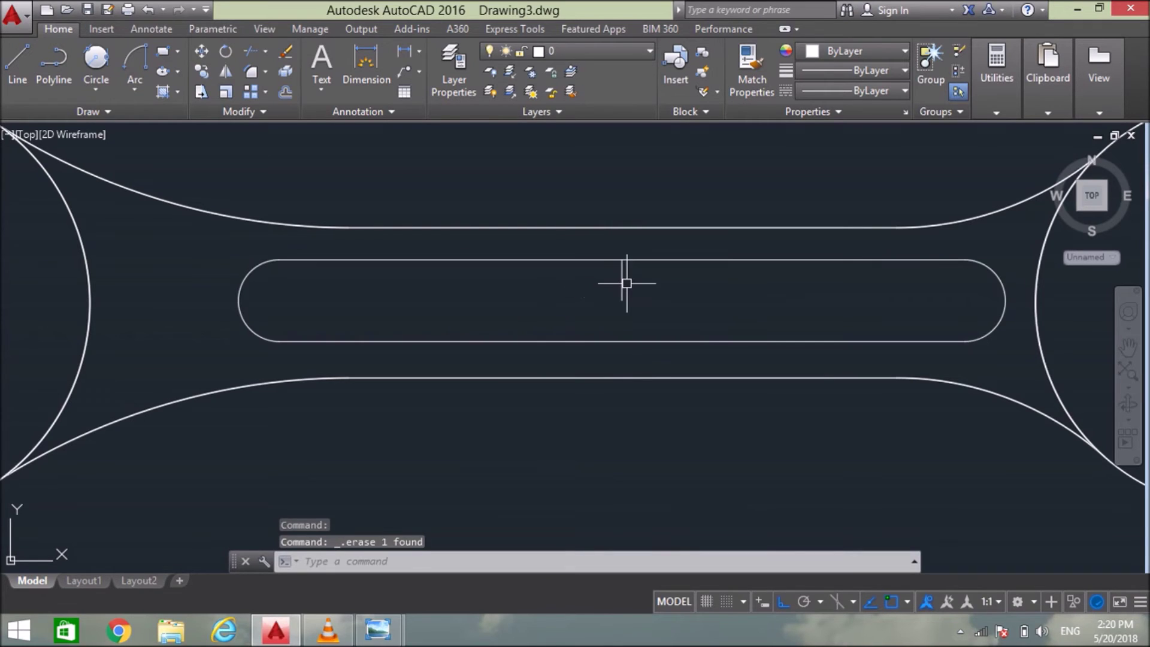
{"action": "left_click", "coordinate": [624, 283]}
{"action": "mouse_move", "coordinate": [621, 261]}
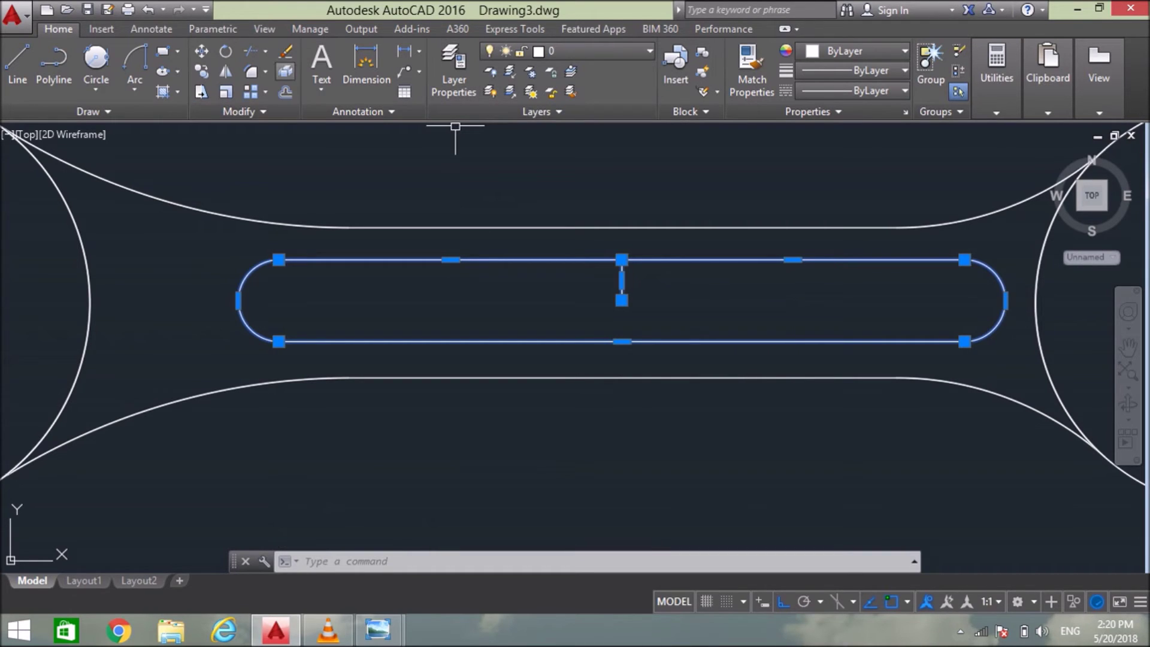
{"action": "left_click", "coordinate": [285, 72]}
{"action": "left_click", "coordinate": [623, 287]}
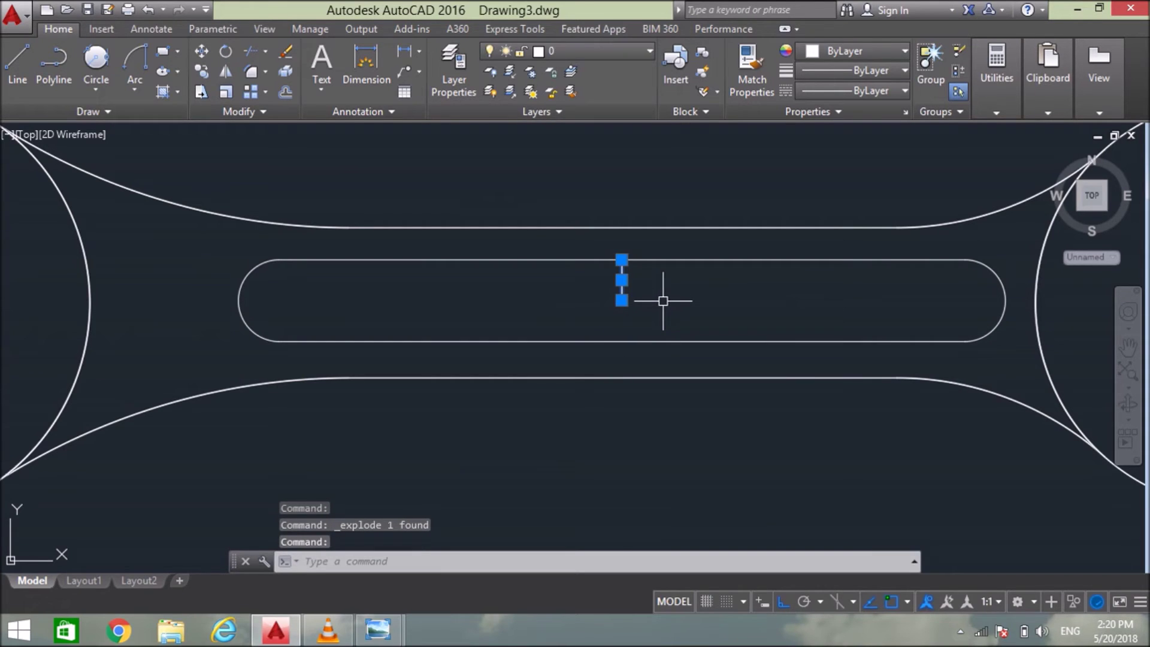
{"action": "key", "text": "Delete"}
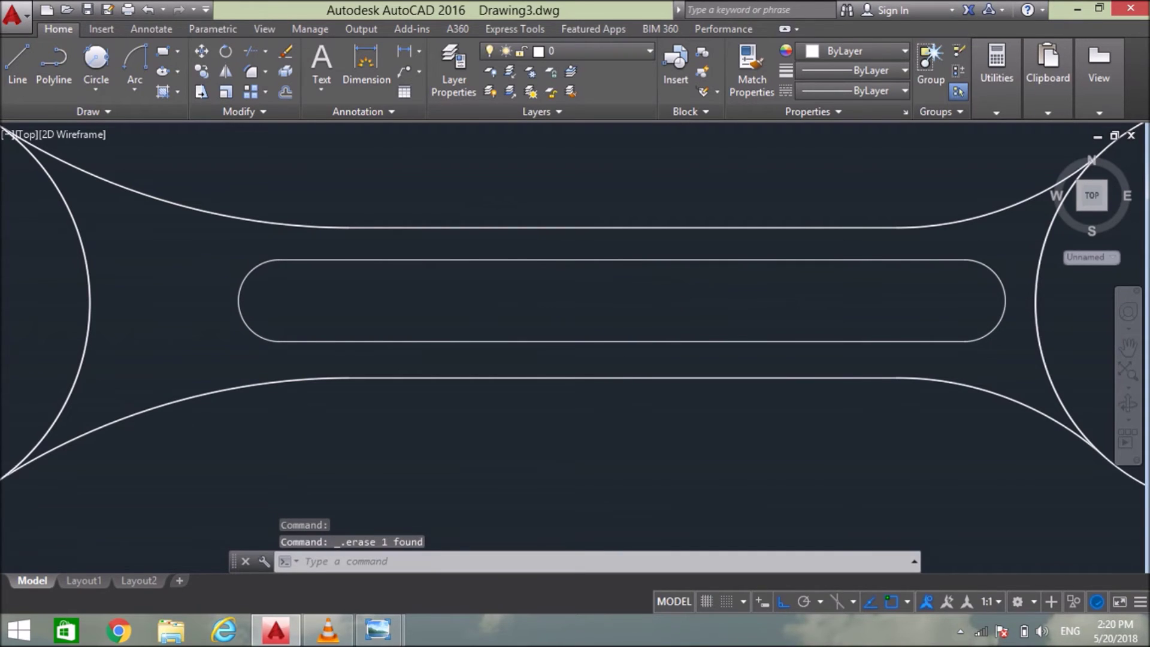
{"action": "scroll", "coordinate": [567, 308], "scroll_direction": "down", "scroll_amount": 4}
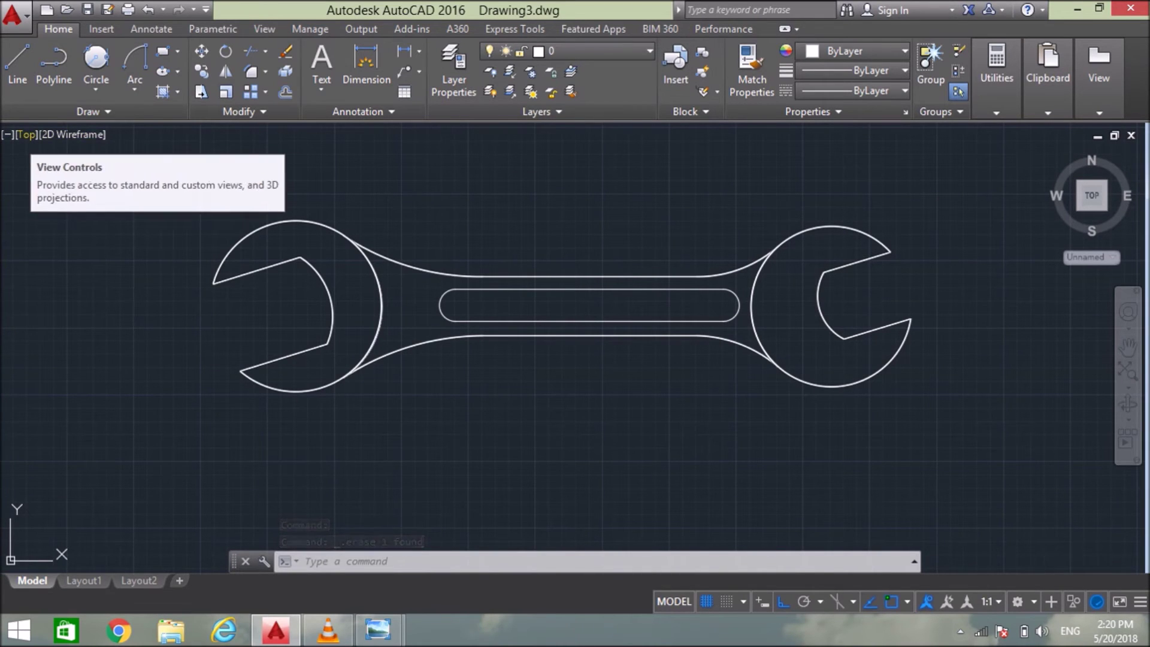
Switch the viewport to the SW Isometric view
{"action": "left_click", "coordinate": [26, 135]}
{"action": "left_click", "coordinate": [89, 288]}
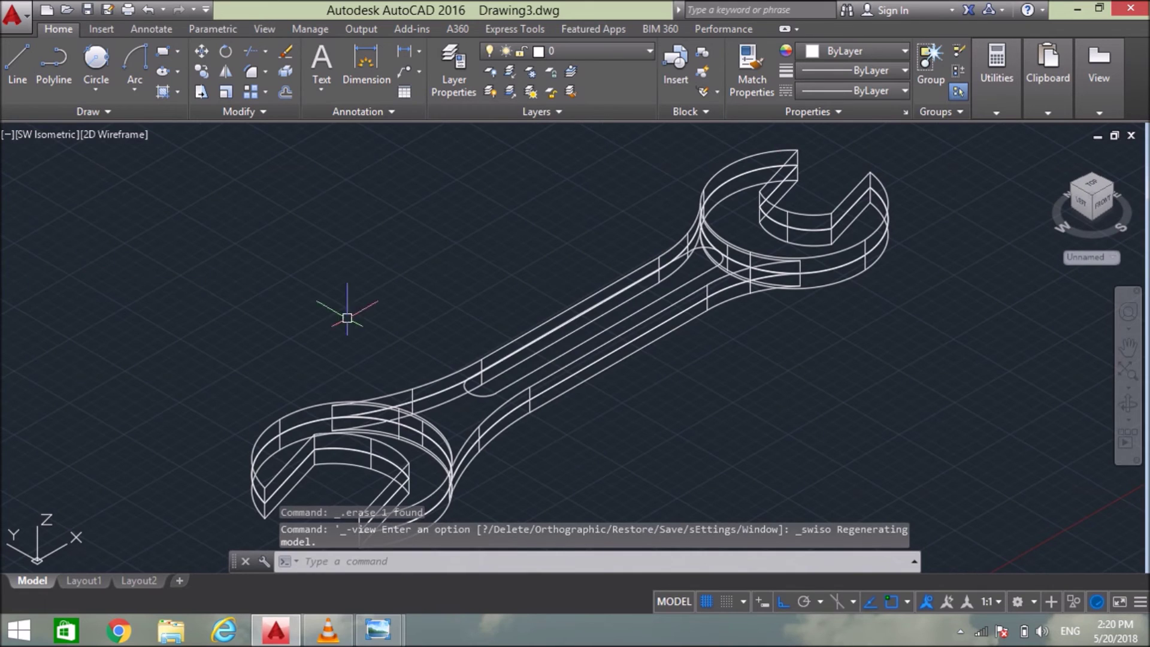
{"action": "scroll", "coordinate": [359, 347], "scroll_direction": "up", "scroll_amount": 6}
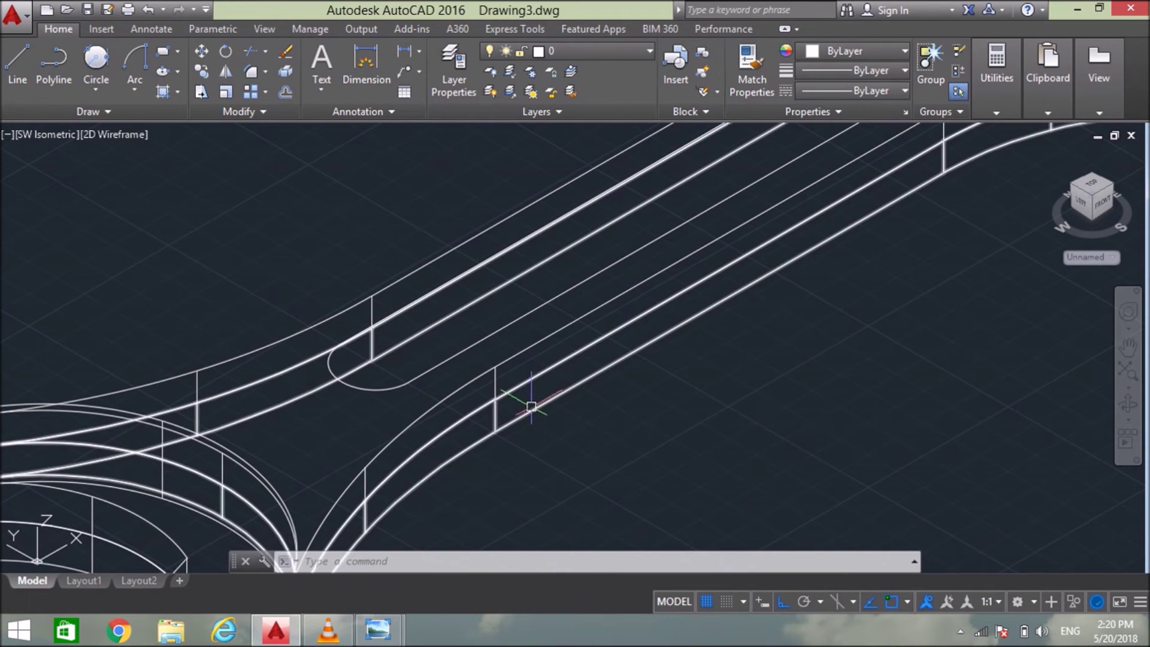
{"action": "scroll", "coordinate": [489, 322], "scroll_direction": "down", "scroll_amount": 2}
{"action": "scroll", "coordinate": [494, 311], "scroll_direction": "up", "scroll_amount": 2}
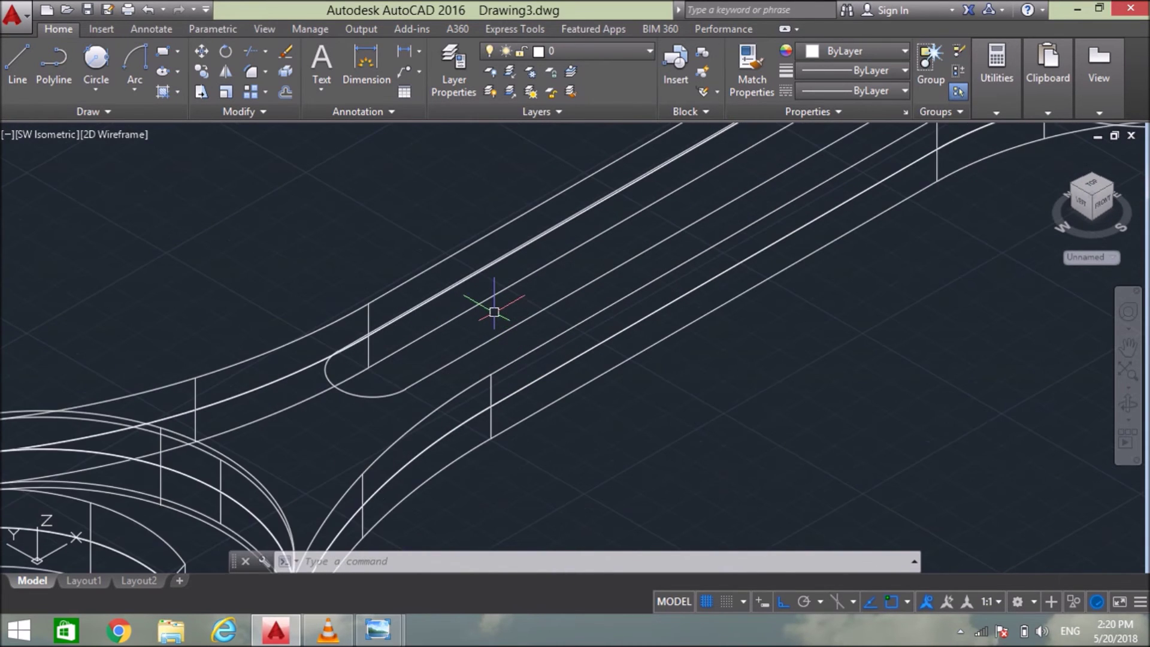
Select the slot's two end arcs and its two long edges
{"action": "left_click", "coordinate": [365, 393]}
{"action": "left_click", "coordinate": [440, 362]}
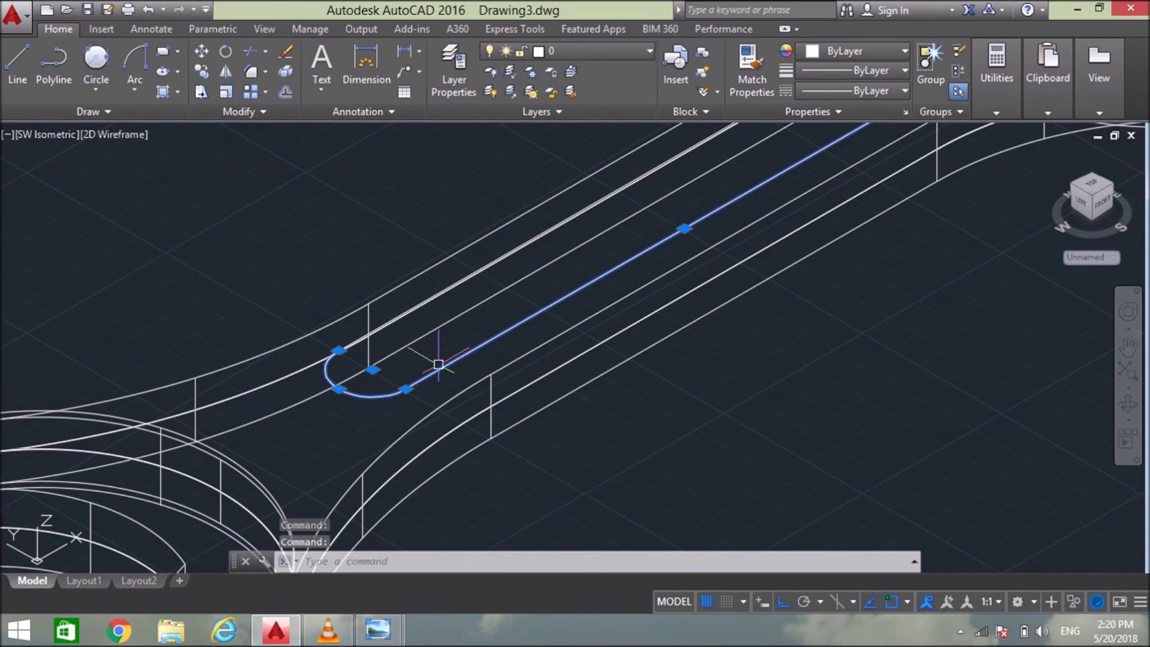
{"action": "scroll", "coordinate": [460, 372], "scroll_direction": "down", "scroll_amount": 3}
{"action": "scroll", "coordinate": [604, 249], "scroll_direction": "up", "scroll_amount": 3}
{"action": "scroll", "coordinate": [562, 245], "scroll_direction": "up", "scroll_amount": 3}
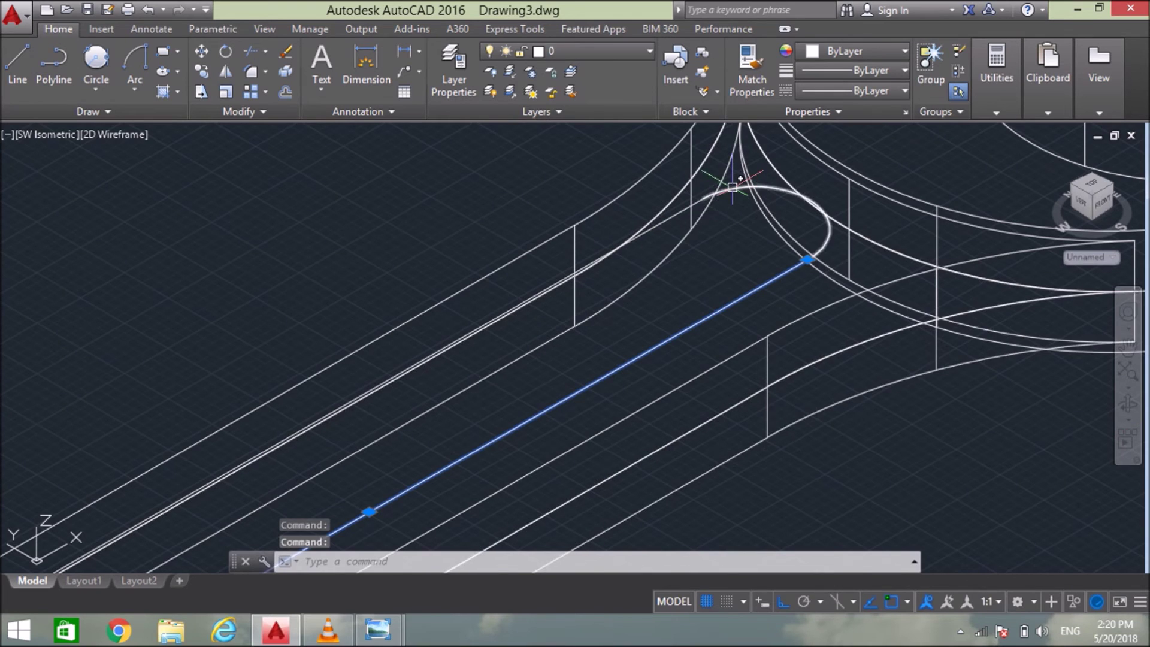
{"action": "left_click", "coordinate": [724, 191]}
{"action": "left_click", "coordinate": [655, 226]}
{"action": "scroll", "coordinate": [655, 226], "scroll_direction": "down", "scroll_amount": 2}
{"action": "scroll", "coordinate": [298, 476], "scroll_direction": "down", "scroll_amount": 1}
{"action": "scroll", "coordinate": [298, 476], "scroll_direction": "up", "scroll_amount": 3}
{"action": "middle_click_drag", "start_coordinate": [320, 423], "coordinate": [280, 260]}
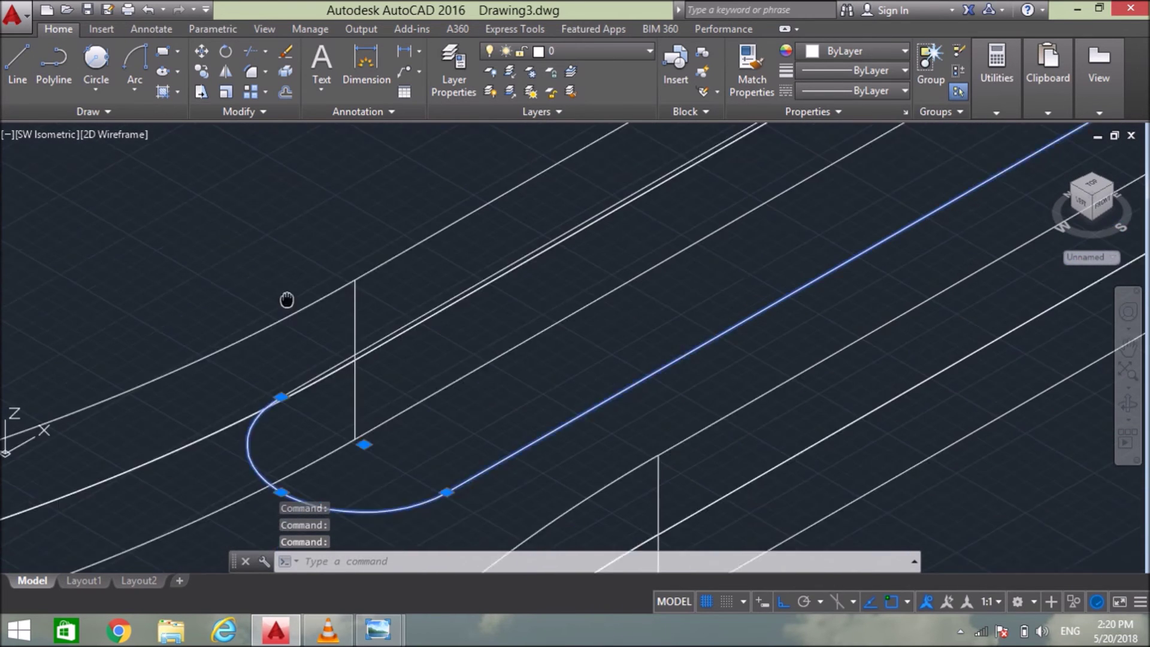
{"action": "scroll", "coordinate": [293, 339], "scroll_direction": "up", "scroll_amount": 1}
{"action": "scroll", "coordinate": [285, 301], "scroll_direction": "up", "scroll_amount": 2}
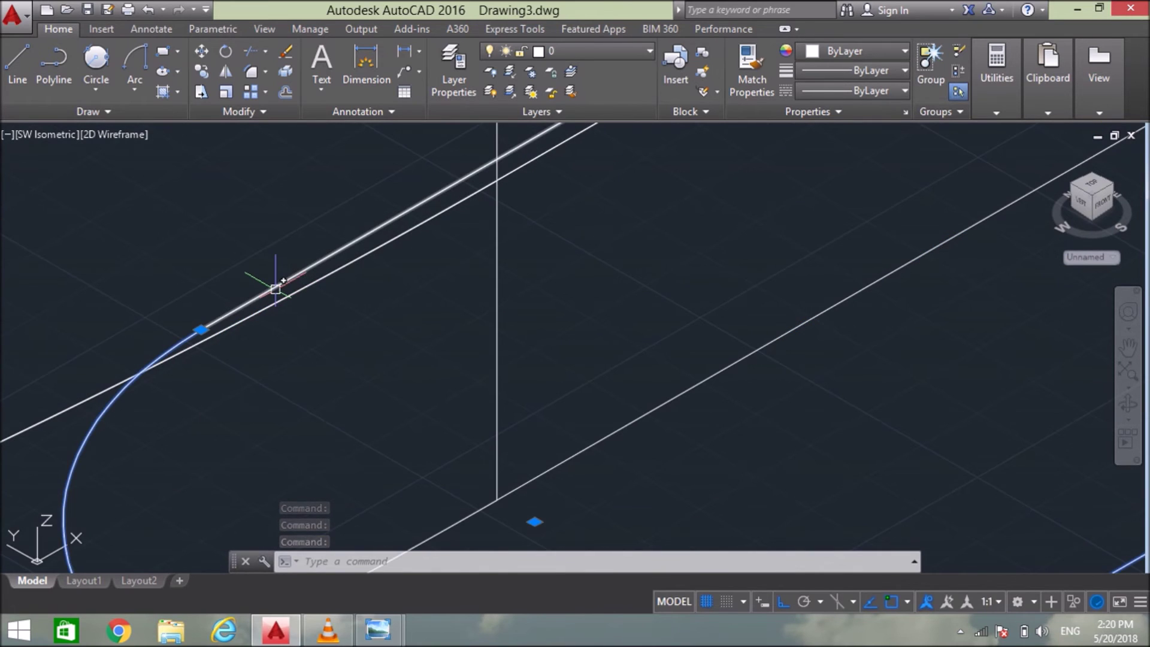
{"action": "scroll", "coordinate": [276, 290], "scroll_direction": "down", "scroll_amount": 2}
{"action": "scroll", "coordinate": [538, 318], "scroll_direction": "down", "scroll_amount": 3}
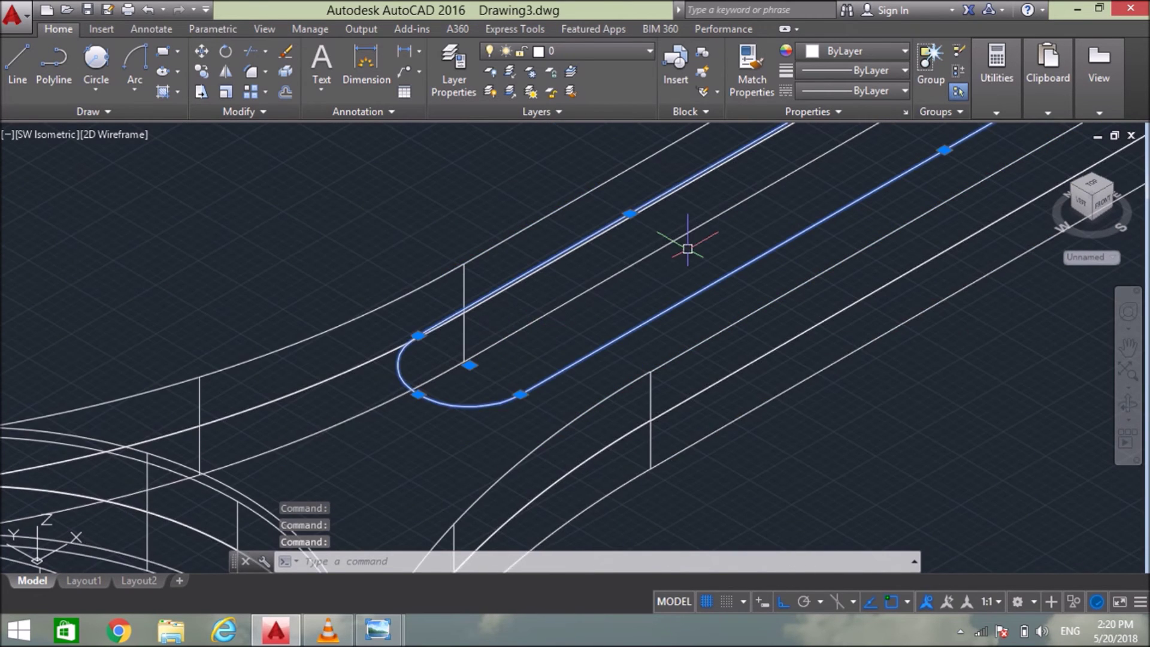
{"action": "scroll", "coordinate": [659, 305], "scroll_direction": "down", "scroll_amount": 1}
{"action": "scroll", "coordinate": [713, 308], "scroll_direction": "down", "scroll_amount": 1}
{"action": "scroll", "coordinate": [804, 378], "scroll_direction": "down", "scroll_amount": 1}
{"action": "scroll", "coordinate": [662, 419], "scroll_direction": "down", "scroll_amount": 1}
{"action": "scroll", "coordinate": [658, 425], "scroll_direction": "down", "scroll_amount": 1}
Copy the slot outline 5 units below and 5 units above the original
{"action": "type", "text": "C"}
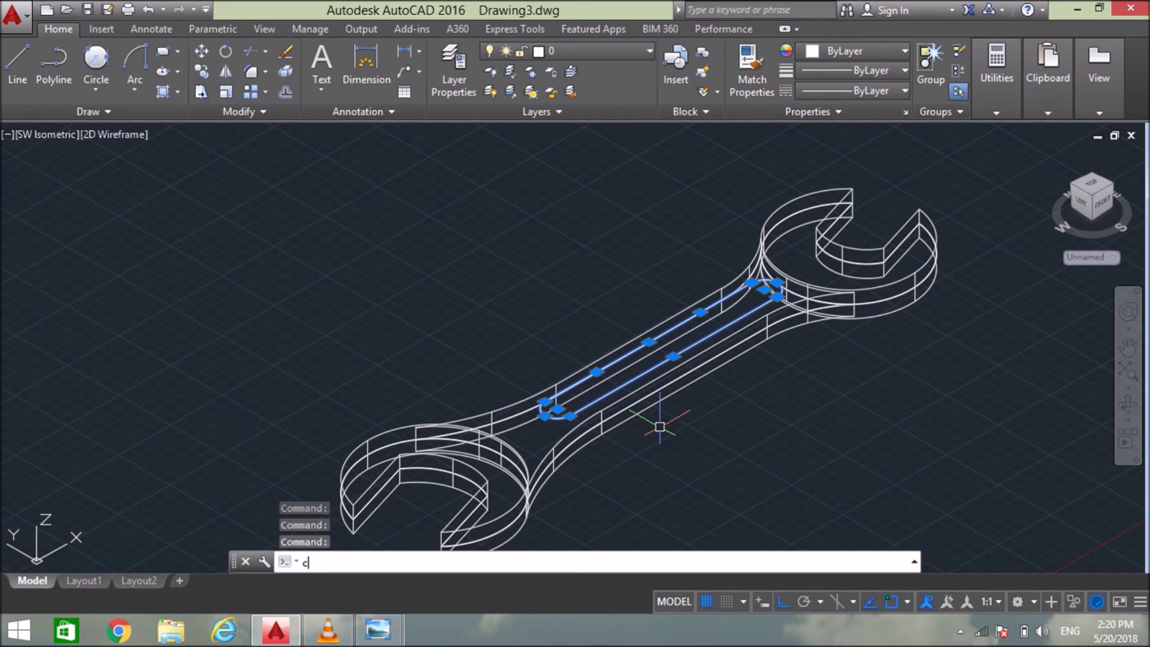
{"action": "type", "text": "o"}
{"action": "key", "text": "Return"}
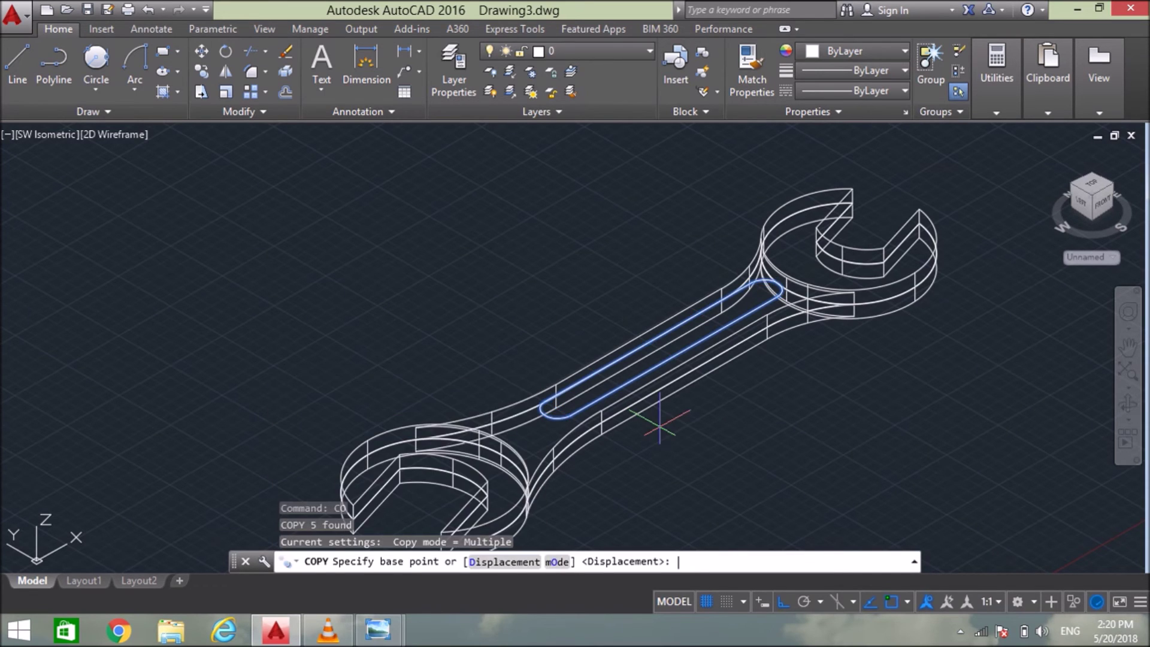
{"action": "scroll", "coordinate": [649, 329], "scroll_direction": "up", "scroll_amount": 4}
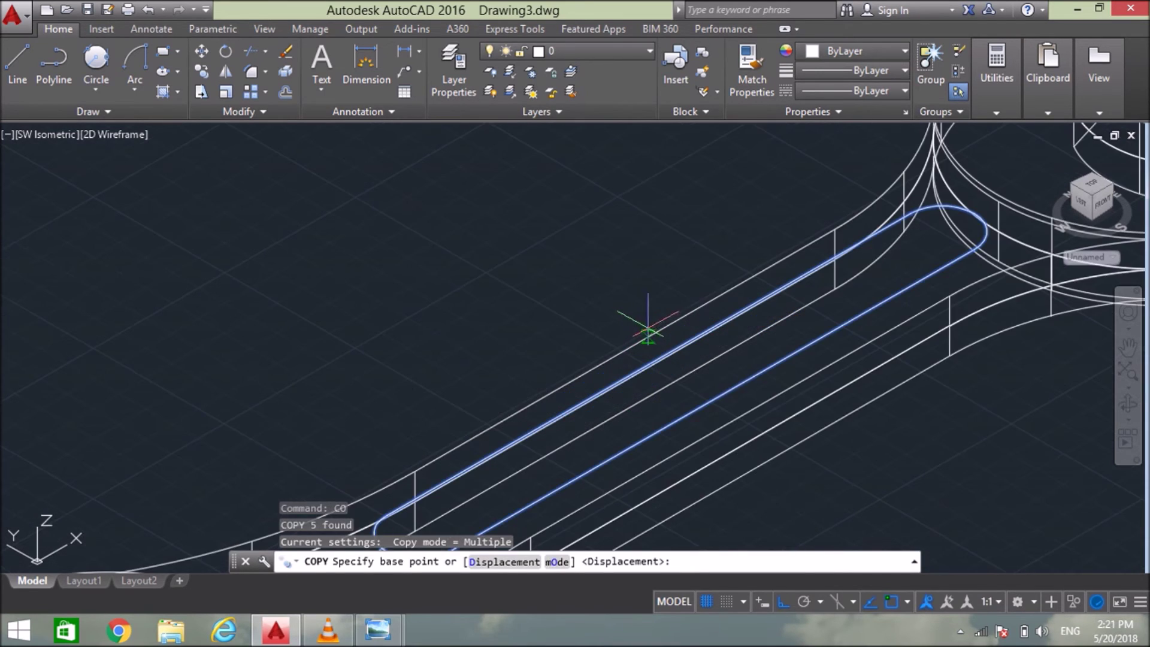
{"action": "left_click", "coordinate": [711, 400]}
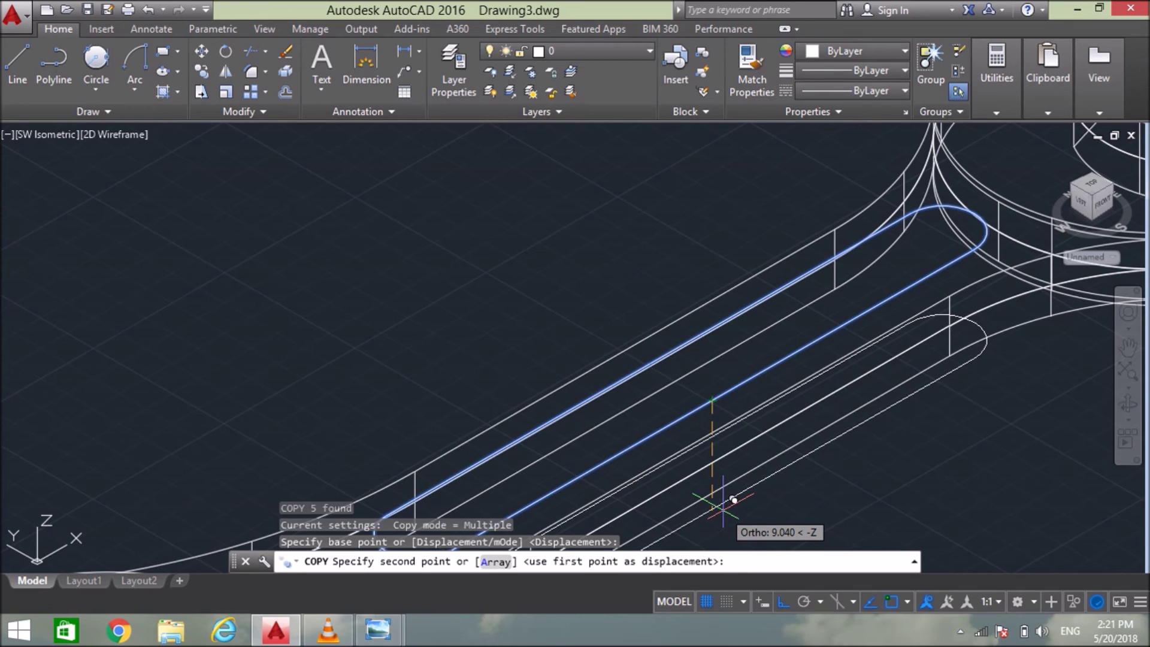
{"action": "type", "text": "-5"}
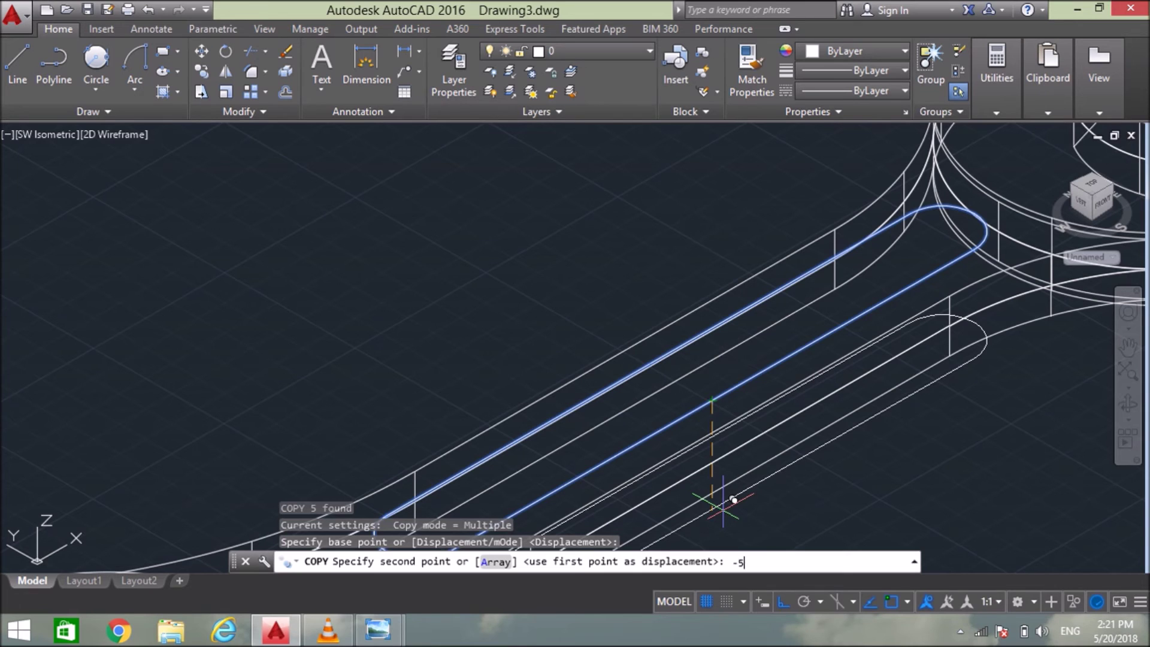
{"action": "key", "text": "Return"}
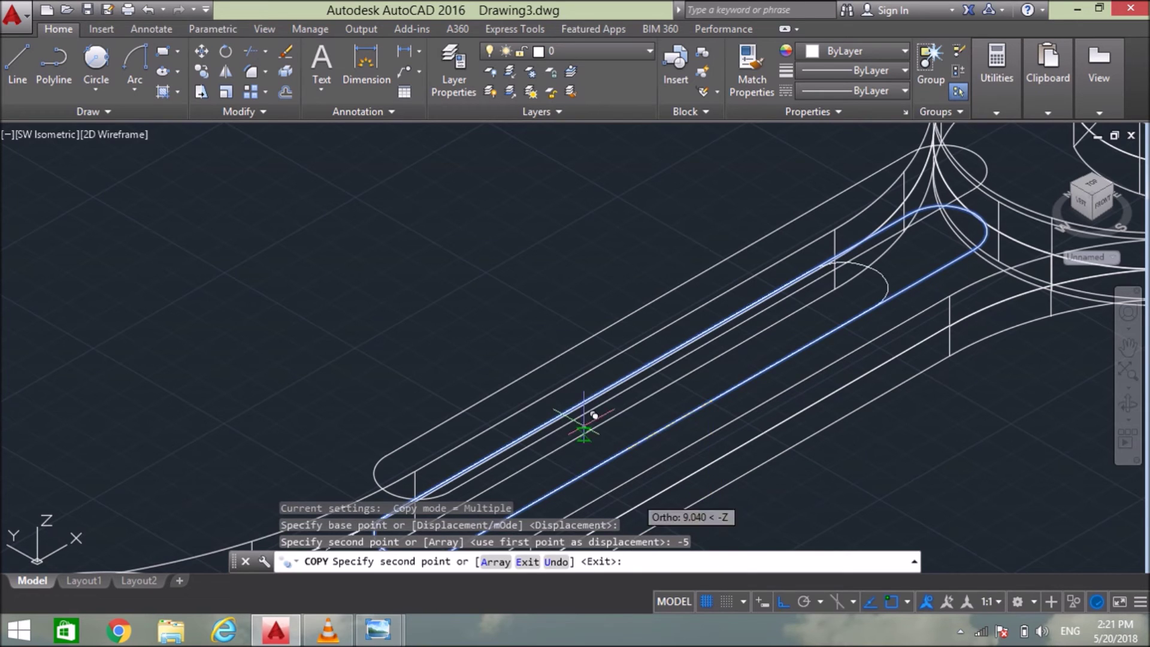
{"action": "scroll", "coordinate": [617, 231], "scroll_direction": "down", "scroll_amount": 2}
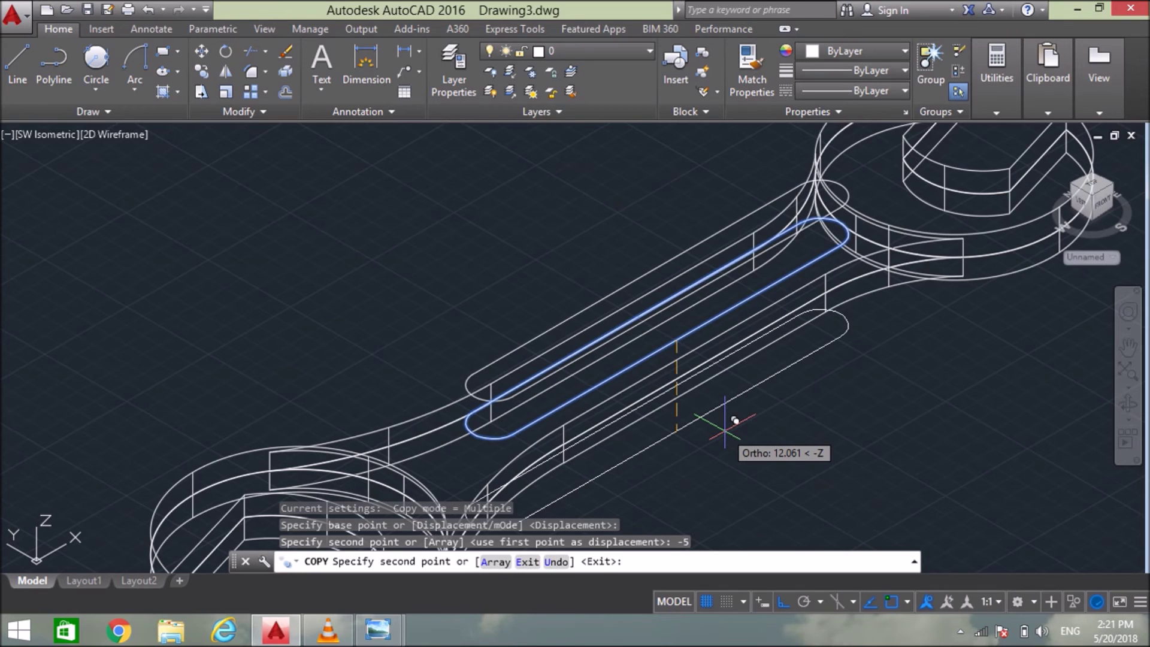
{"action": "type", "text": "5"}
{"action": "key", "text": "Return"}
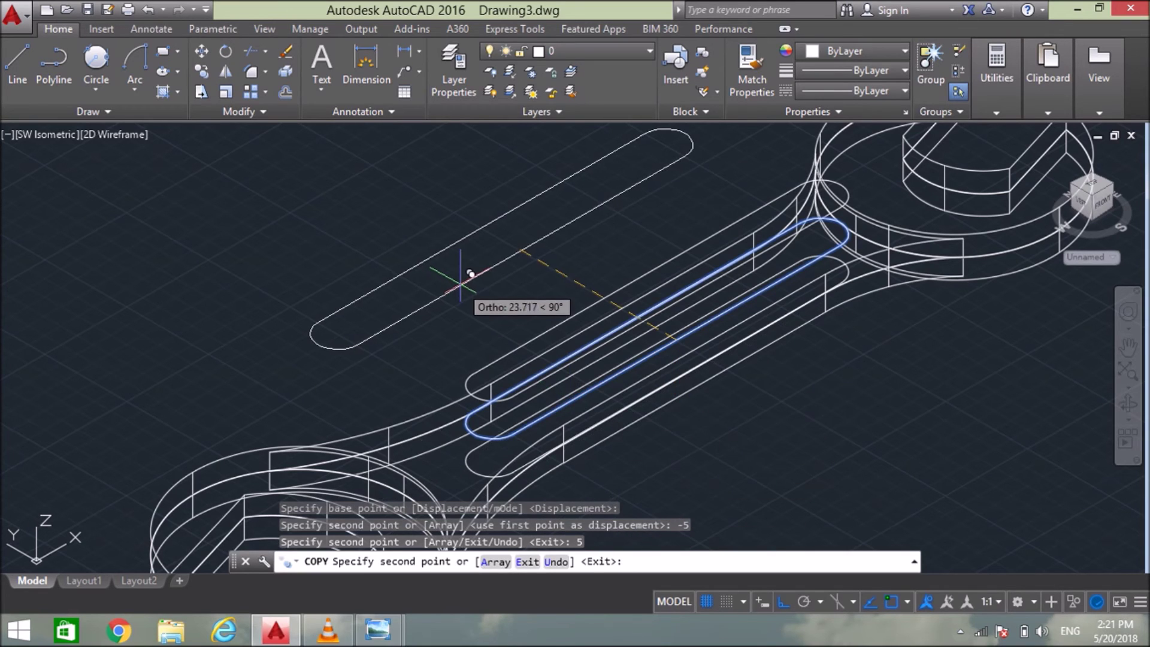
{"action": "key", "text": "Escape"}
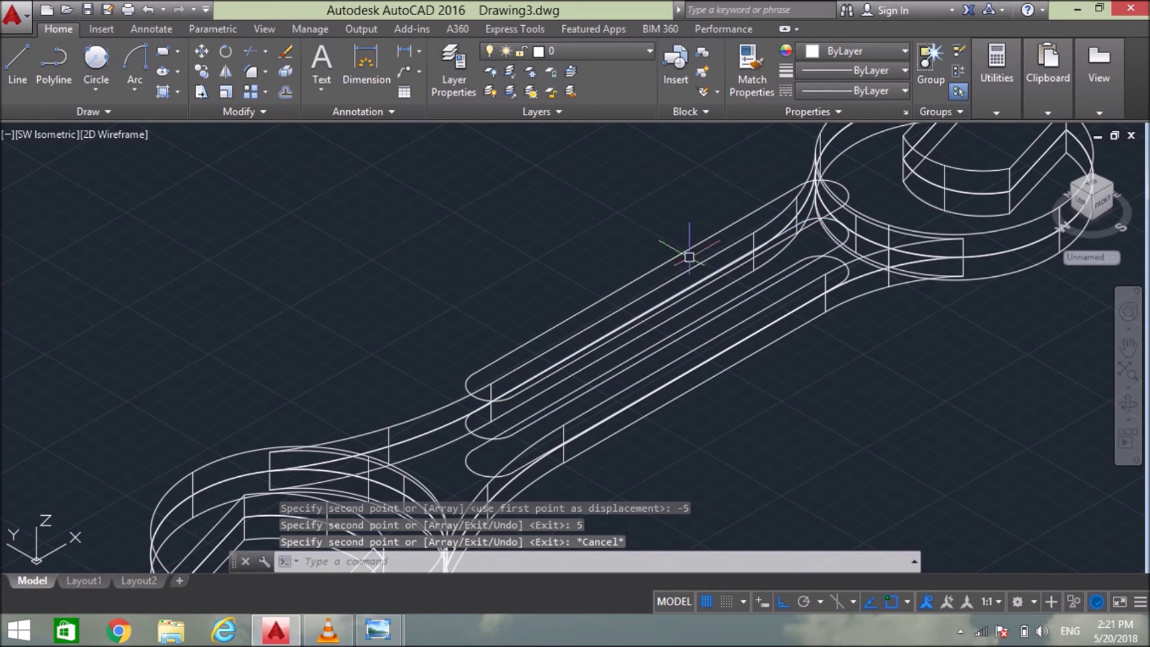
Erase a stray edge line on the handle and select the leftover arc at its end
{"action": "left_click", "coordinate": [676, 256]}
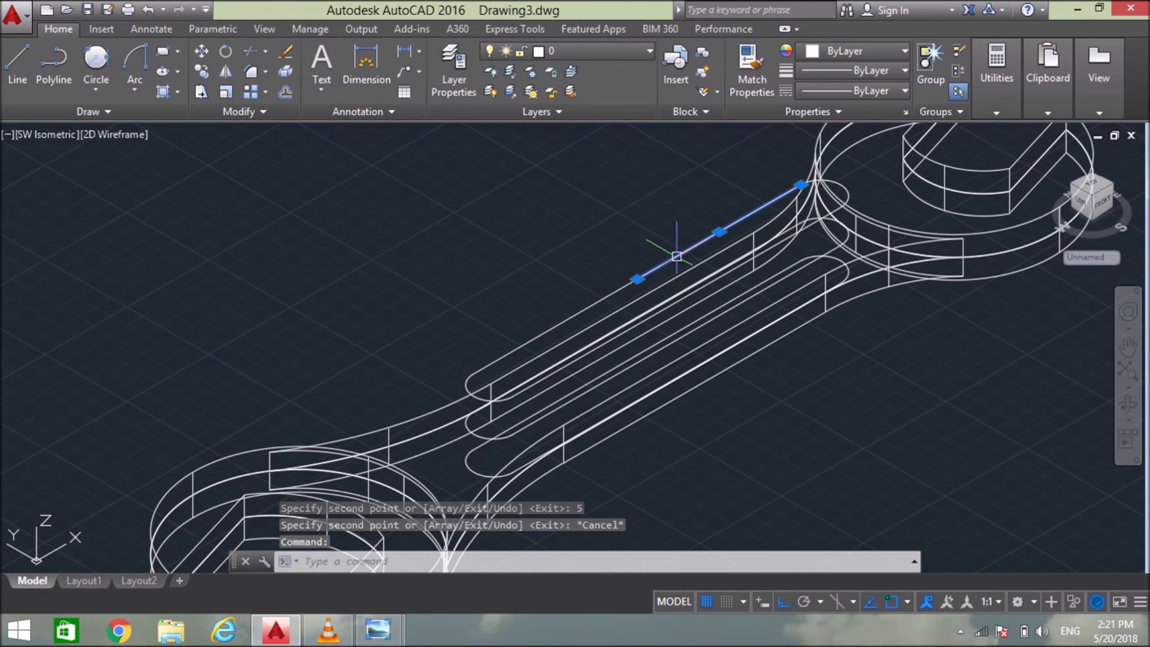
{"action": "key", "text": "Delete"}
{"action": "scroll", "coordinate": [606, 267], "scroll_direction": "up", "scroll_amount": 3}
{"action": "scroll", "coordinate": [560, 359], "scroll_direction": "up", "scroll_amount": 2}
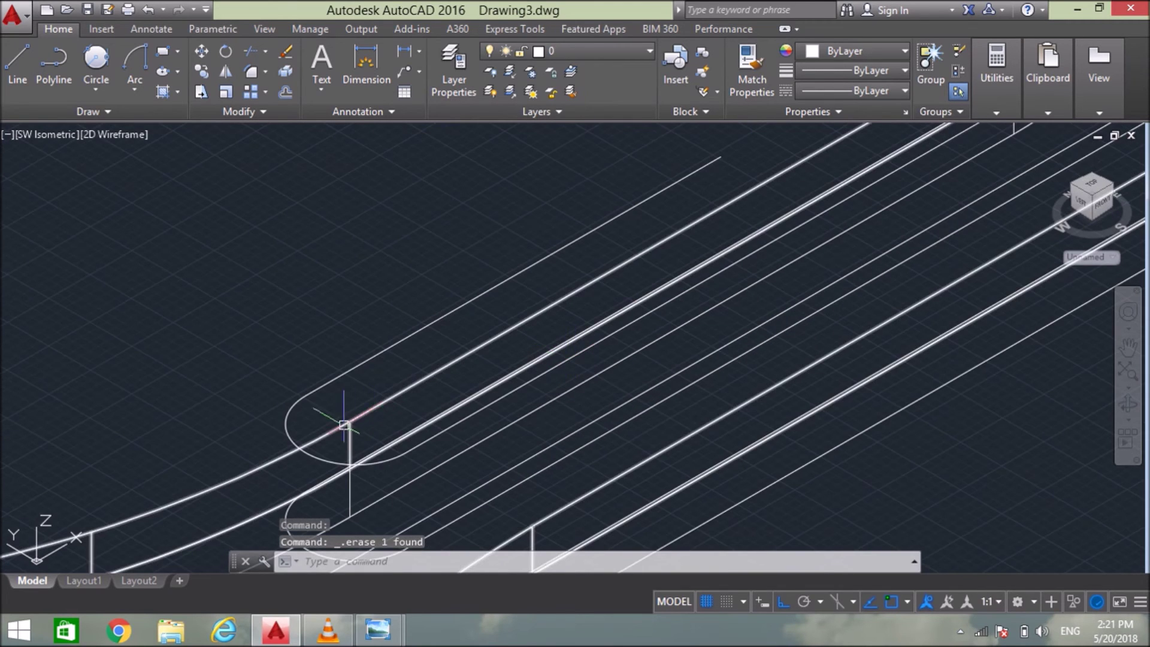
{"action": "left_click", "coordinate": [286, 414]}
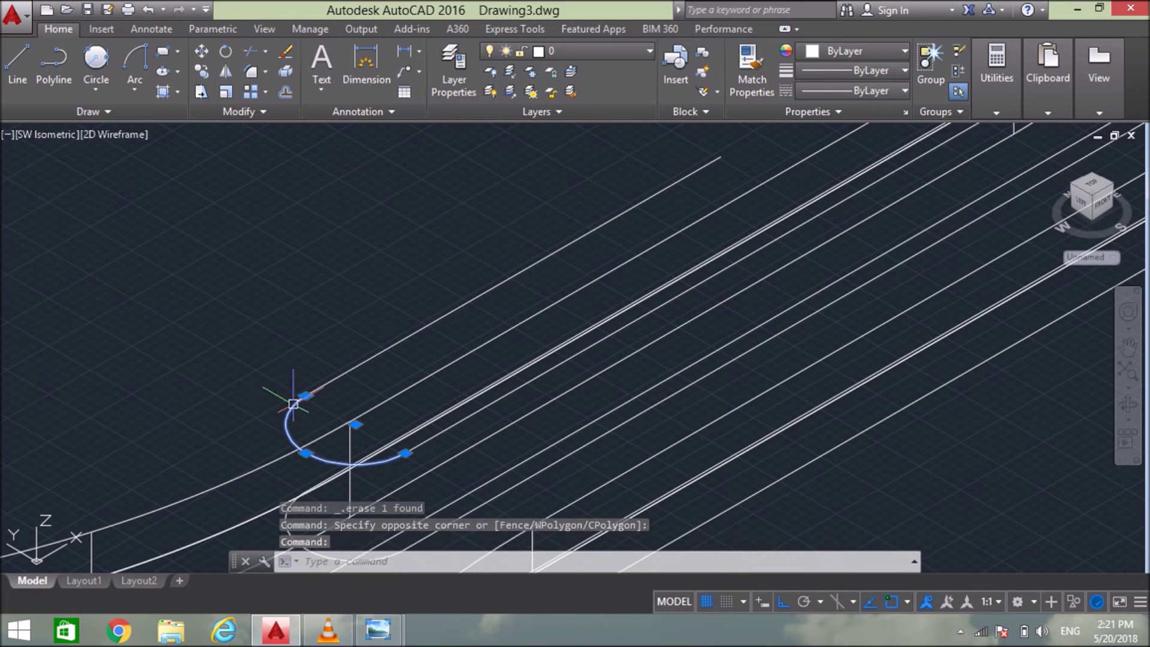
Delete the leftover arc and two edge lines at the handle end
{"action": "left_click", "coordinate": [317, 388]}
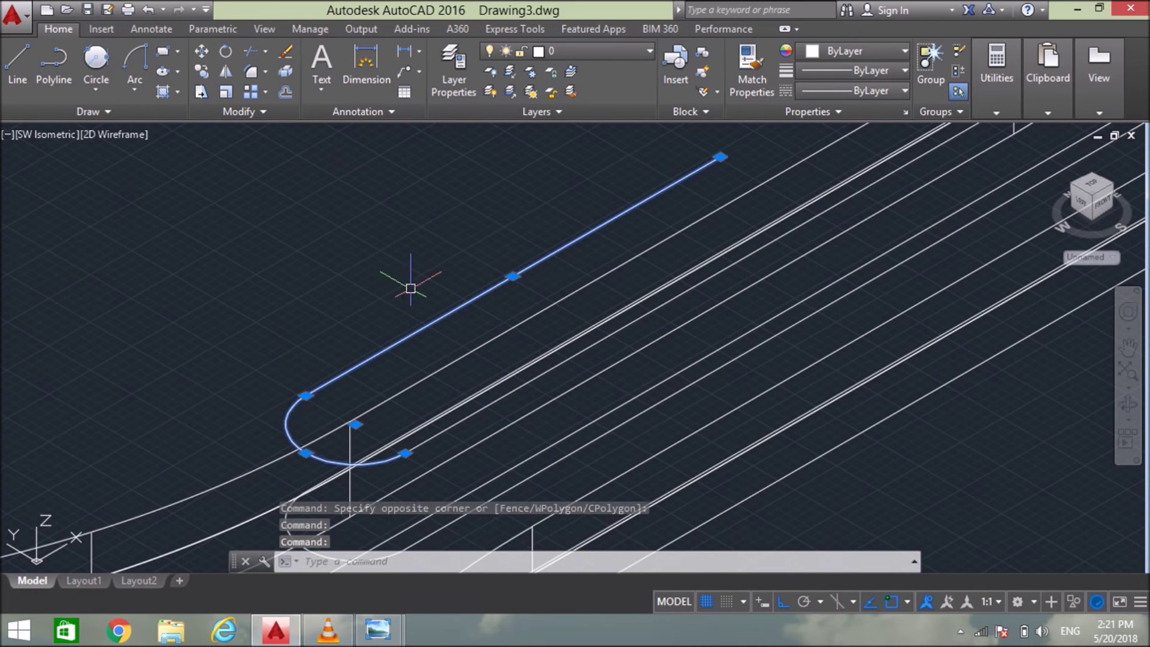
{"action": "left_click", "coordinate": [516, 390]}
{"action": "key", "text": "Delete"}
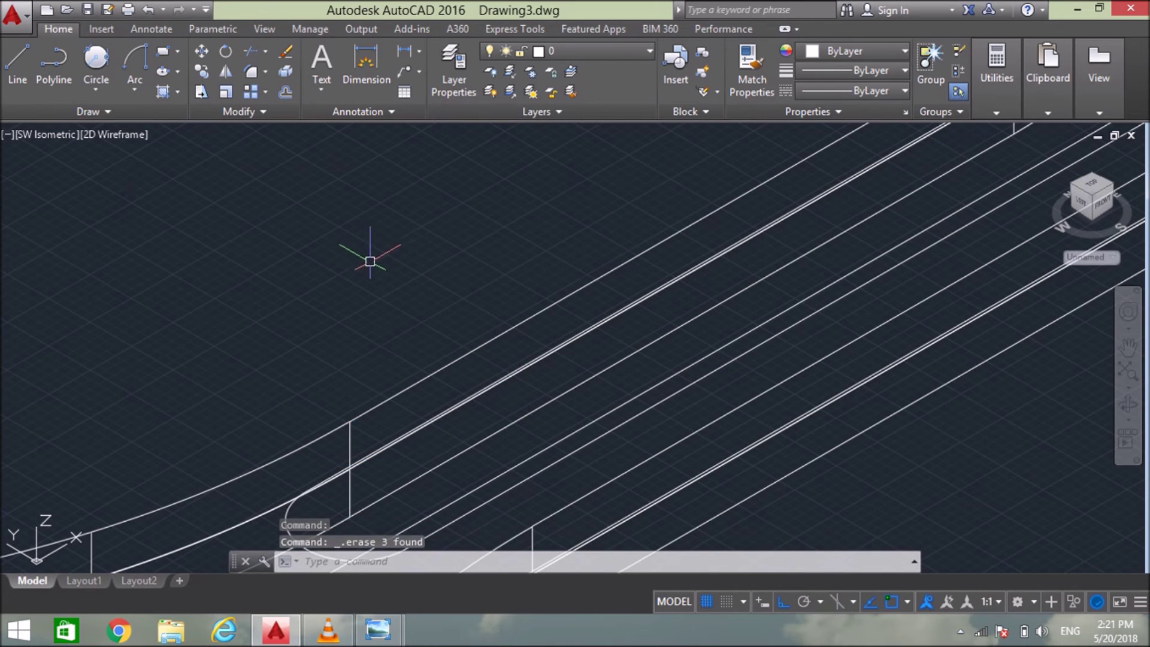
{"action": "scroll", "coordinate": [624, 192], "scroll_direction": "down", "scroll_amount": 5}
{"action": "scroll", "coordinate": [672, 218], "scroll_direction": "up", "scroll_amount": 3}
{"action": "scroll", "coordinate": [690, 264], "scroll_direction": "up", "scroll_amount": 2}
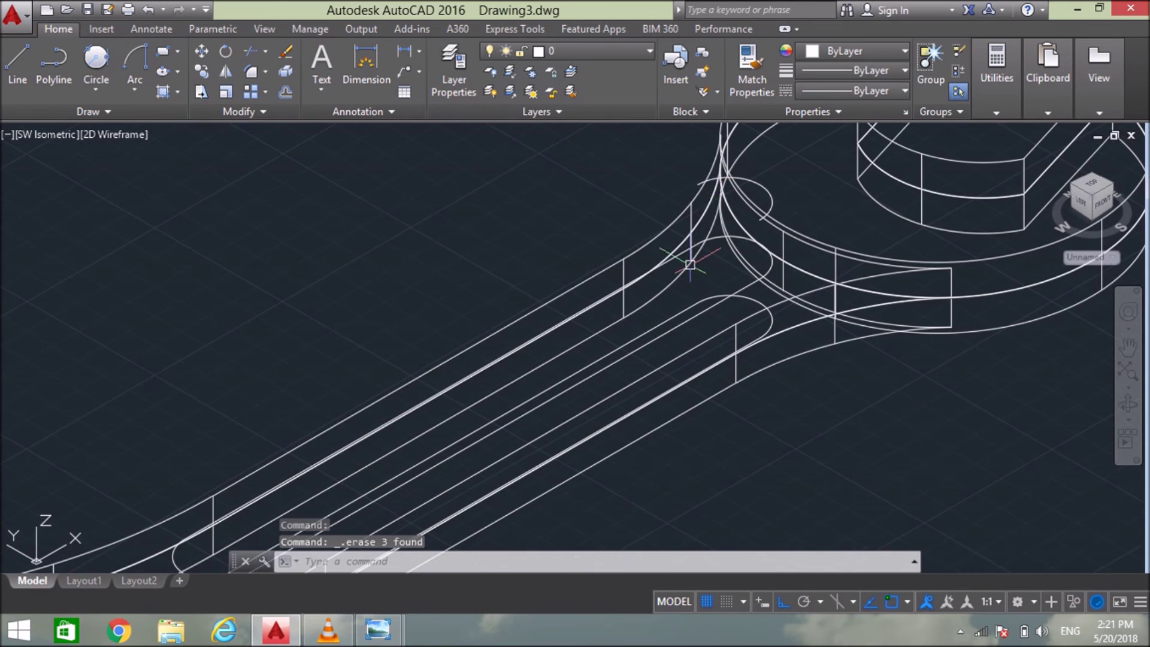
Delete the small stray arc at the jaw junction
{"action": "left_click", "coordinate": [727, 179]}
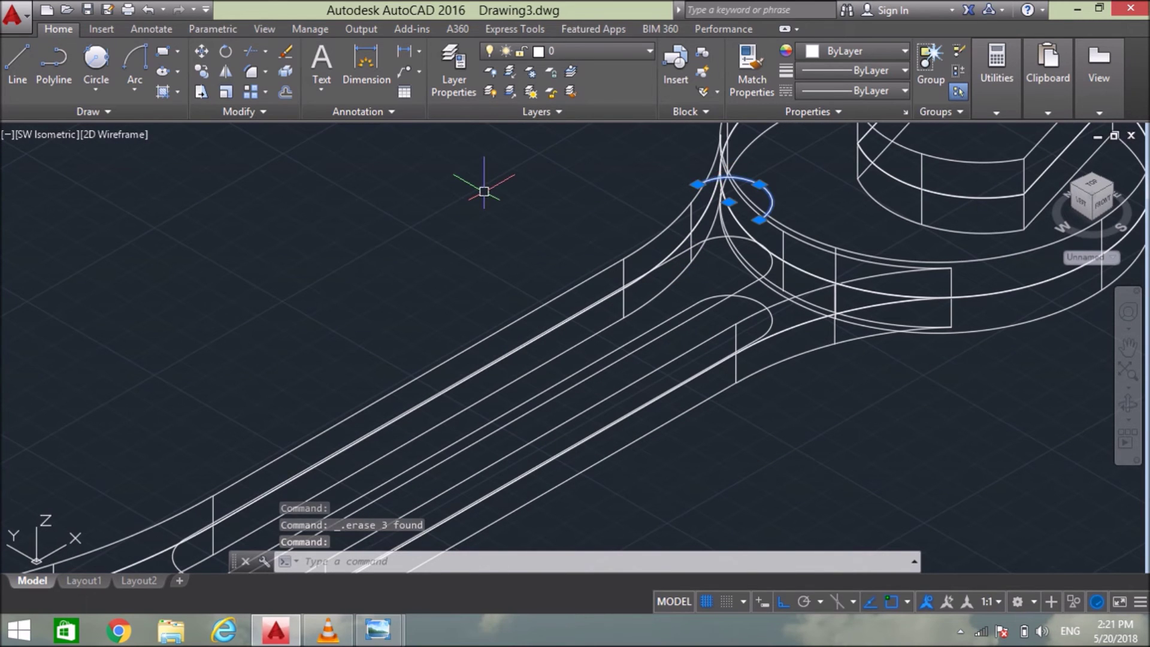
{"action": "key", "text": "Delete"}
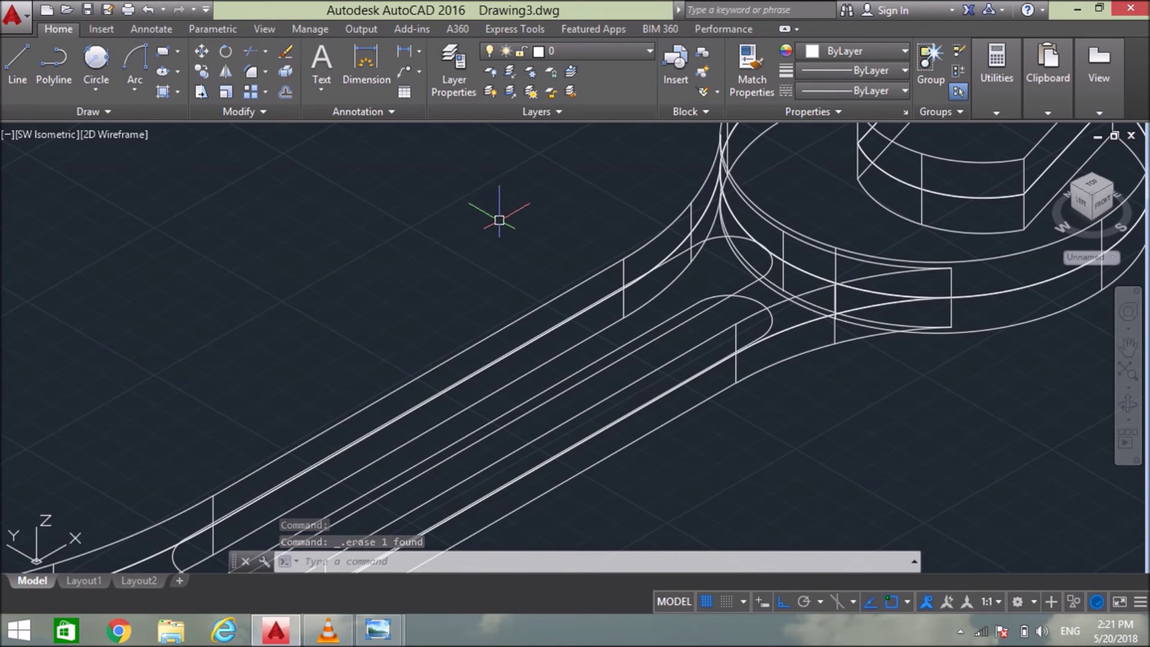
{"action": "scroll", "coordinate": [507, 216], "scroll_direction": "down", "scroll_amount": 2}
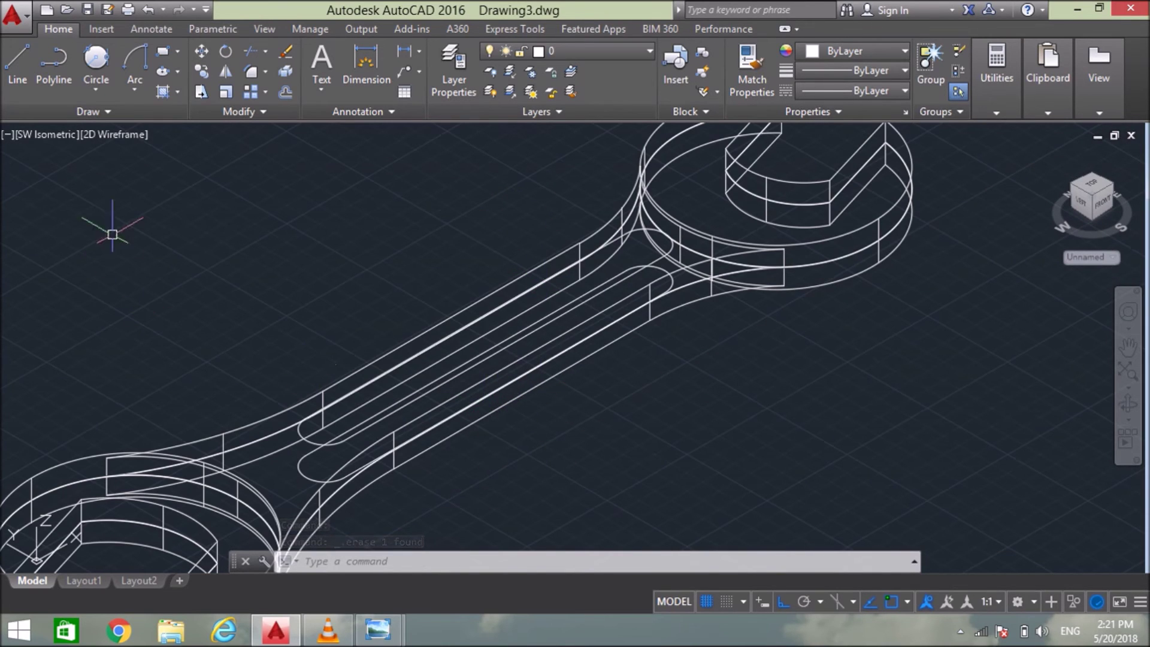
{"action": "left_click", "coordinate": [114, 134]}
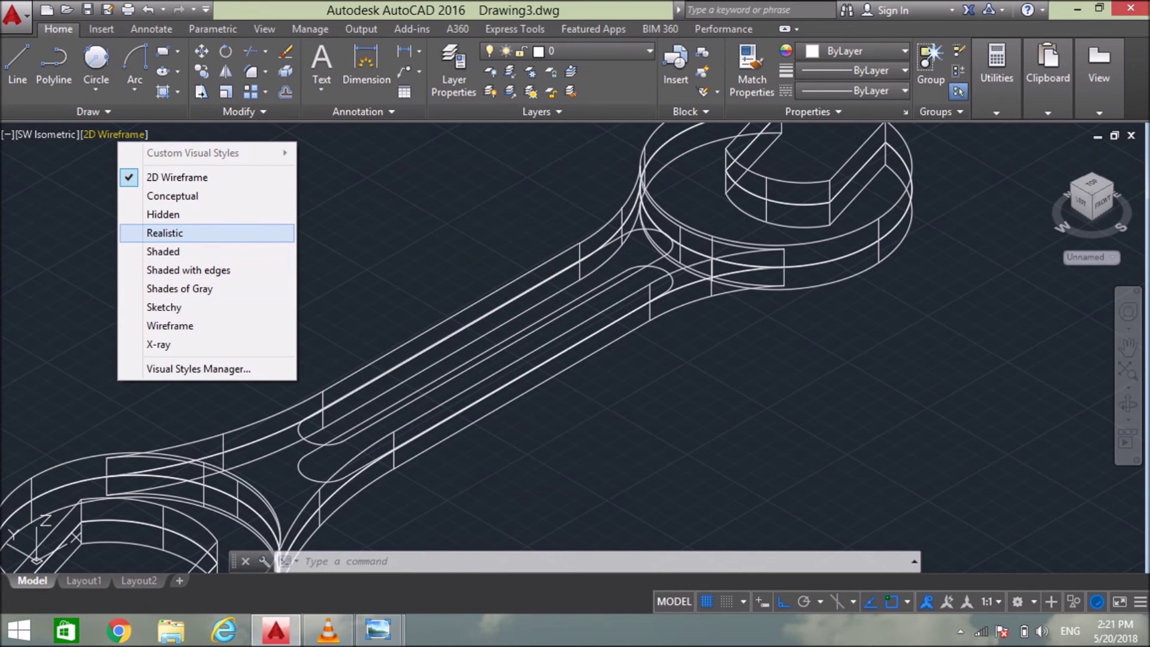
Set the Realistic visual style and zoom onto the handle's slot
{"action": "left_click", "coordinate": [165, 233]}
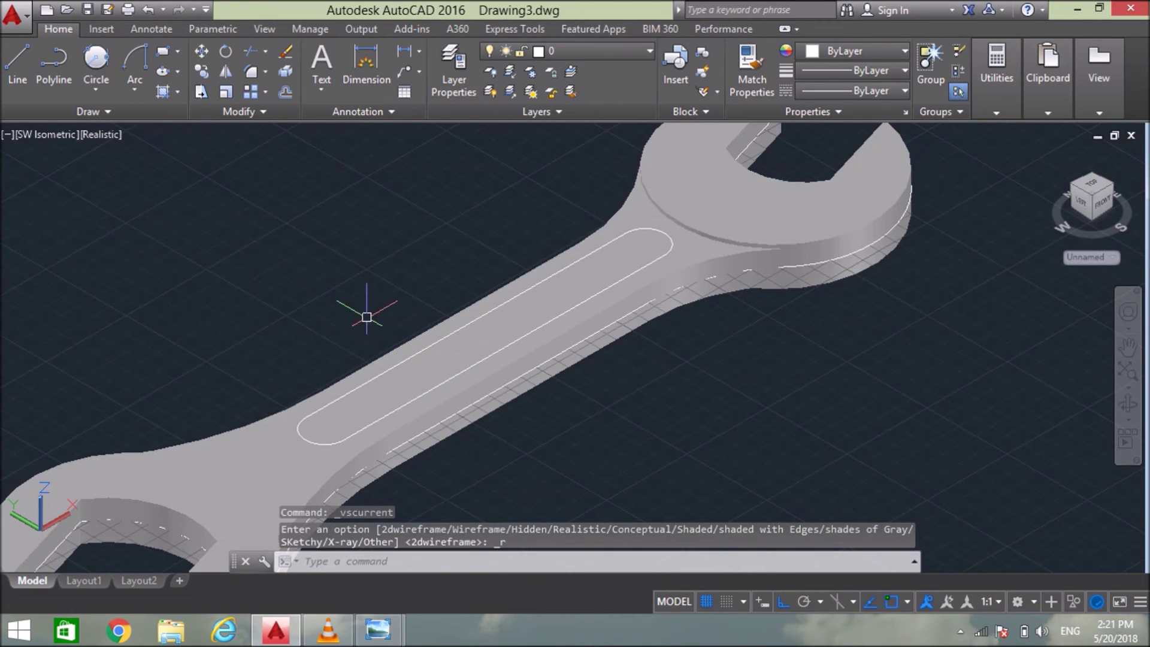
{"action": "scroll", "coordinate": [367, 316], "scroll_direction": "down", "scroll_amount": 3}
{"action": "scroll", "coordinate": [461, 420], "scroll_direction": "up", "scroll_amount": 4}
{"action": "middle_click_drag", "start_coordinate": [472, 410], "coordinate": [562, 384]}
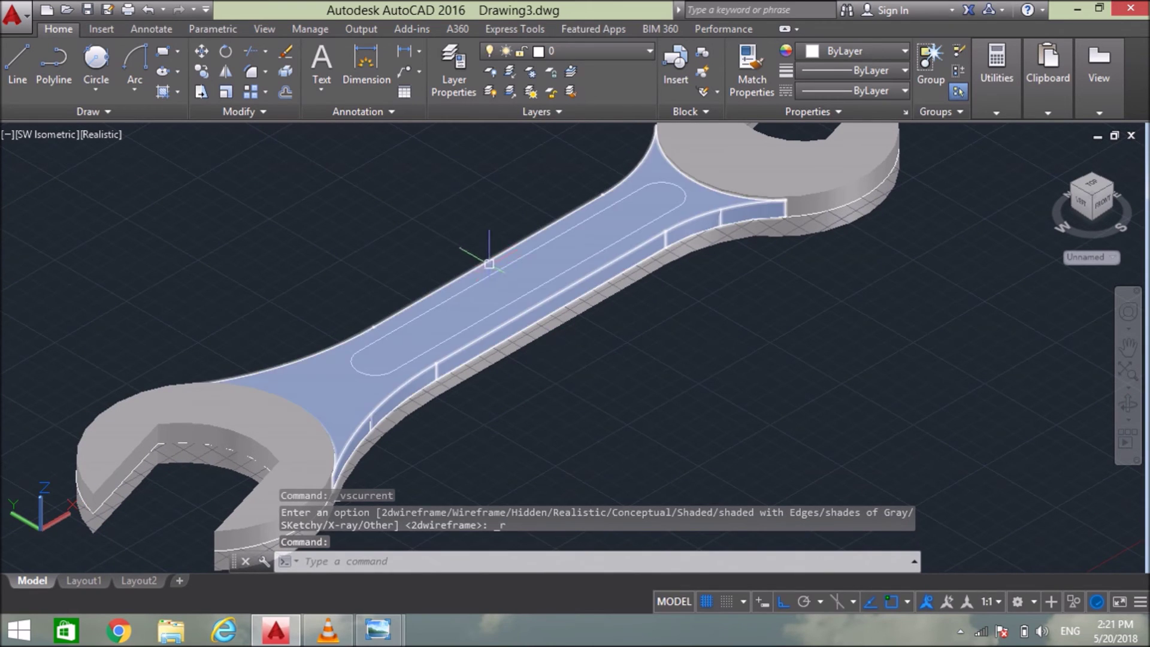
{"action": "scroll", "coordinate": [489, 264], "scroll_direction": "up", "scroll_amount": 2}
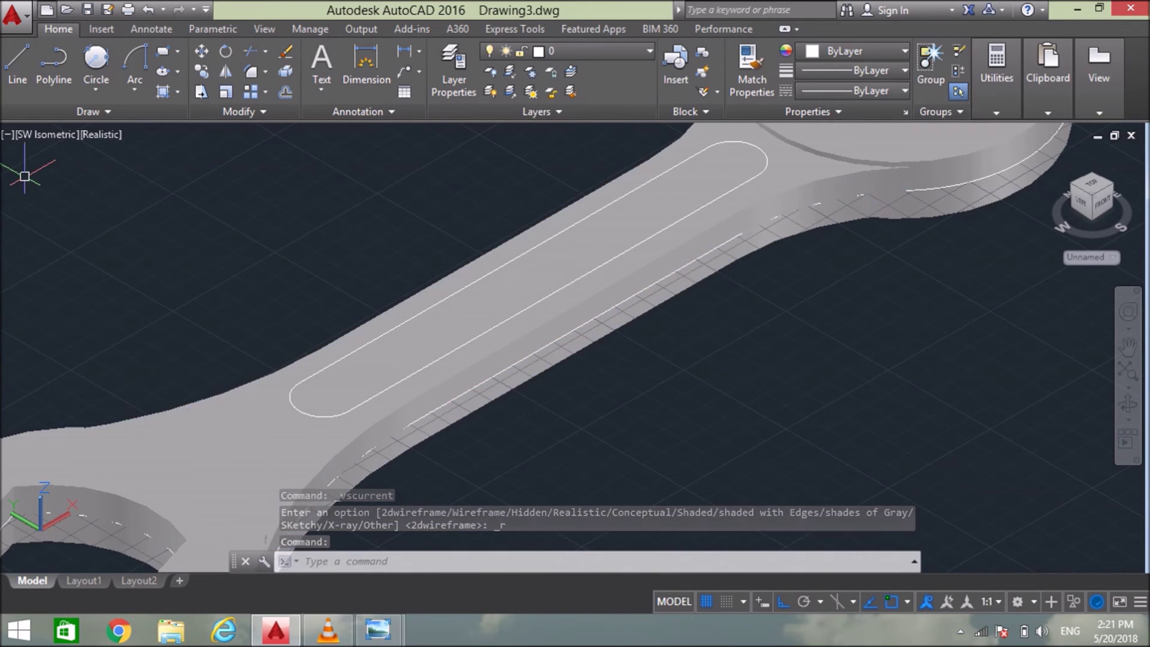
{"action": "type", "text": "P"}
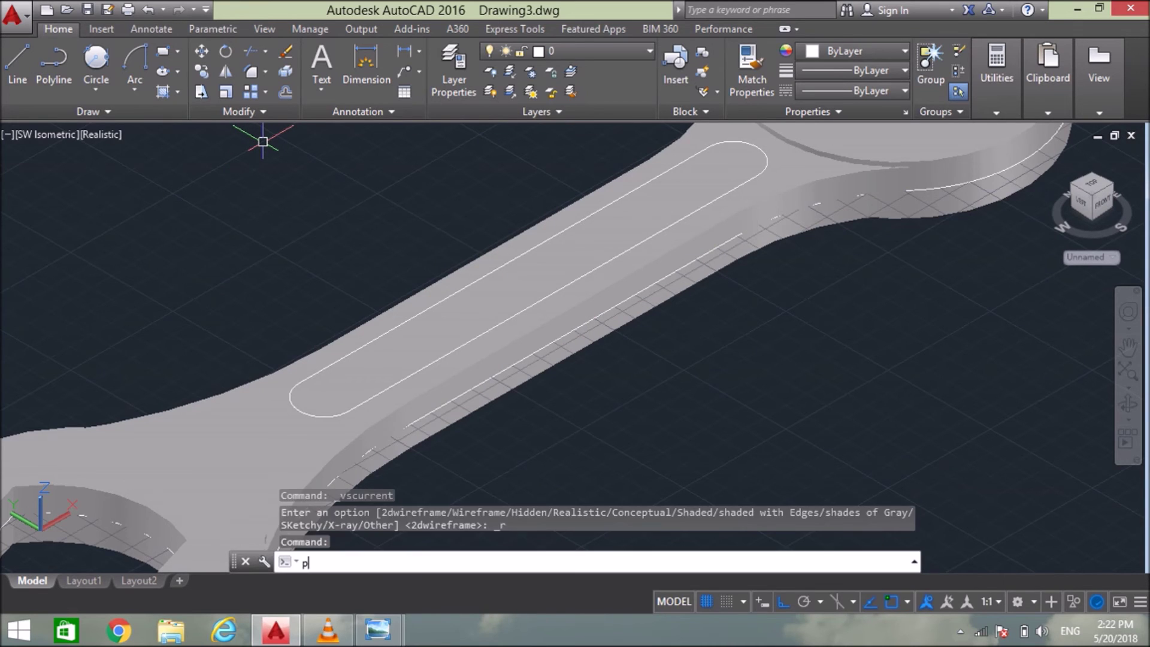
{"action": "type", "text": "ss"}
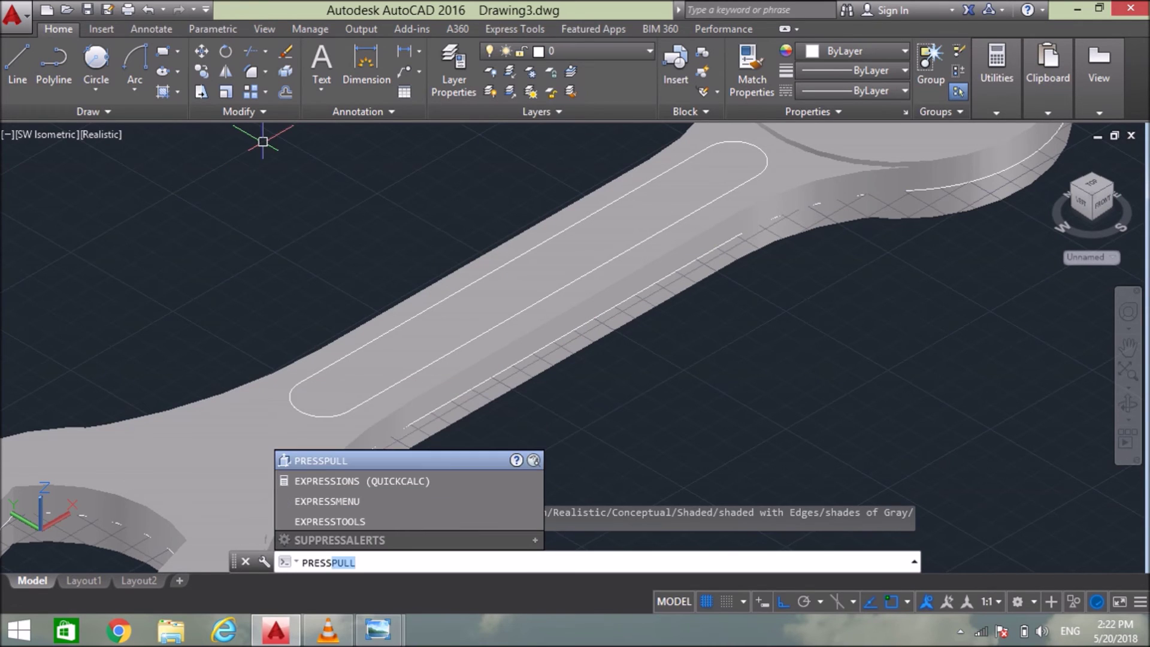
Press-pull the region inside the top-face slot by -0.5 units
{"action": "key", "text": "Return"}
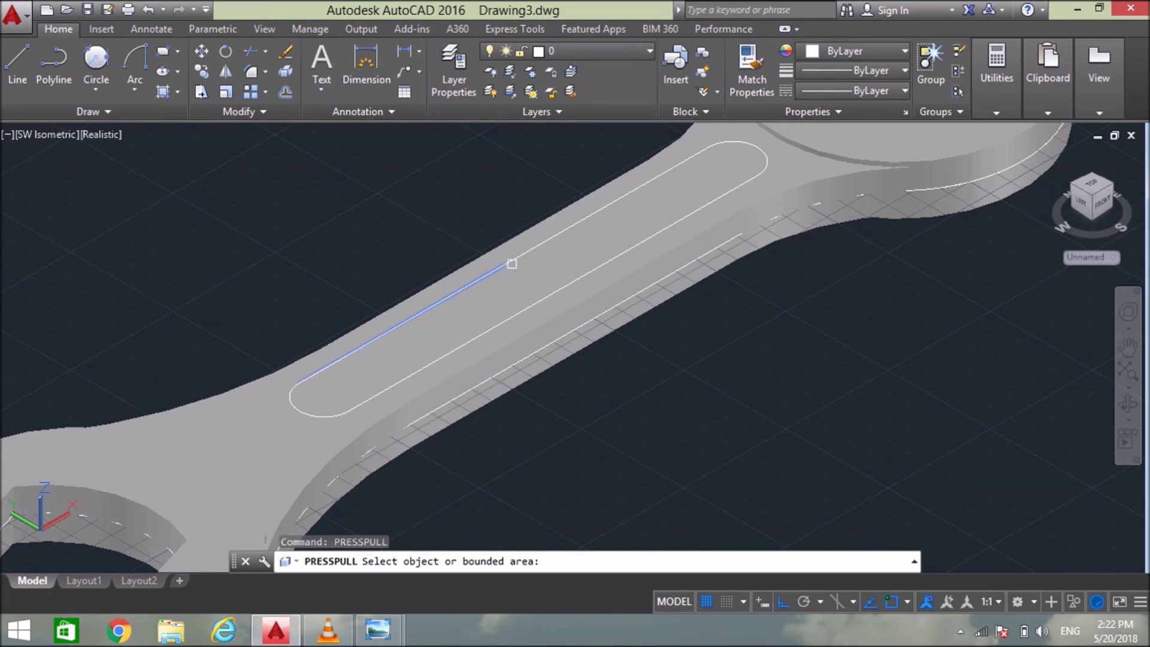
{"action": "left_click", "coordinate": [512, 276]}
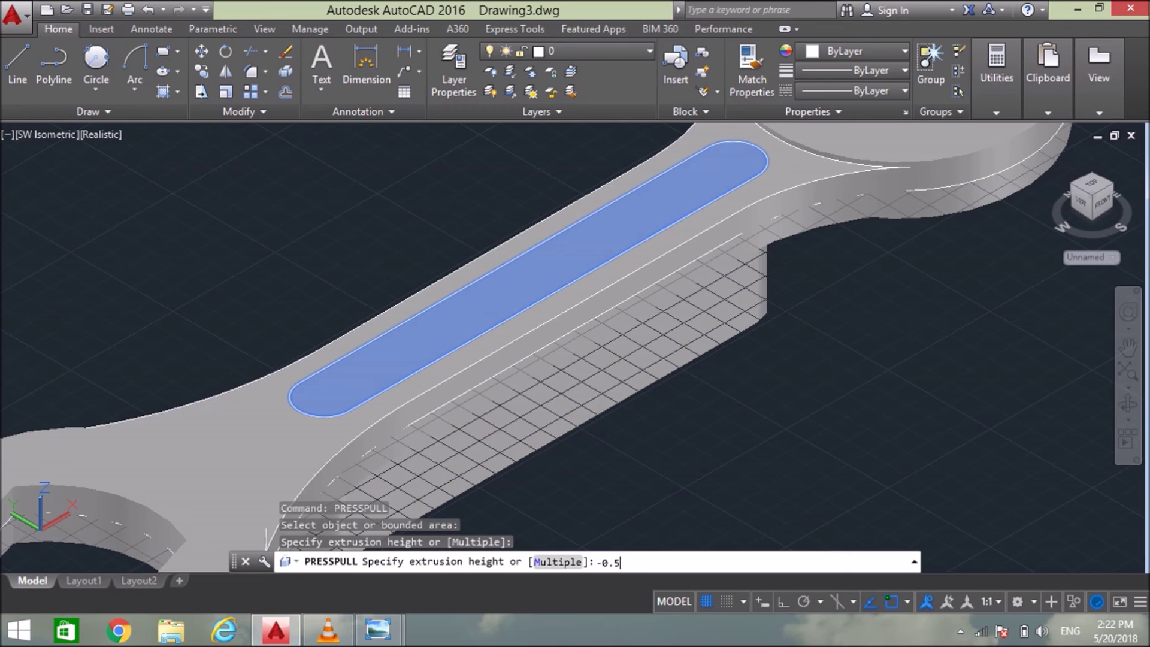
{"action": "key", "text": "Return"}
{"action": "scroll", "coordinate": [610, 212], "scroll_direction": "up", "scroll_amount": 5}
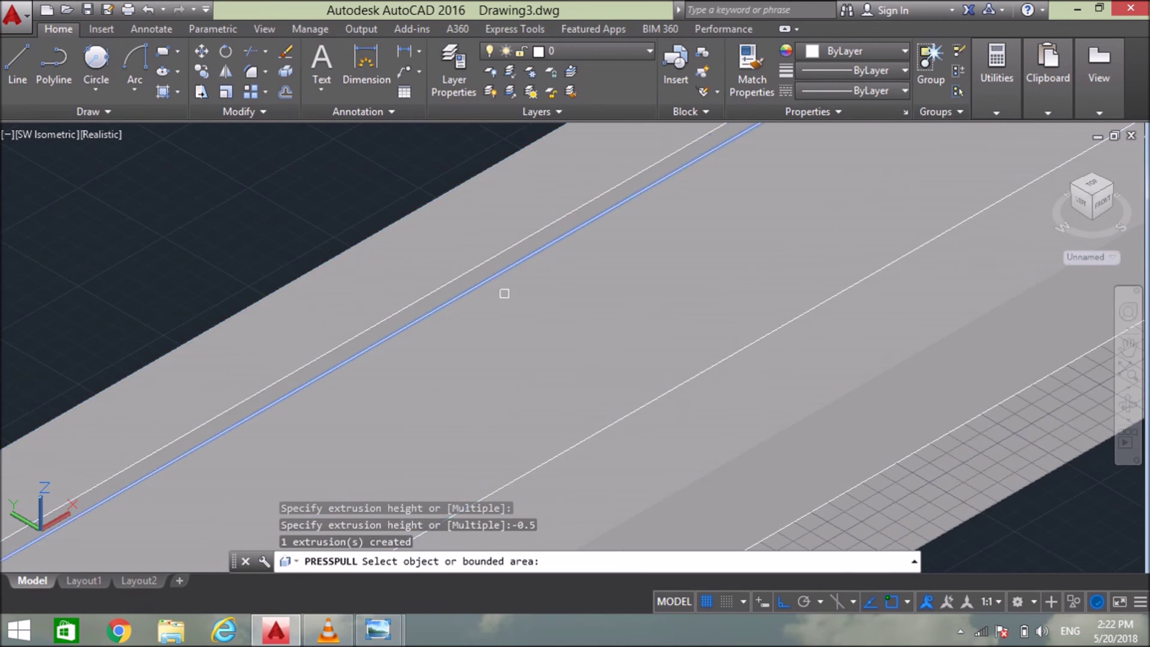
{"action": "scroll", "coordinate": [517, 287], "scroll_direction": "down", "scroll_amount": 5}
{"action": "scroll", "coordinate": [552, 334], "scroll_direction": "down", "scroll_amount": 4}
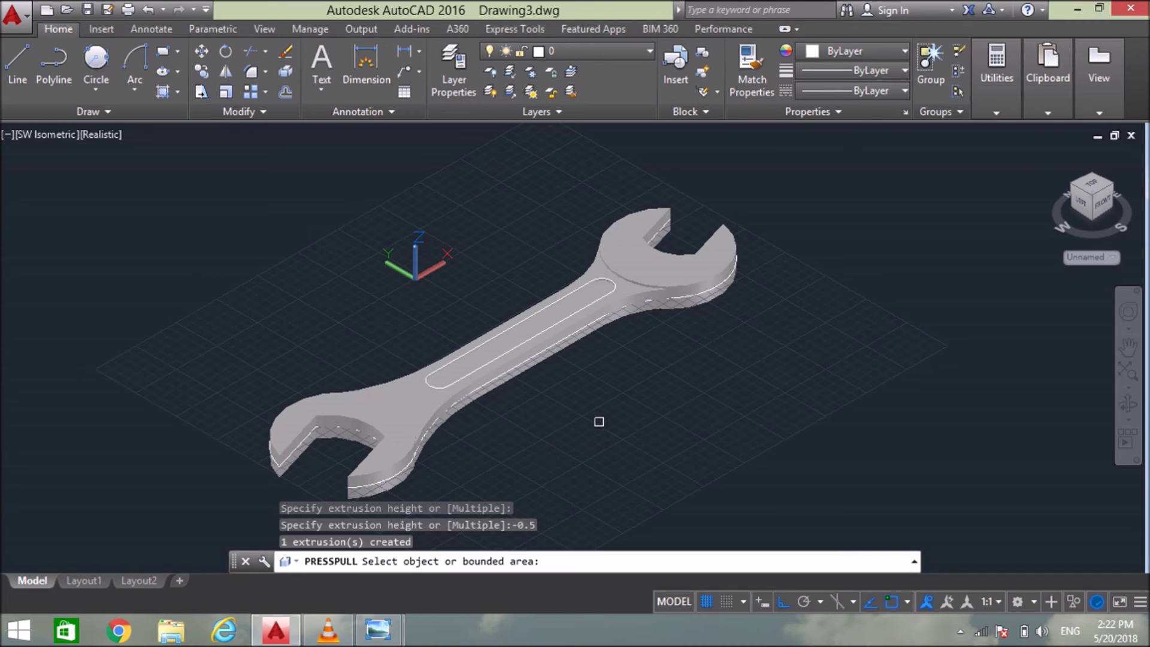
{"action": "key", "text": "Return"}
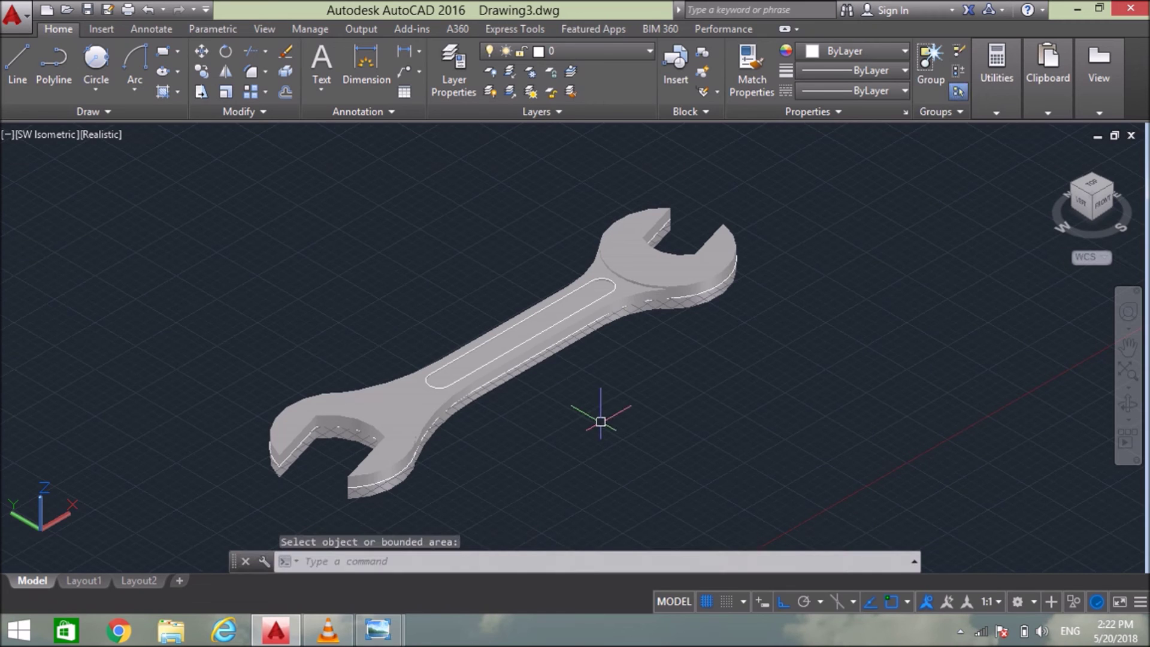
Orbit to the handle underside and press-pull the slot there by 0.5
{"action": "middle_click_drag", "start_coordinate": [600, 421], "coordinate": [607, 229], "text": "shift"}
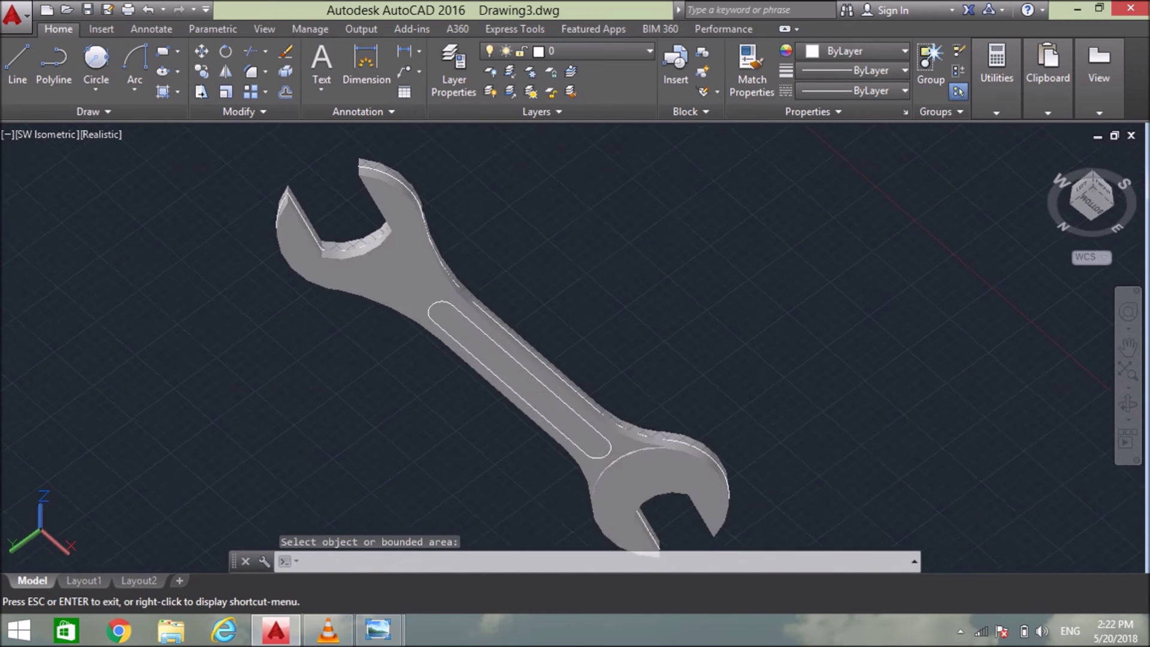
{"action": "scroll", "coordinate": [513, 440], "scroll_direction": "up", "scroll_amount": 3}
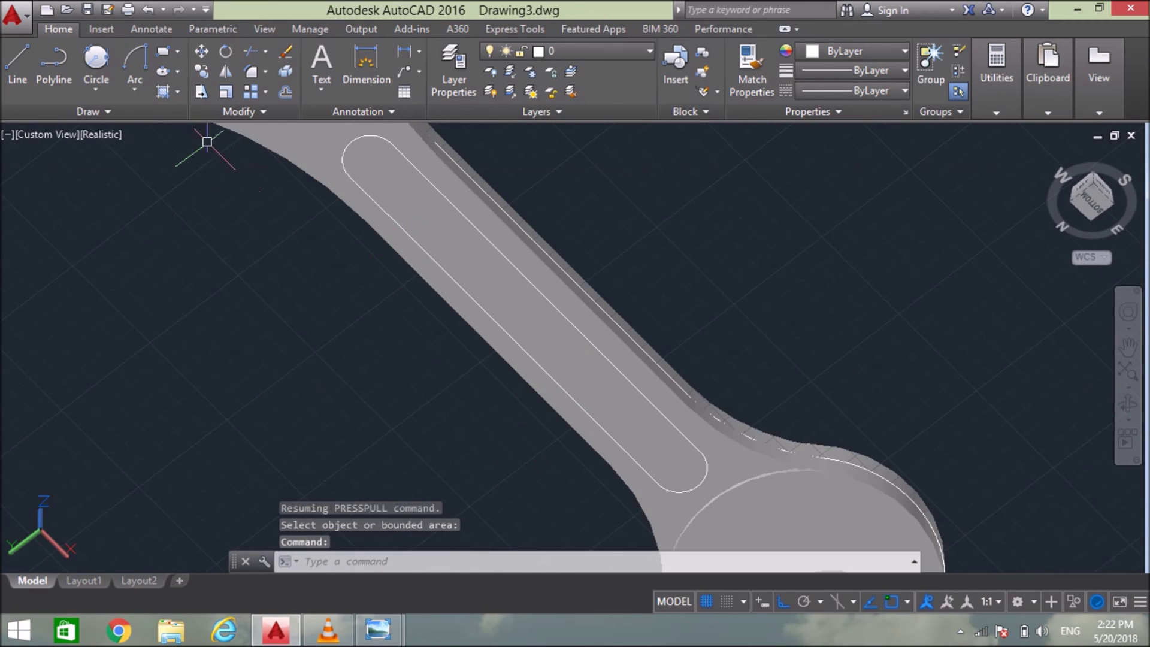
{"action": "type", "text": "pre"}
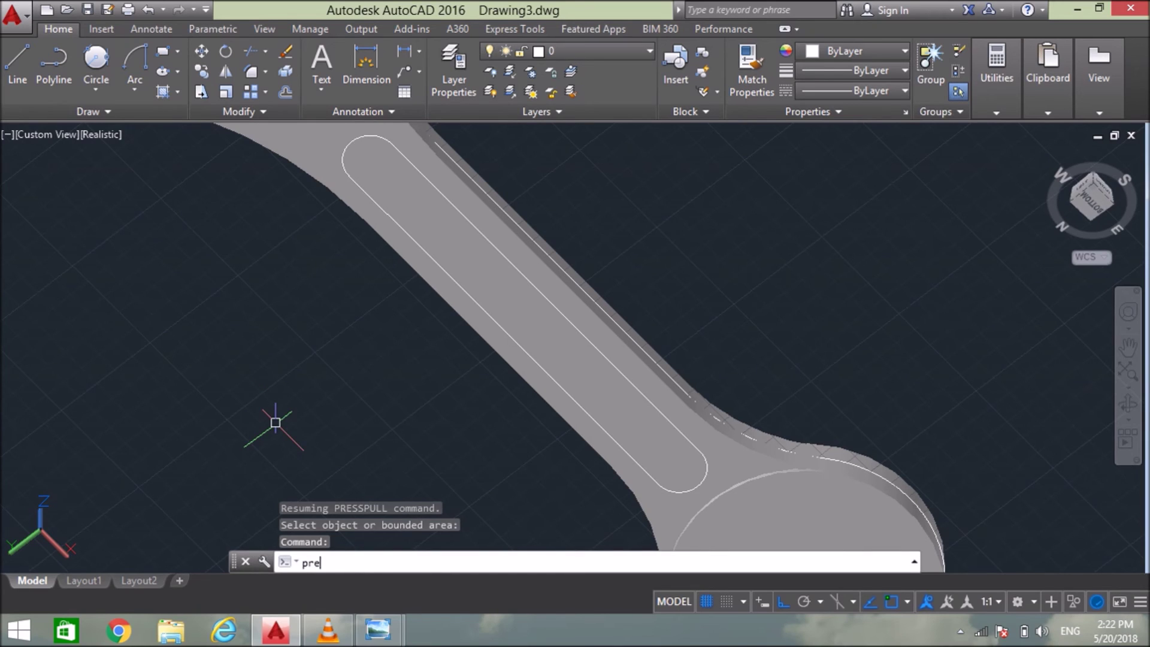
{"action": "key", "text": "Down"}
{"action": "key", "text": "Return"}
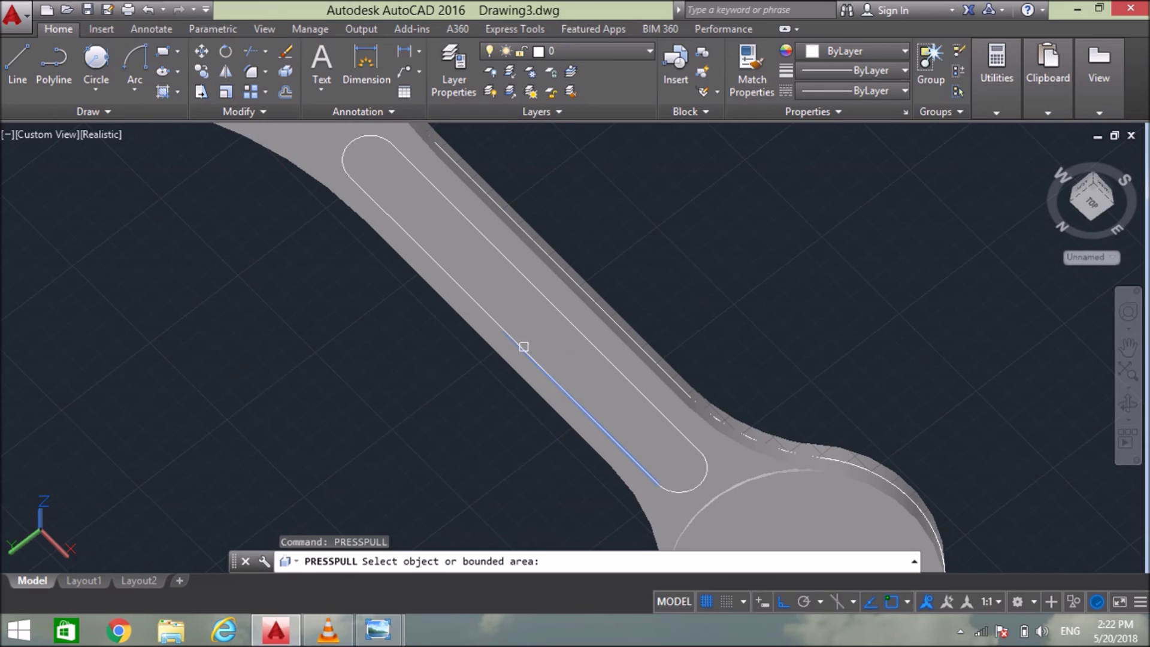
{"action": "left_click", "coordinate": [532, 323]}
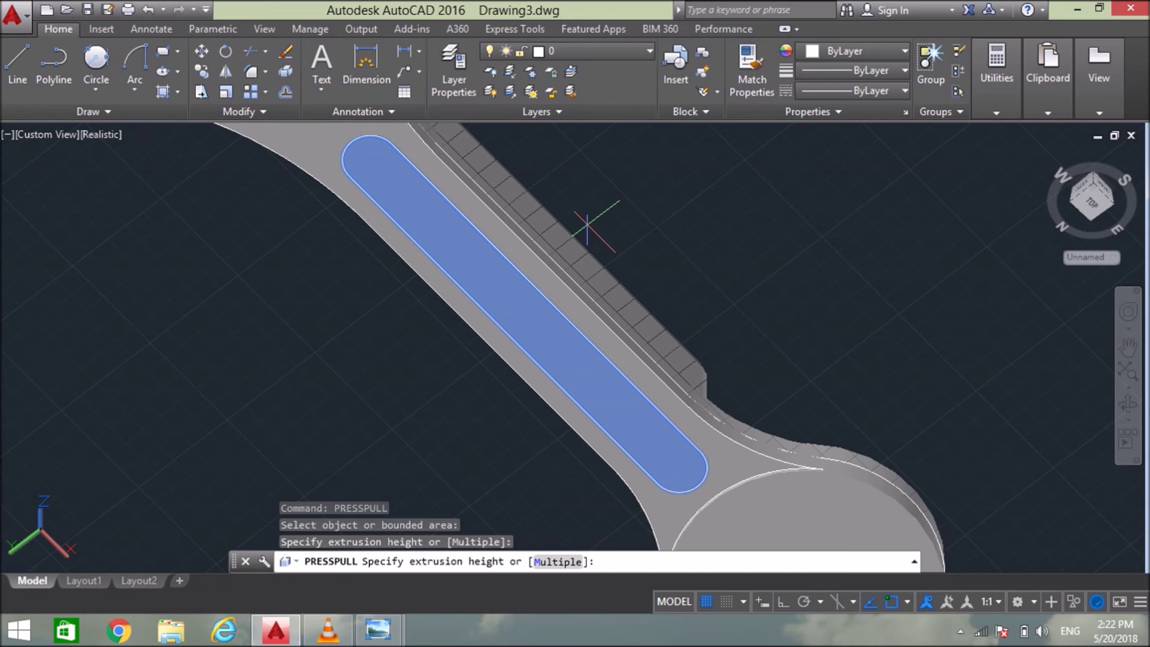
{"action": "type", "text": "0.5"}
{"action": "key", "text": "Return"}
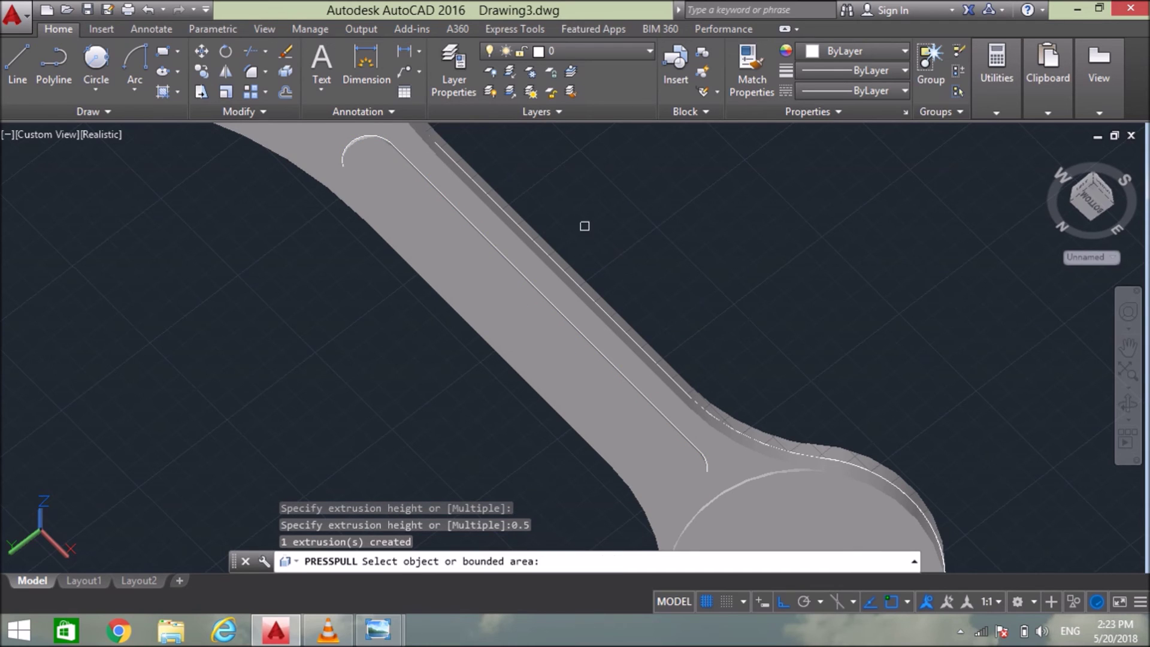
Orbit beneath the spanner and undo the underside slot extrusion
{"action": "scroll", "coordinate": [357, 180], "scroll_direction": "up", "scroll_amount": 2}
{"action": "scroll", "coordinate": [372, 254], "scroll_direction": "up", "scroll_amount": 3}
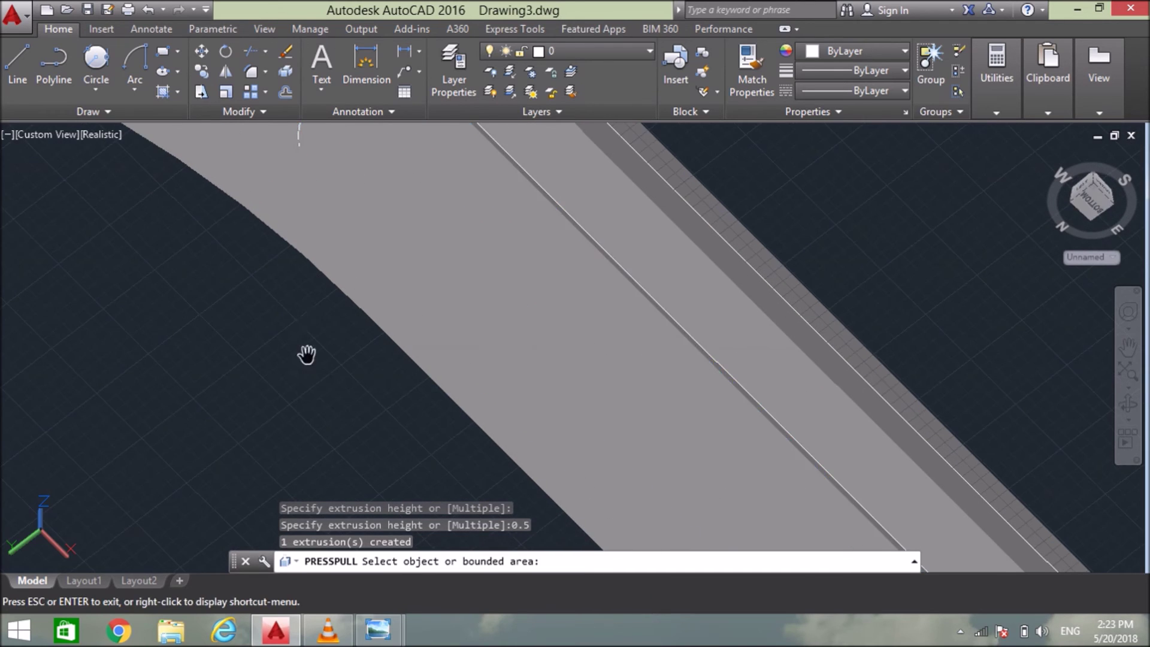
{"action": "scroll", "coordinate": [307, 325], "scroll_direction": "down", "scroll_amount": 3}
{"action": "scroll", "coordinate": [344, 340], "scroll_direction": "up", "scroll_amount": 1}
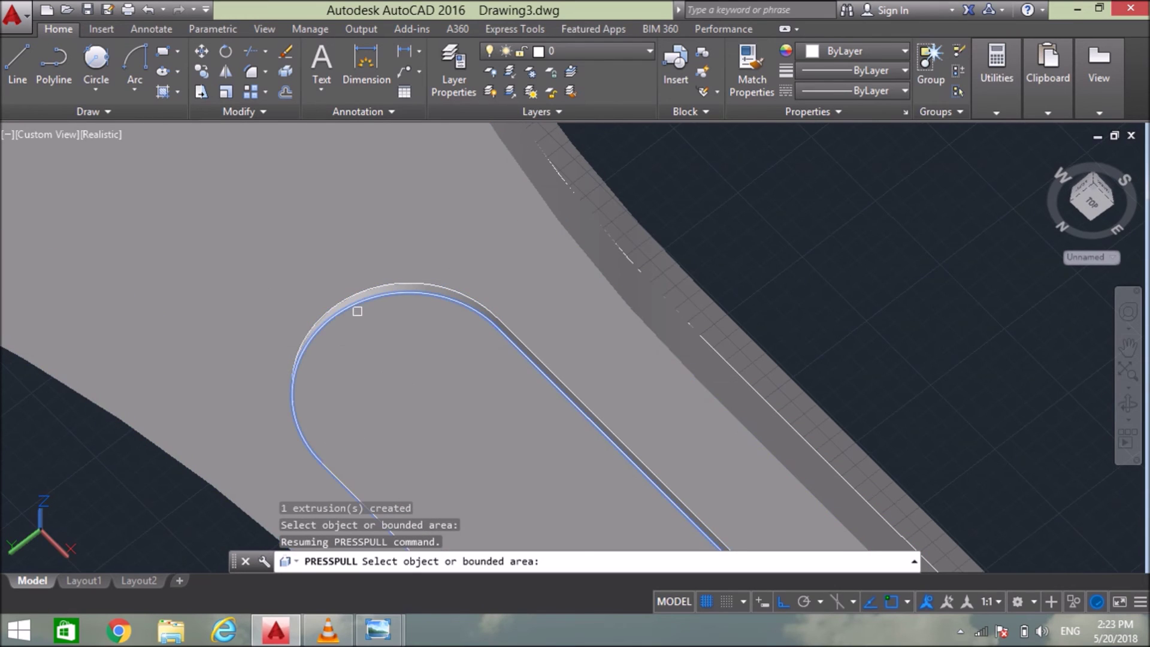
{"action": "middle_click_drag", "start_coordinate": [362, 296], "coordinate": [383, 419], "text": "shift"}
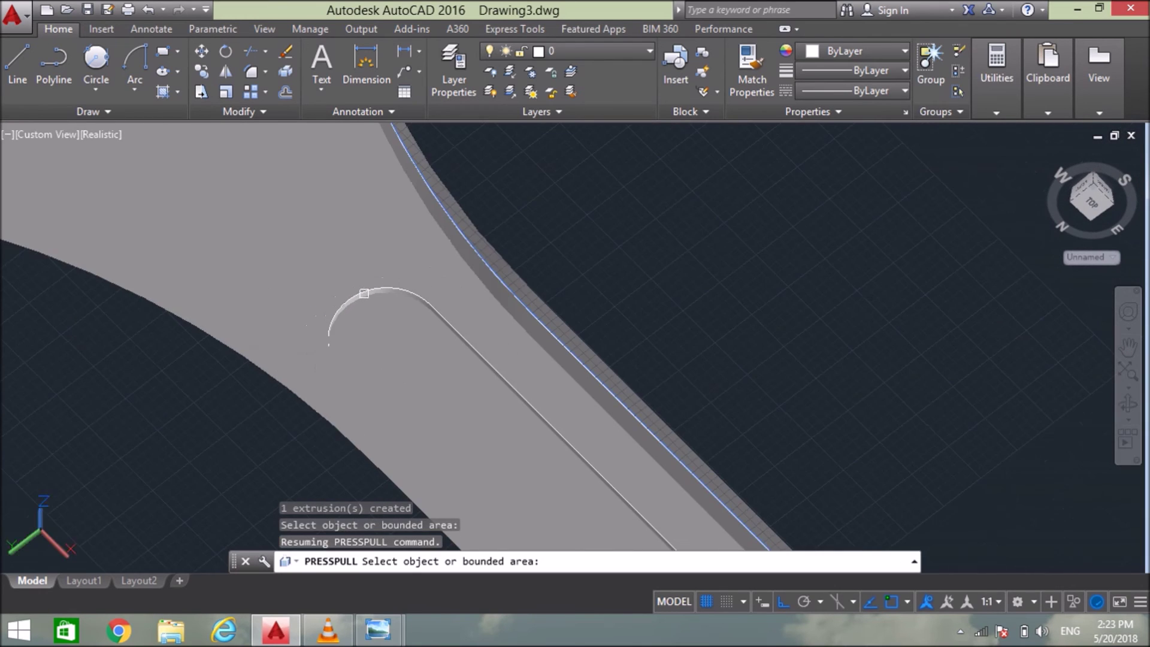
{"action": "key", "text": "ctrl+z"}
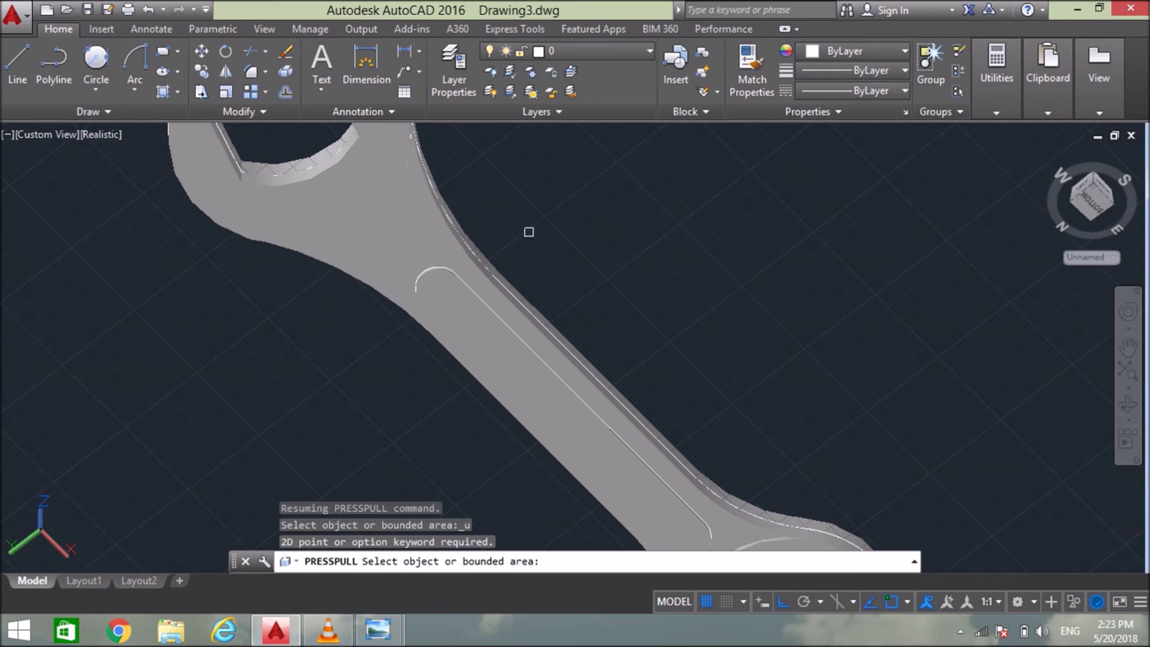
{"action": "scroll", "coordinate": [437, 288], "scroll_direction": "up", "scroll_amount": 3}
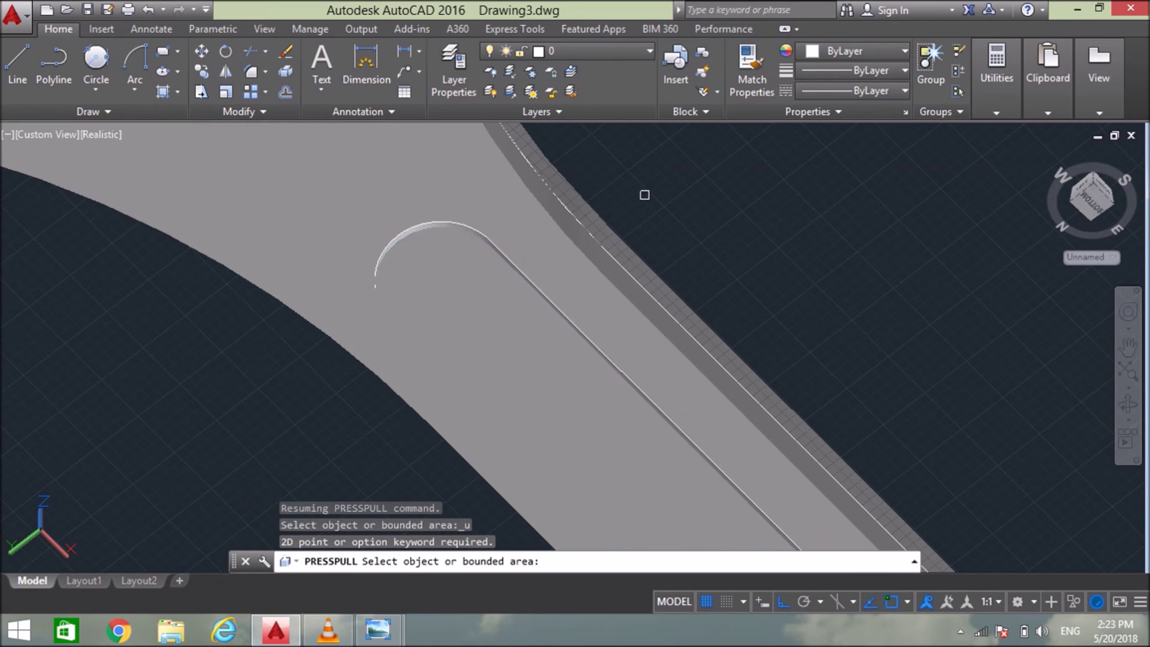
{"action": "key", "text": "ctrl+z"}
{"action": "key", "text": "Return"}
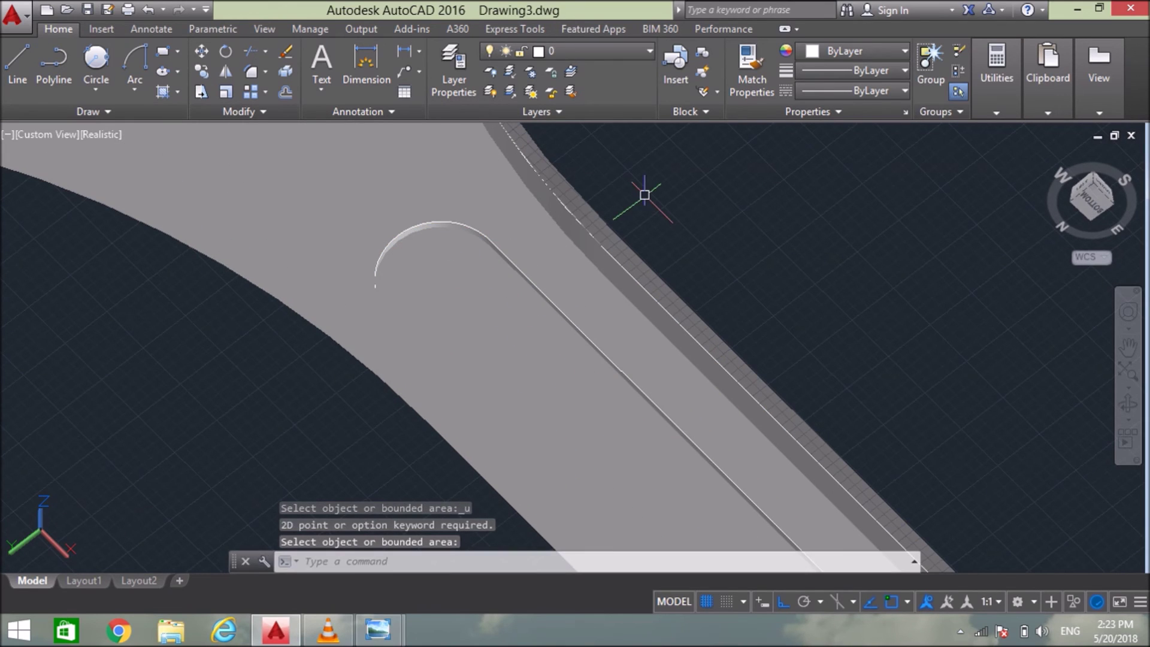
{"action": "key", "text": "ctrl+z"}
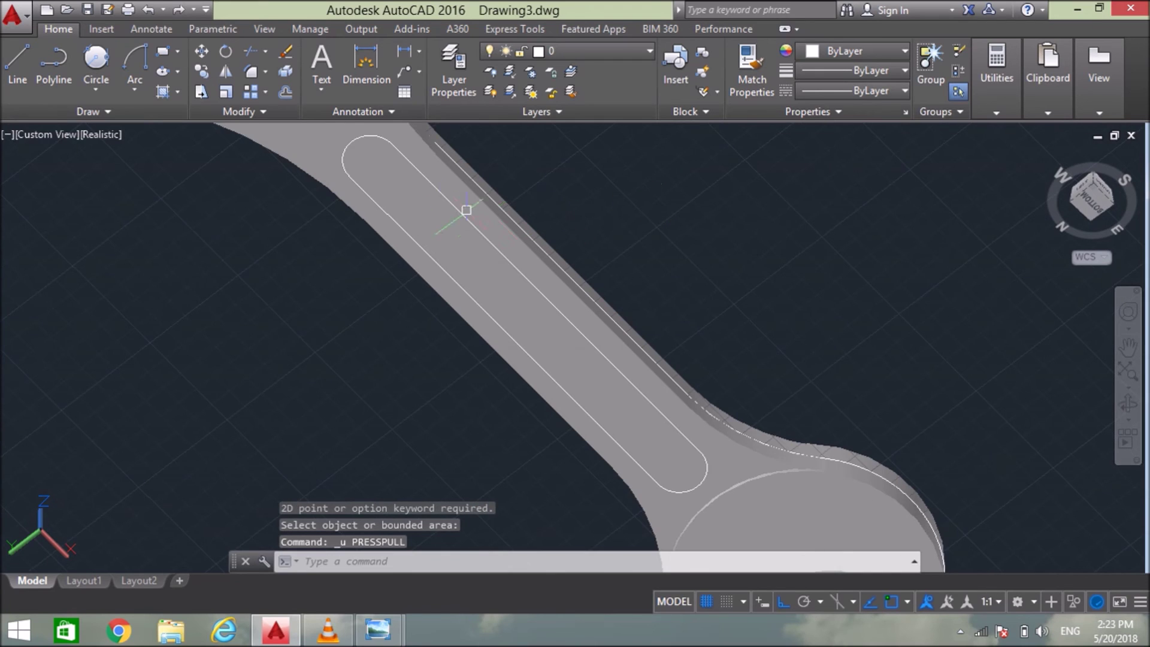
Select the spanner, start PRESSPULL with PR, and cancel a mistaken pick of the surrounding face
{"action": "scroll", "coordinate": [465, 210], "scroll_direction": "up", "scroll_amount": 5}
{"action": "middle_click_drag", "start_coordinate": [431, 365], "coordinate": [432, 365]}
{"action": "left_click_drag", "start_coordinate": [432, 365], "coordinate": [419, 336]}
{"action": "key", "text": "Escape"}
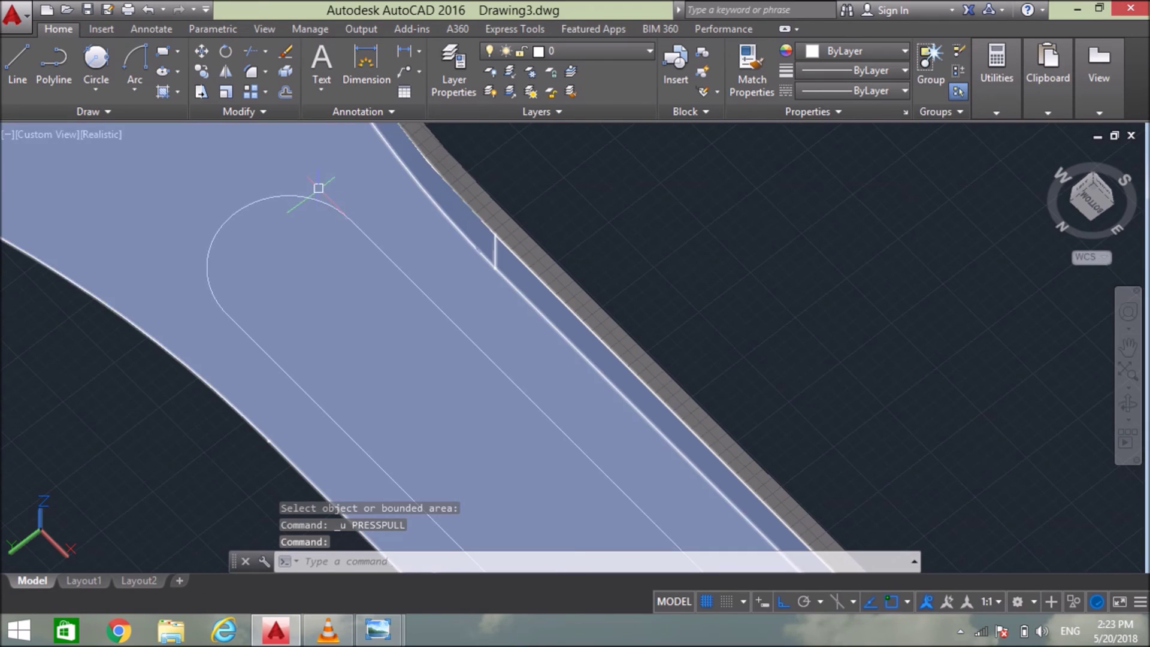
{"action": "left_click", "coordinate": [192, 140]}
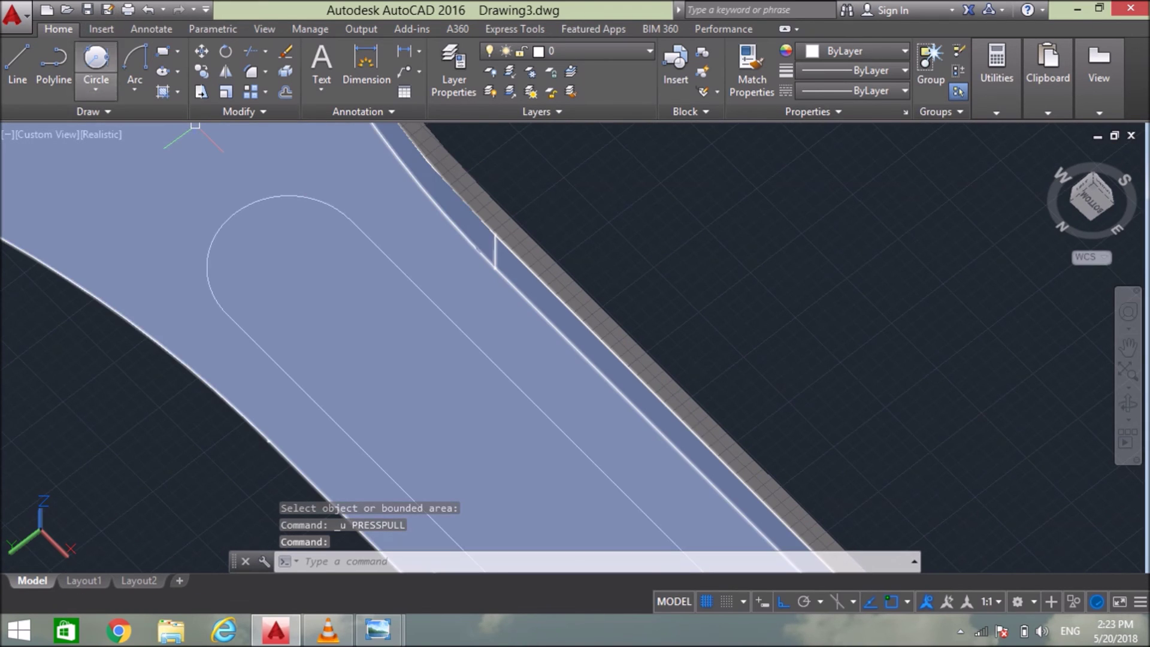
{"action": "type", "text": "pr"}
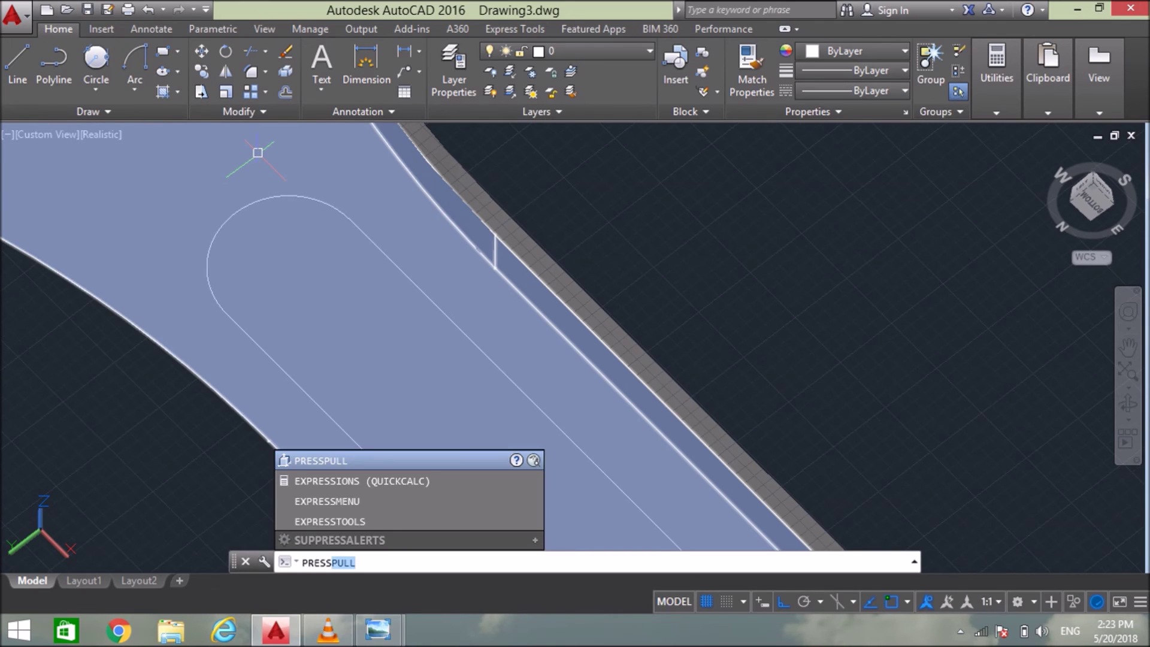
{"action": "key", "text": "Return"}
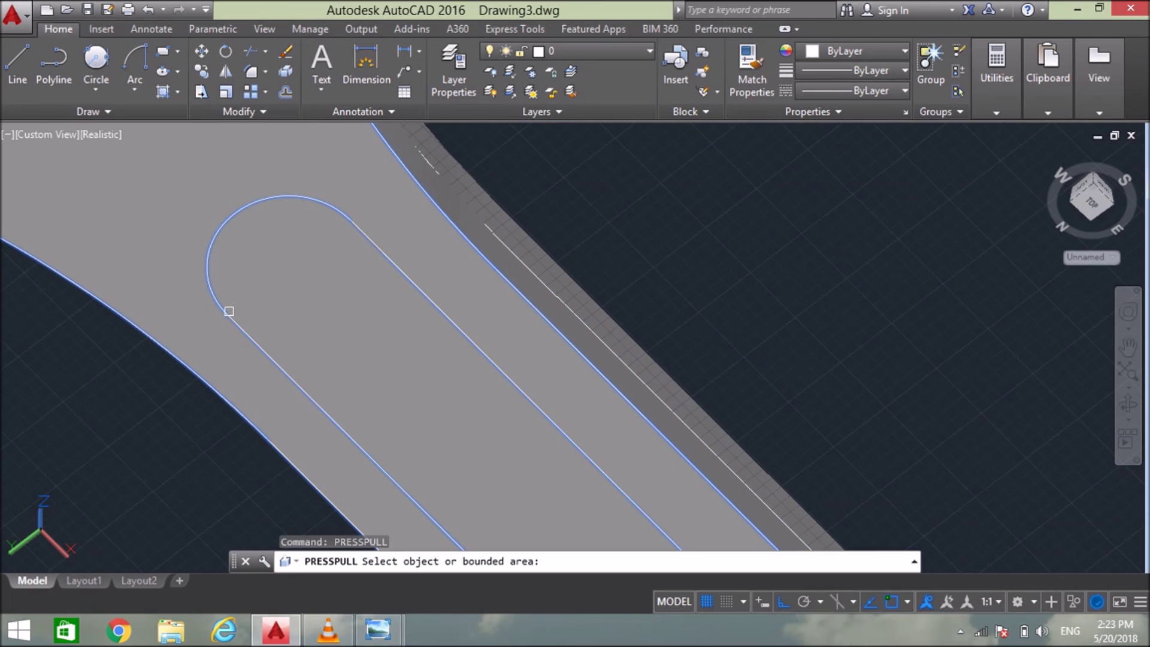
{"action": "left_click", "coordinate": [306, 323]}
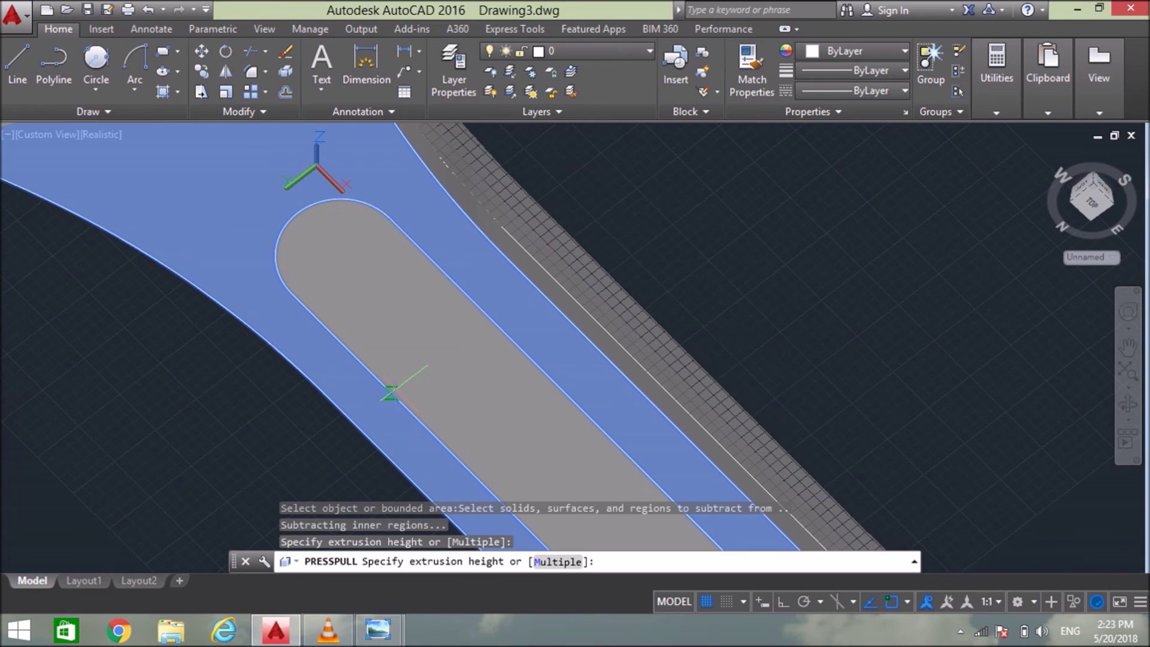
{"action": "scroll", "coordinate": [385, 385], "scroll_direction": "down", "scroll_amount": 3}
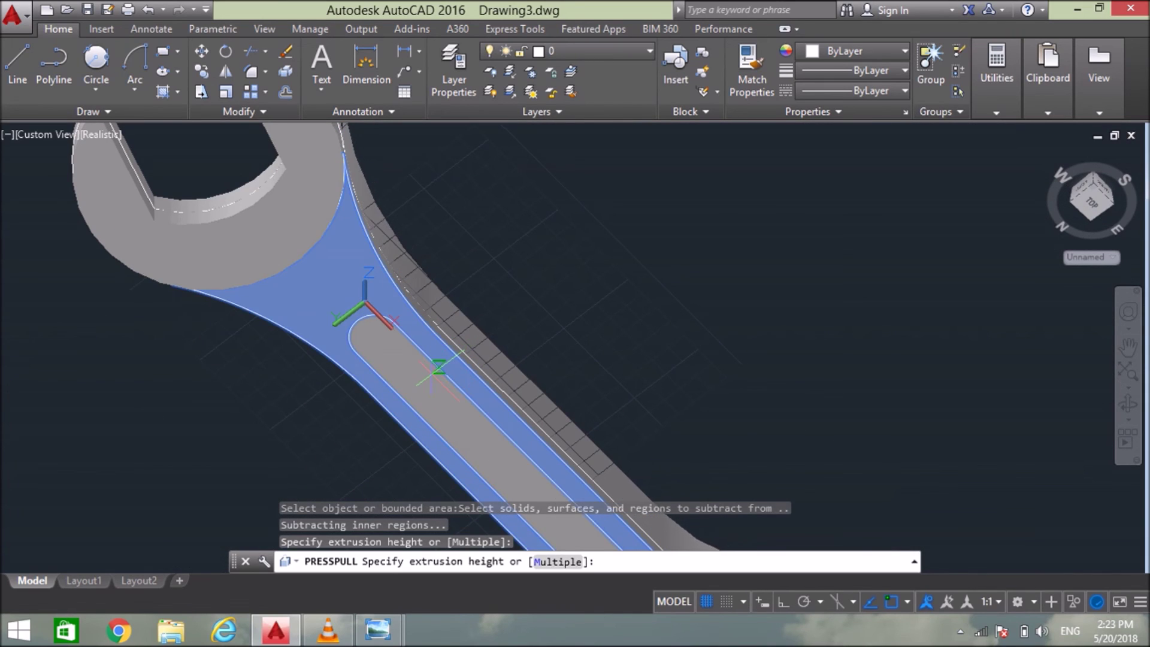
{"action": "key", "text": "Escape"}
Press-pull the area inside the slot outline by -0.5, then orbit to check the recess
{"action": "scroll", "coordinate": [422, 369], "scroll_direction": "up", "scroll_amount": 2}
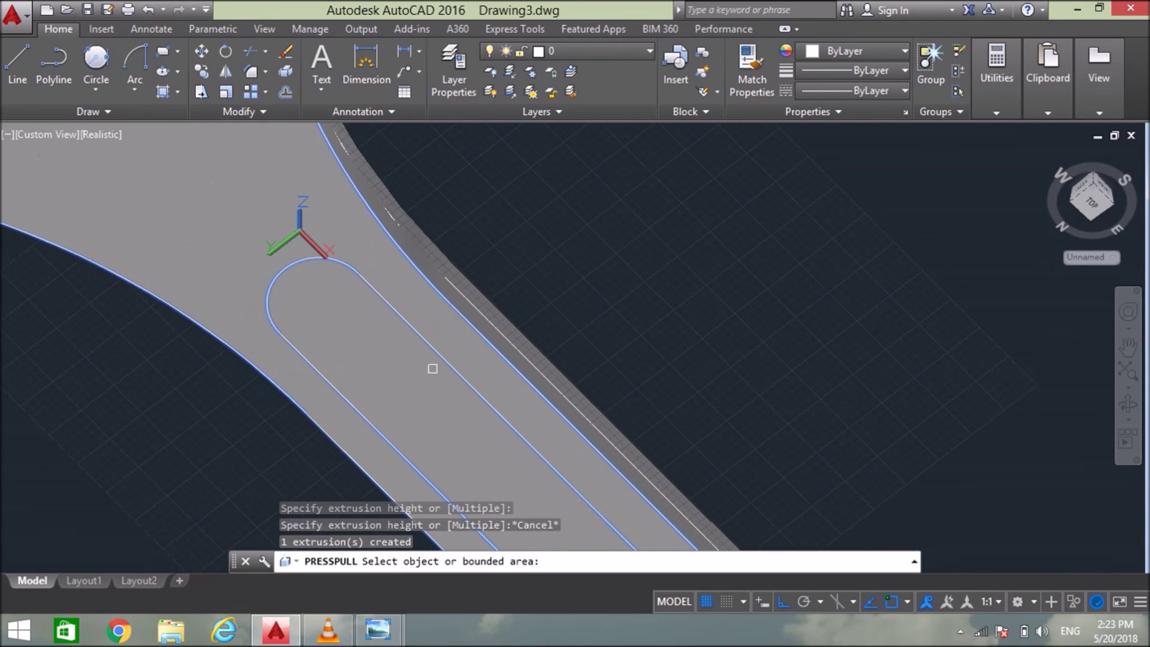
{"action": "scroll", "coordinate": [388, 363], "scroll_direction": "down", "scroll_amount": 2}
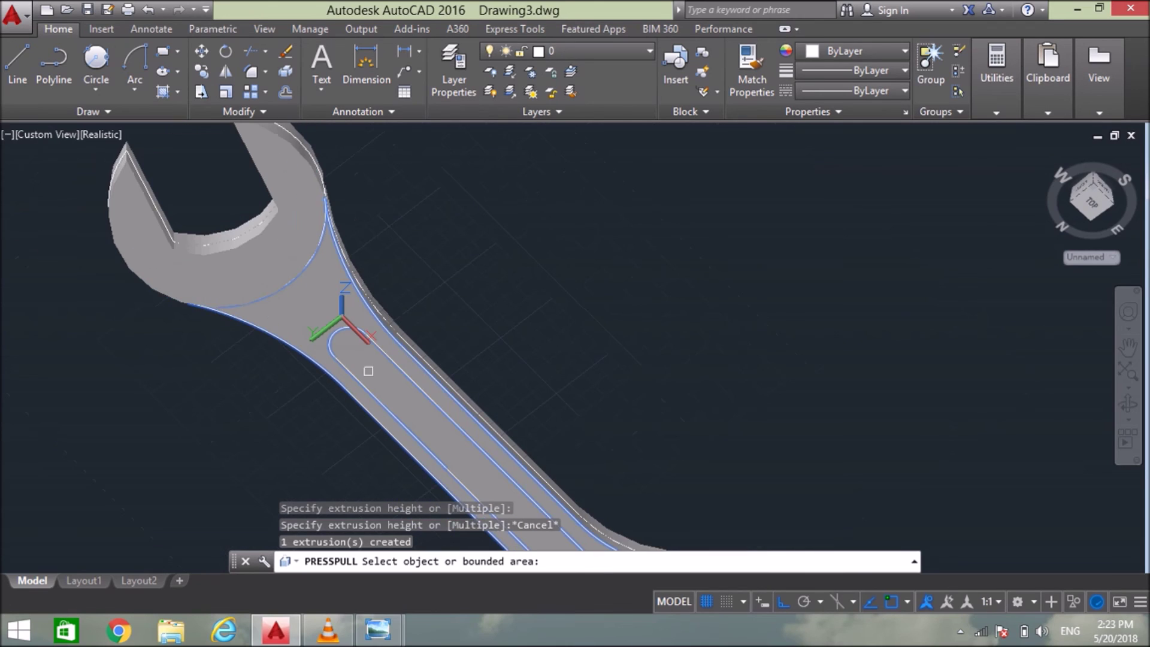
{"action": "middle_click_drag", "start_coordinate": [365, 379], "coordinate": [381, 318]}
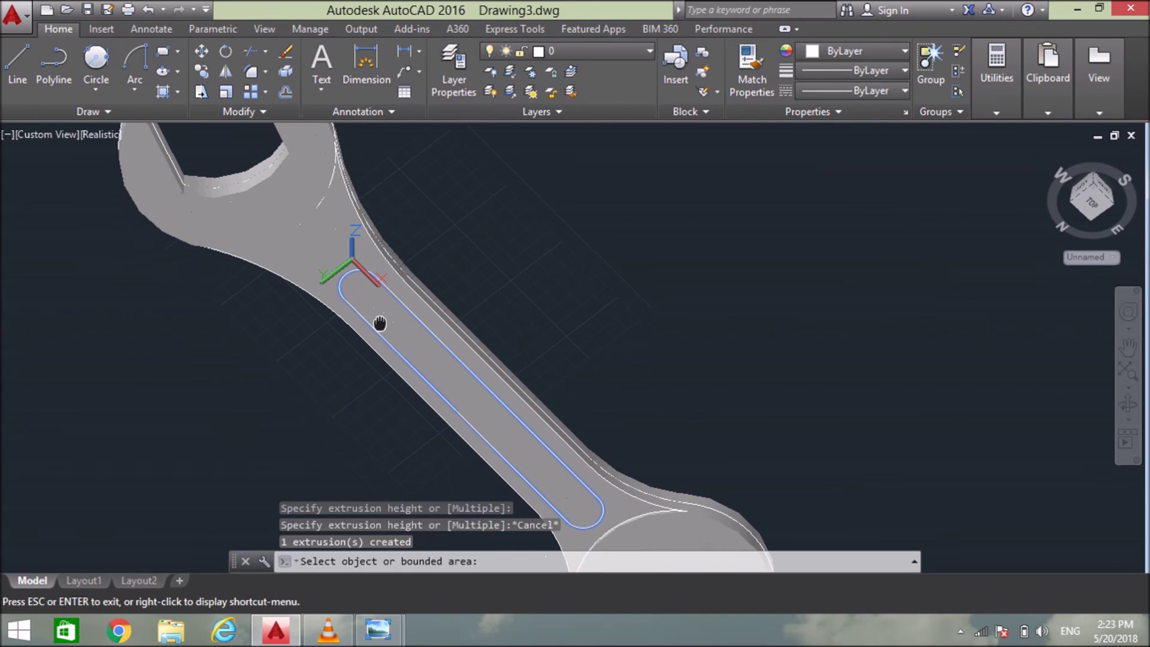
{"action": "left_click", "coordinate": [381, 319]}
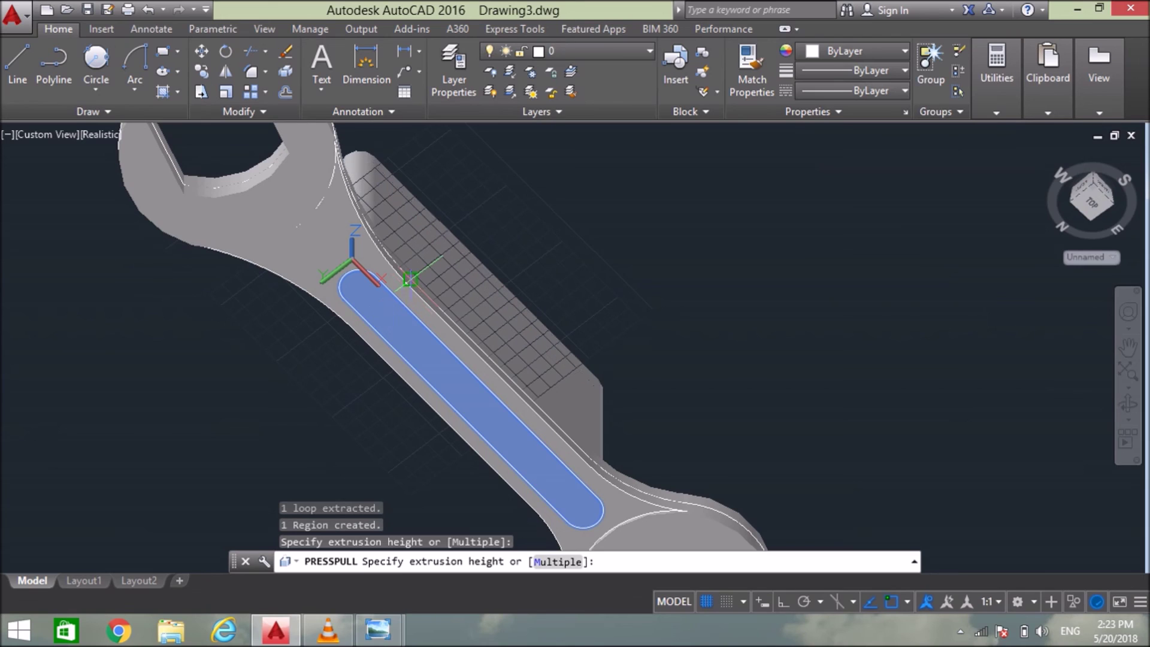
{"action": "type", "text": "-0.5"}
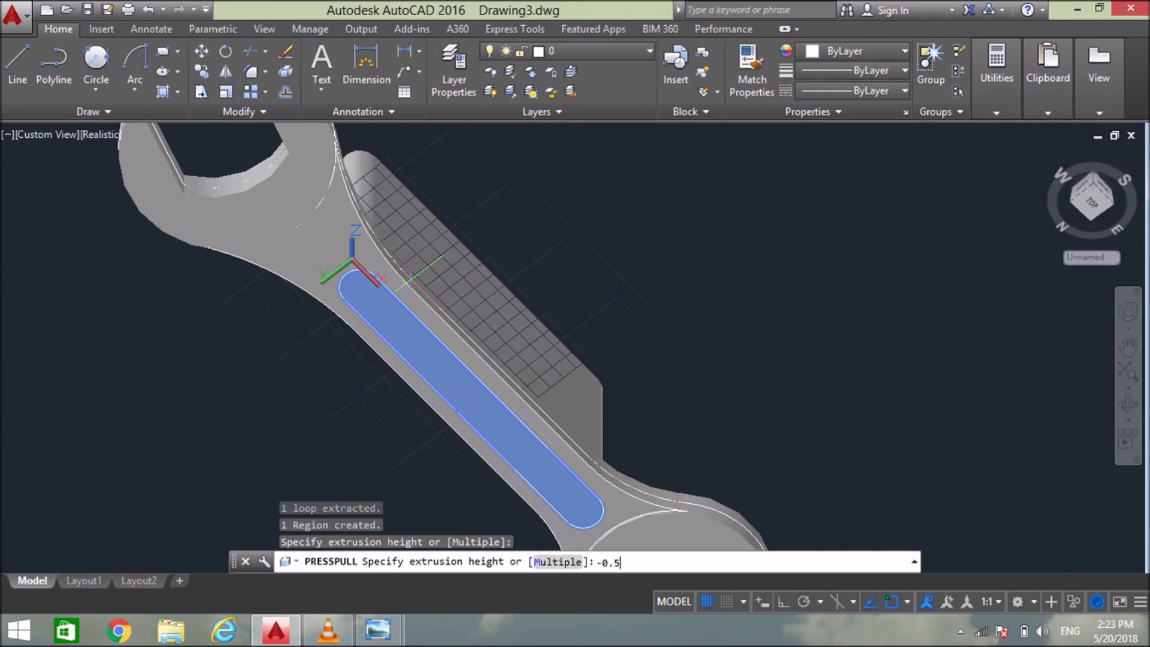
{"action": "key", "text": "Return"}
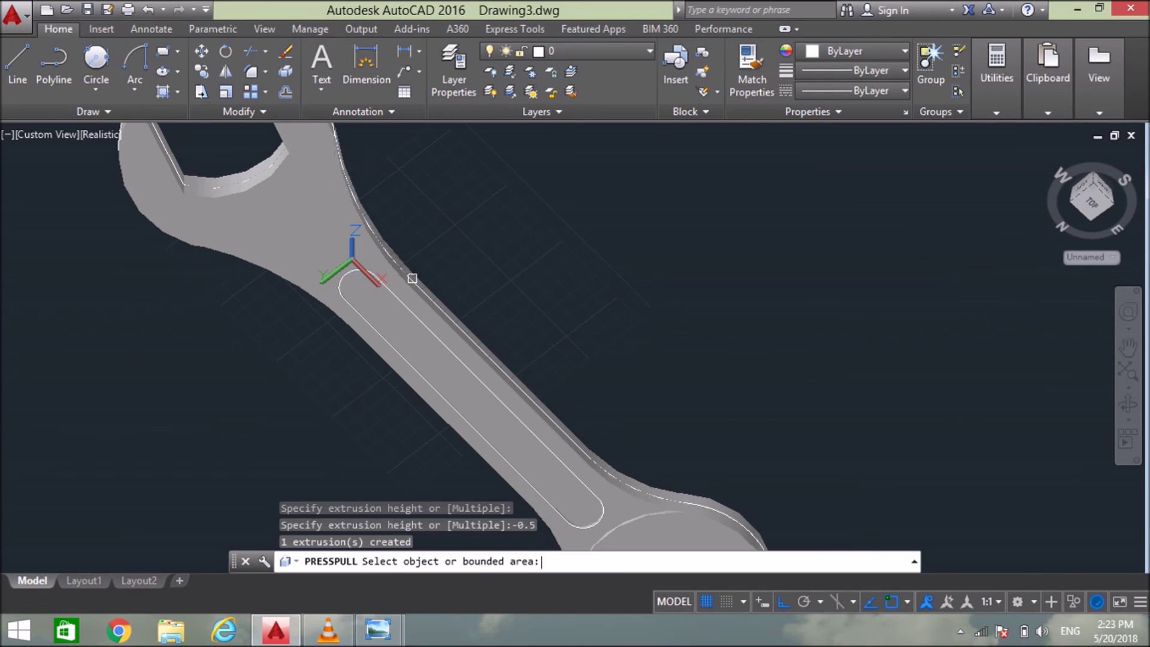
{"action": "middle_click_drag", "start_coordinate": [411, 278], "coordinate": [402, 236], "text": "shift"}
{"action": "scroll", "coordinate": [420, 230], "scroll_direction": "up", "scroll_amount": 3}
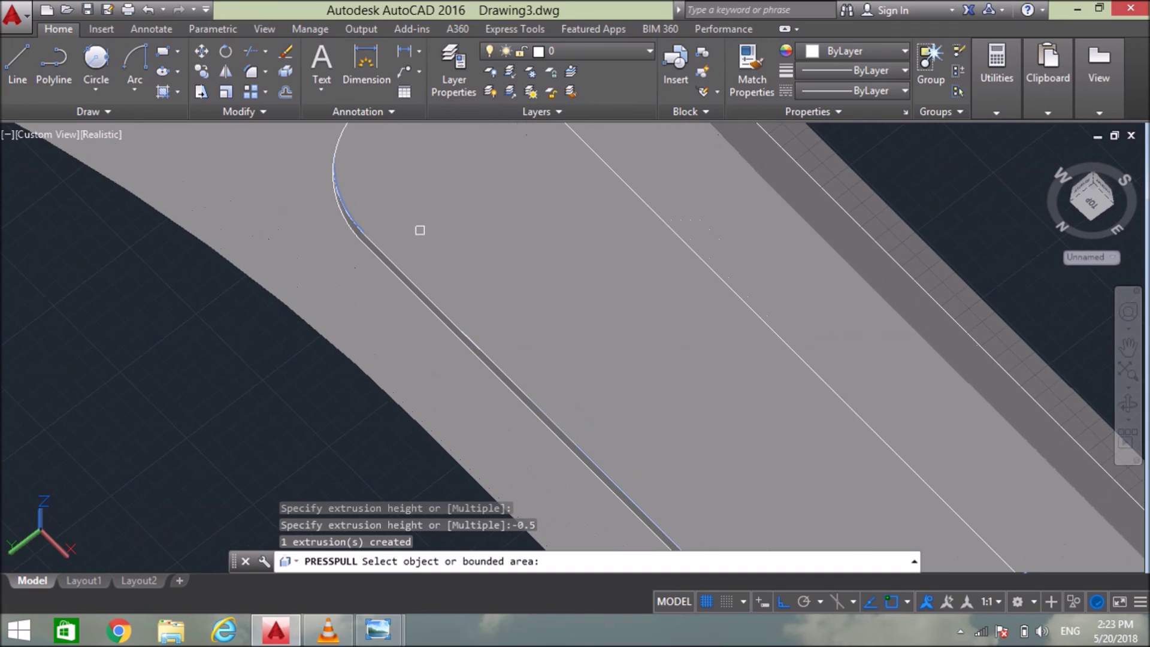
{"action": "scroll", "coordinate": [420, 258], "scroll_direction": "up", "scroll_amount": 3}
{"action": "scroll", "coordinate": [423, 259], "scroll_direction": "down", "scroll_amount": 3}
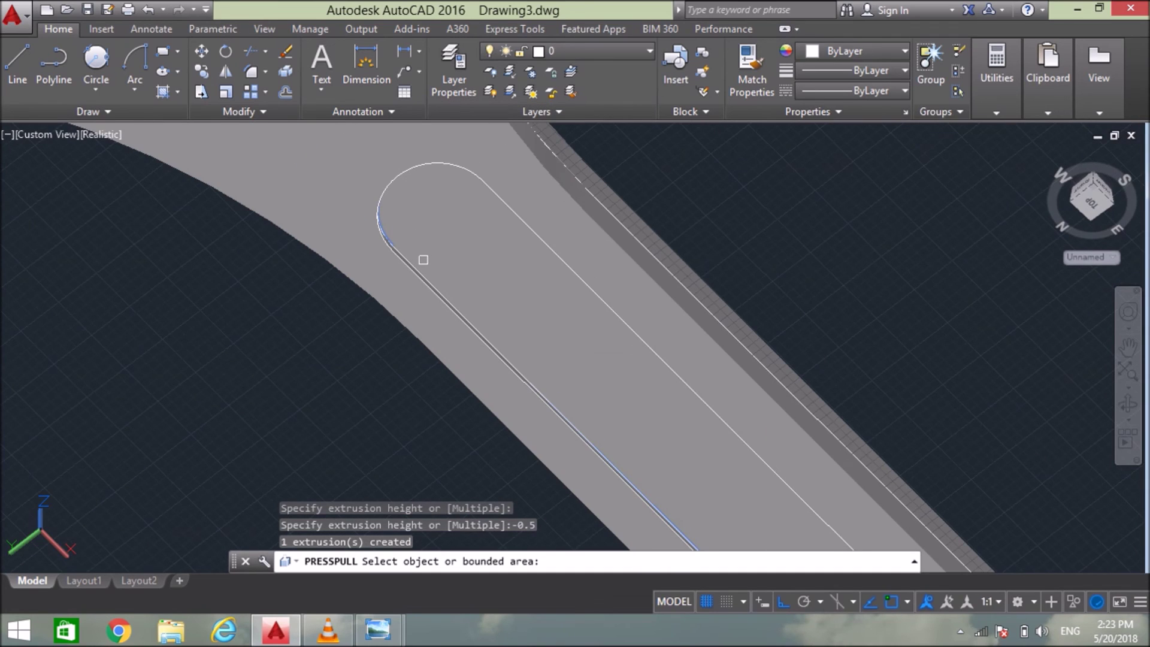
{"action": "scroll", "coordinate": [422, 260], "scroll_direction": "down", "scroll_amount": 5}
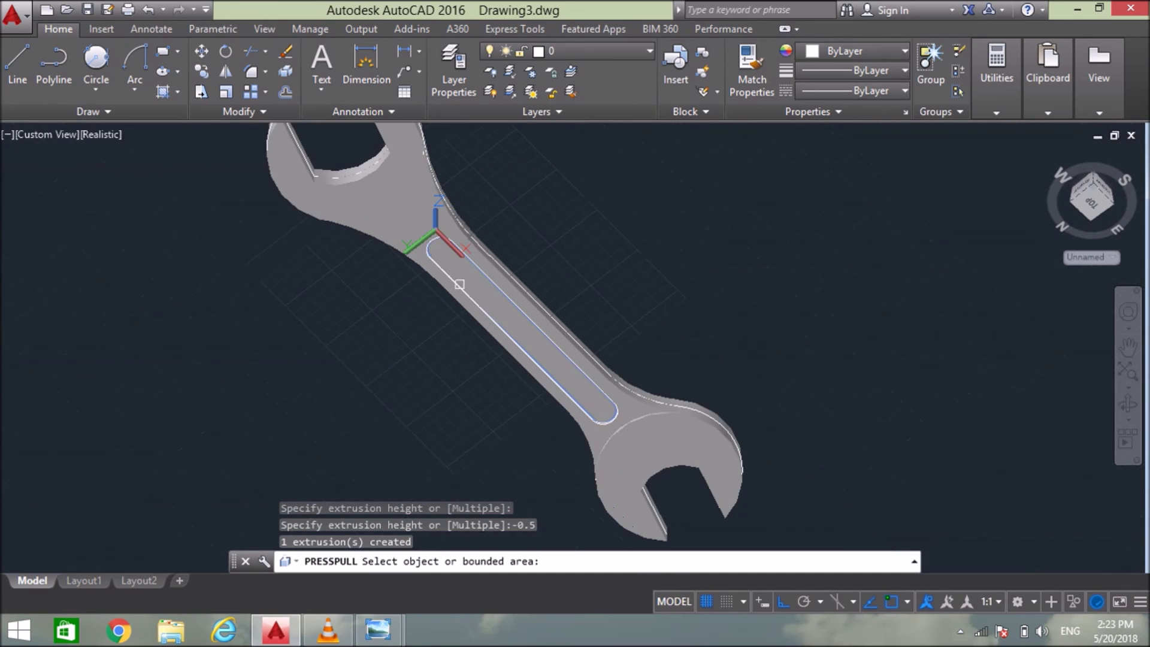
{"action": "middle_click_drag", "start_coordinate": [549, 223], "coordinate": [536, 282], "text": "shift"}
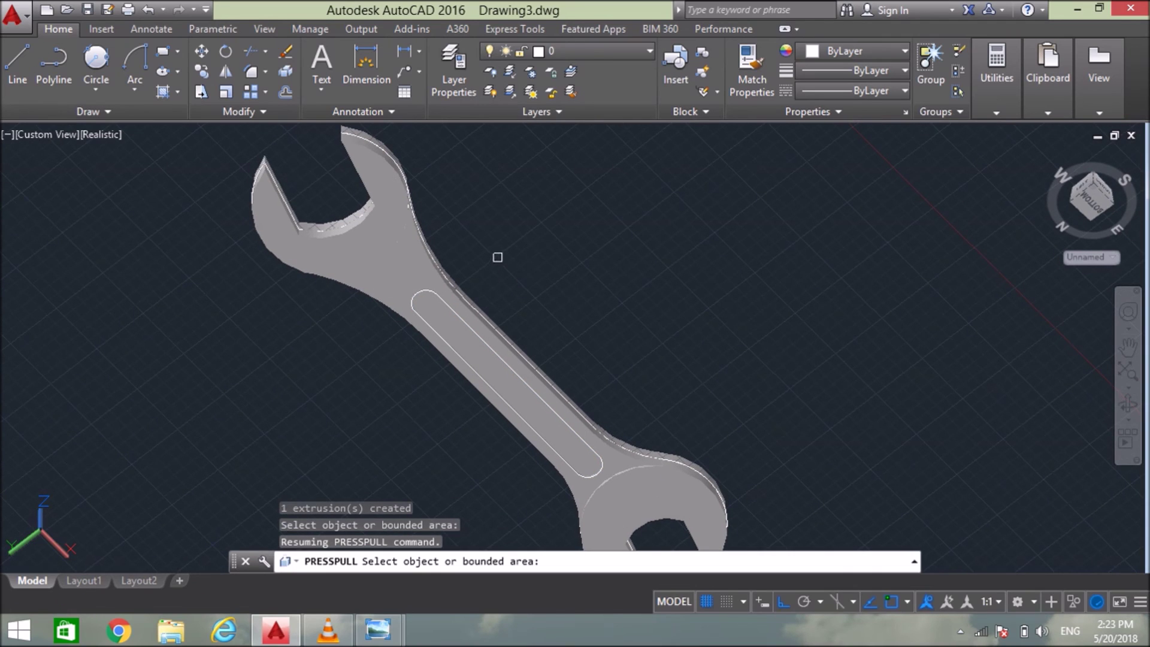
{"action": "scroll", "coordinate": [514, 256], "scroll_direction": "down", "scroll_amount": 2}
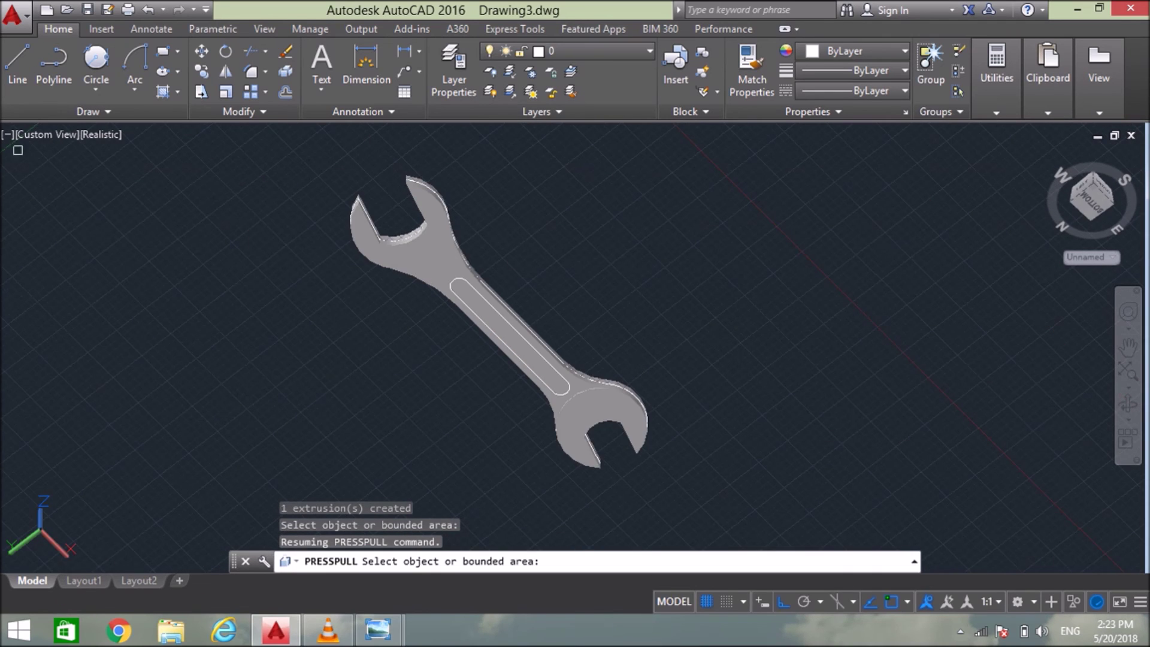
{"action": "key", "text": "Return"}
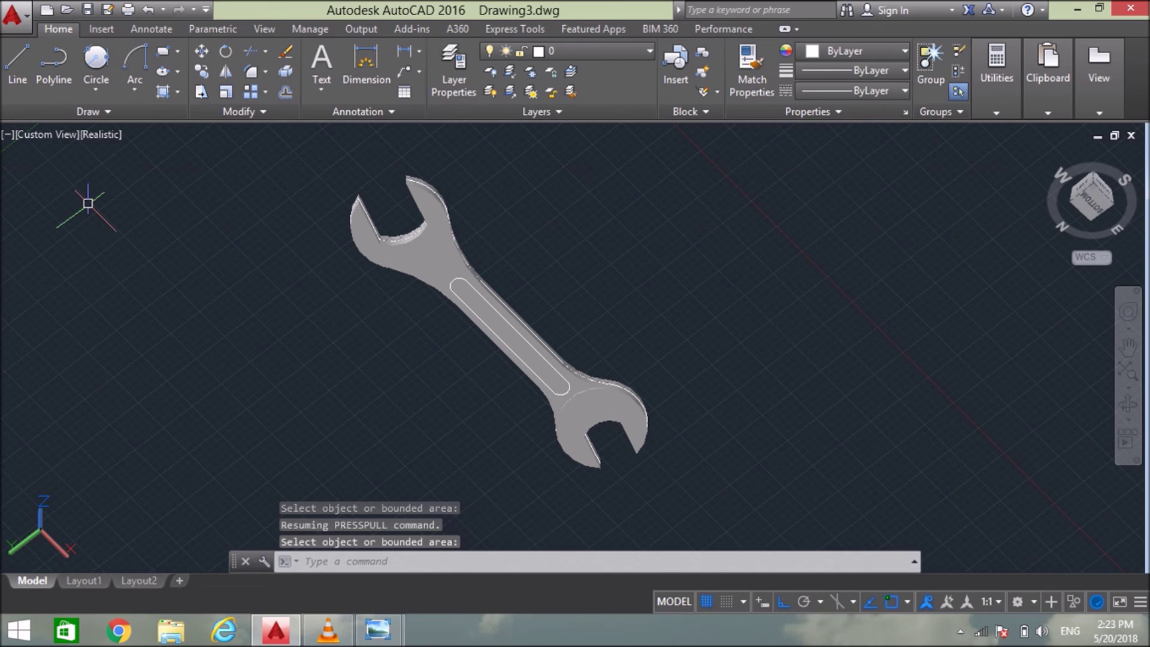
Switch the viewport to the Top preset view of the wrench
{"action": "left_click", "coordinate": [46, 134]}
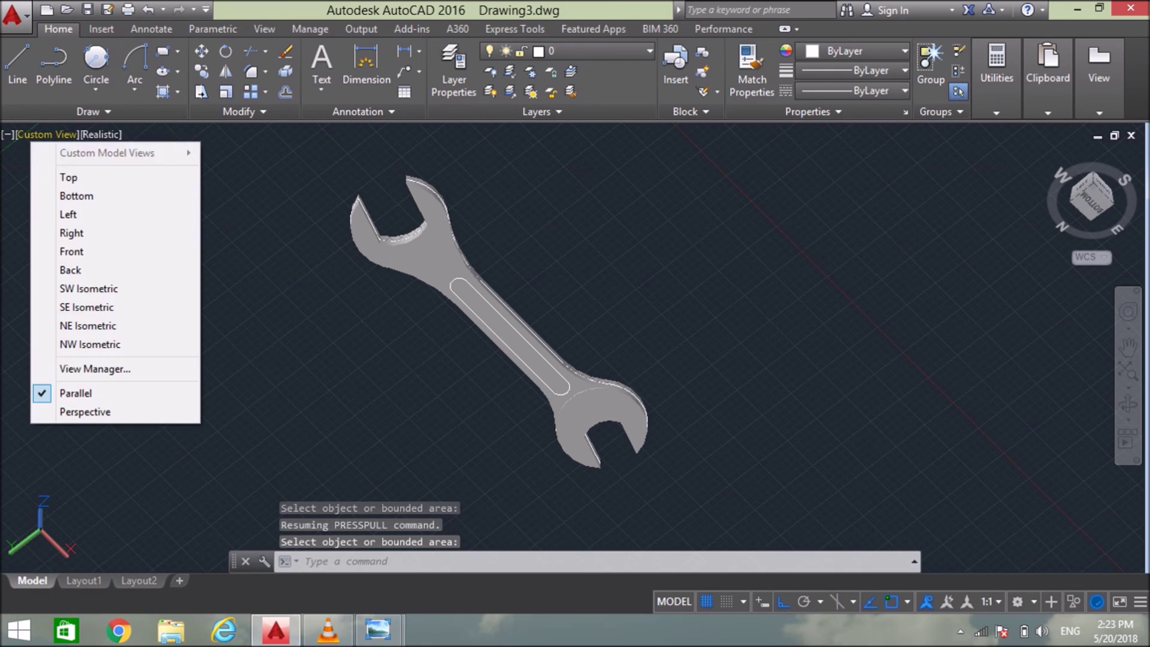
{"action": "left_click", "coordinate": [68, 177]}
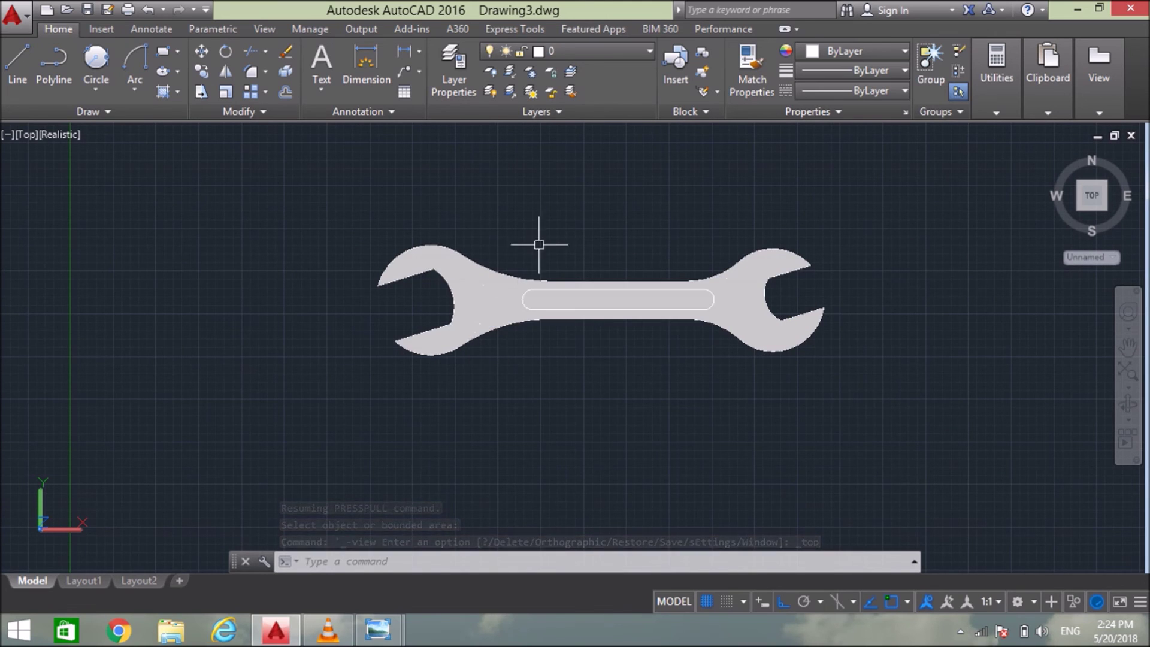
{"action": "scroll", "coordinate": [538, 244], "scroll_direction": "up", "scroll_amount": 2}
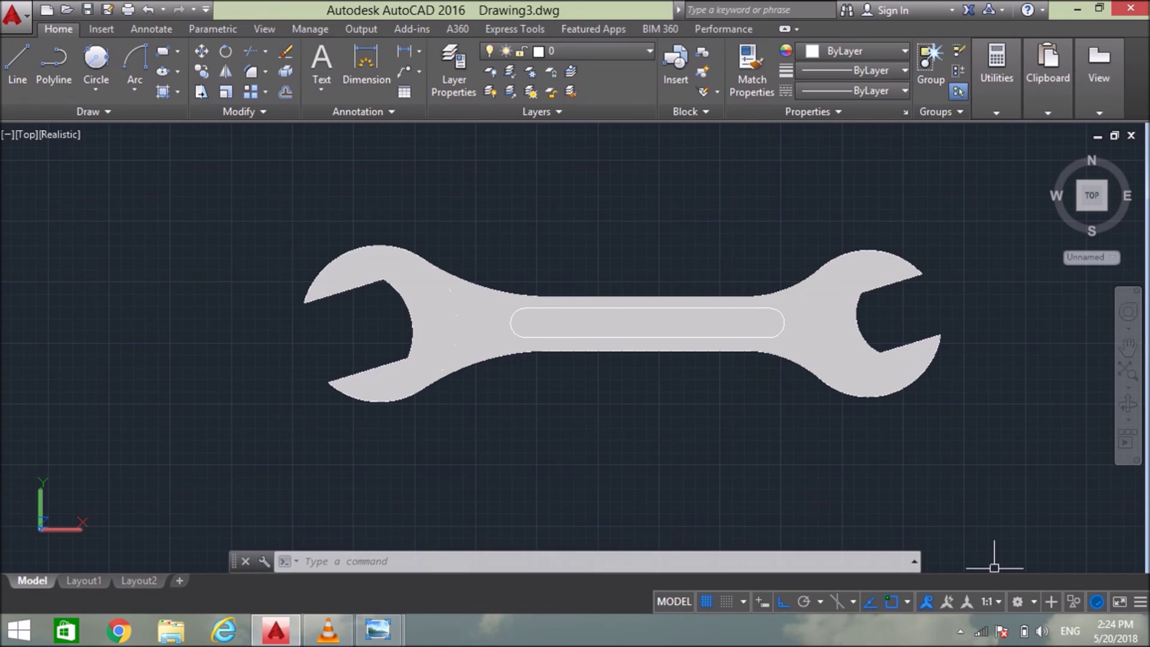
Change to the 3D Modeling workspace and show the Solid ribbon tools
{"action": "left_click", "coordinate": [1016, 601]}
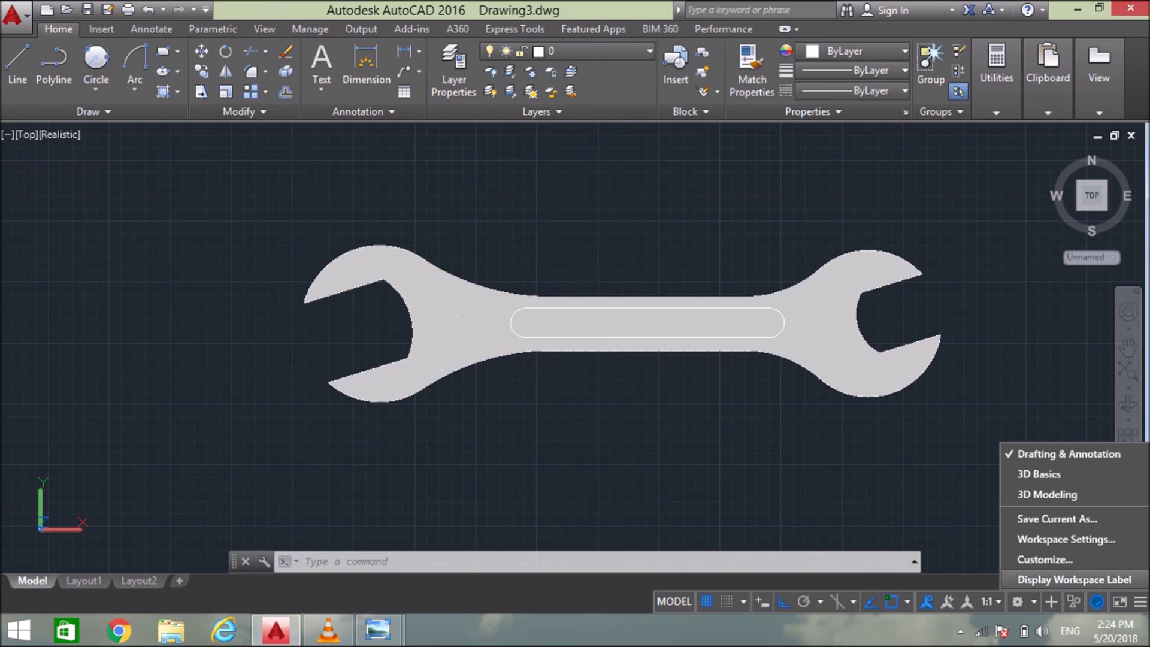
{"action": "left_click", "coordinate": [1047, 494]}
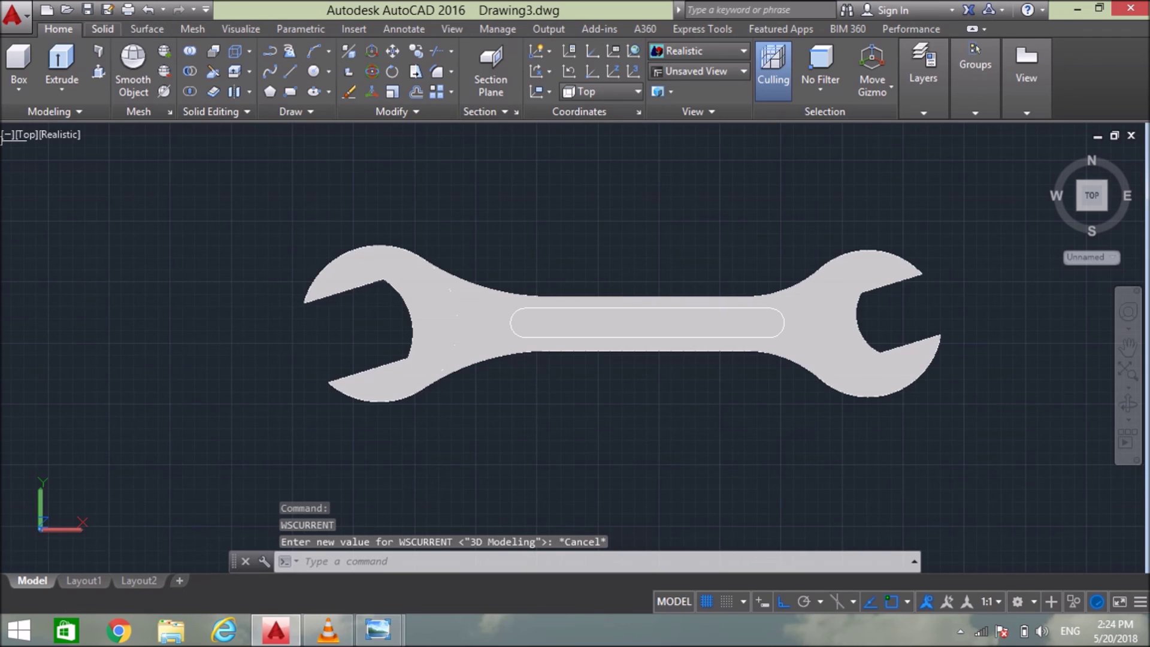
{"action": "left_click", "coordinate": [102, 28]}
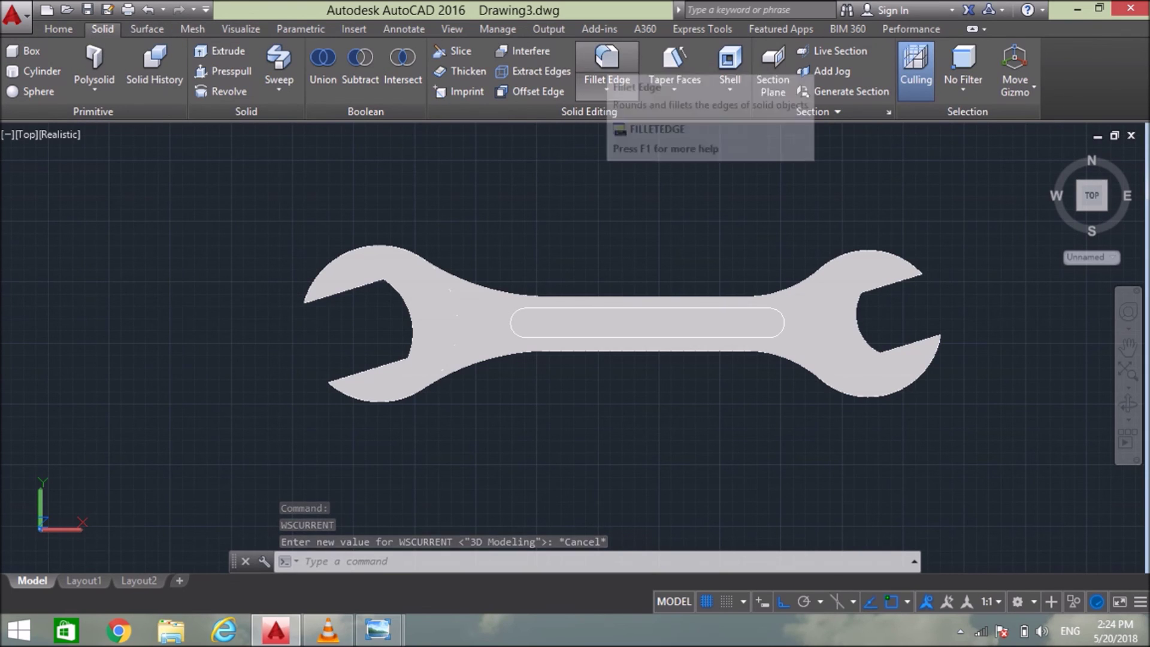
{"action": "left_click", "coordinate": [606, 66]}
{"action": "scroll", "coordinate": [539, 387], "scroll_direction": "up", "scroll_amount": 2}
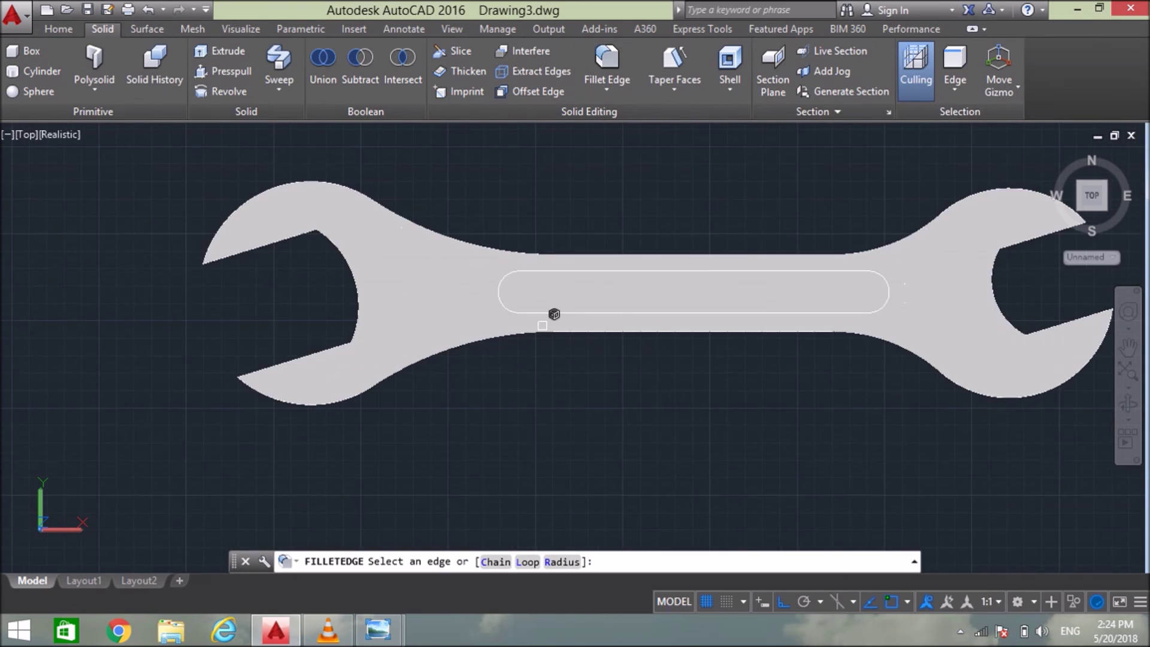
{"action": "scroll", "coordinate": [542, 325], "scroll_direction": "up", "scroll_amount": 2}
{"action": "scroll", "coordinate": [600, 242], "scroll_direction": "up", "scroll_amount": 2}
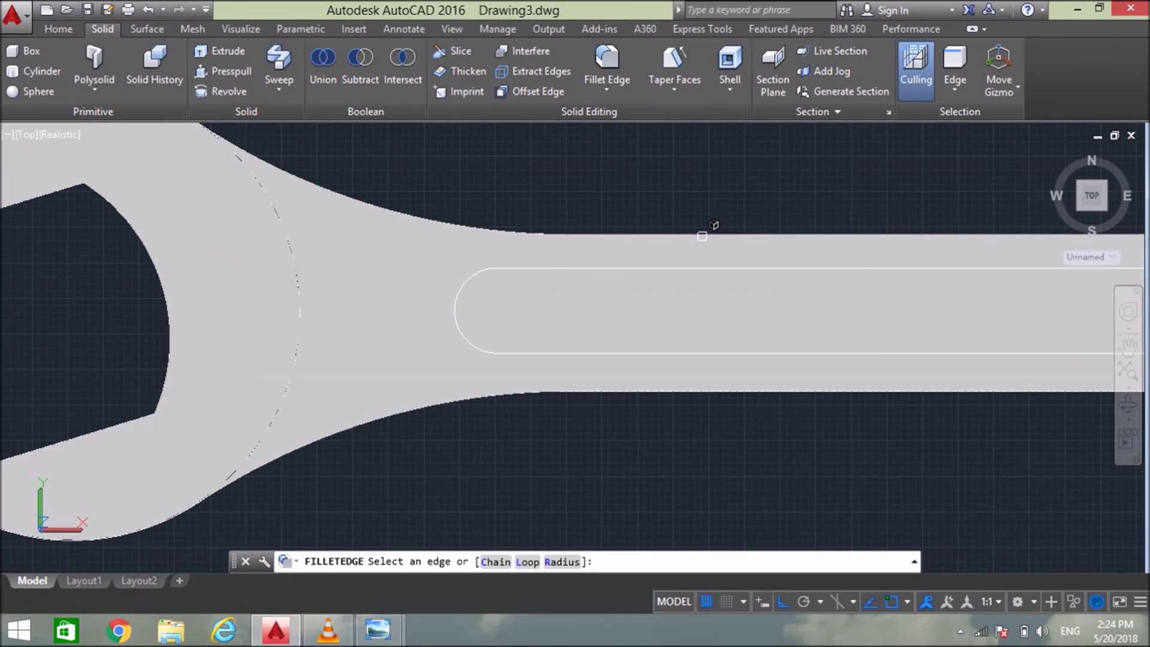
{"action": "left_click", "coordinate": [495, 561]}
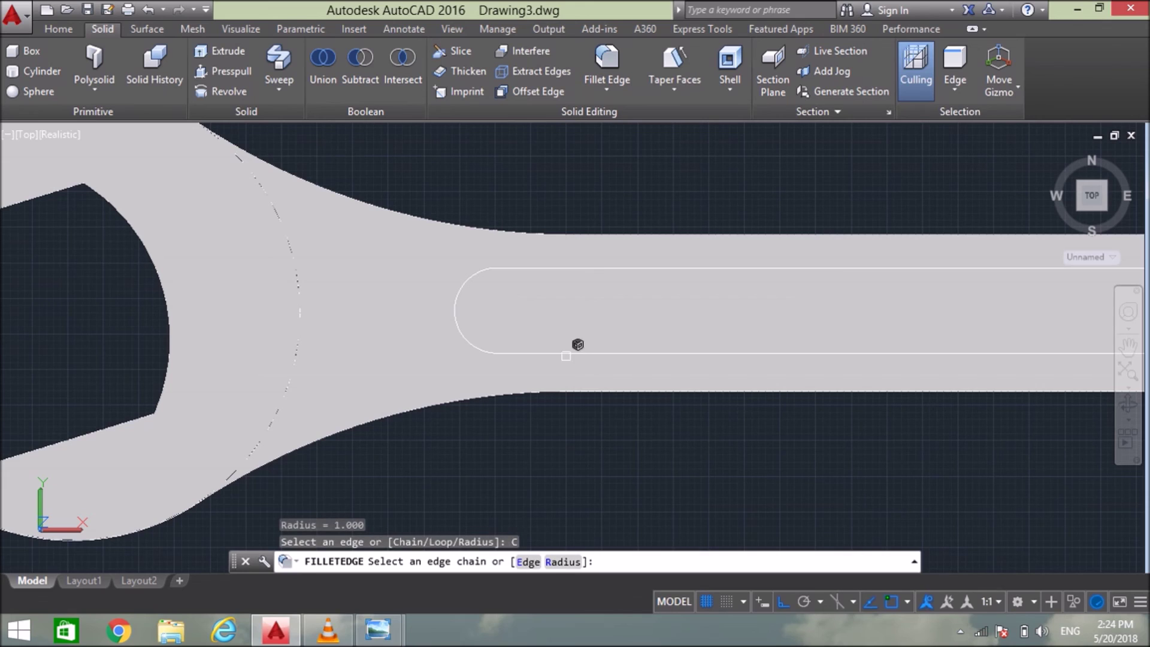
{"action": "left_click", "coordinate": [643, 234]}
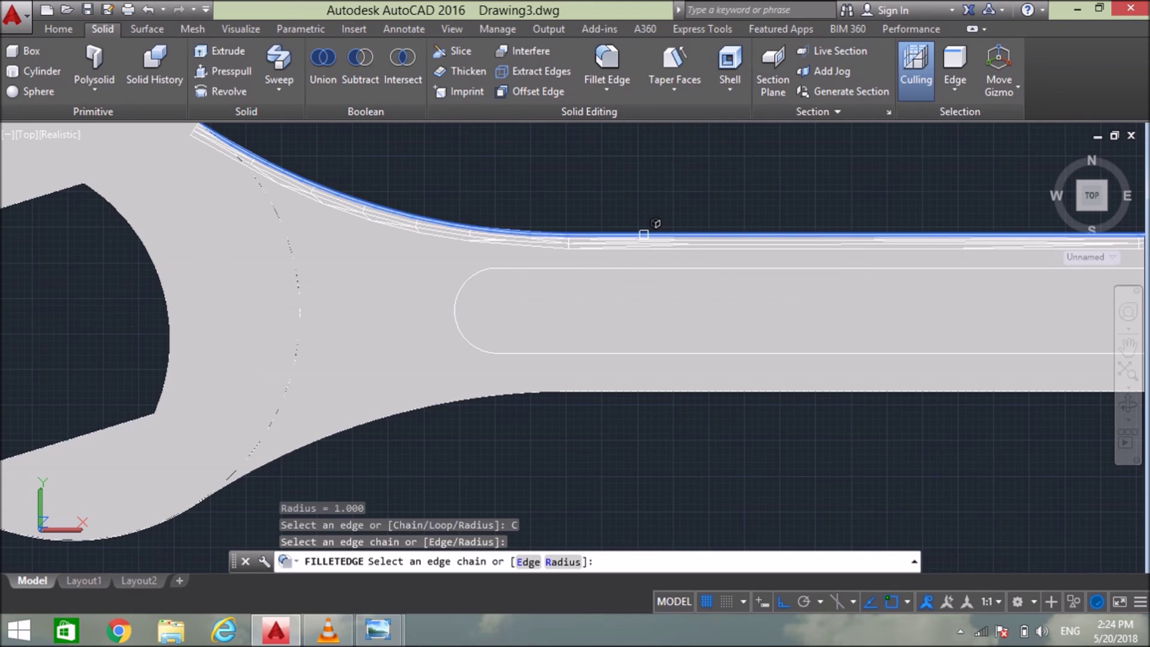
{"action": "scroll", "coordinate": [603, 335], "scroll_direction": "down", "scroll_amount": 1}
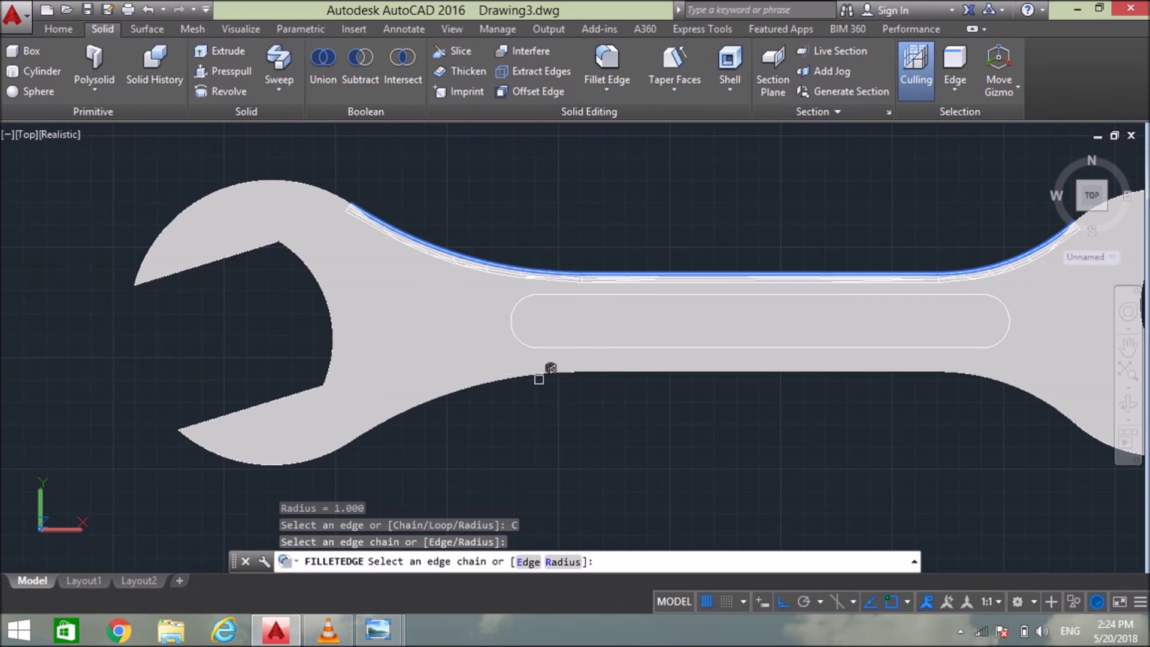
{"action": "left_click", "coordinate": [612, 371]}
{"action": "scroll", "coordinate": [558, 436], "scroll_direction": "down", "scroll_amount": 2}
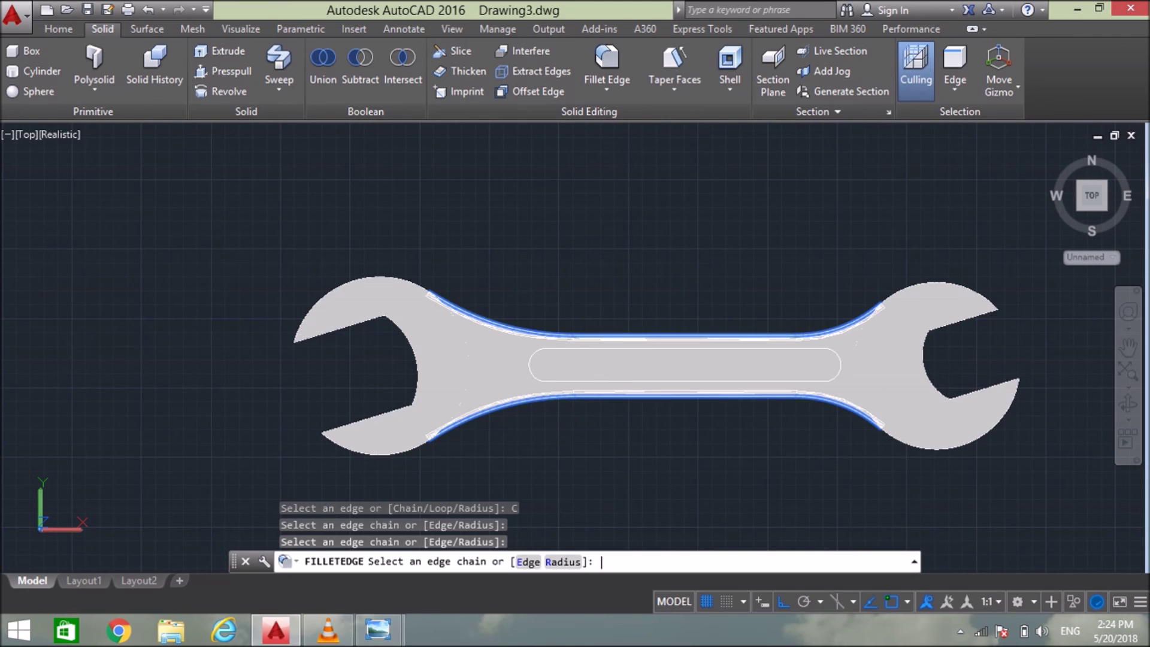
{"action": "key", "text": "Return"}
{"action": "scroll", "coordinate": [560, 395], "scroll_direction": "up", "scroll_amount": 2}
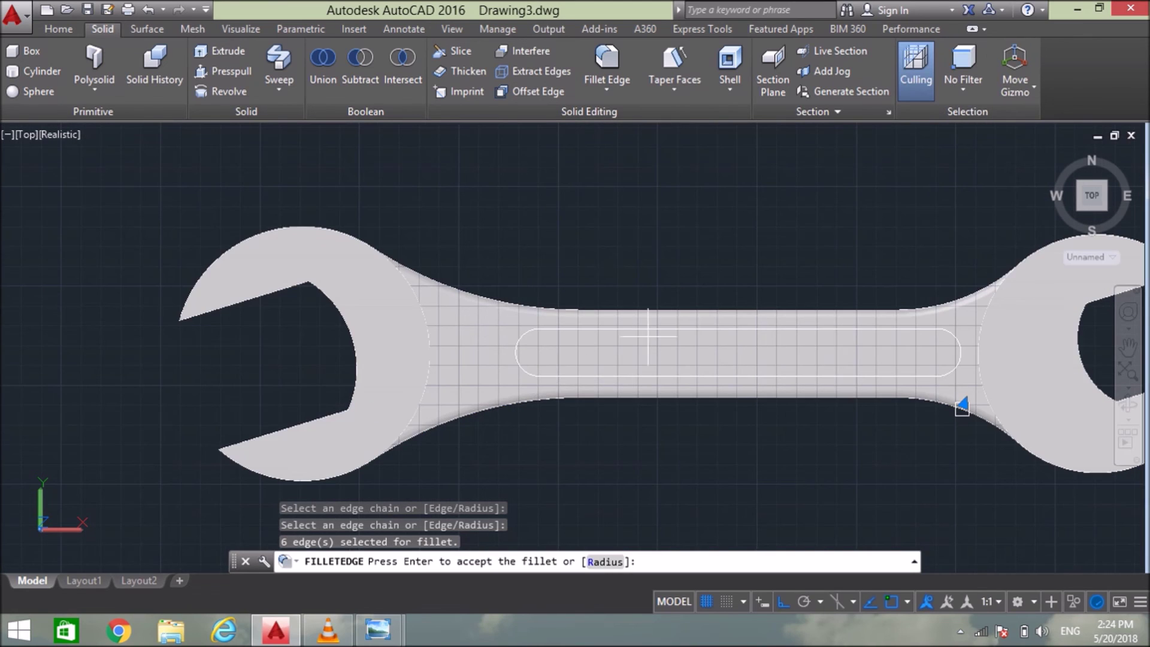
{"action": "middle_click_drag", "start_coordinate": [713, 213], "coordinate": [581, 252]}
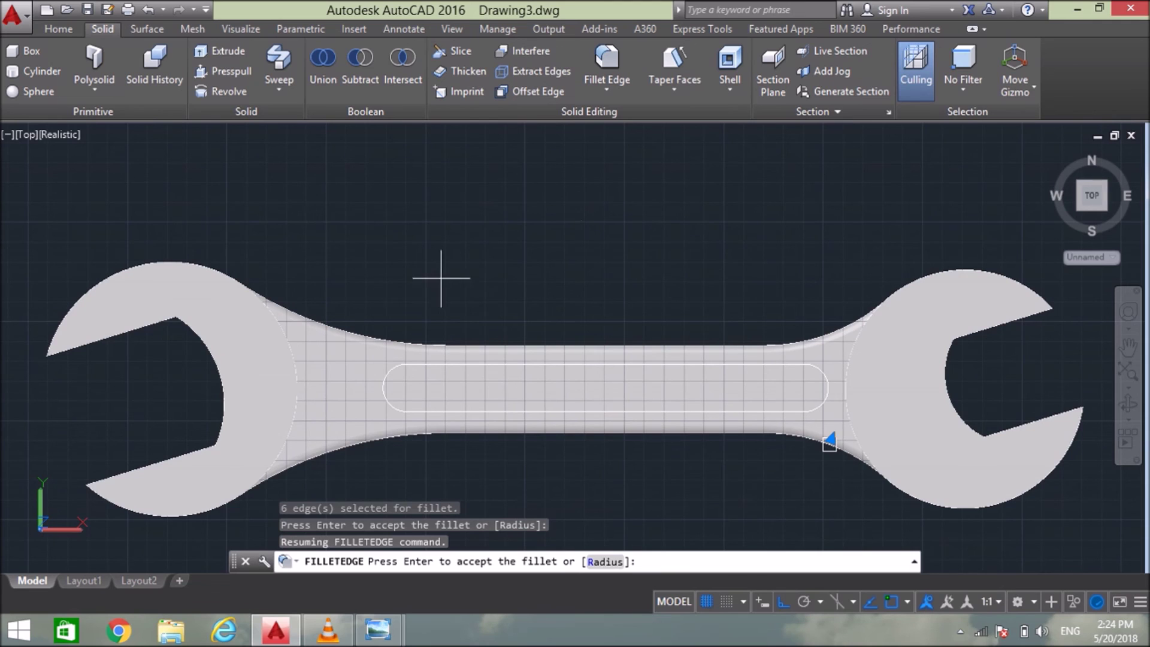
{"action": "scroll", "coordinate": [131, 358], "scroll_direction": "up", "scroll_amount": 2}
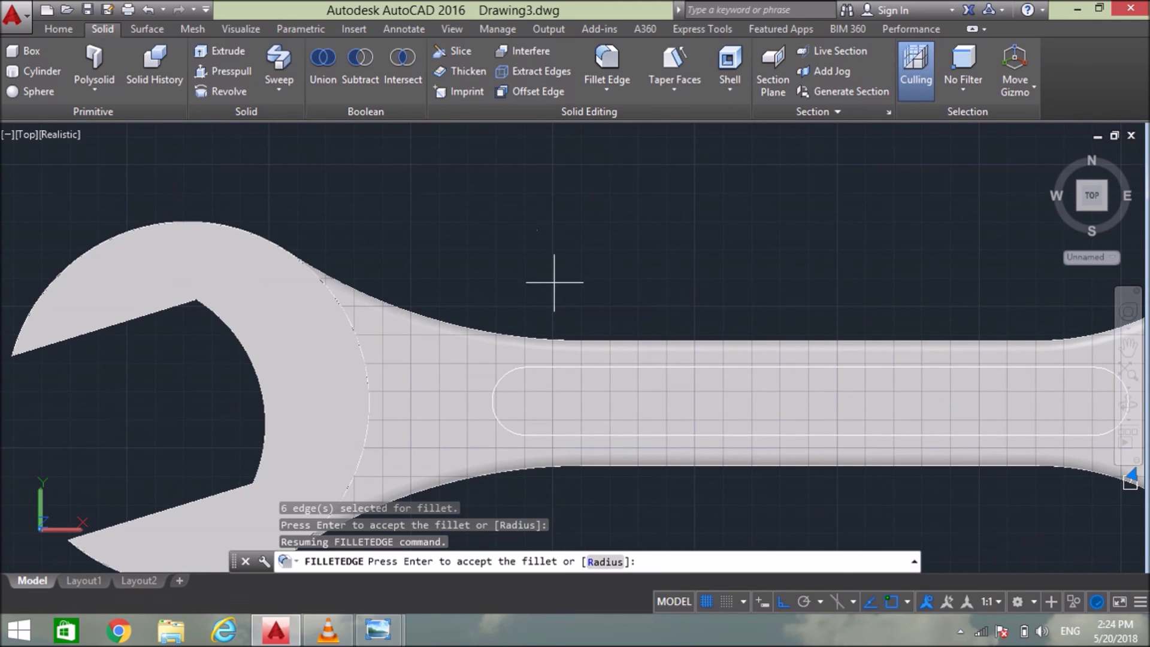
{"action": "scroll", "coordinate": [507, 229], "scroll_direction": "up", "scroll_amount": 3}
{"action": "middle_click_drag", "start_coordinate": [431, 335], "coordinate": [419, 229]}
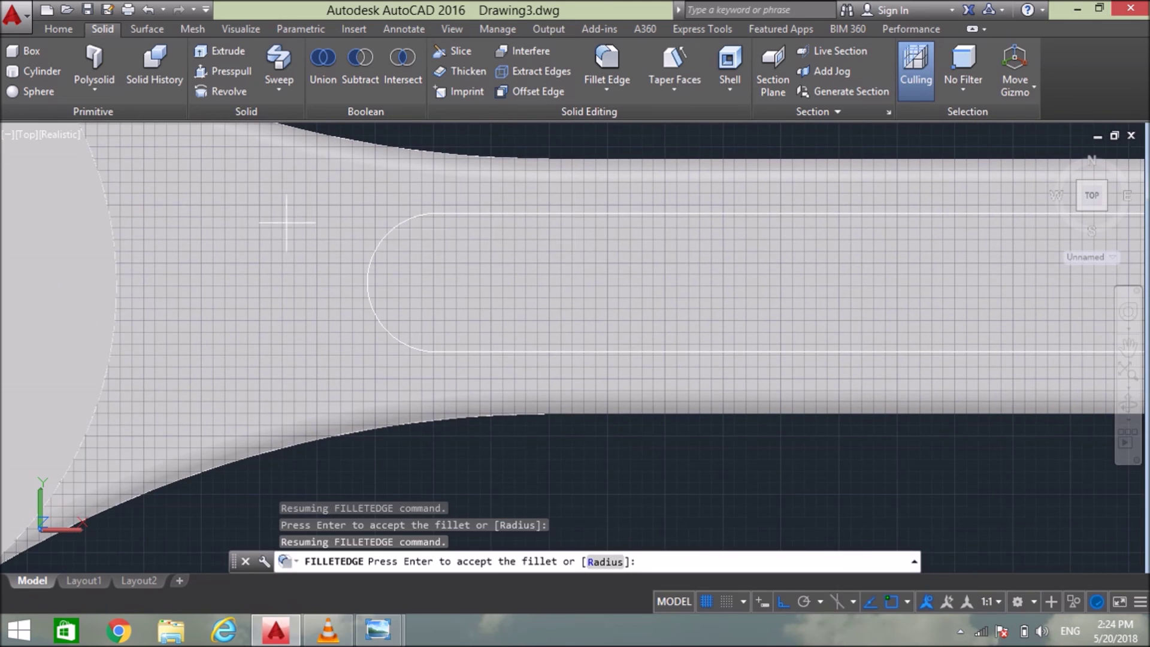
{"action": "scroll", "coordinate": [640, 239], "scroll_direction": "up", "scroll_amount": 2}
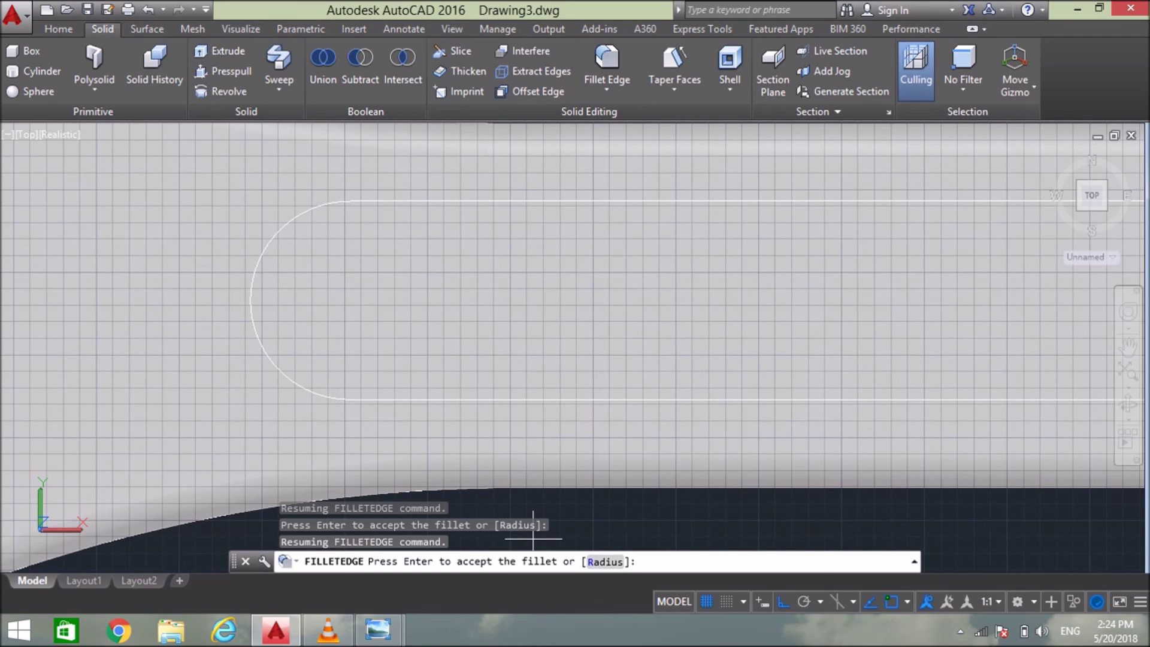
{"action": "scroll", "coordinate": [638, 197], "scroll_direction": "down", "scroll_amount": 3}
{"action": "scroll", "coordinate": [634, 302], "scroll_direction": "down", "scroll_amount": 2}
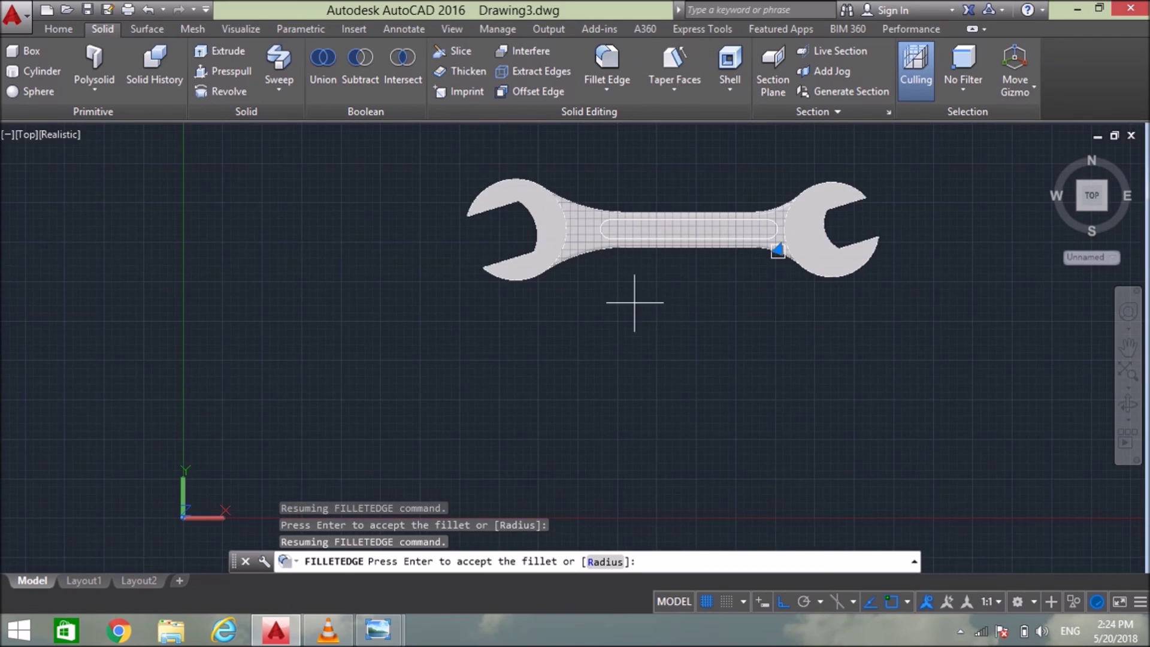
{"action": "middle_click_drag", "start_coordinate": [655, 300], "coordinate": [622, 364]}
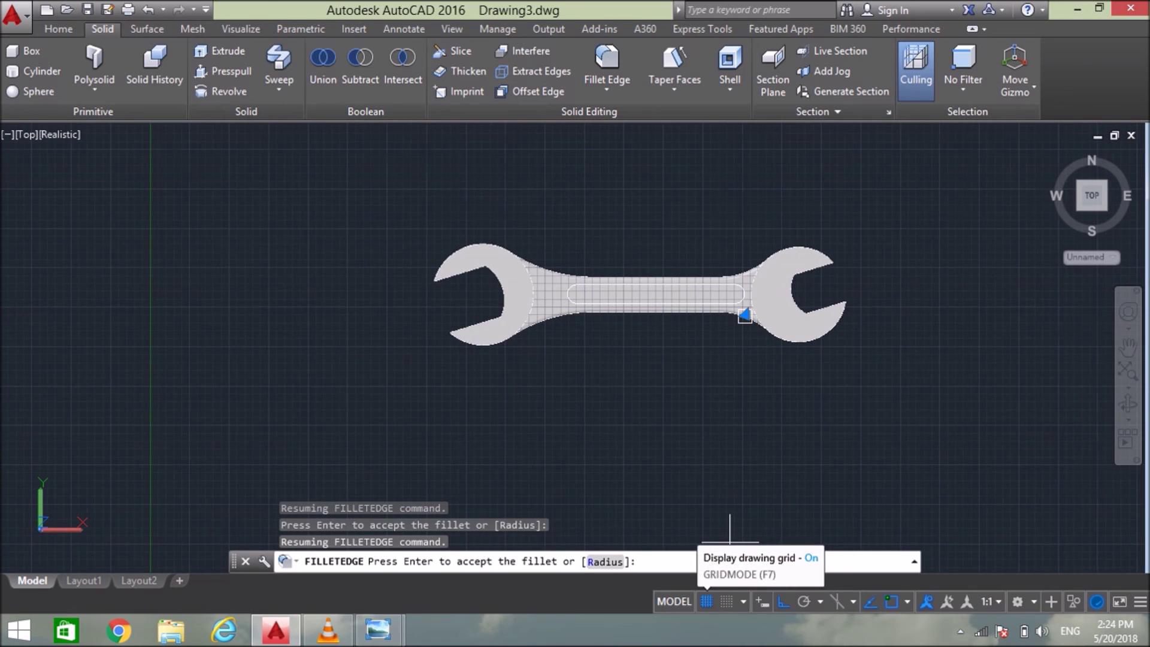
{"action": "left_click", "coordinate": [707, 600]}
{"action": "scroll", "coordinate": [628, 234], "scroll_direction": "up", "scroll_amount": 3}
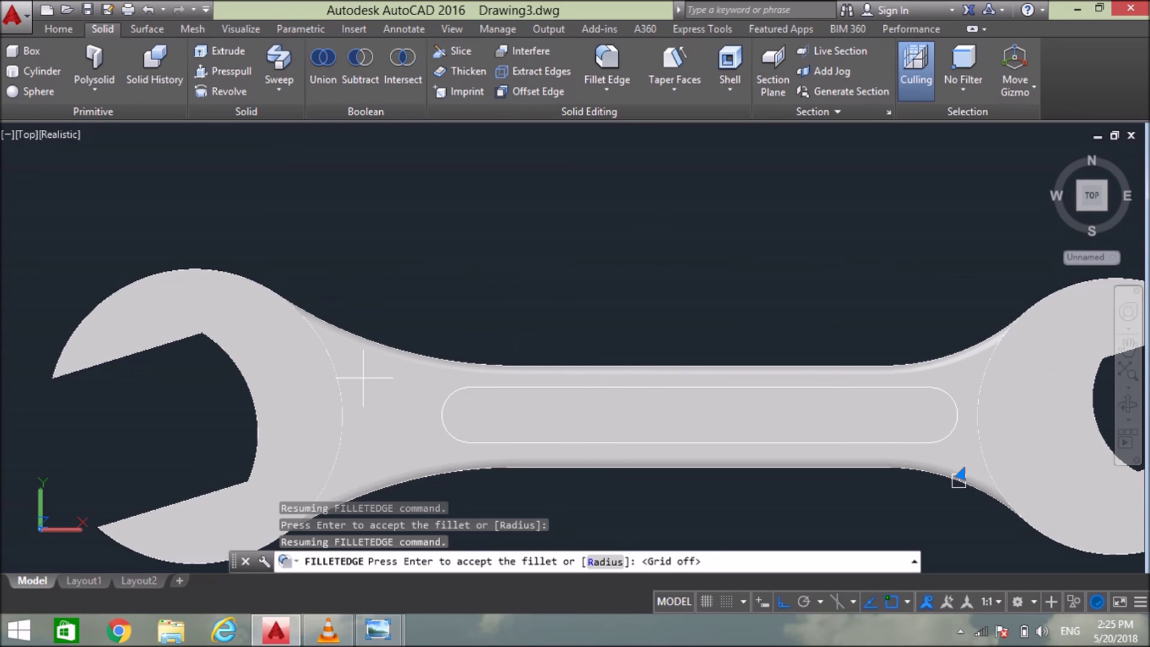
{"action": "scroll", "coordinate": [336, 395], "scroll_direction": "up", "scroll_amount": 3}
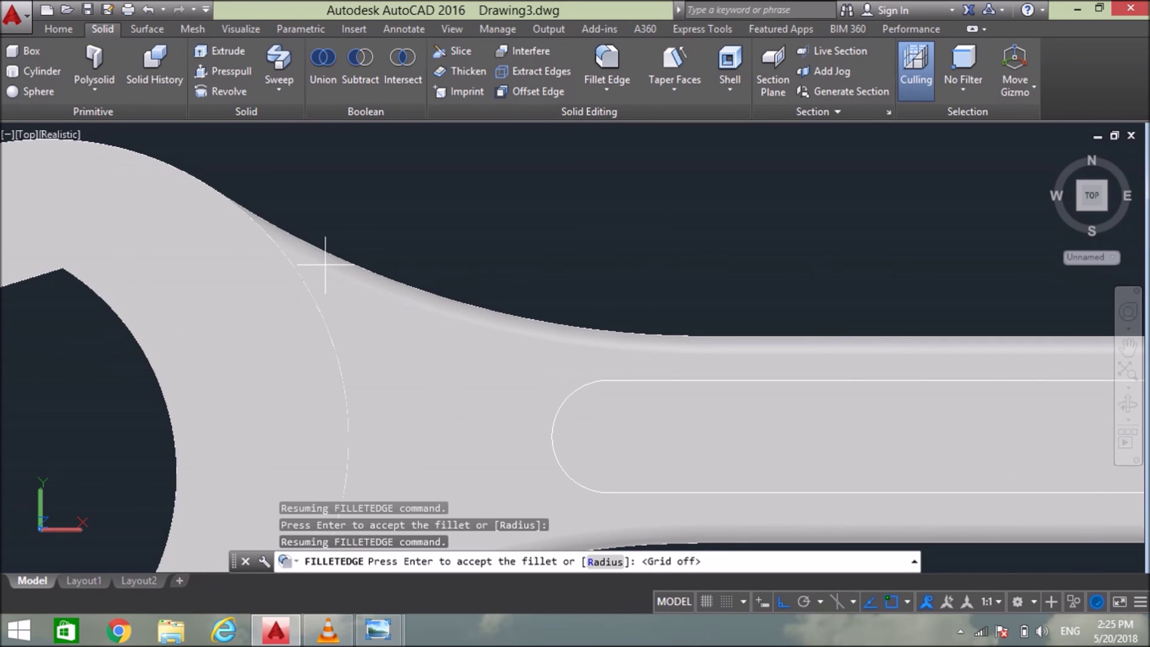
{"action": "scroll", "coordinate": [325, 266], "scroll_direction": "down", "scroll_amount": 4}
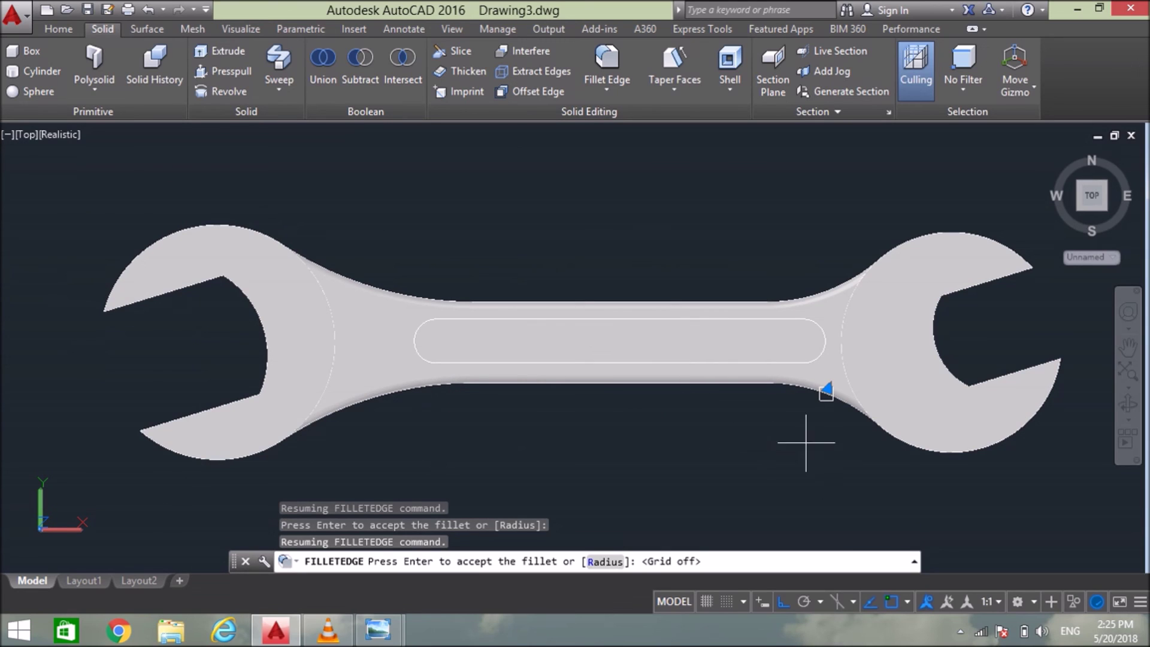
{"action": "key", "text": "Escape"}
{"action": "scroll", "coordinate": [756, 439], "scroll_direction": "down", "scroll_amount": 1}
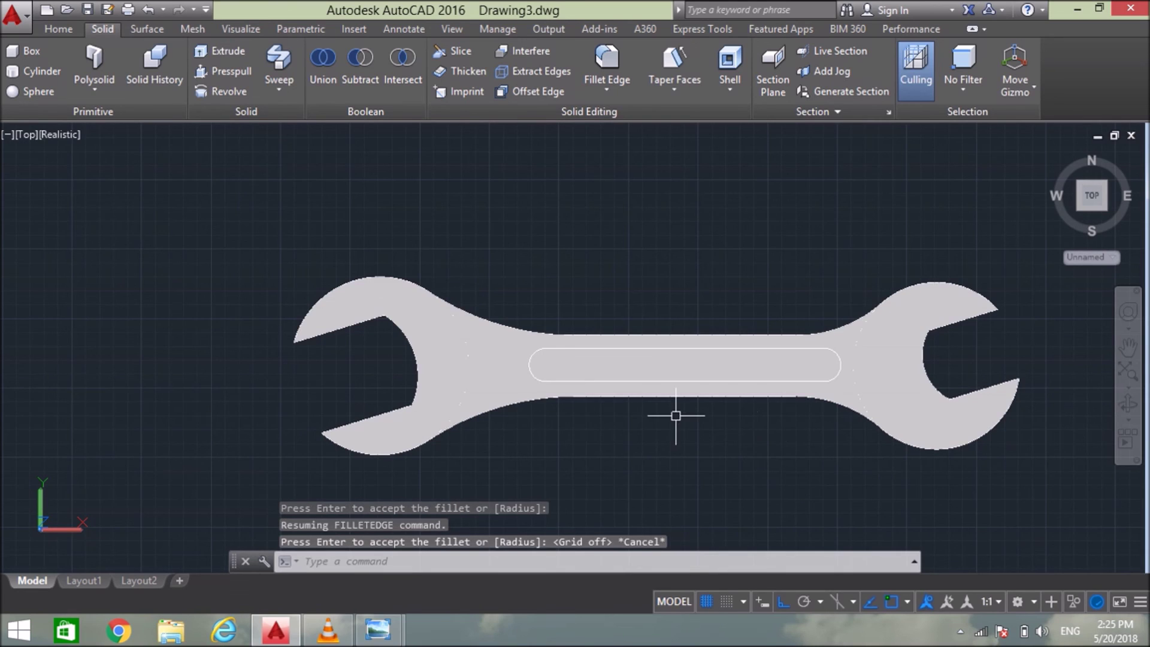
{"action": "middle_click", "coordinate": [675, 415]}
{"action": "middle_click", "coordinate": [675, 415]}
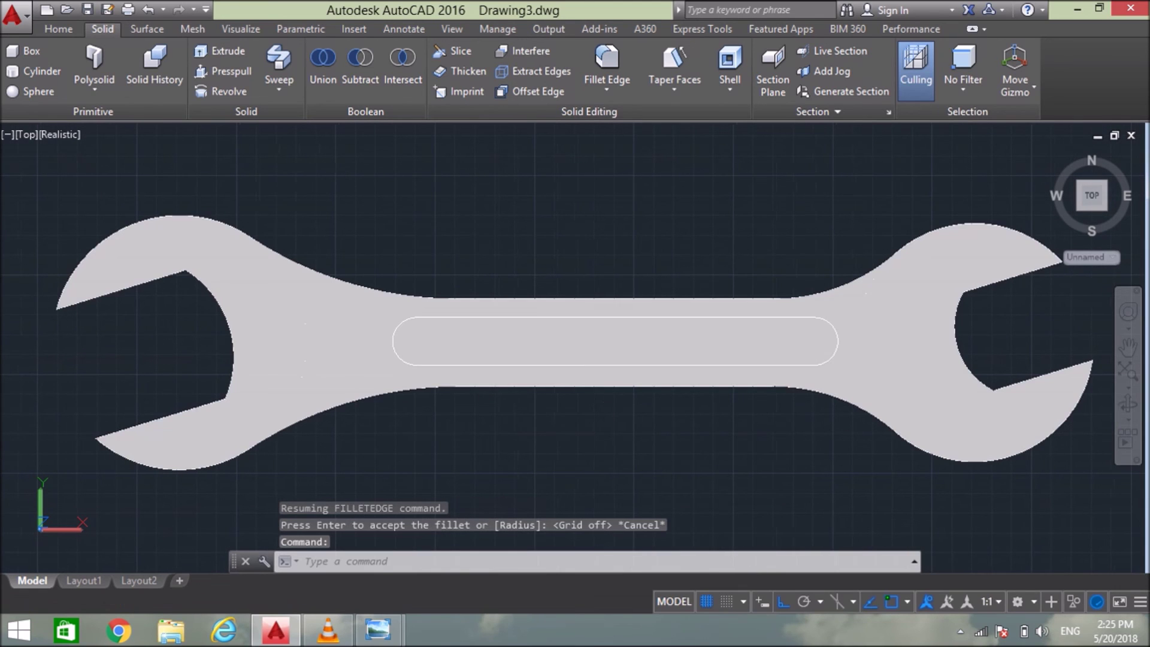
{"action": "scroll", "coordinate": [552, 362], "scroll_direction": "down", "scroll_amount": 2}
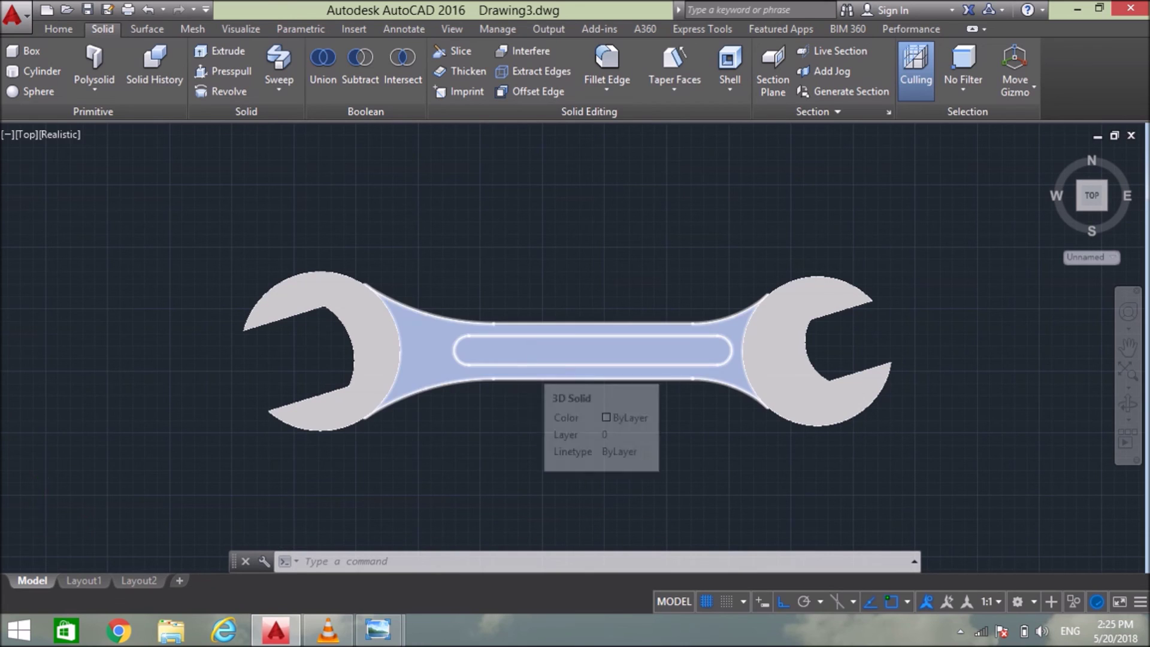
{"action": "scroll", "coordinate": [535, 360], "scroll_direction": "up", "scroll_amount": 3}
{"action": "left_click", "coordinate": [536, 360]}
{"action": "key", "text": "Escape"}
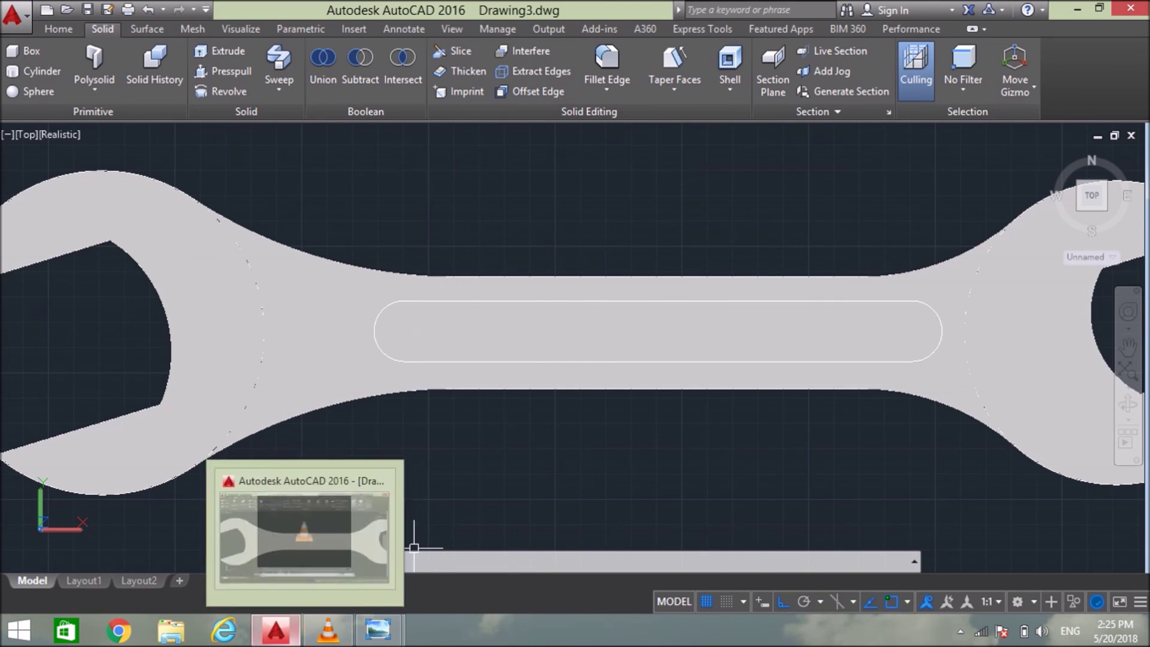
{"action": "scroll", "coordinate": [745, 182], "scroll_direction": "down", "scroll_amount": 2}
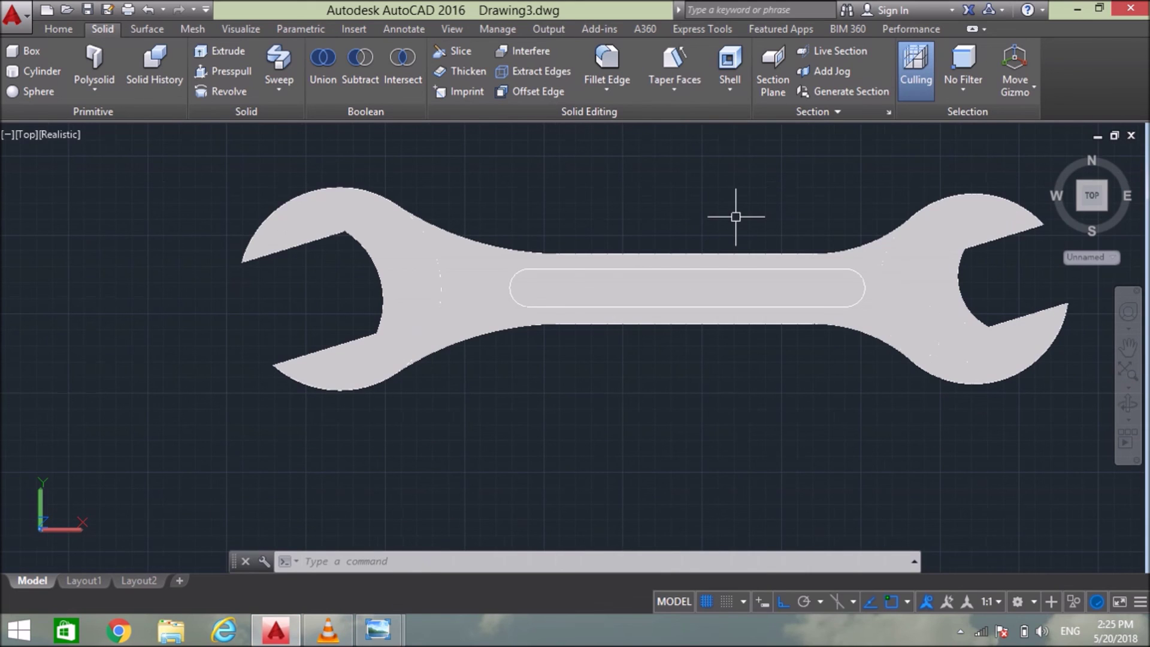
{"action": "mouse_move", "coordinate": [737, 200]}
{"action": "middle_mouse_down"}
{"action": "mouse_move", "coordinate": [706, 262]}
{"action": "mouse_move", "coordinate": [725, 250]}
{"action": "middle_mouse_up"}
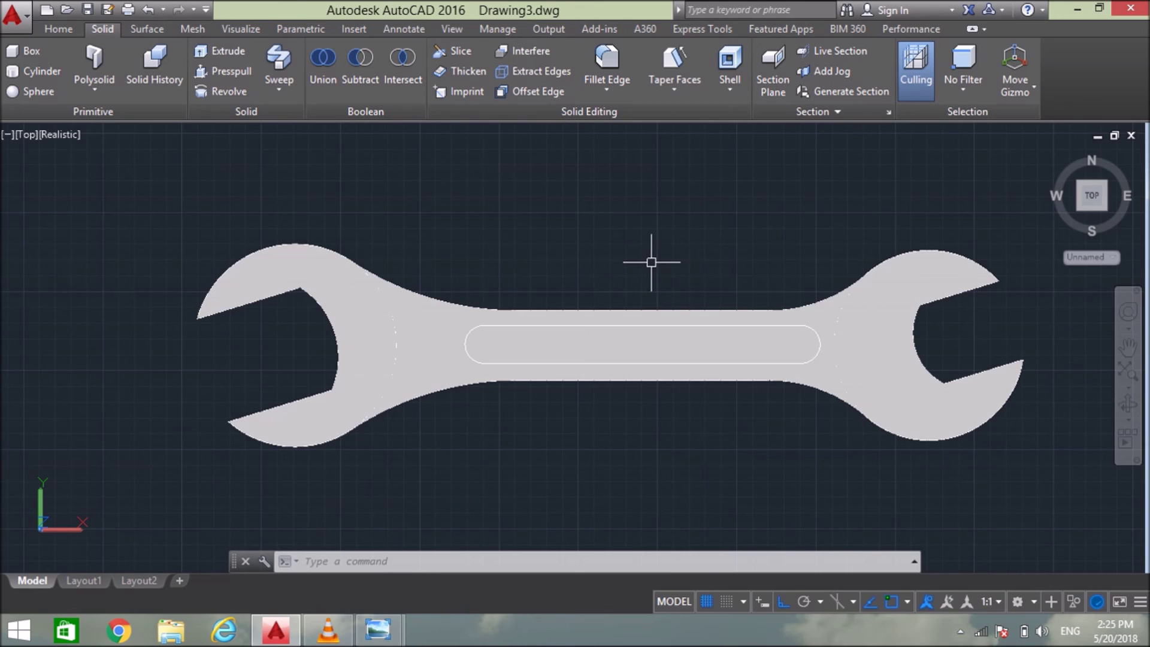
{"action": "middle_click_drag", "start_coordinate": [652, 261], "coordinate": [629, 261]}
{"action": "scroll", "coordinate": [568, 267], "scroll_direction": "up", "scroll_amount": 2}
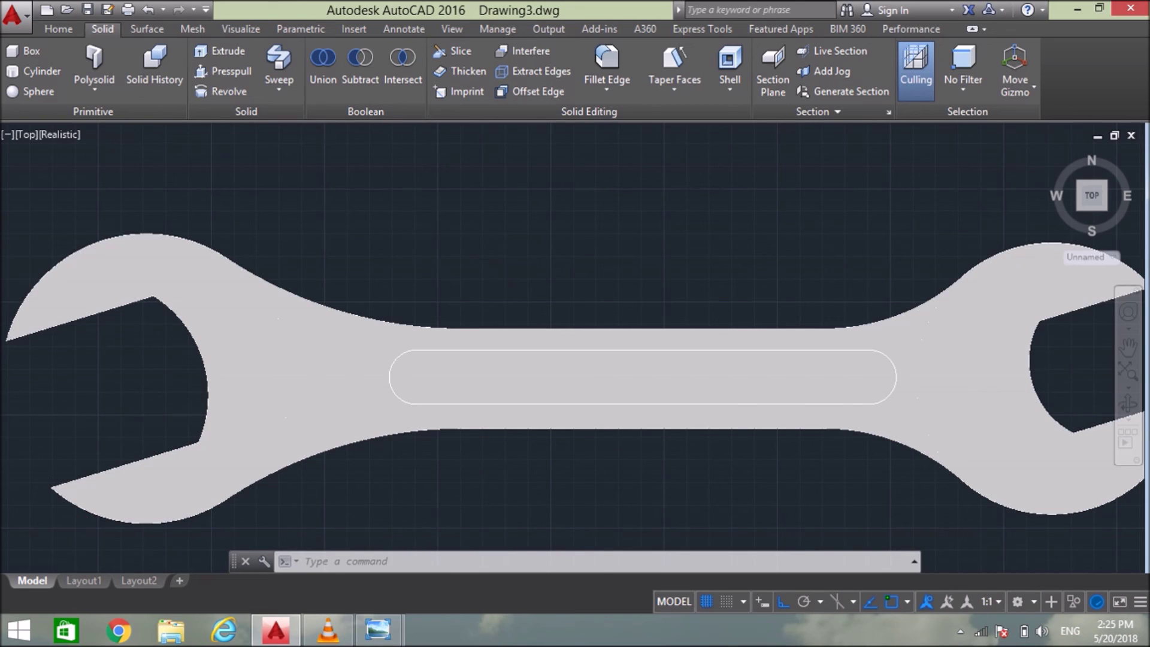
{"action": "scroll", "coordinate": [503, 257], "scroll_direction": "down", "scroll_amount": 2}
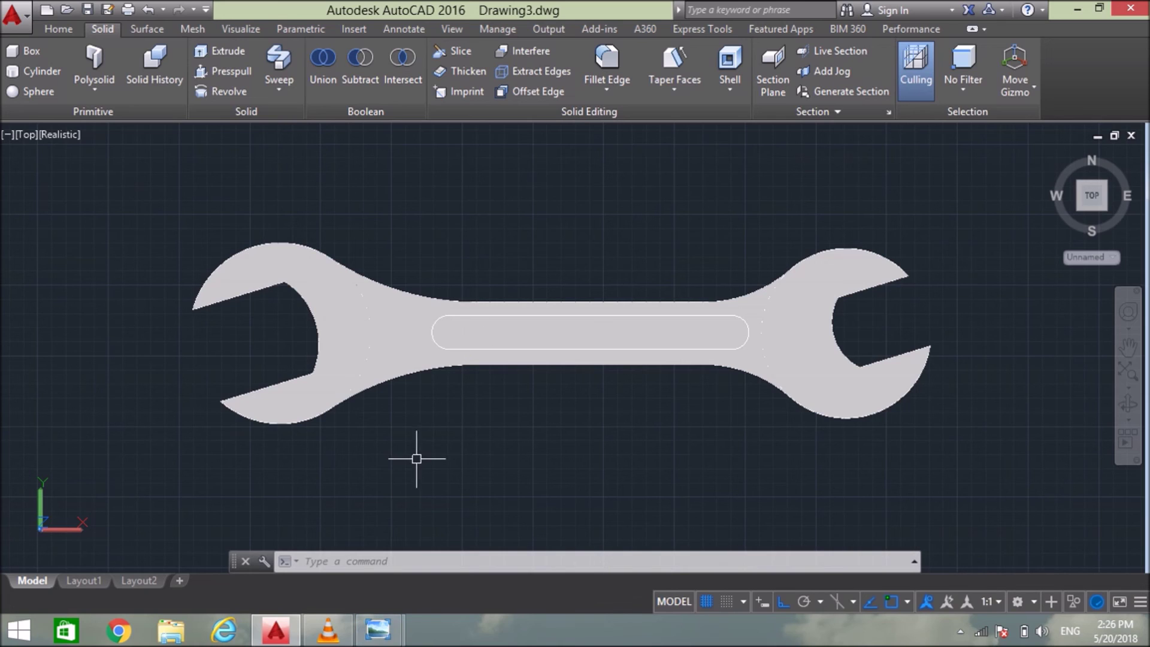
{"action": "left_click", "coordinate": [328, 628]}
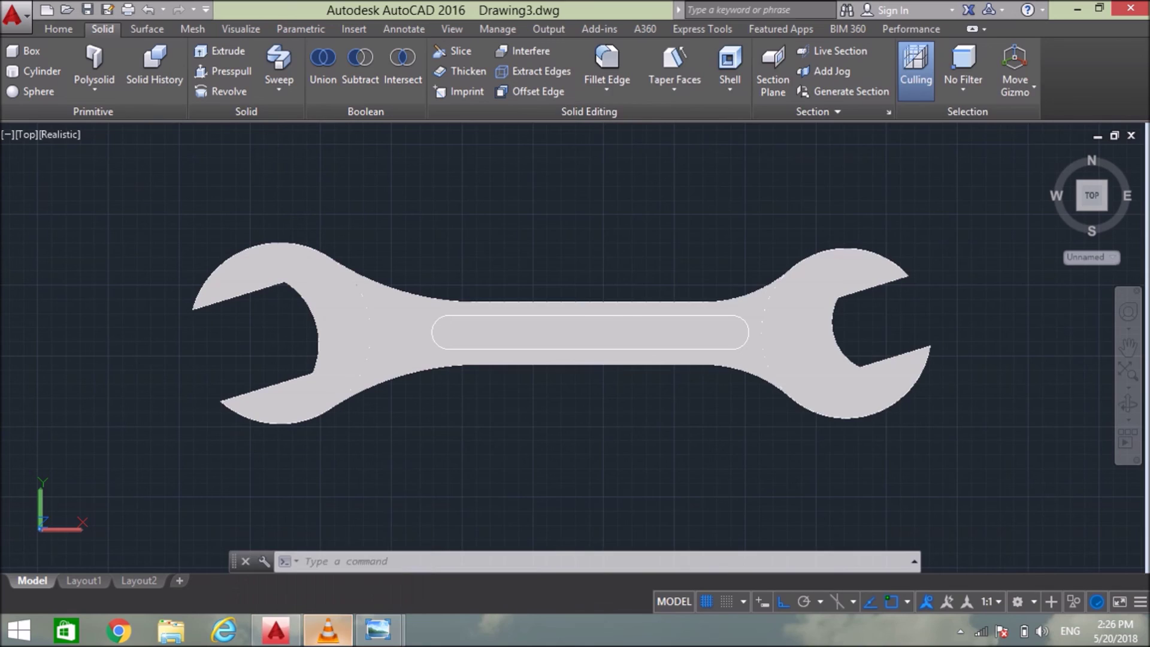